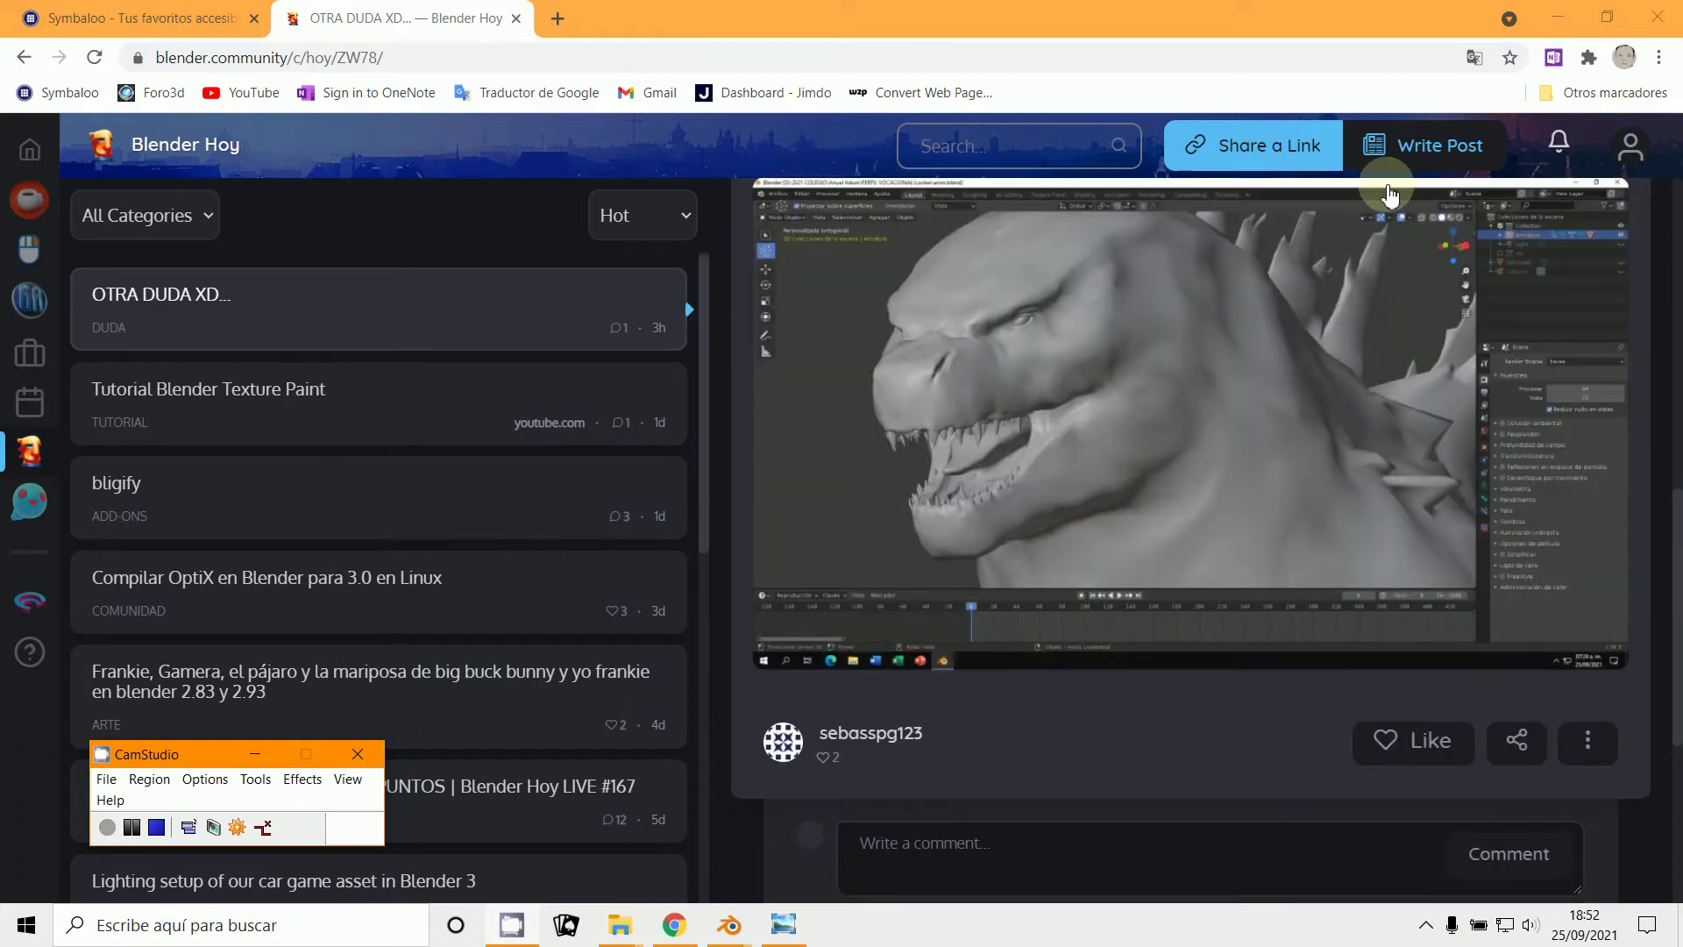
Step: Switch to Blender and view the robot scene through the camera
{"action": "left_click", "coordinate": [1558, 18]}
{"action": "middle_click_drag", "start_coordinate": [870, 529], "coordinate": [919, 507]}
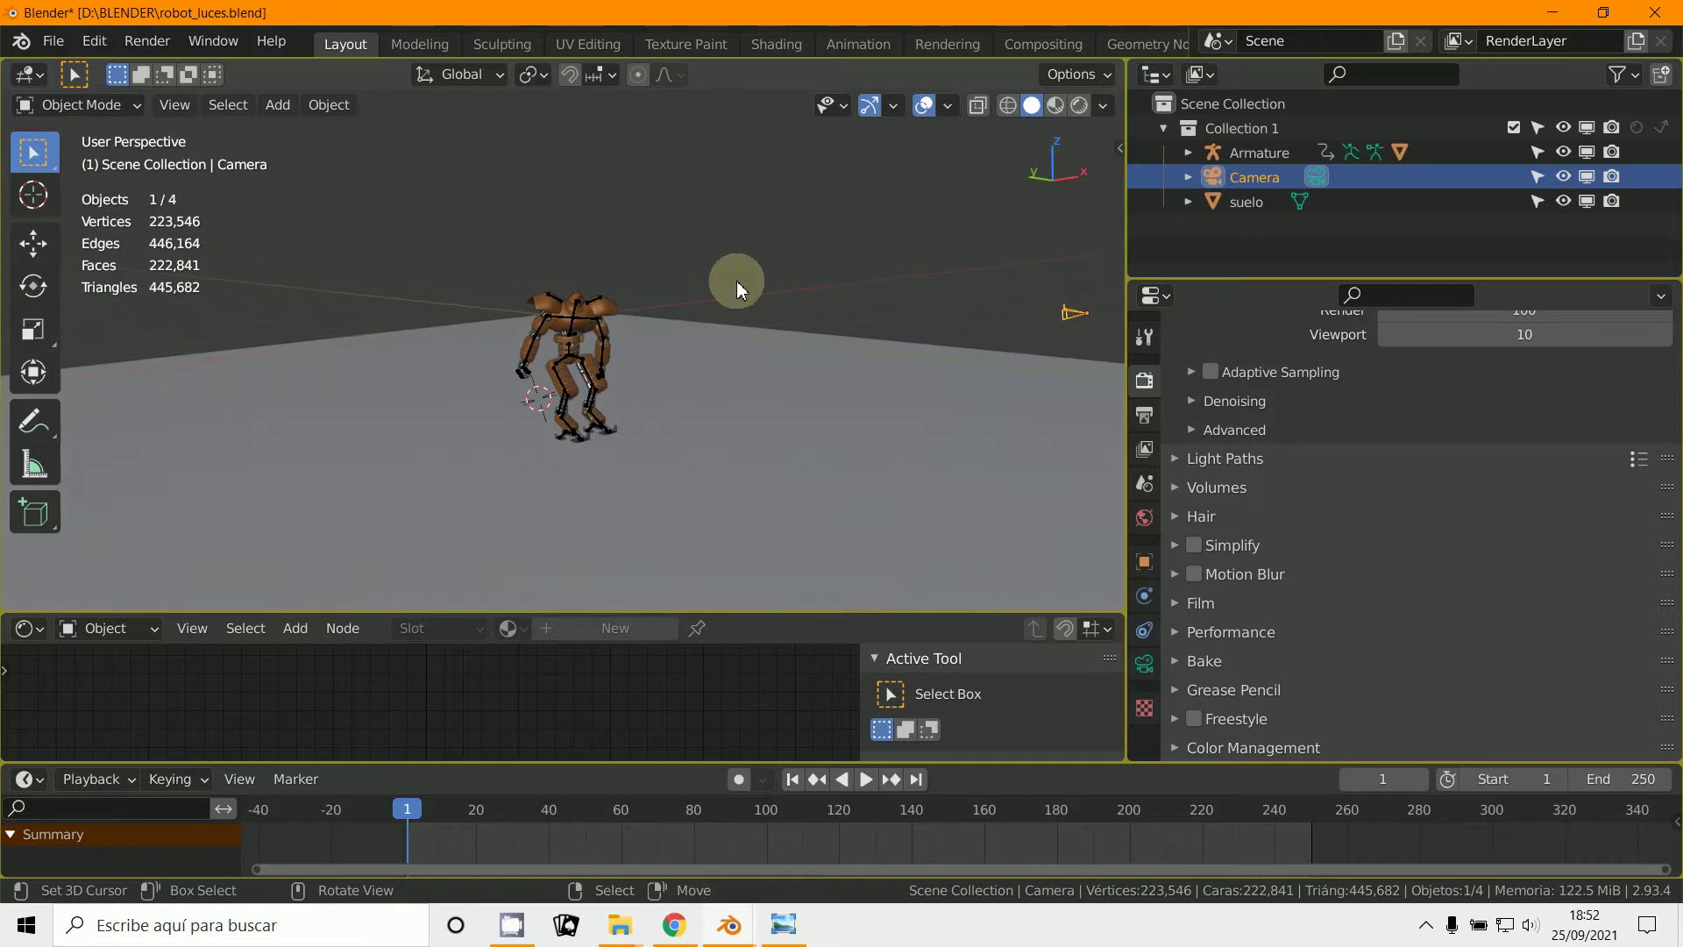
{"action": "middle_click_drag", "start_coordinate": [603, 408], "coordinate": [578, 377]}
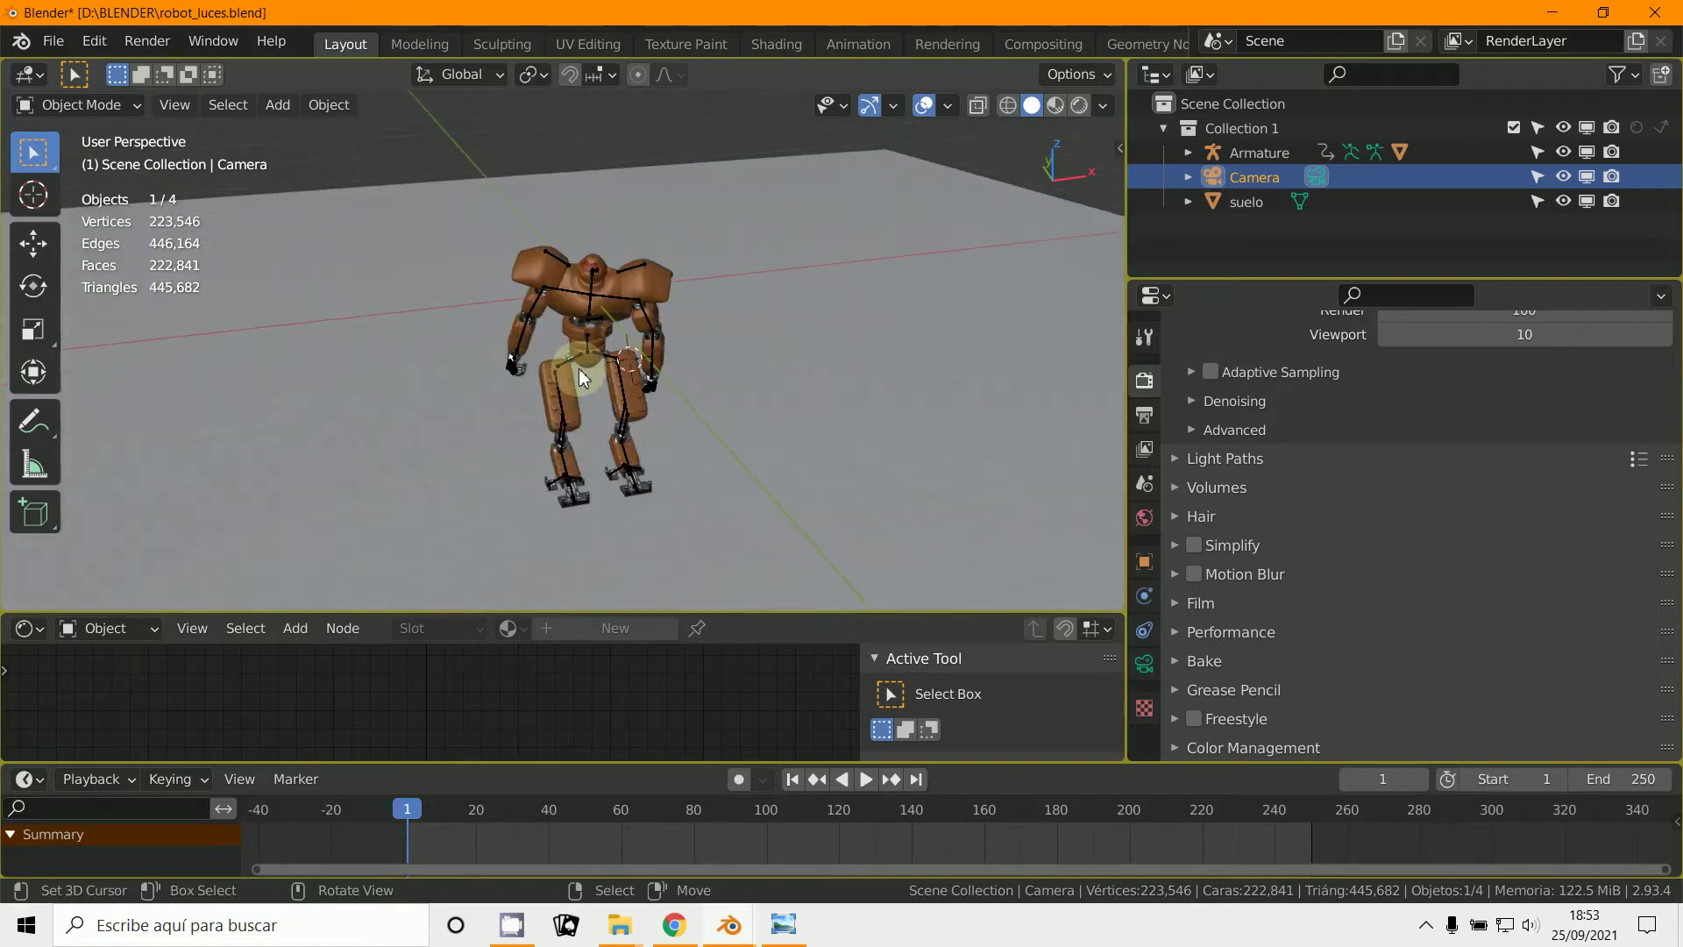
{"action": "key", "text": "KP_0"}
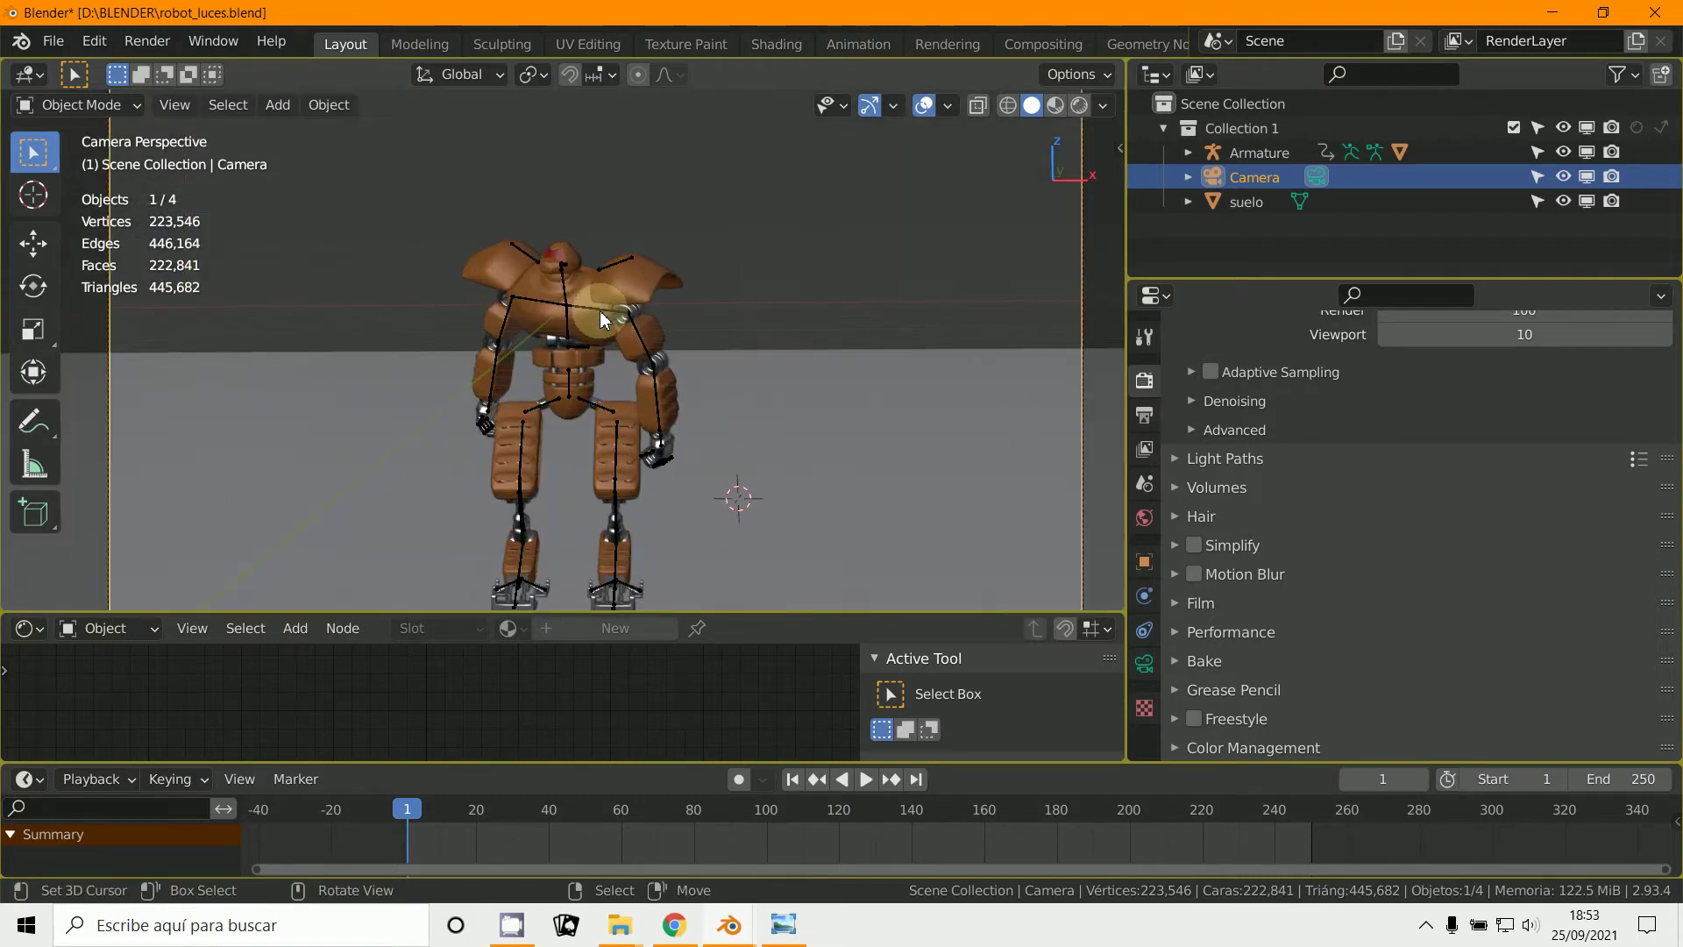
Step: Compare wireframe and solid viewport shading, trying Material and Texture as the solid shading color
{"action": "left_click", "coordinate": [1008, 106]}
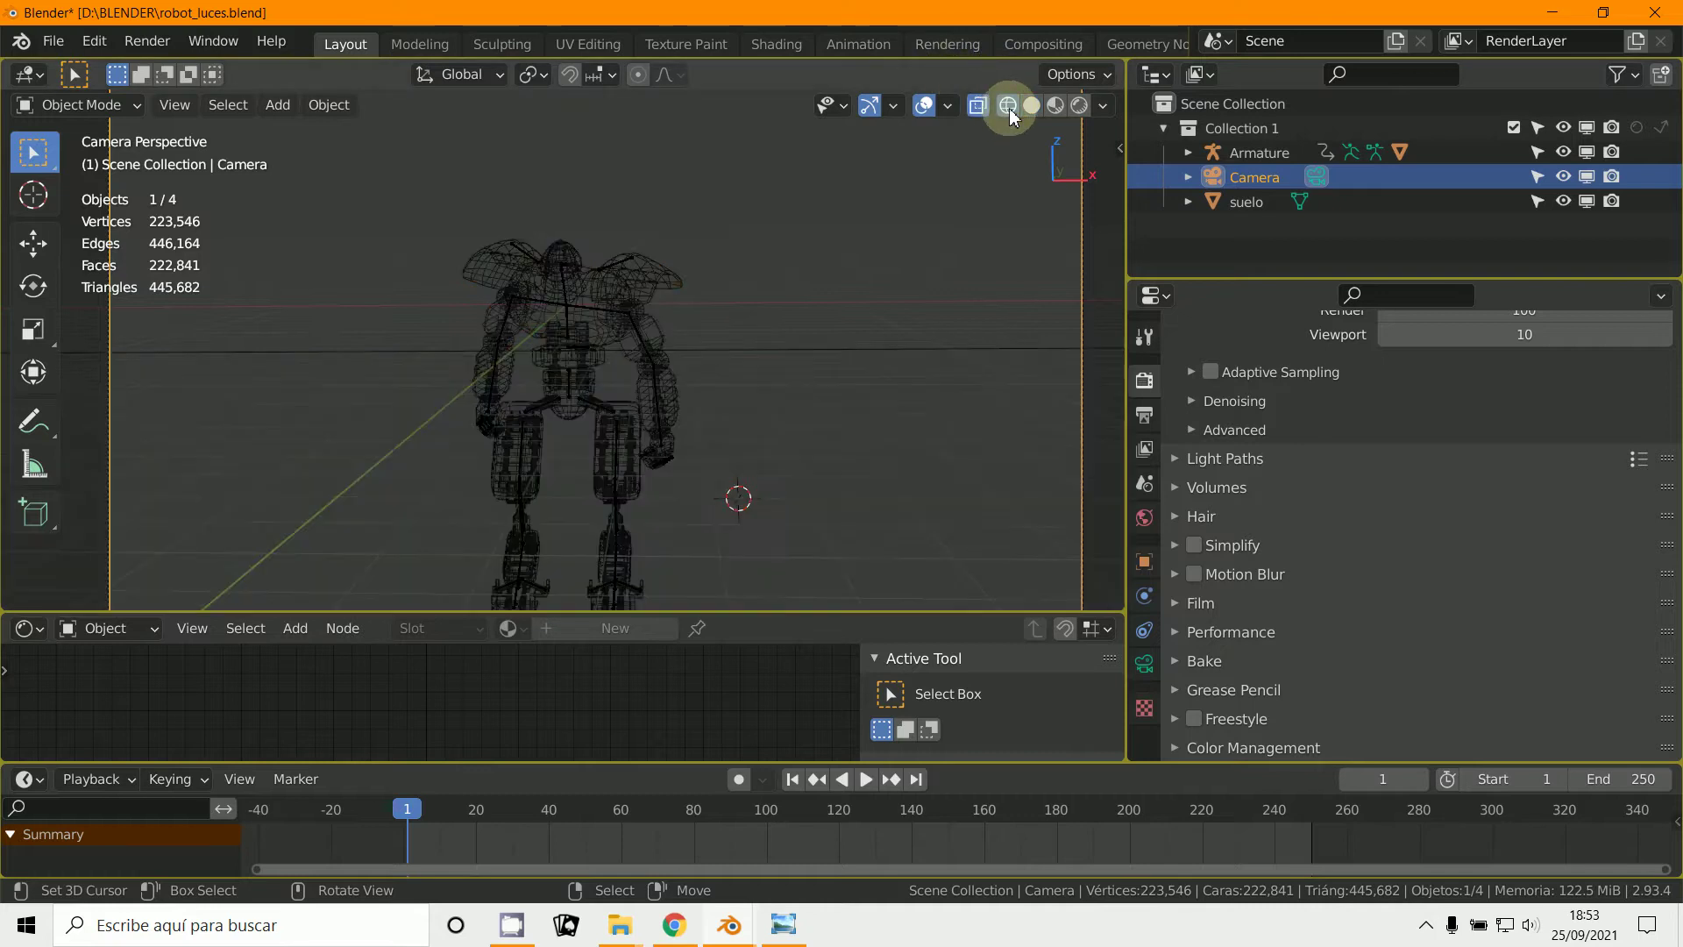
{"action": "left_click", "coordinate": [1030, 106]}
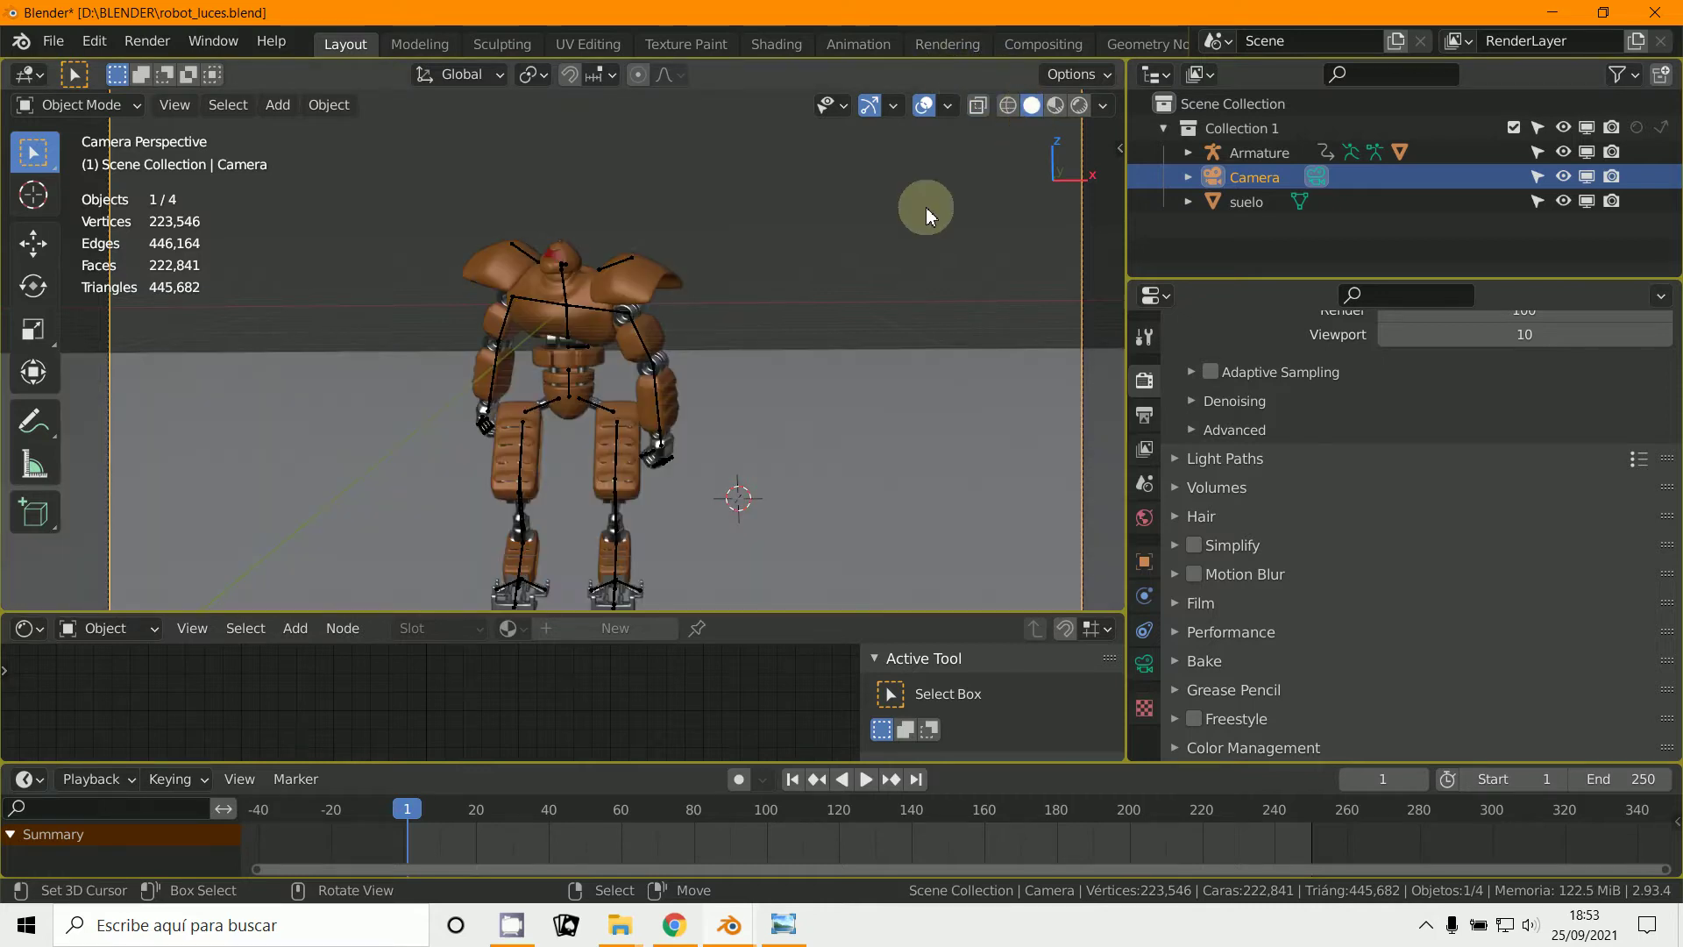
{"action": "left_click", "coordinate": [1103, 106]}
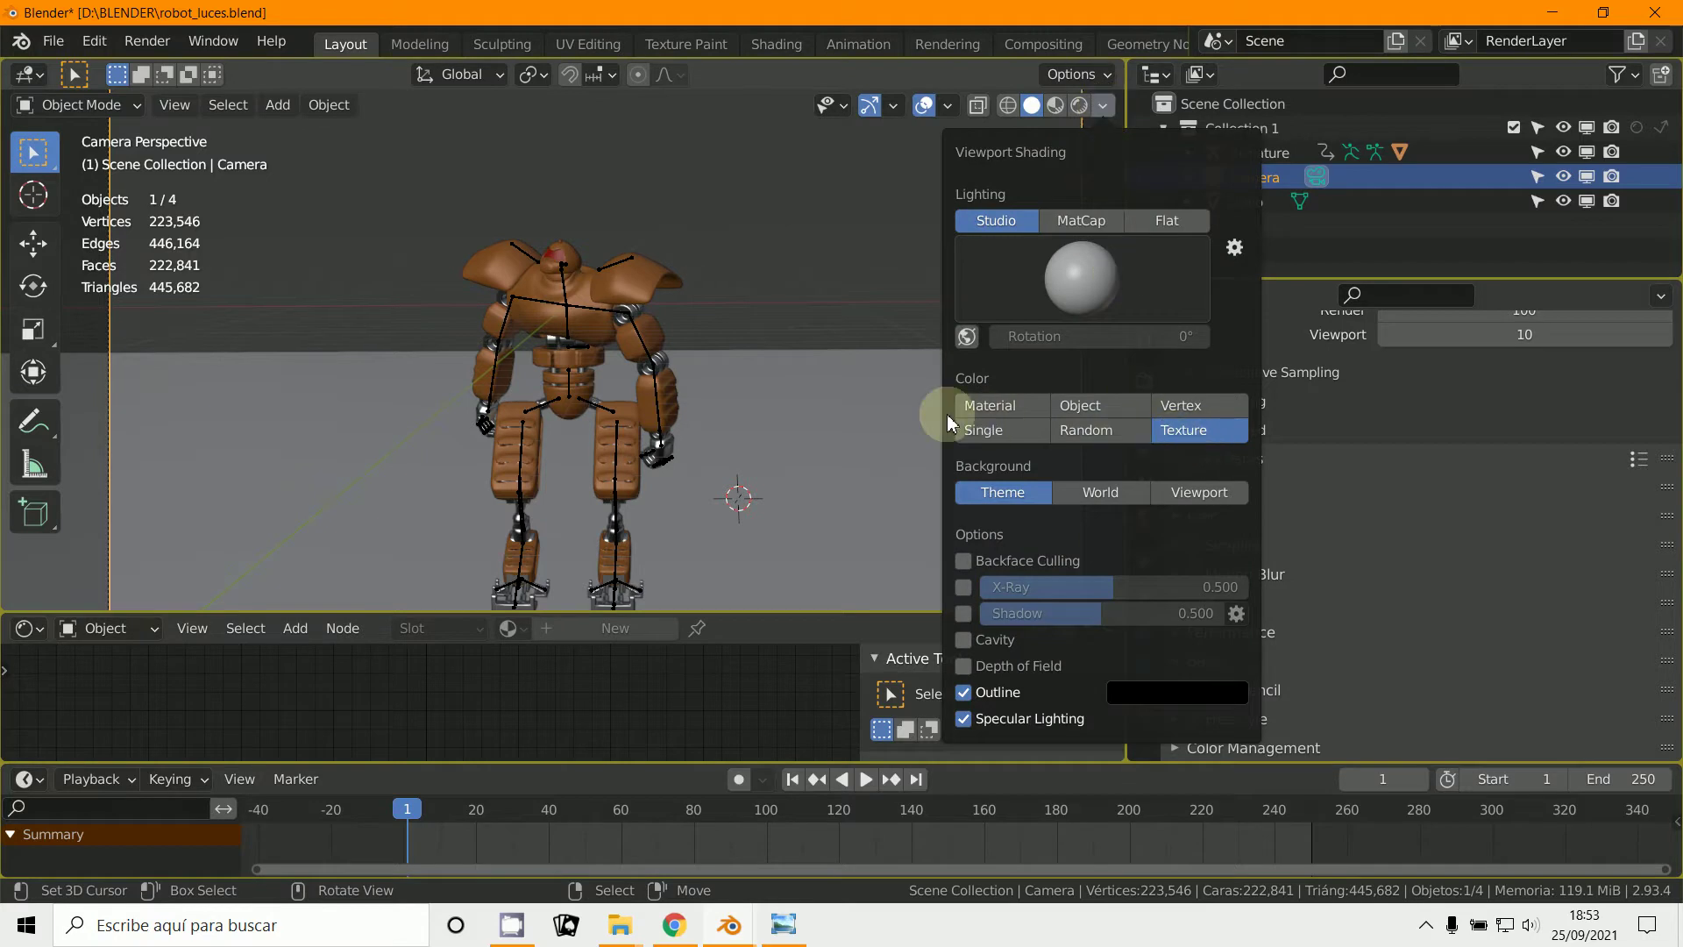
{"action": "left_click", "coordinate": [982, 405]}
{"action": "left_click", "coordinate": [1192, 428]}
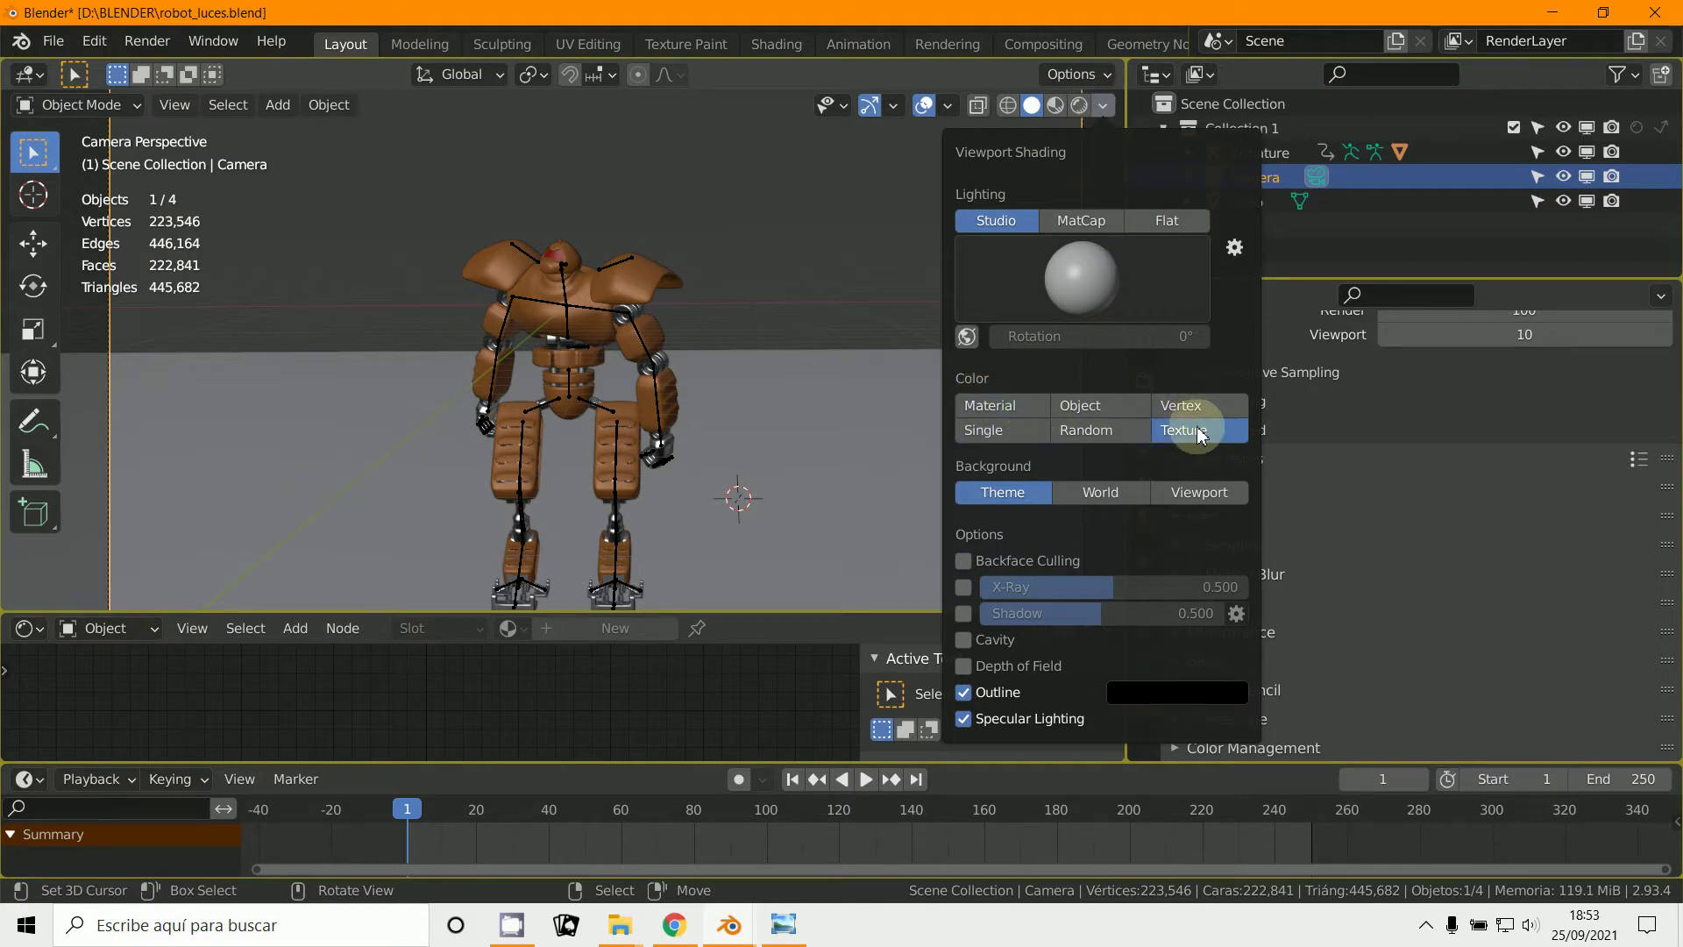
Step: Select the robot's armature and switch the viewport to Material Preview shading
{"action": "left_click", "coordinate": [743, 480]}
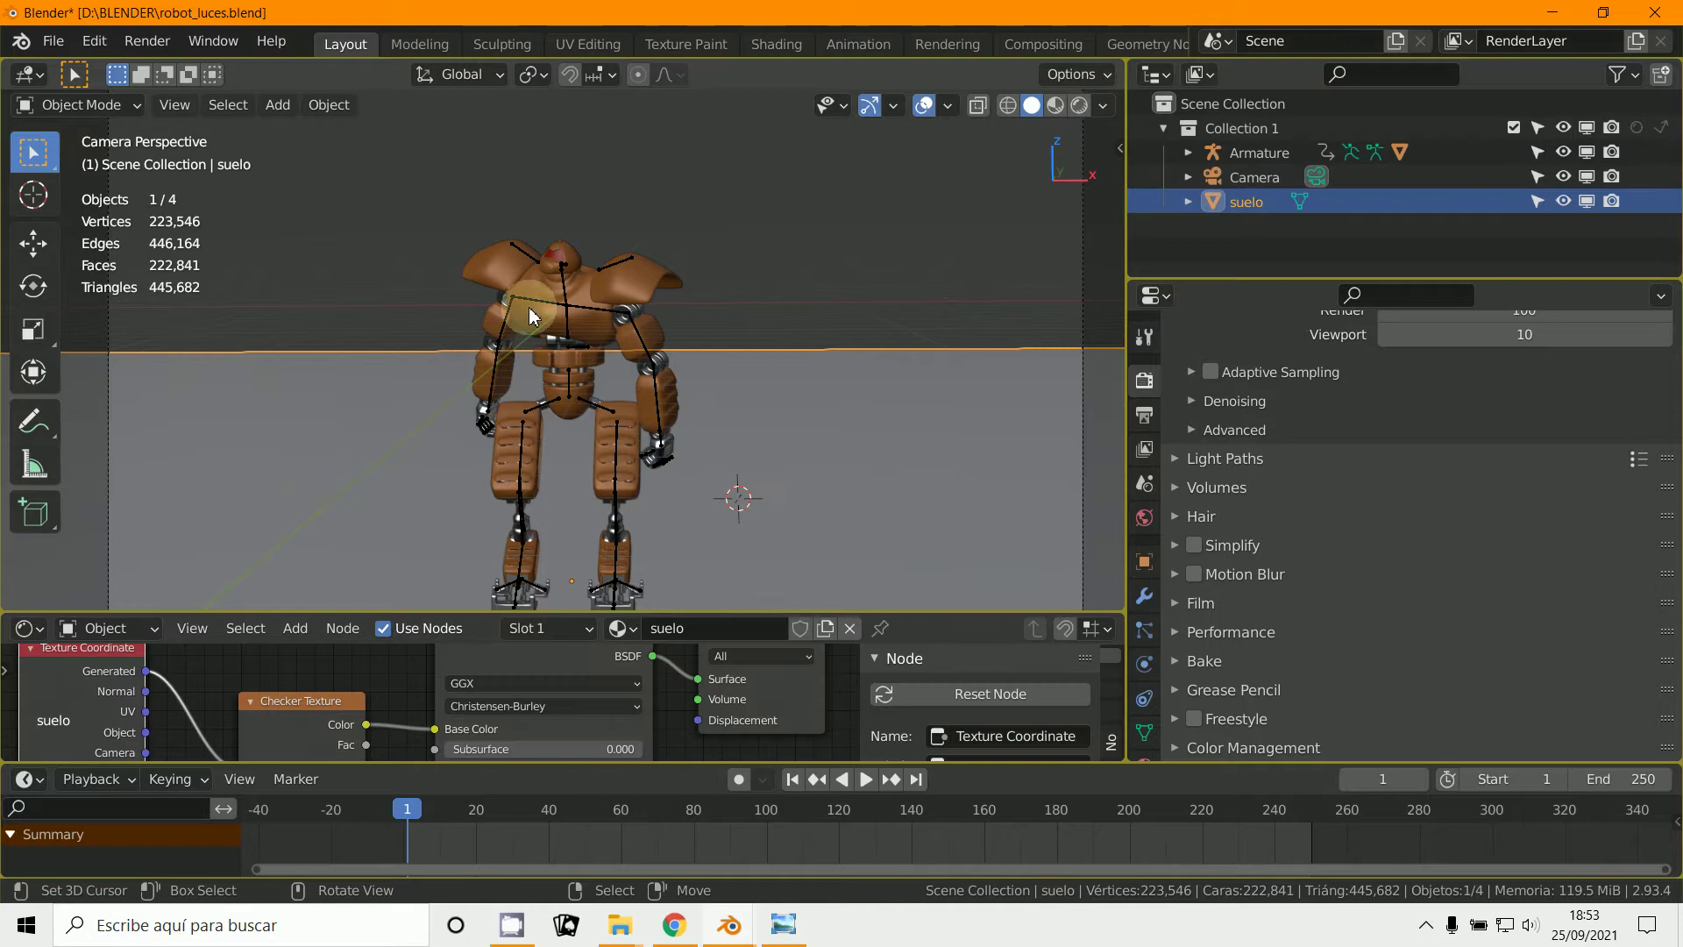
{"action": "left_click", "coordinate": [562, 293]}
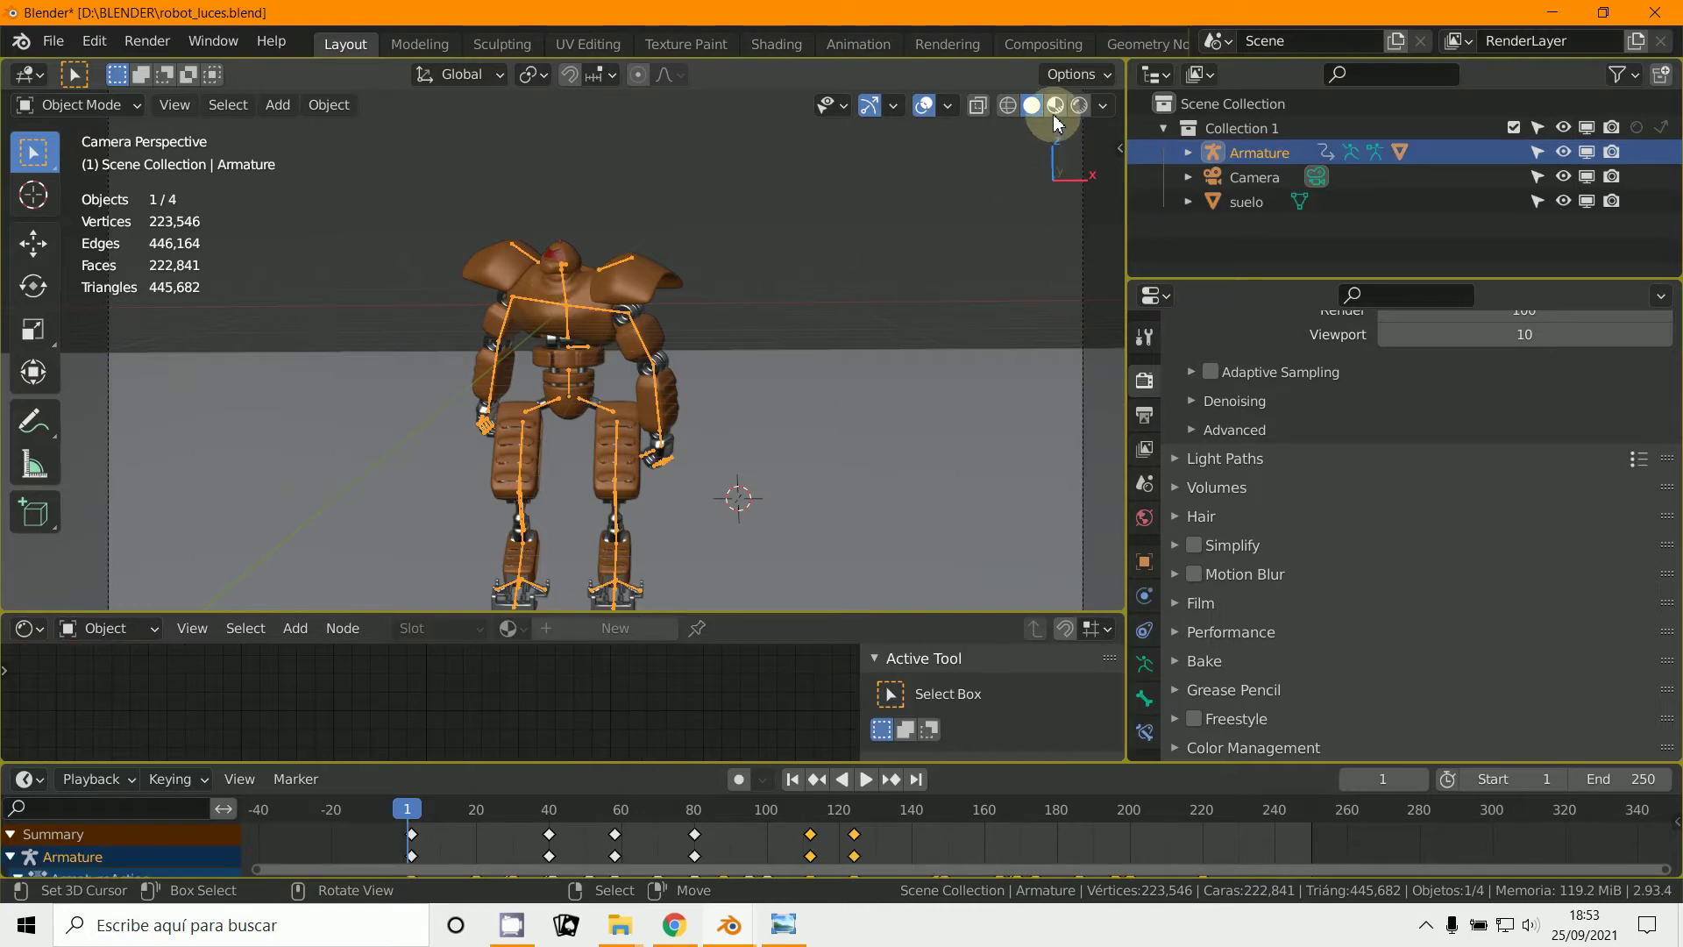
{"action": "left_click", "coordinate": [1056, 107]}
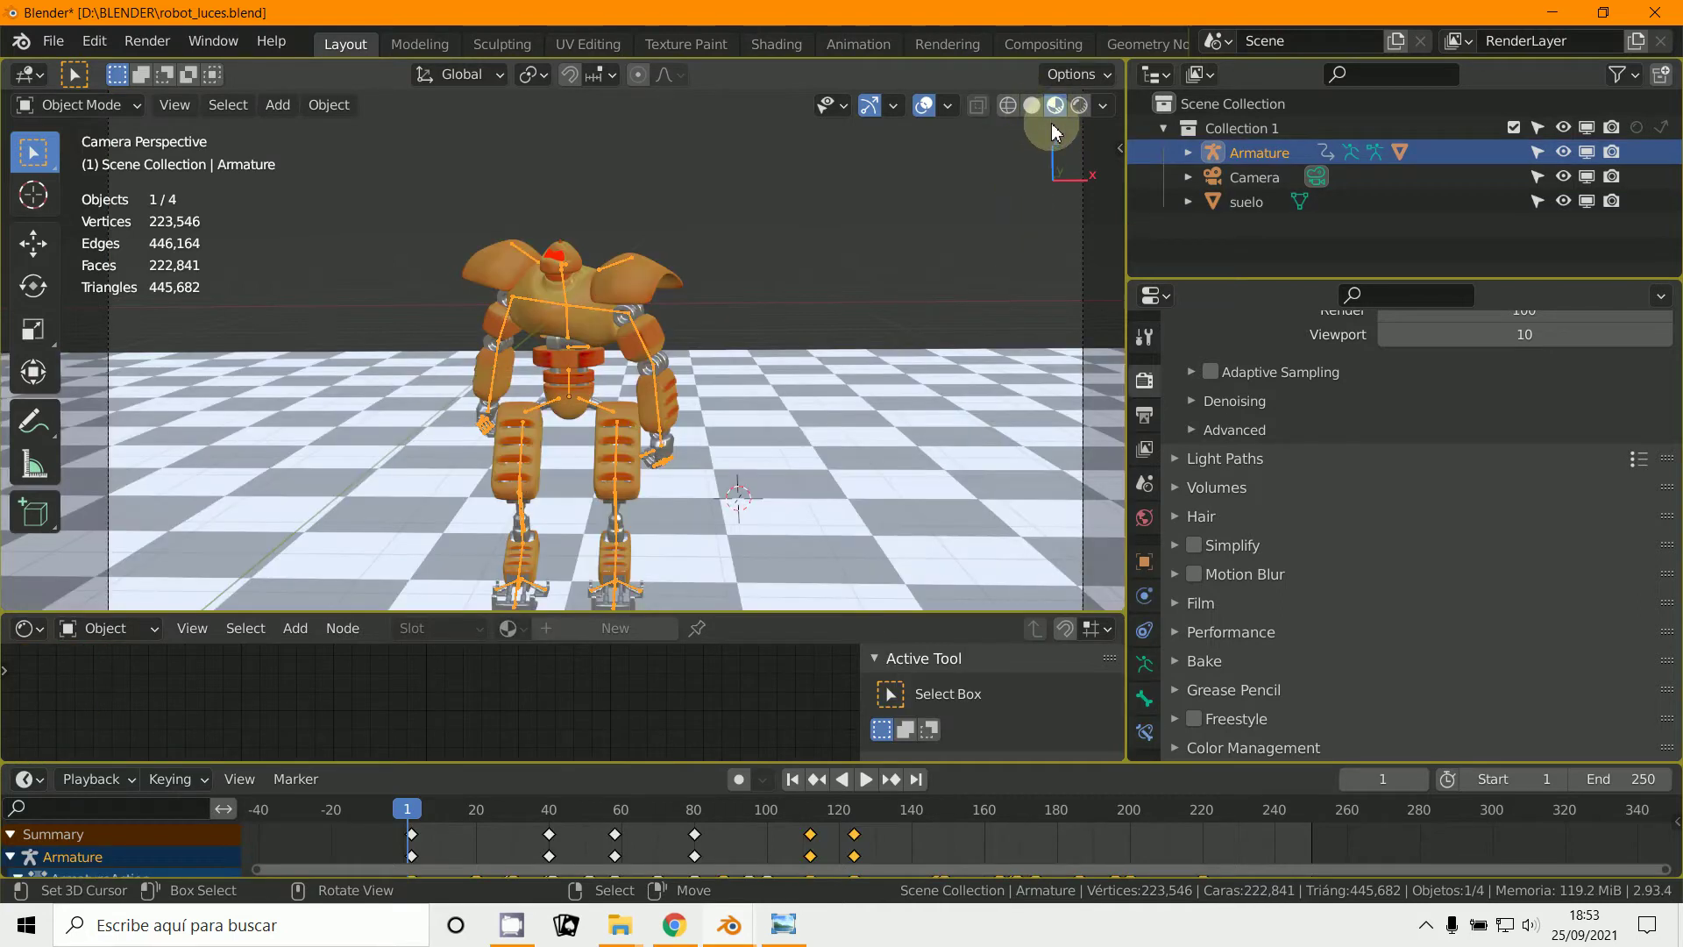
Step: Try Scene Lights and Scene World in the Material Preview shading options, ending with both switched off
{"action": "left_click", "coordinate": [1100, 109]}
{"action": "left_click", "coordinate": [1066, 303]}
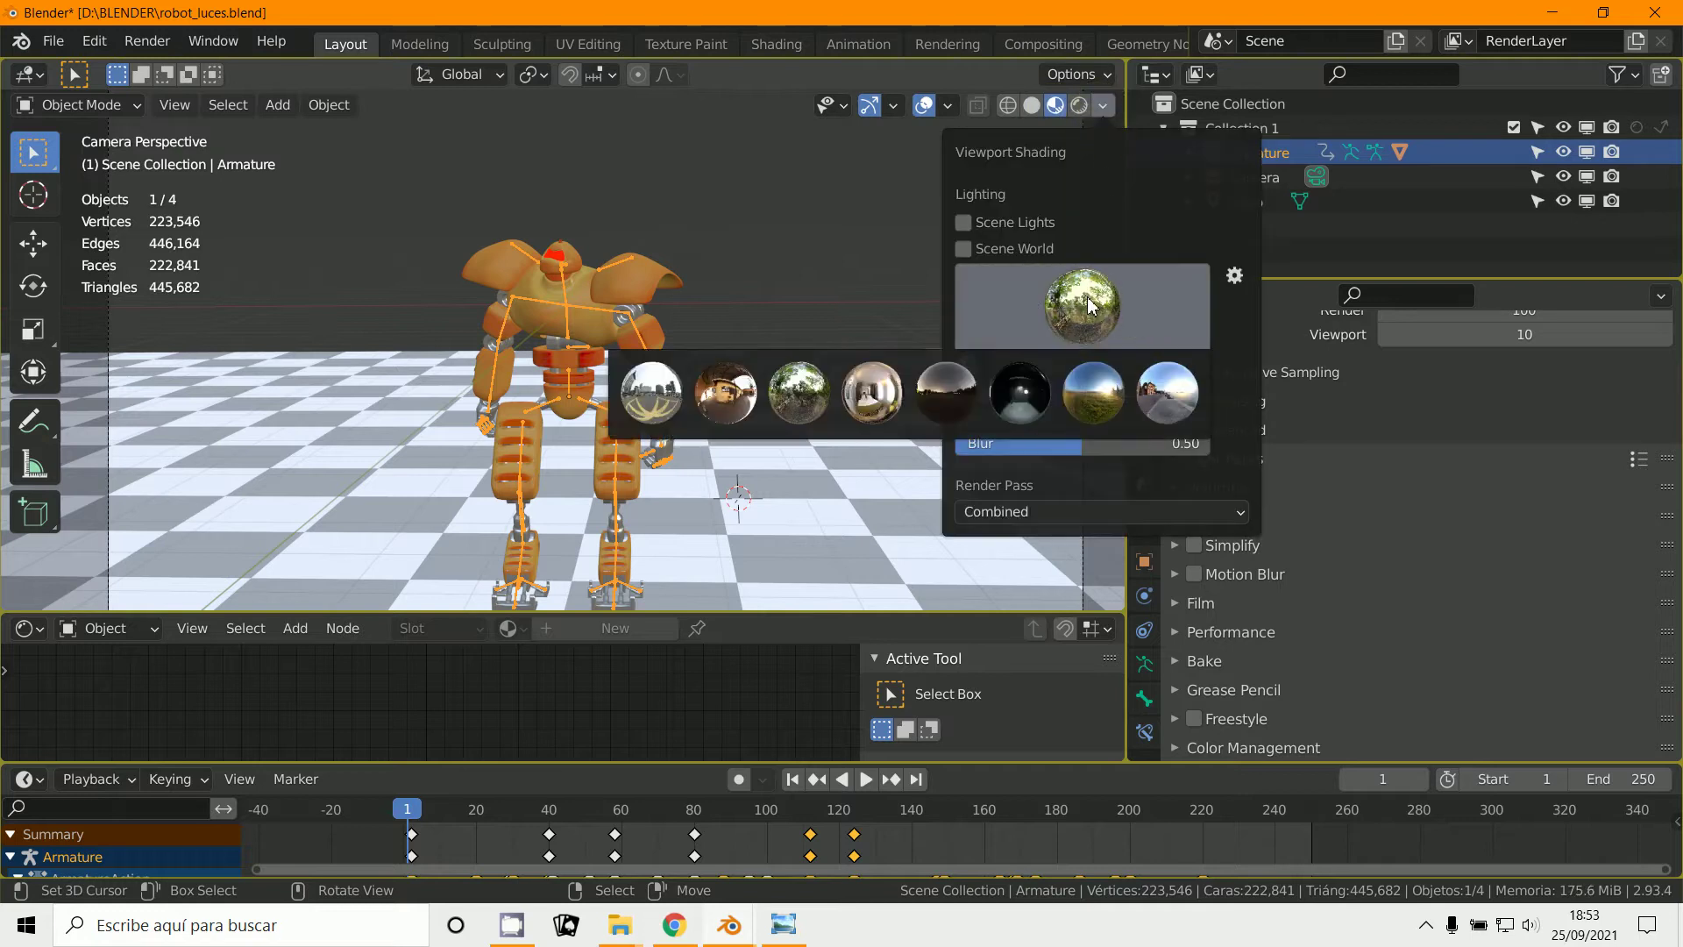
{"action": "left_click", "coordinate": [963, 248]}
{"action": "left_click", "coordinate": [964, 224]}
{"action": "left_click", "coordinate": [963, 248]}
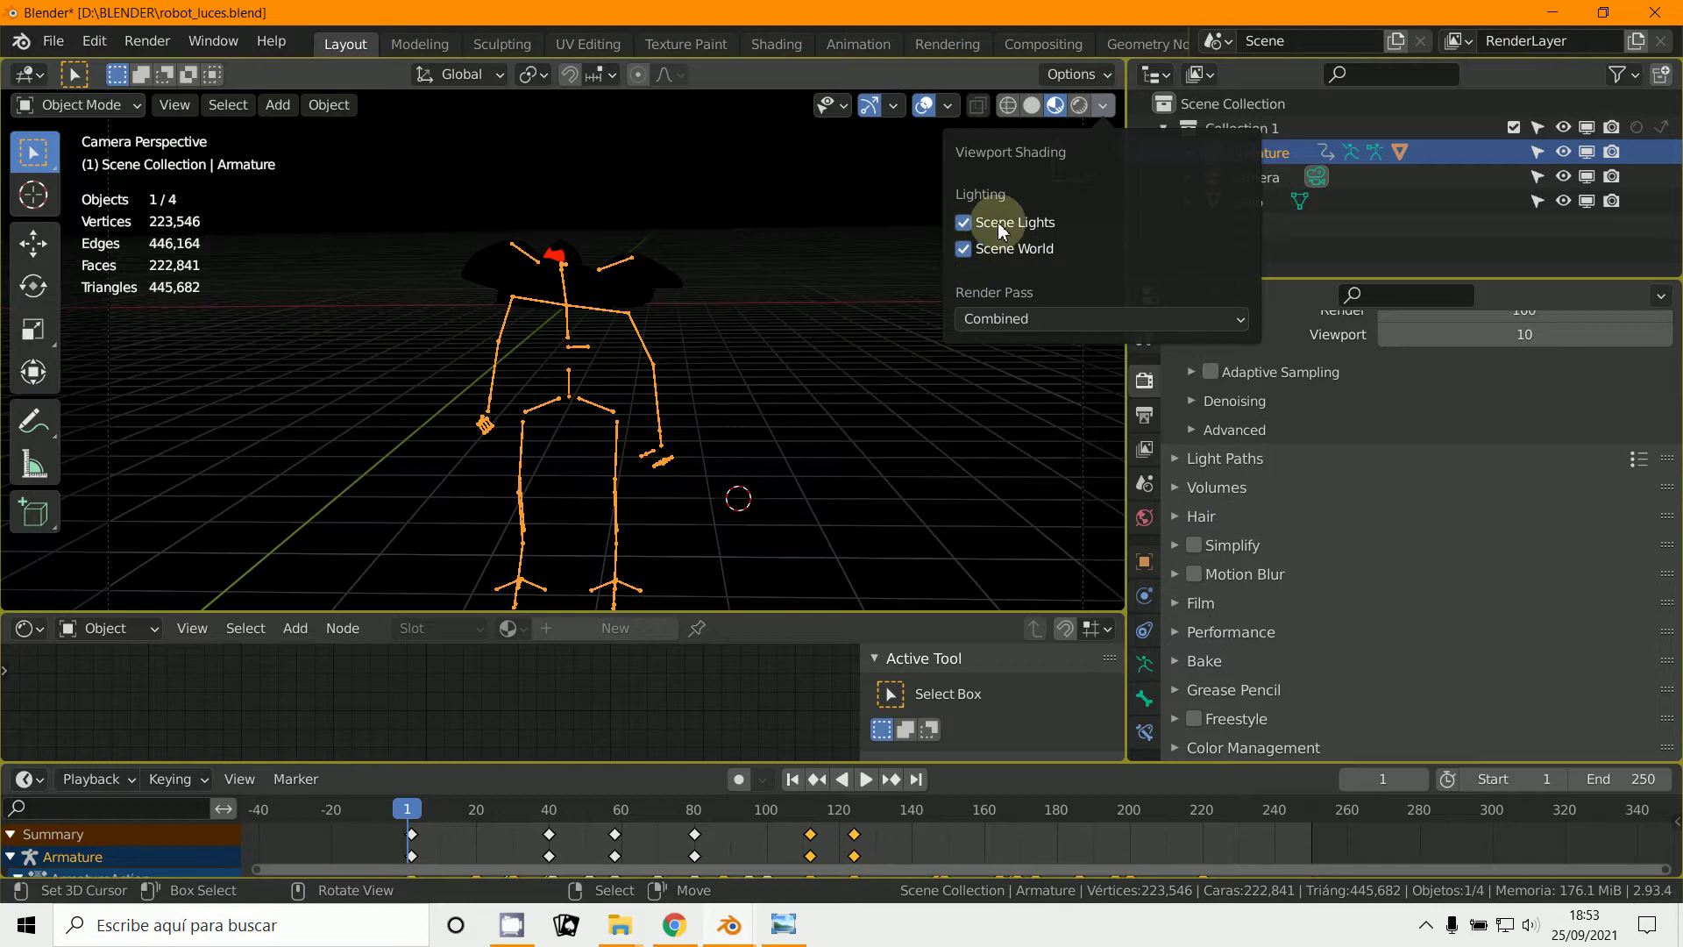
{"action": "left_click", "coordinate": [964, 223]}
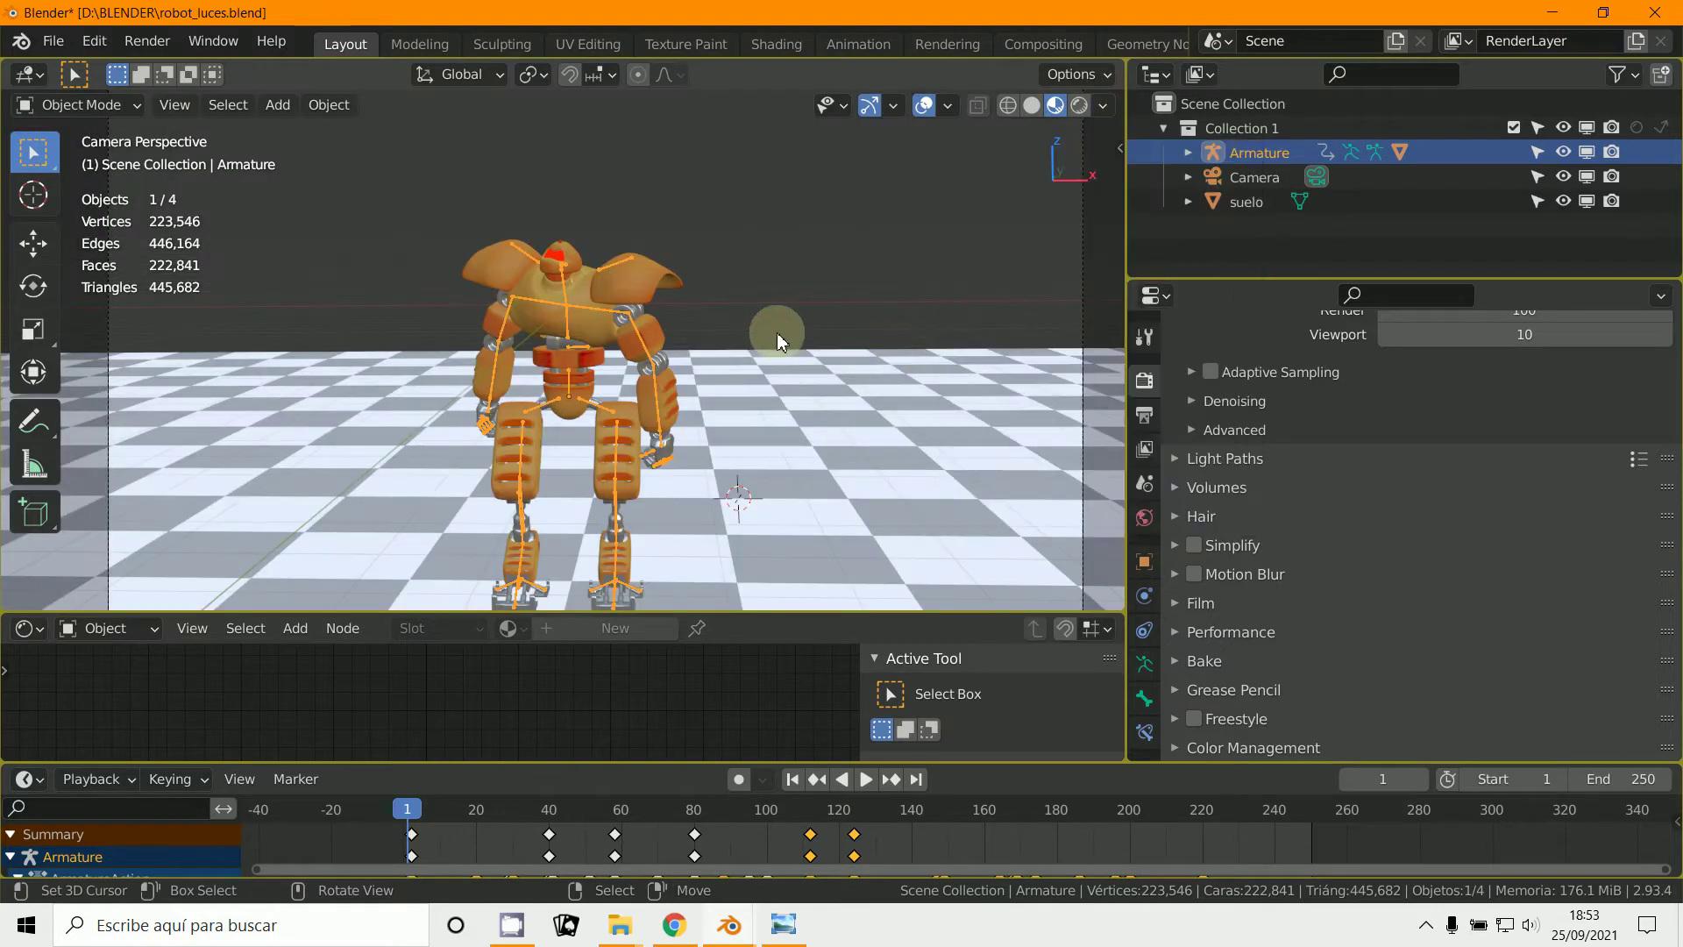
{"action": "scroll", "coordinate": [611, 411], "scroll_direction": "up", "scroll_amount": 6}
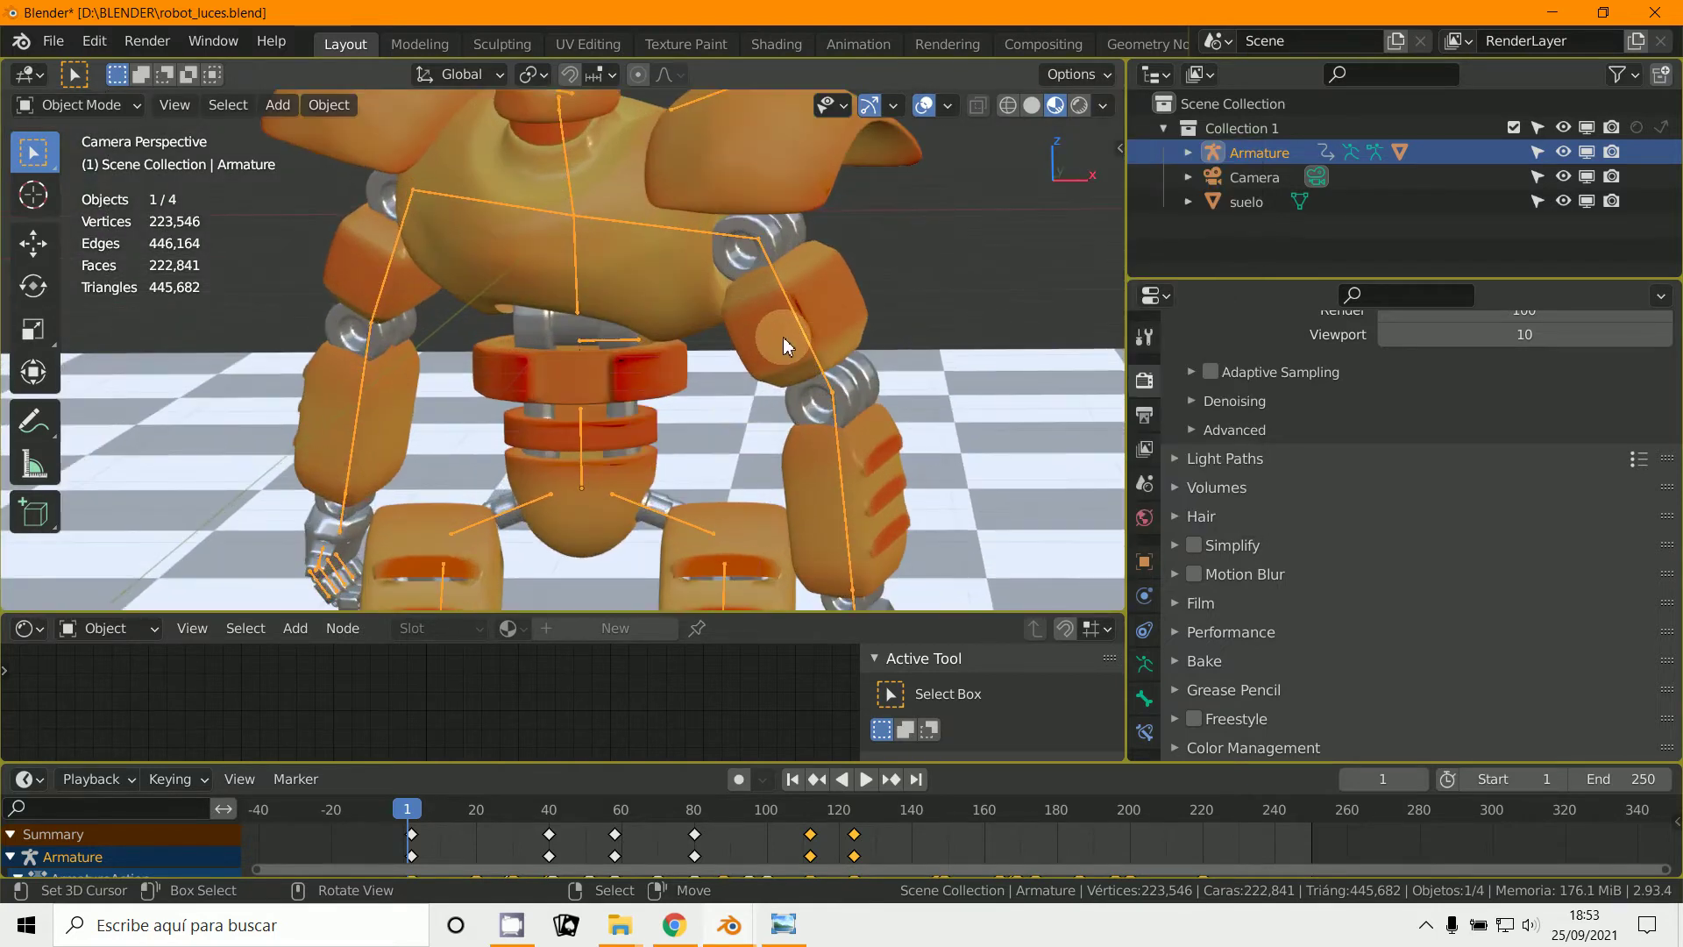
{"action": "scroll", "coordinate": [786, 334], "scroll_direction": "down", "scroll_amount": 6}
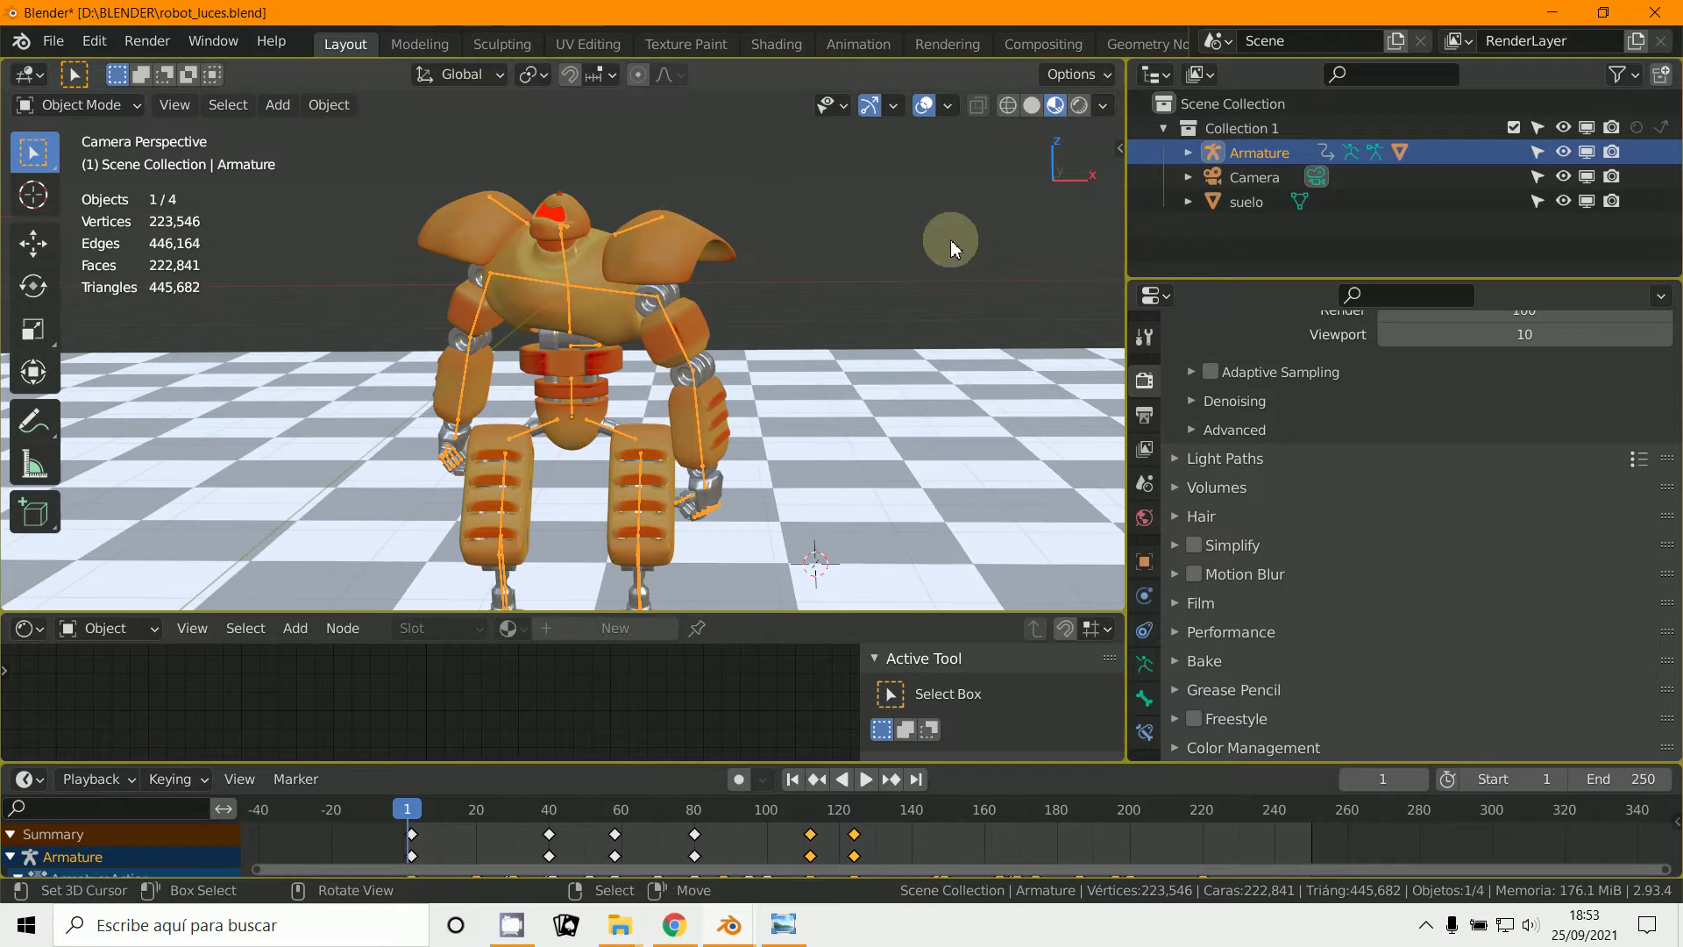
Step: Render the current frame, minimize the render window and preview the unlit scene in Rendered viewport shading with everything deselected
{"action": "key", "text": "F12"}
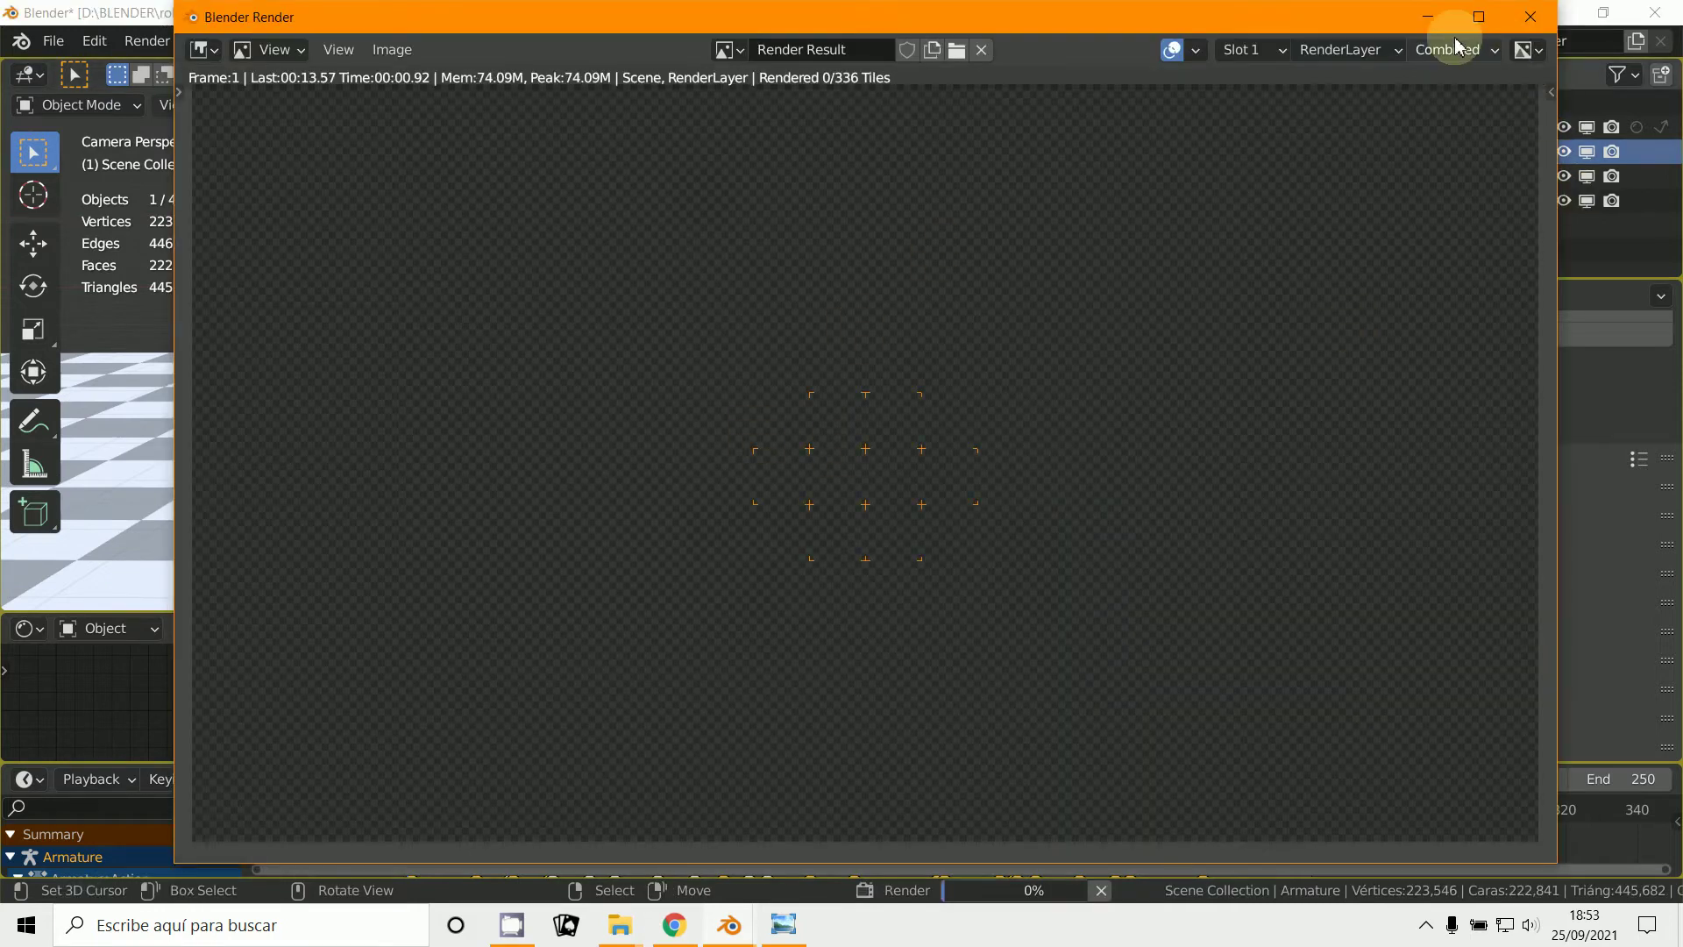
{"action": "left_click", "coordinate": [1435, 19]}
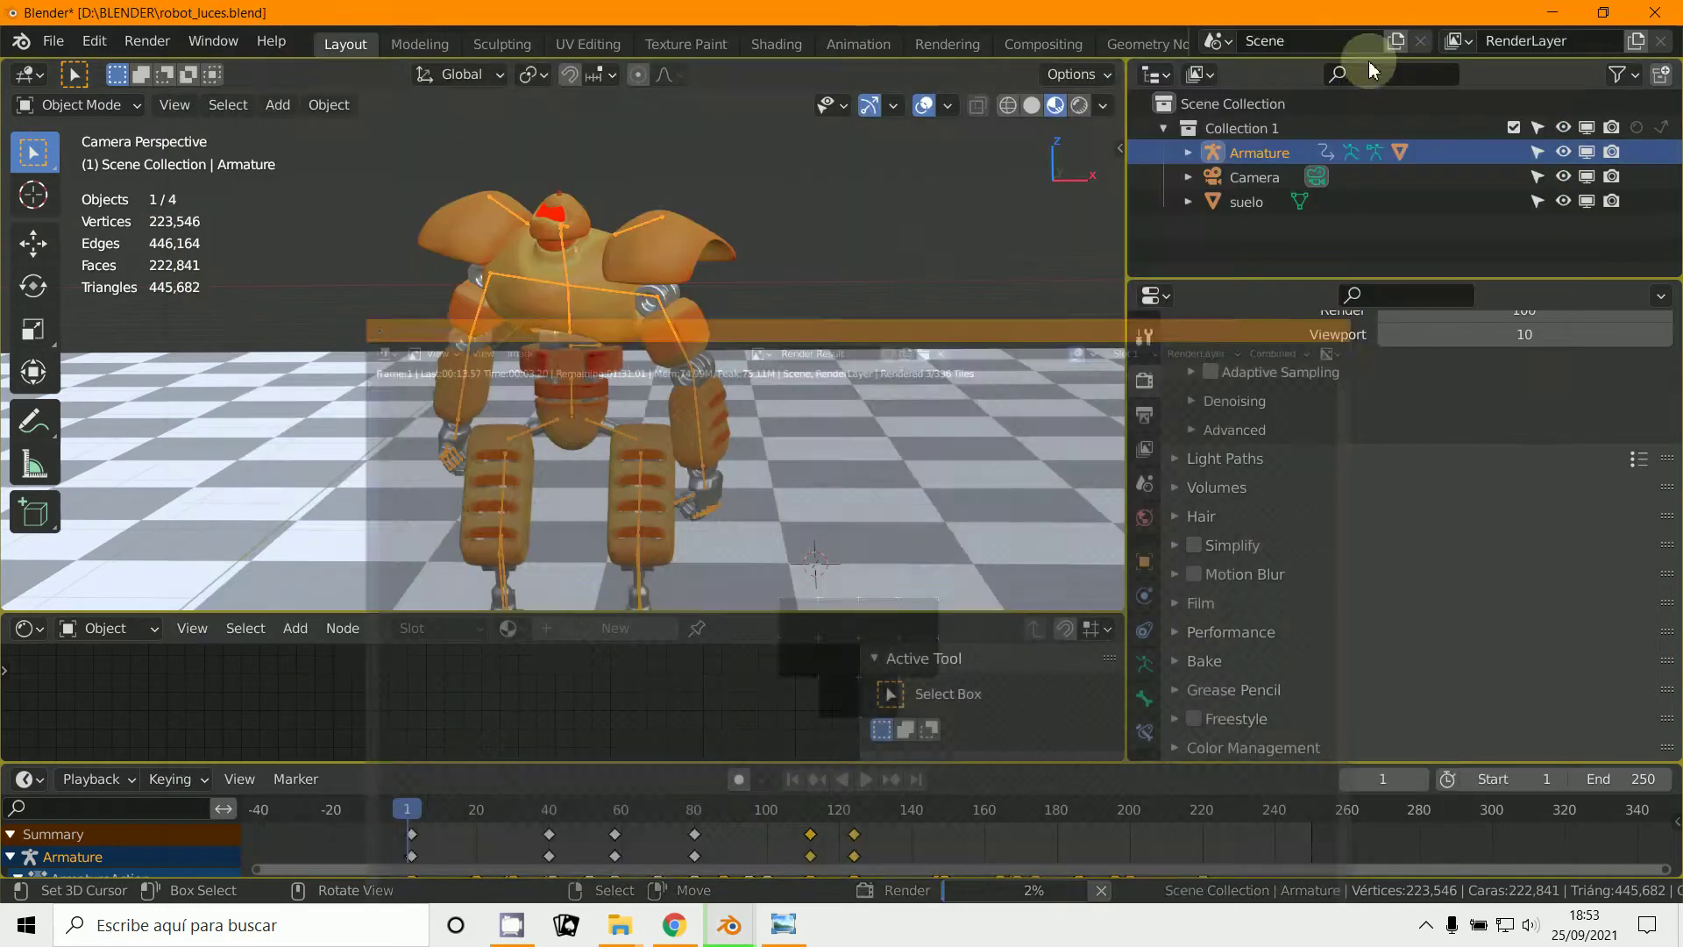
{"action": "left_click", "coordinate": [1078, 109]}
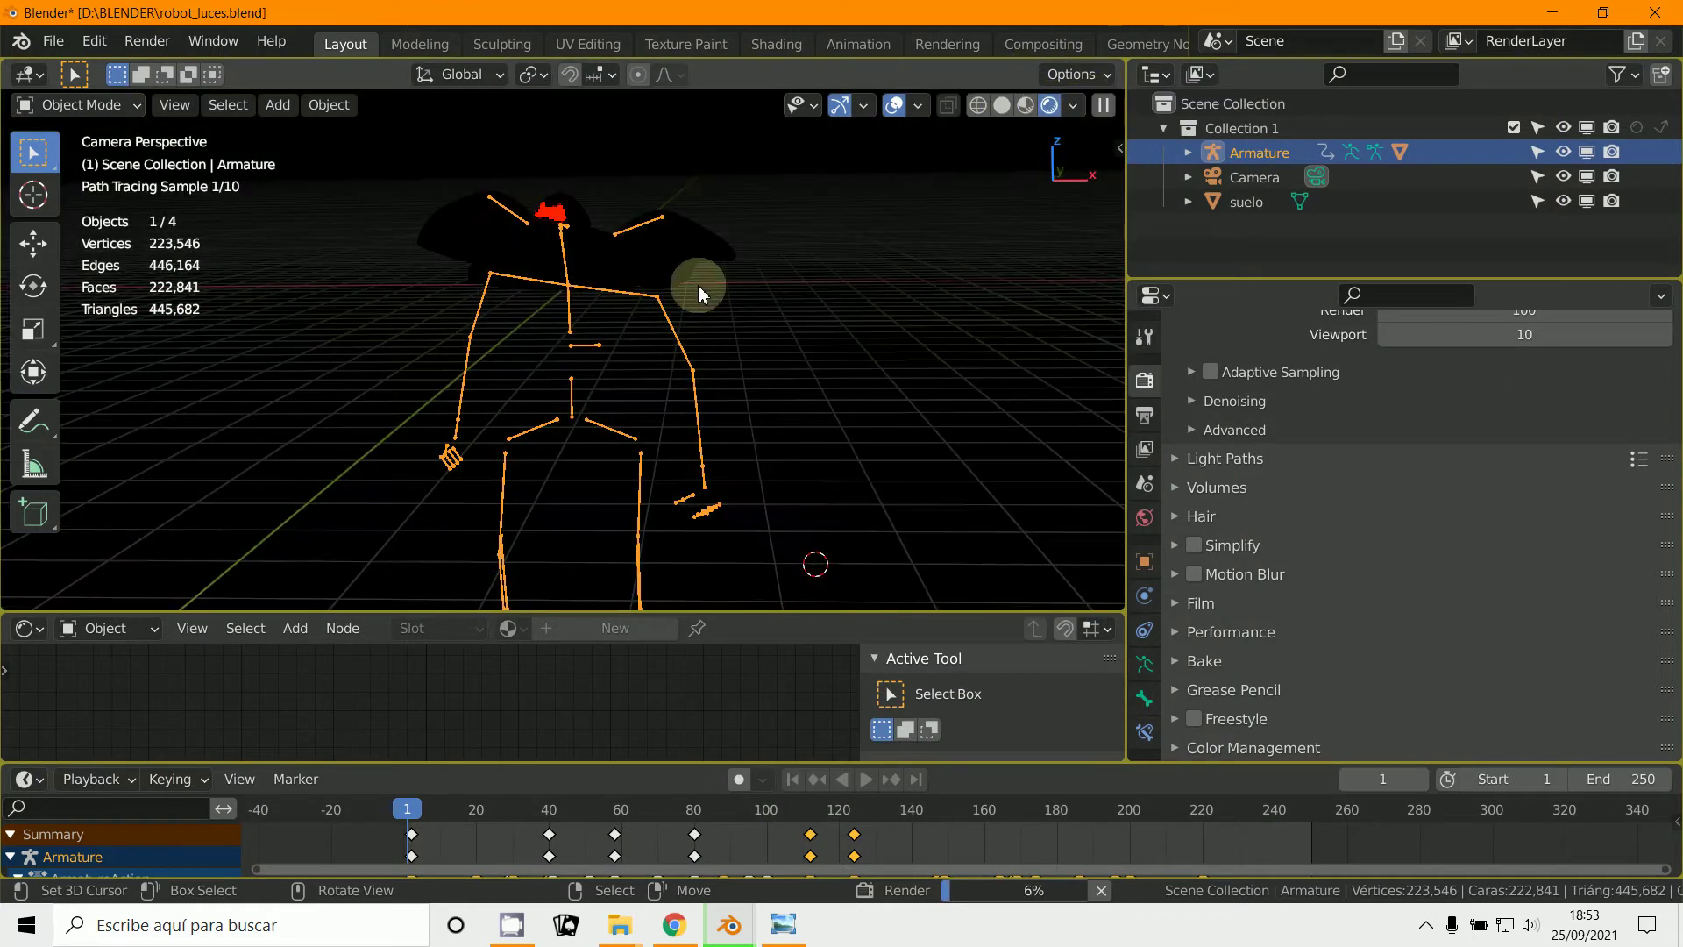
{"action": "scroll", "coordinate": [713, 403], "scroll_direction": "down", "scroll_amount": 2}
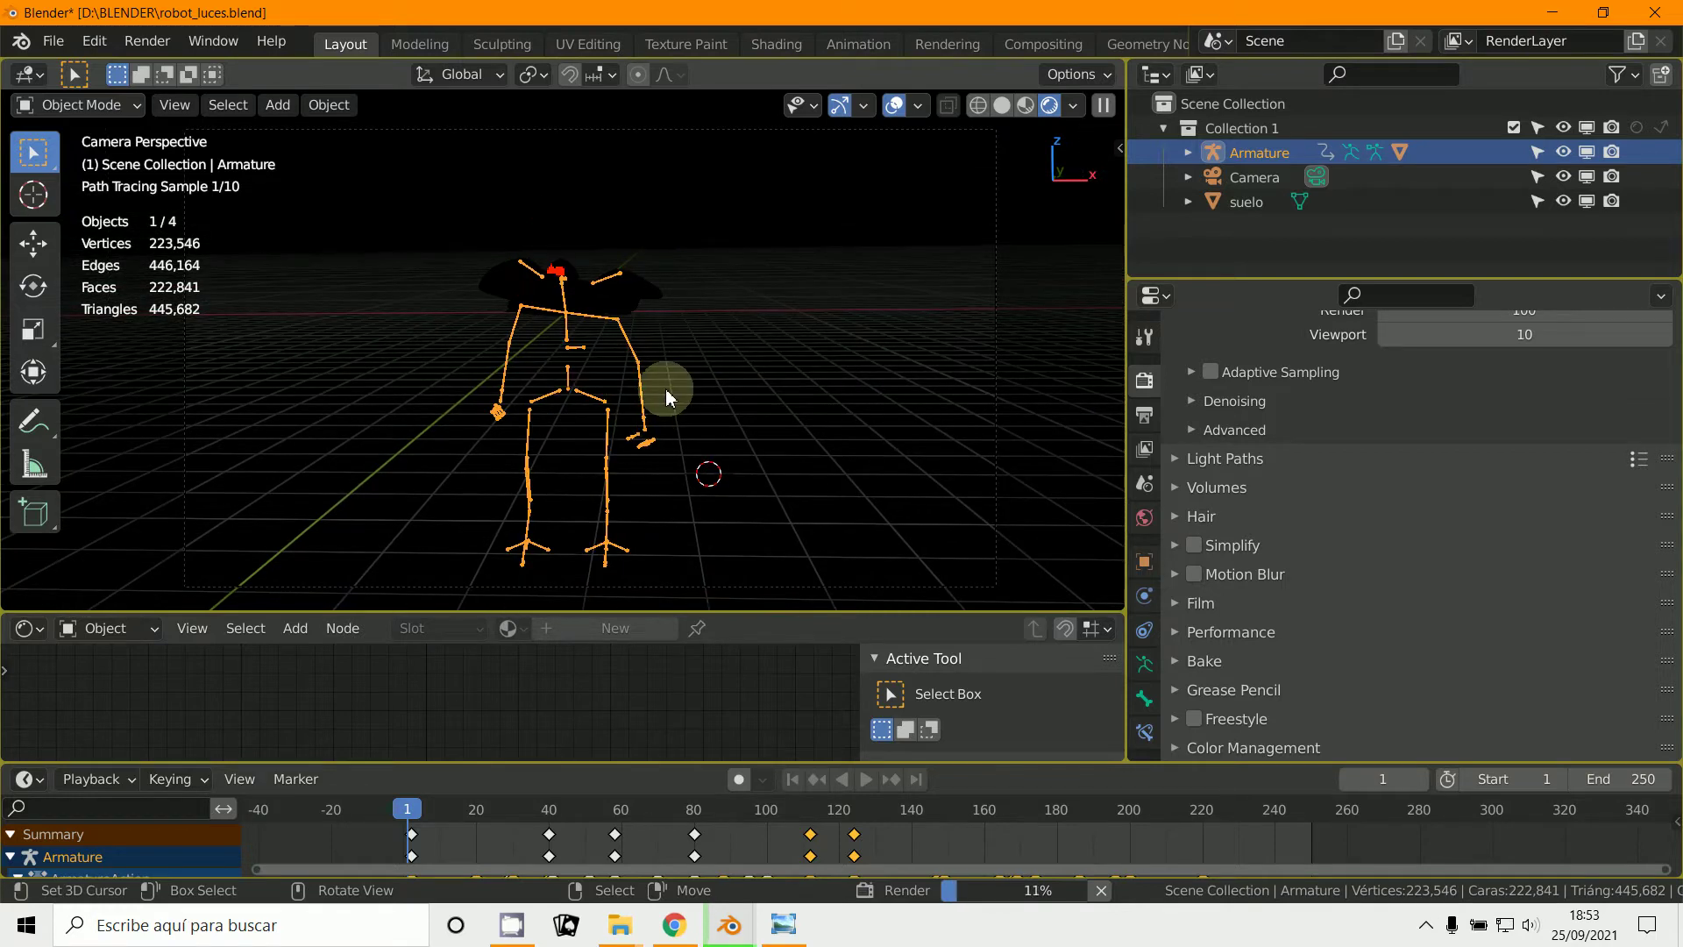
{"action": "left_click", "coordinate": [666, 387]}
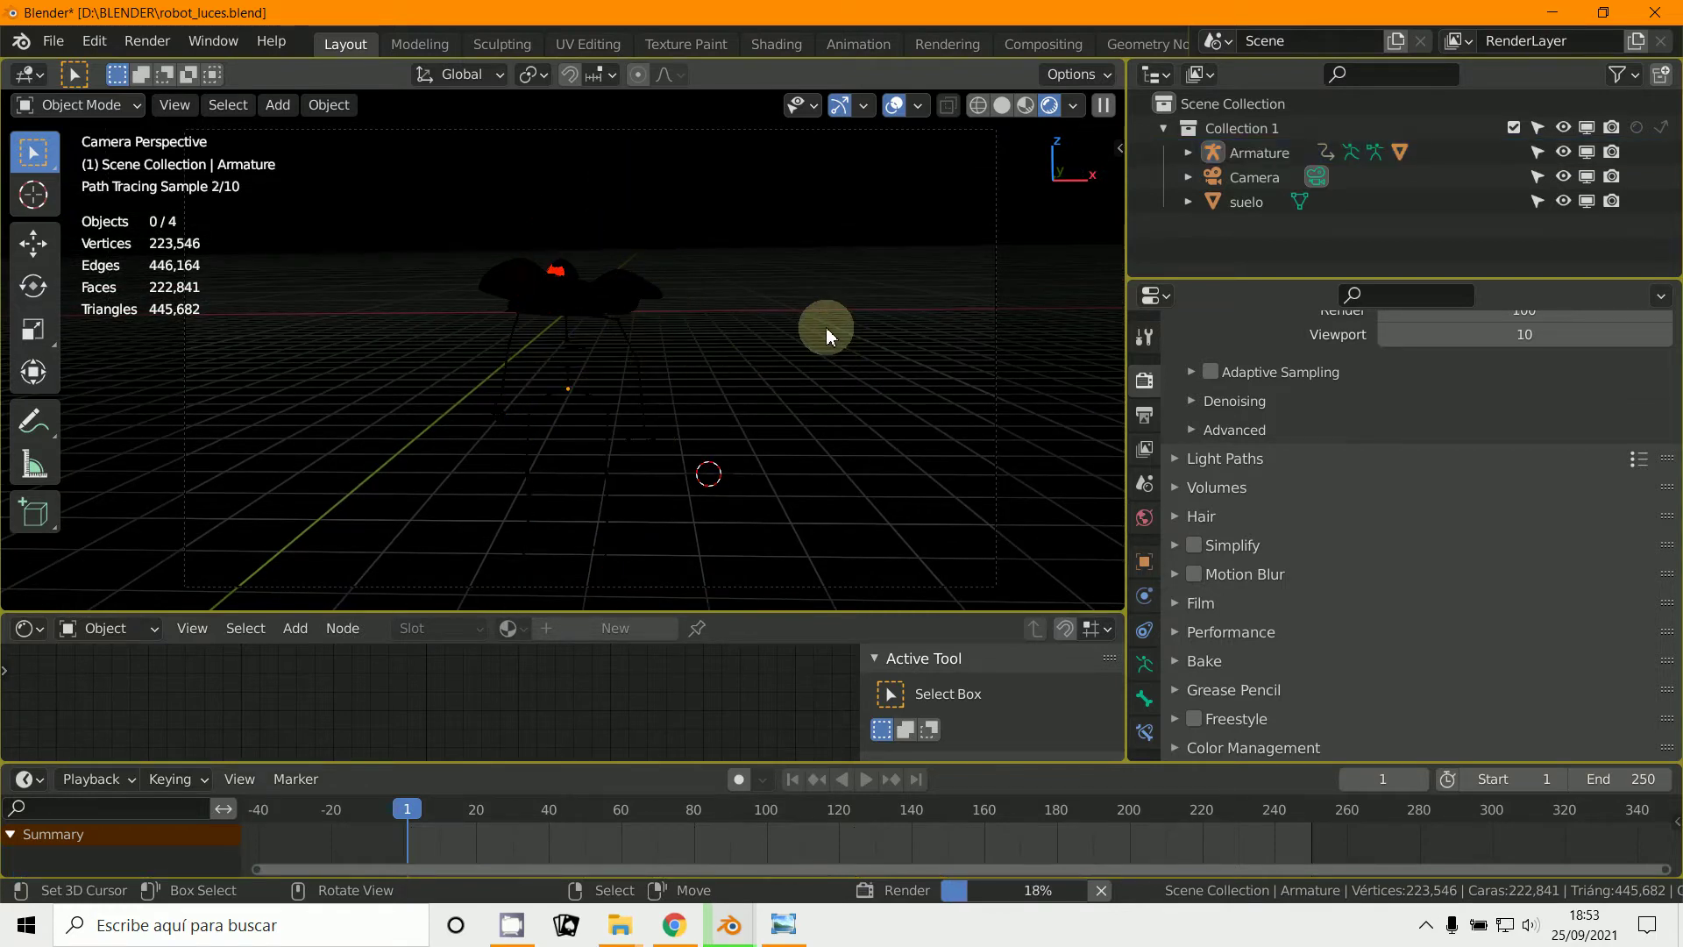
Step: Return to solid shading, place the 3D cursor above the robot and add a Sun light there
{"action": "left_click", "coordinate": [1002, 106]}
{"action": "scroll", "coordinate": [671, 312], "scroll_direction": "down", "scroll_amount": 2}
{"action": "mouse_move", "coordinate": [671, 312]}
{"action": "middle_mouse_down"}
{"action": "mouse_move", "coordinate": [613, 406]}
{"action": "mouse_move", "coordinate": [555, 397]}
{"action": "mouse_move", "coordinate": [461, 255]}
{"action": "mouse_move", "coordinate": [455, 298]}
{"action": "mouse_move", "coordinate": [539, 333]}
{"action": "mouse_move", "coordinate": [356, 317]}
{"action": "mouse_move", "coordinate": [481, 330]}
{"action": "mouse_move", "coordinate": [553, 312]}
{"action": "mouse_move", "coordinate": [759, 345]}
{"action": "mouse_move", "coordinate": [553, 263]}
{"action": "middle_mouse_up"}
{"action": "left_click", "coordinate": [627, 244]}
{"action": "left_click", "coordinate": [286, 113]}
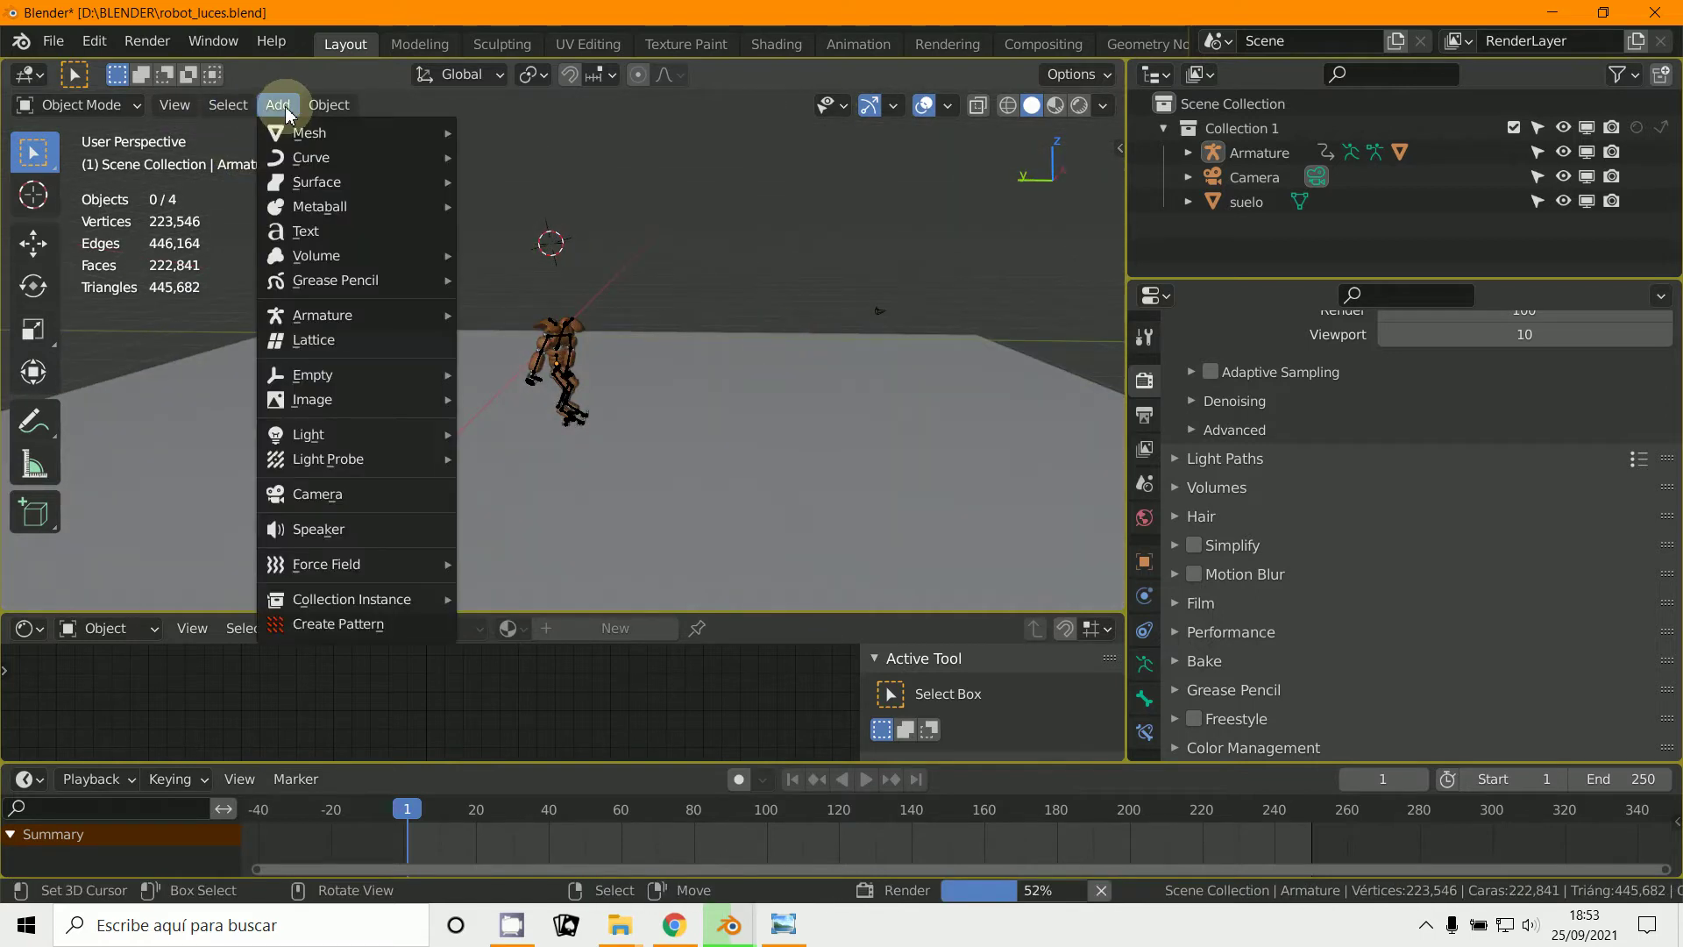
{"action": "mouse_move", "coordinate": [338, 444]}
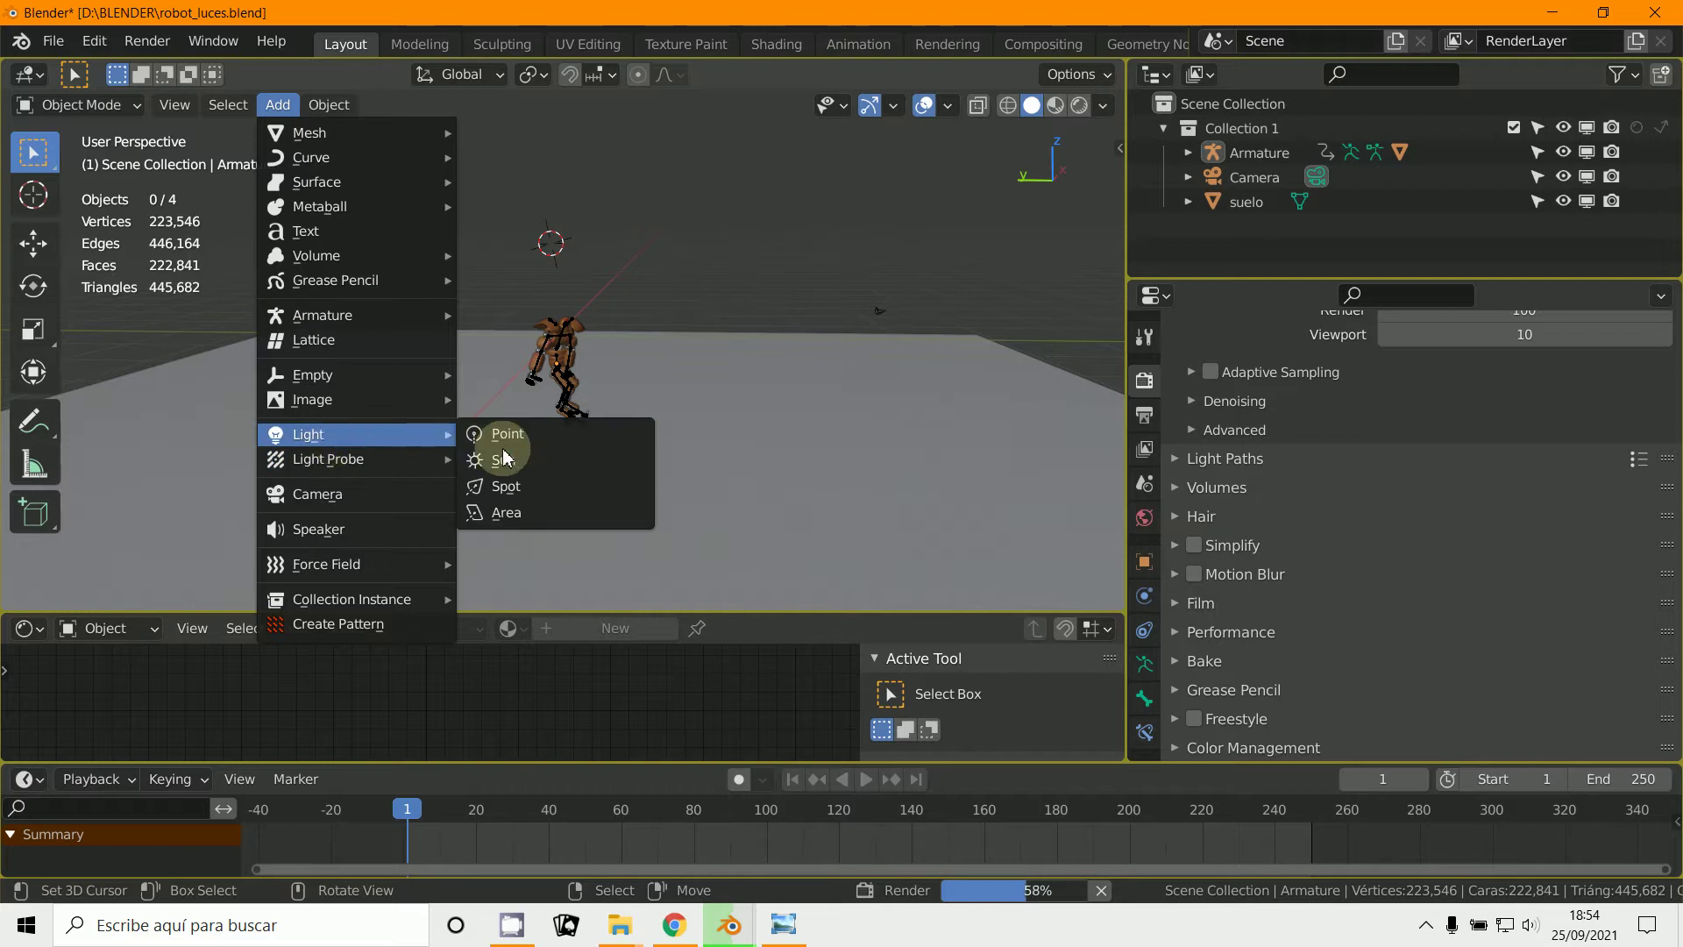
{"action": "left_click", "coordinate": [533, 460]}
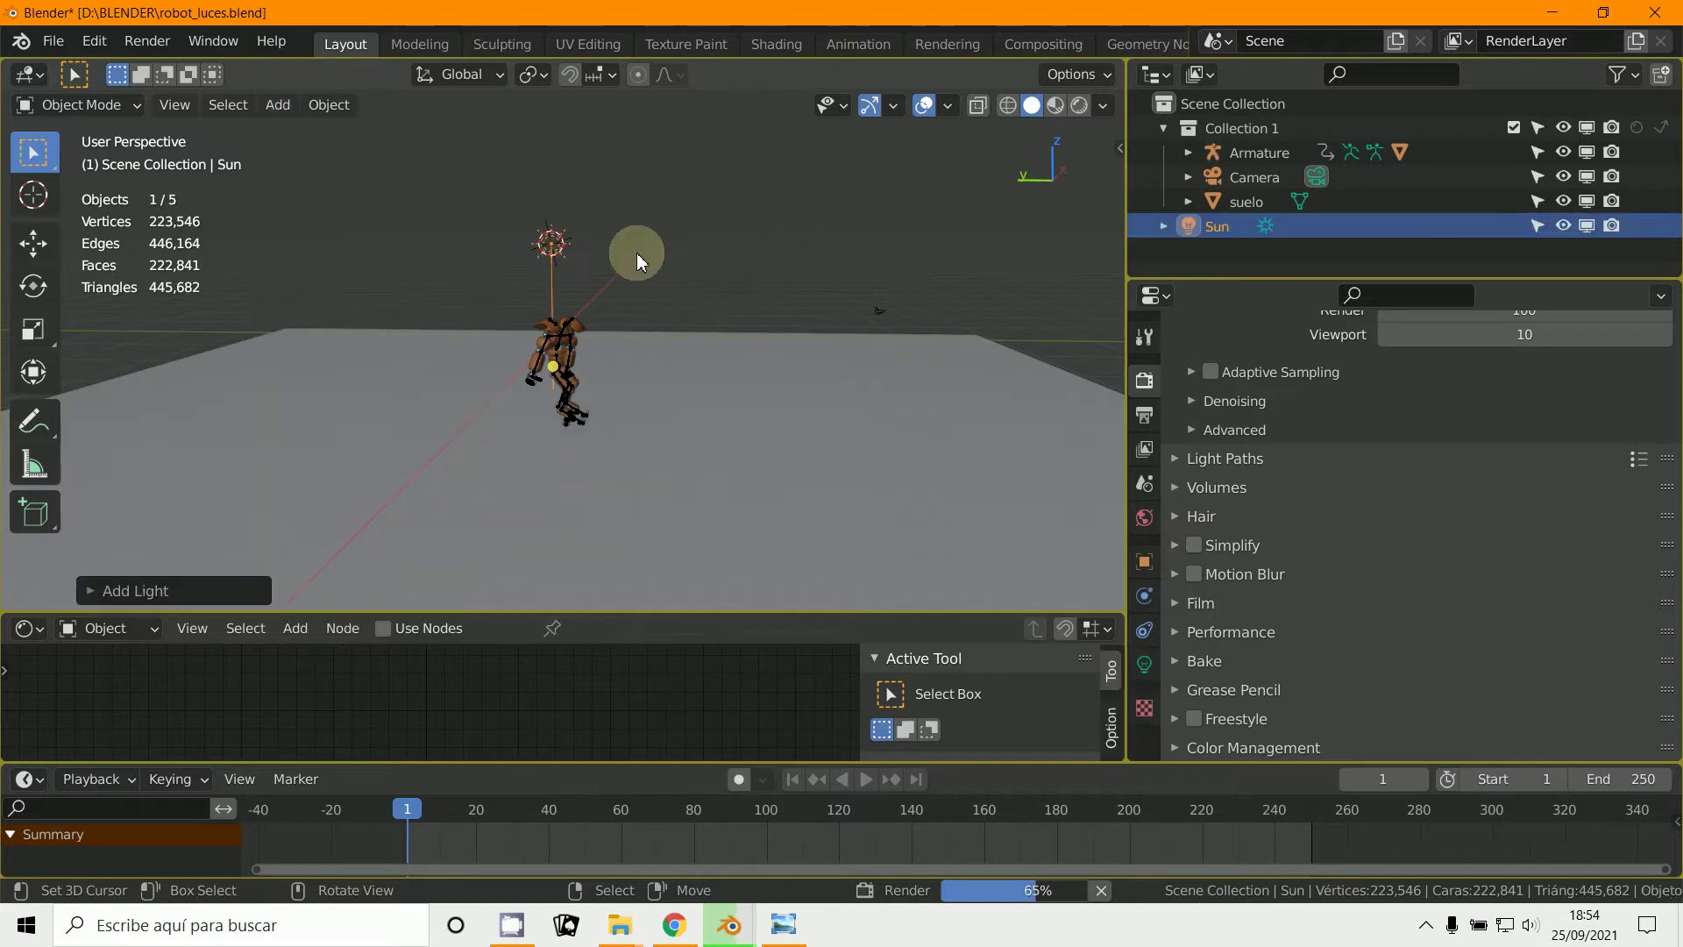
Step: Move the Sun light in front of the robot and rotate it to aim at the robot
{"action": "key", "text": "g"}
{"action": "left_click", "coordinate": [708, 249]}
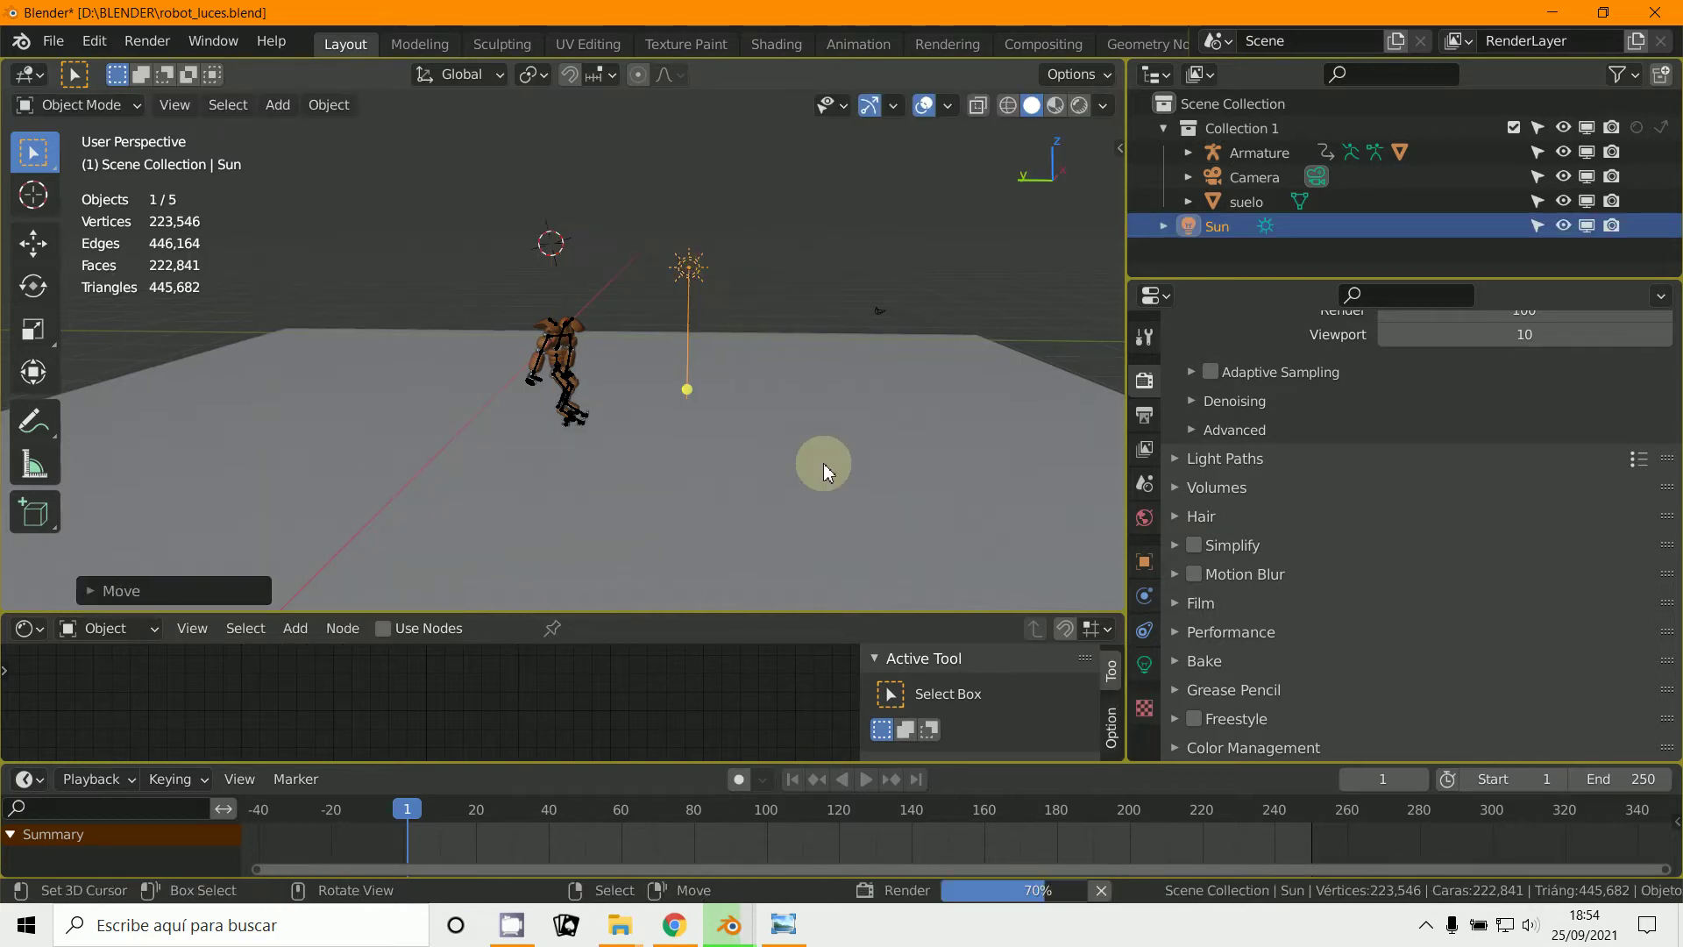
{"action": "key", "text": "r"}
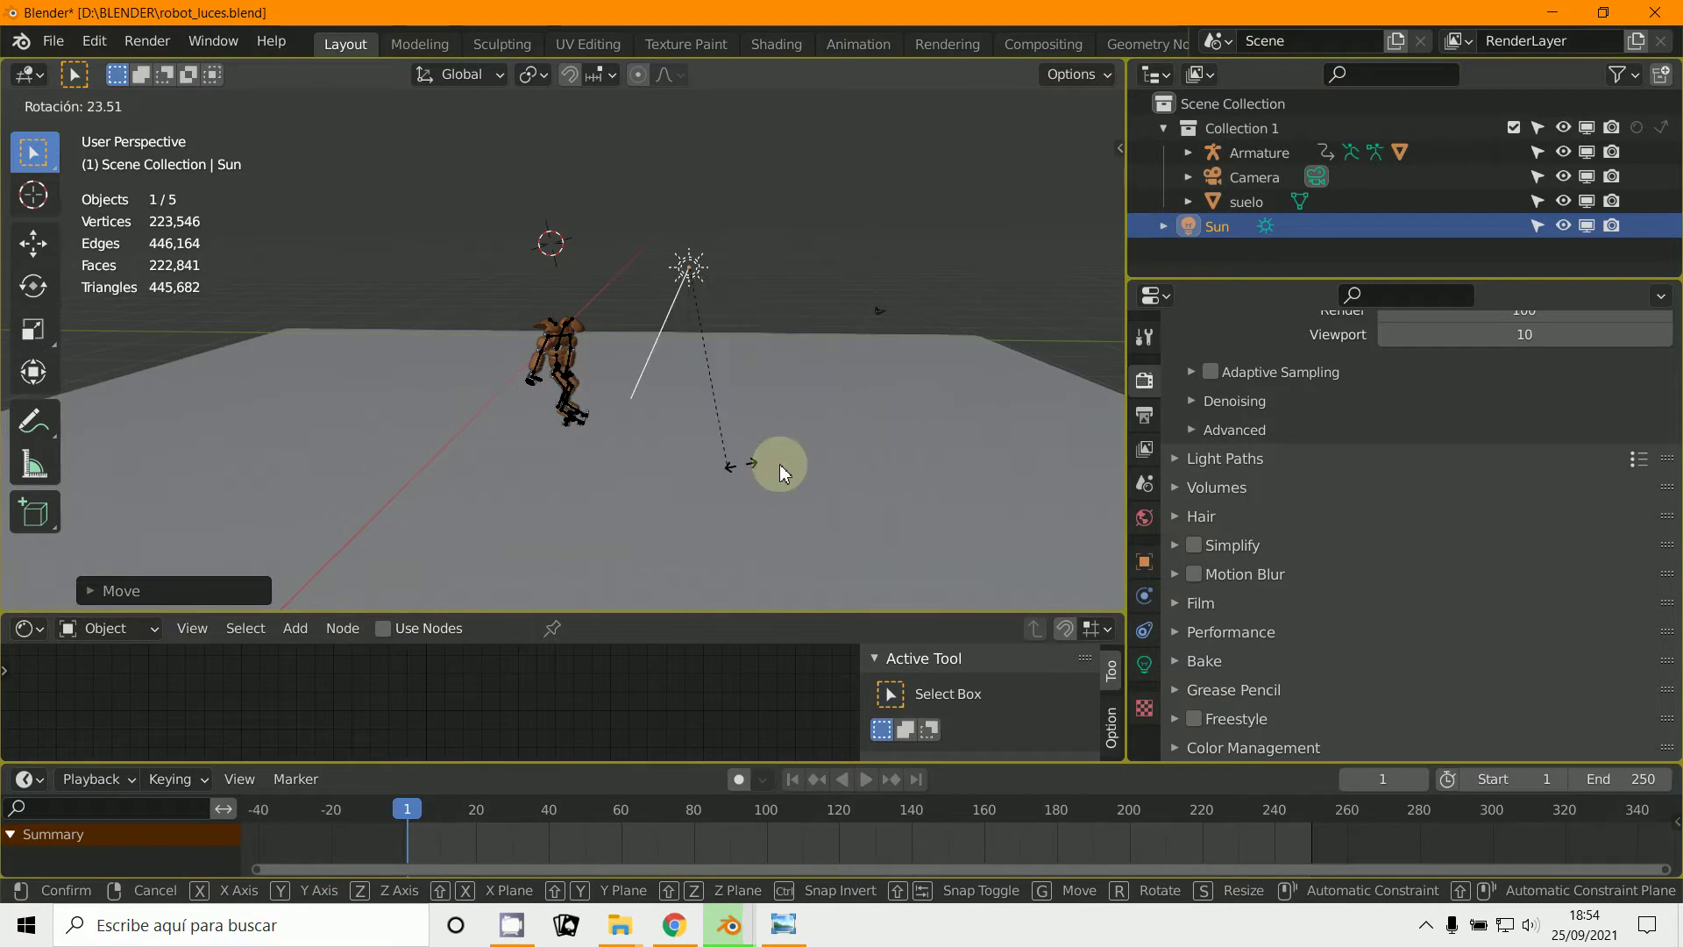
{"action": "left_click", "coordinate": [675, 458]}
Step: Preview the Sun's lighting on the robot through the camera in Rendered viewport shading
{"action": "middle_click_drag", "start_coordinate": [752, 451], "coordinate": [391, 497]}
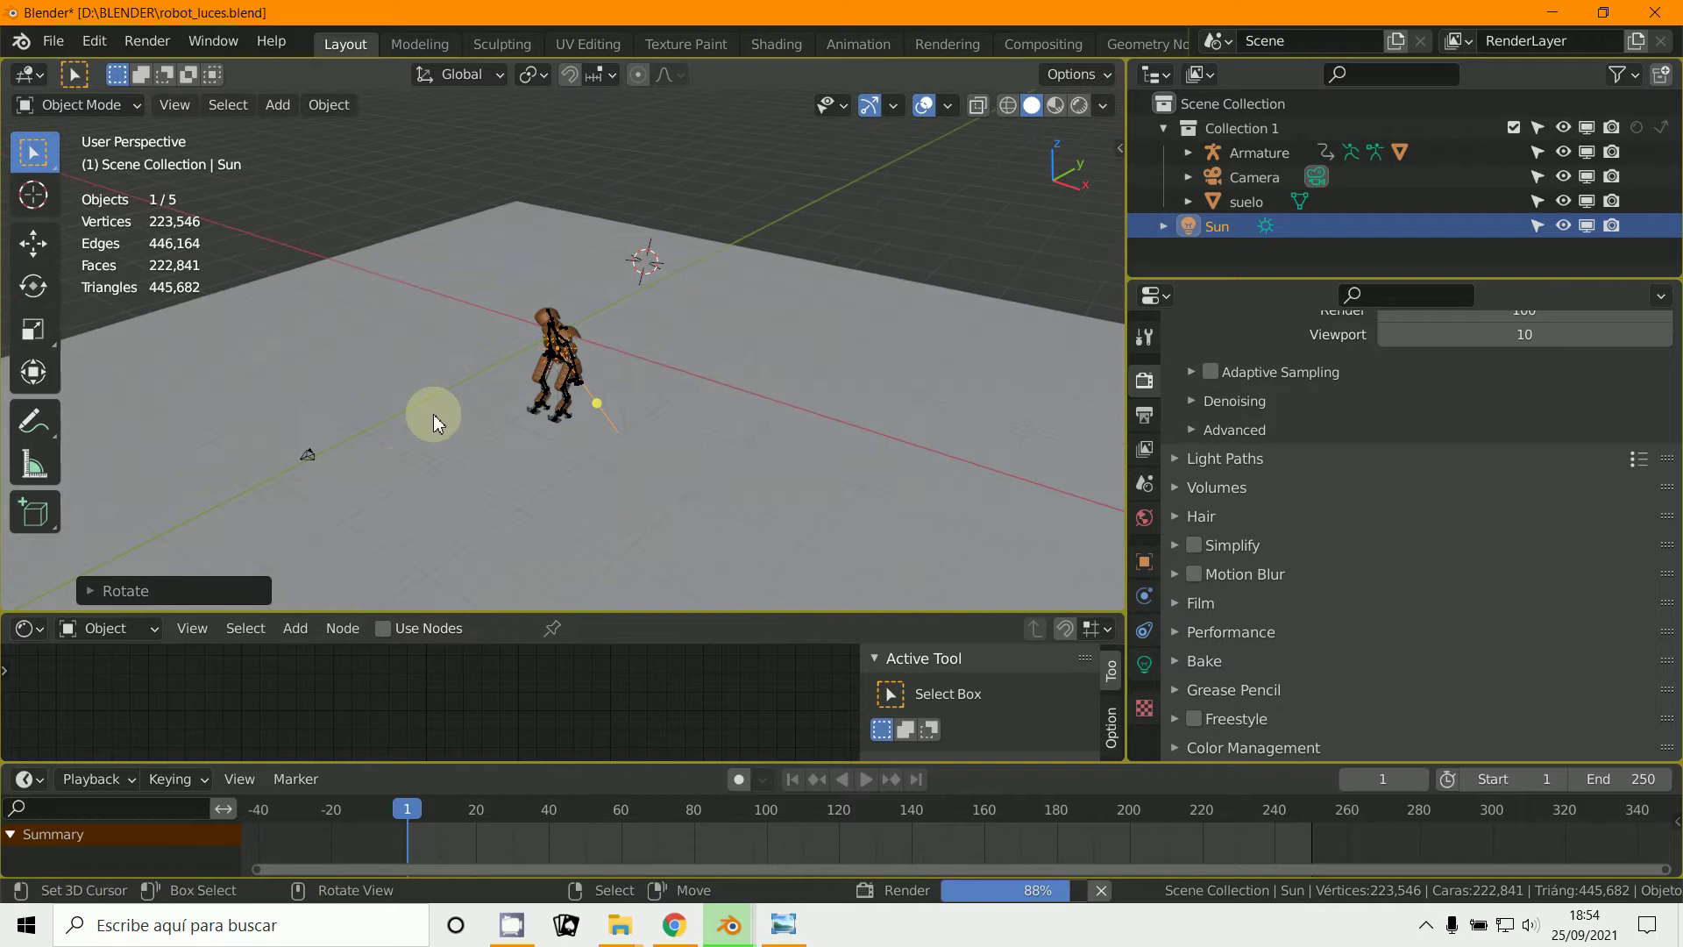
{"action": "key", "text": "KP_0"}
{"action": "scroll", "coordinate": [434, 414], "scroll_direction": "up", "scroll_amount": 4}
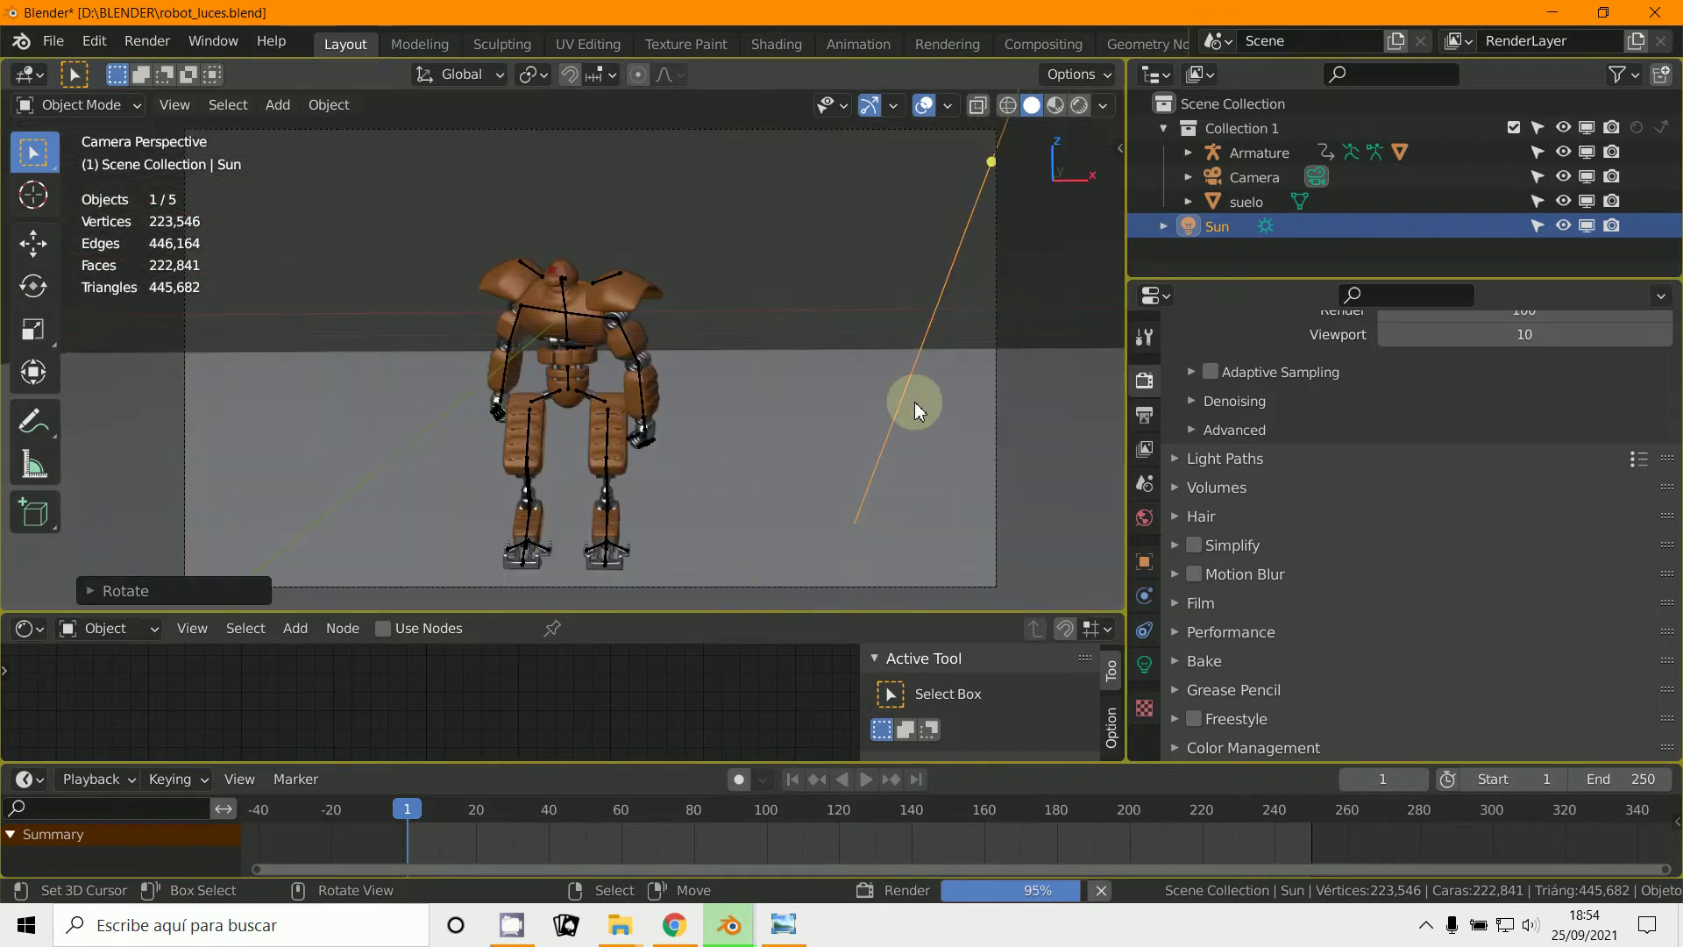
{"action": "left_click", "coordinate": [1078, 107]}
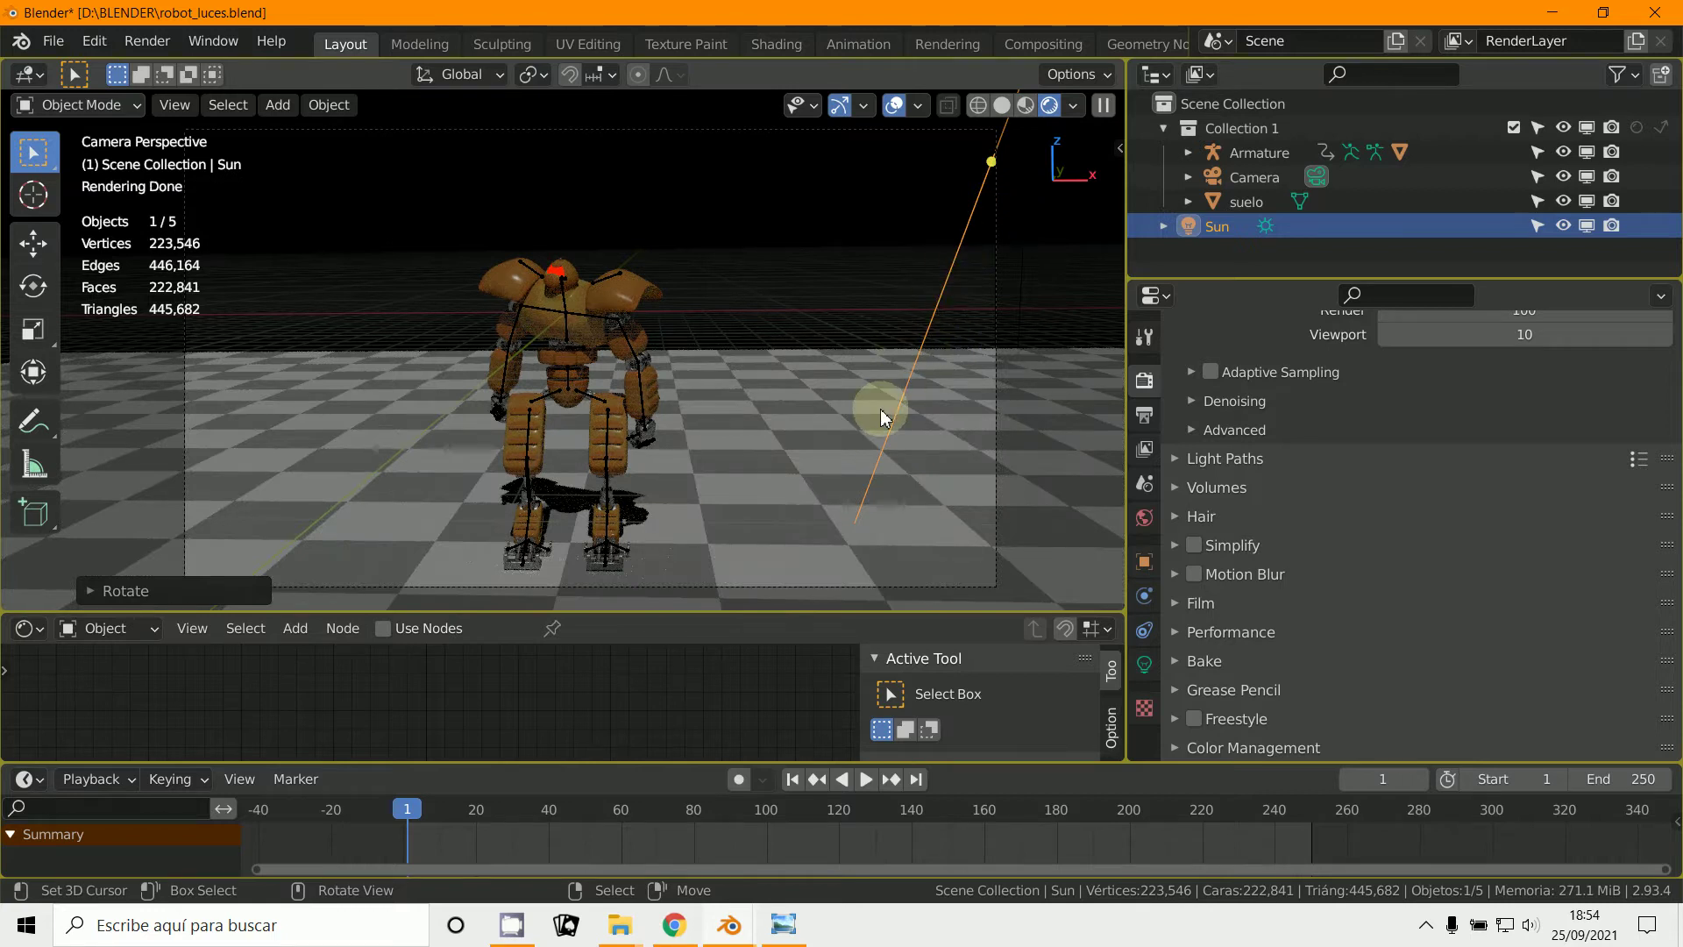
Step: Rotate the Sun light in the camera view so the robot's shadow falls diagonally behind it to one side
{"action": "key", "text": "r"}
{"action": "left_click", "coordinate": [1052, 407]}
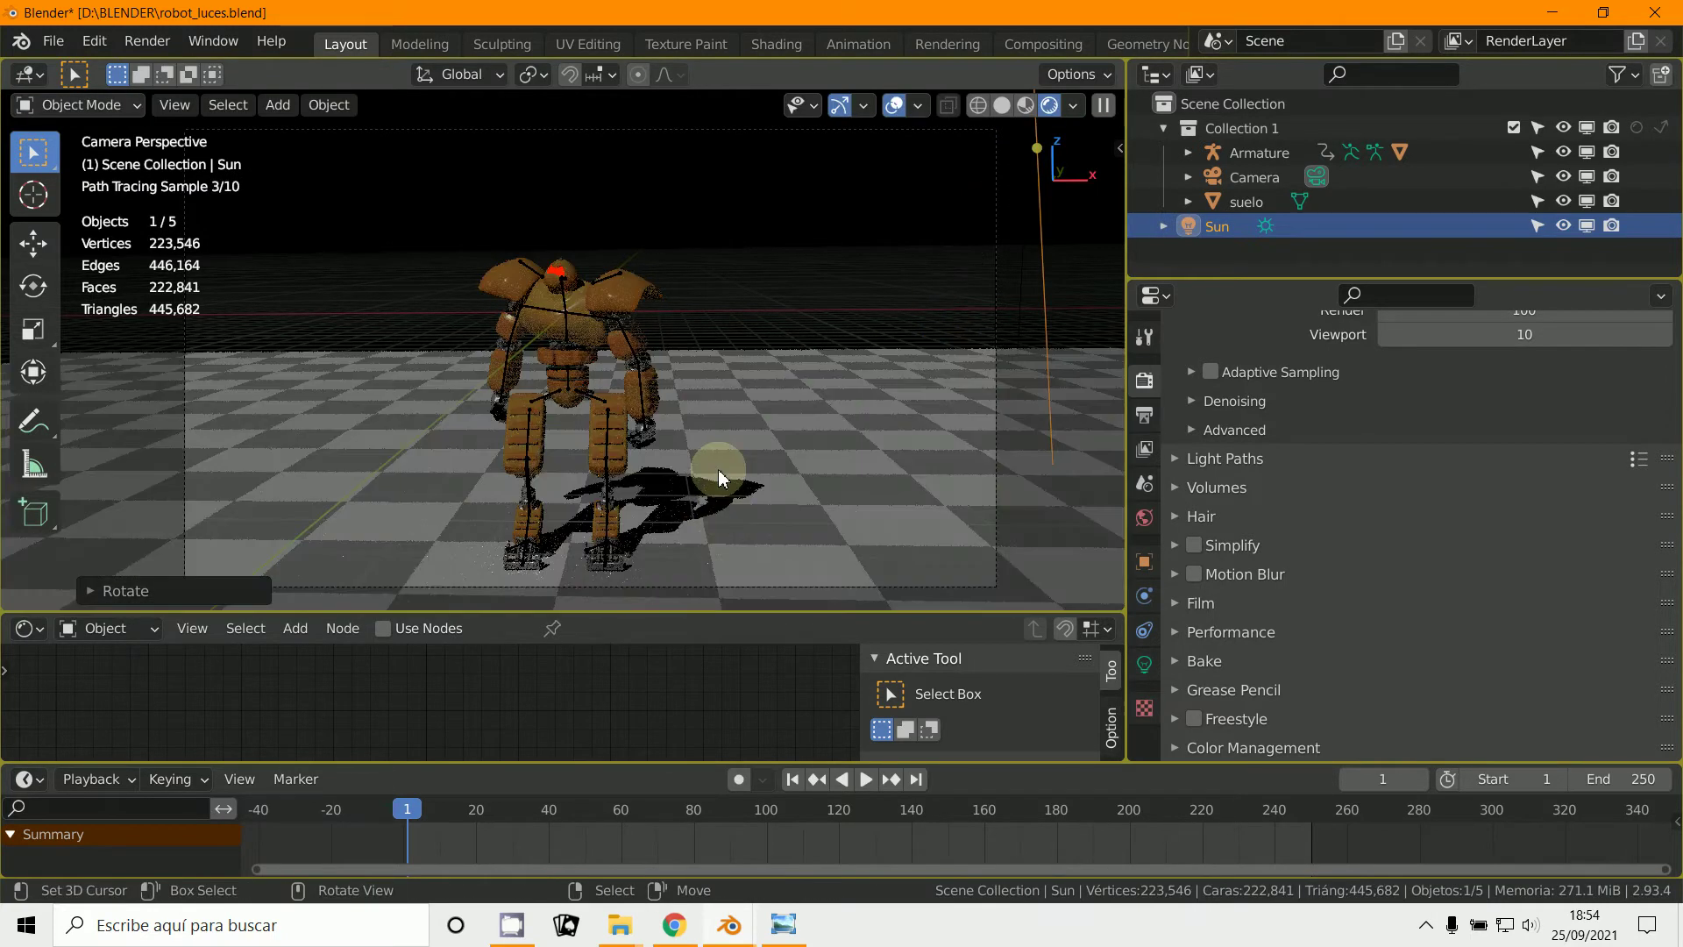
{"action": "key", "text": "r"}
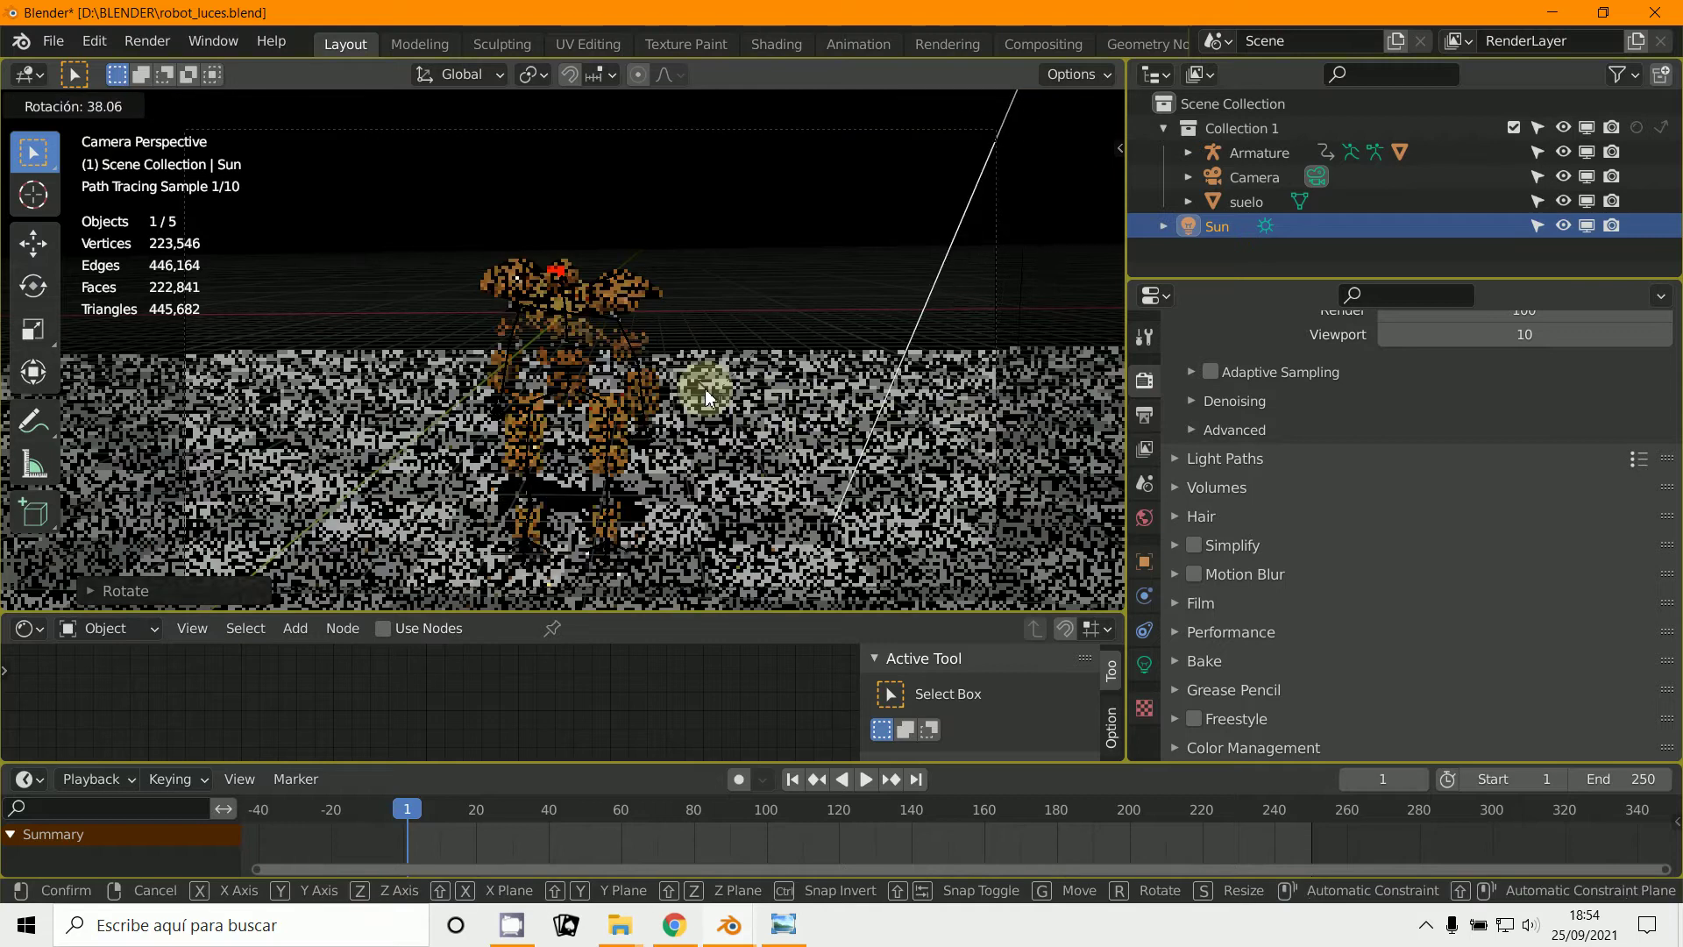
{"action": "left_click", "coordinate": [992, 421]}
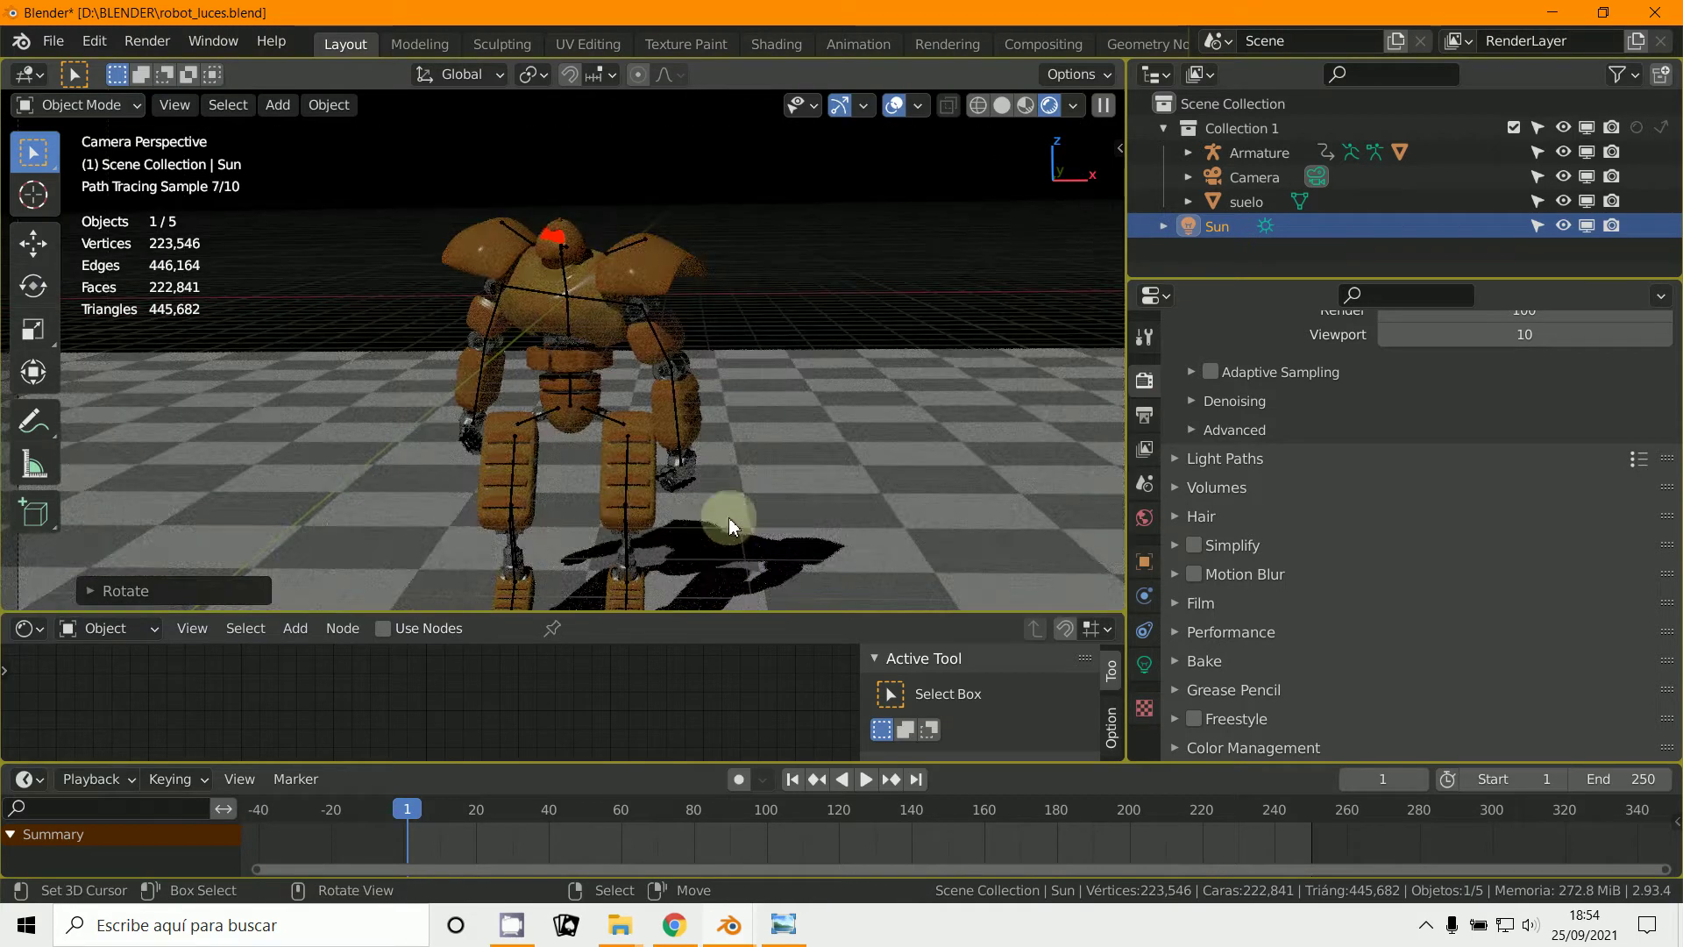
{"action": "scroll", "coordinate": [616, 286], "scroll_direction": "up", "scroll_amount": 3}
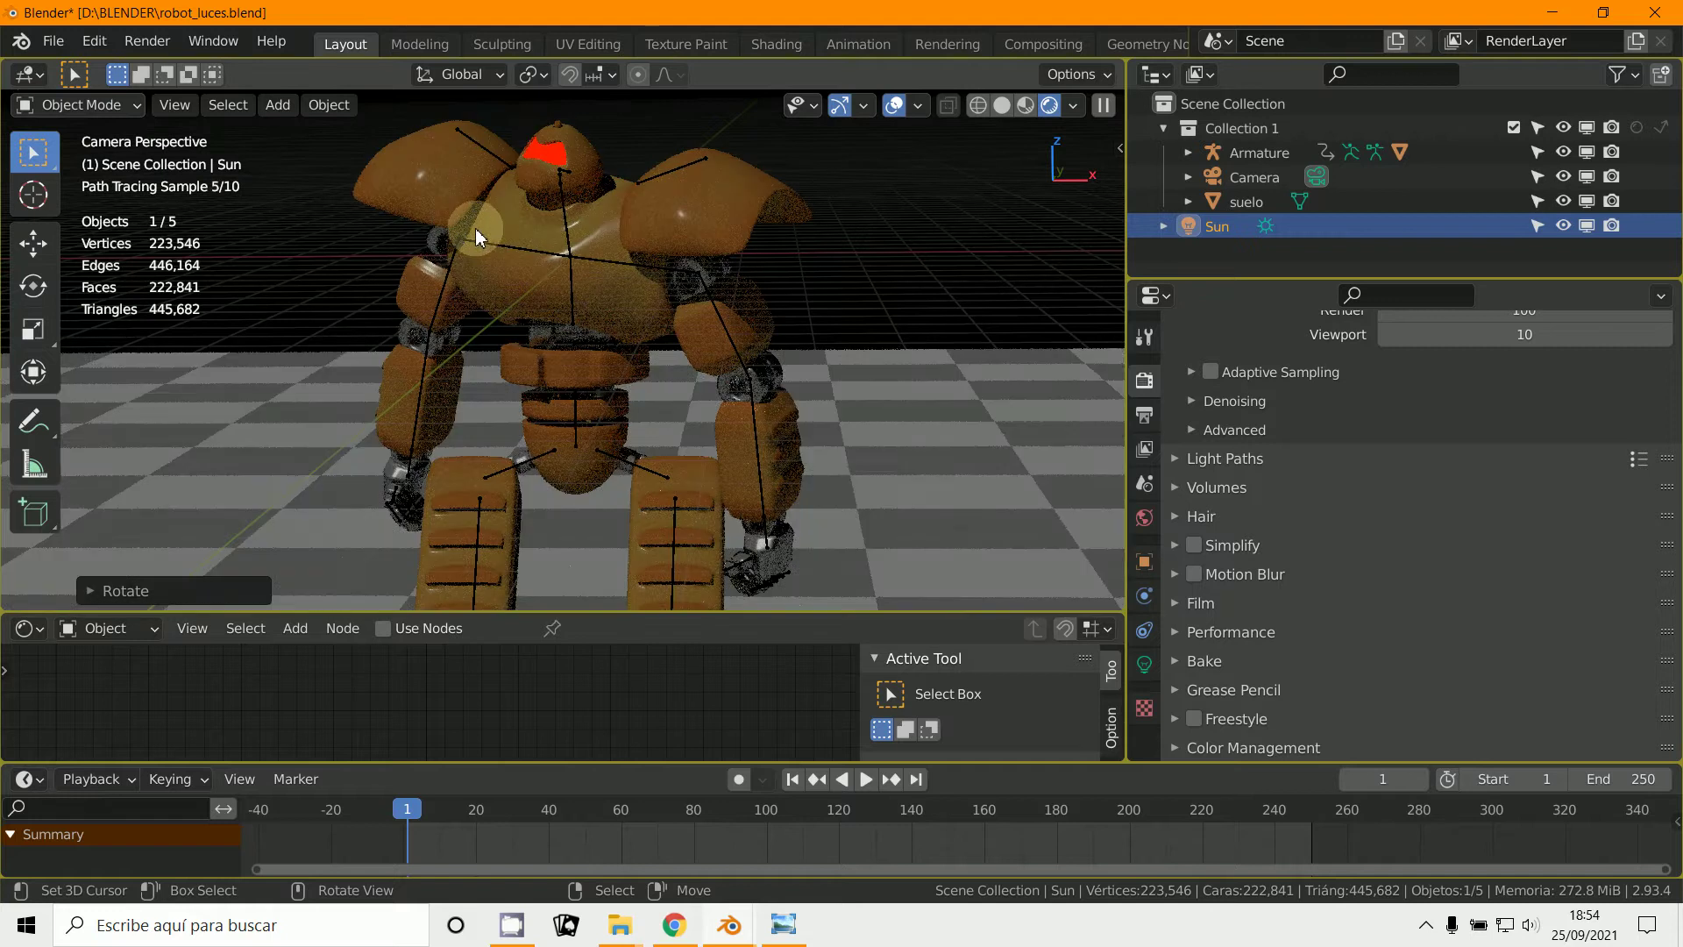
{"action": "scroll", "coordinate": [485, 238], "scroll_direction": "up", "scroll_amount": 2}
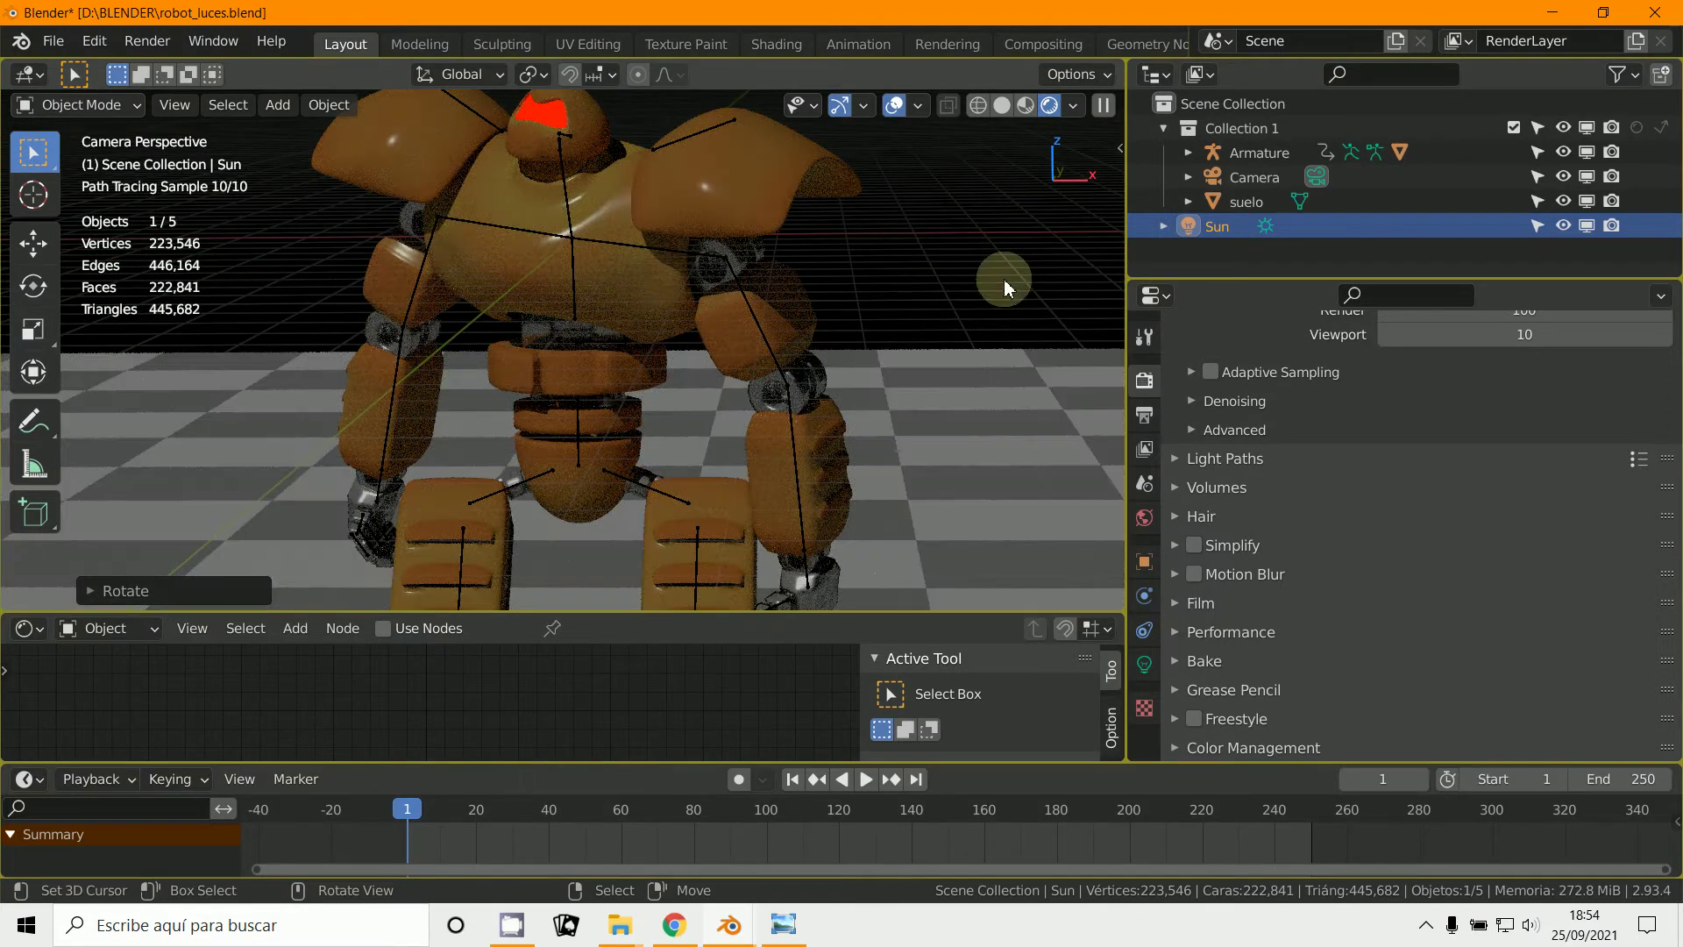
Step: Turn the Outliner area into a second 3D Viewport and enlarge it to show the robot and Sun in right orthographic view
{"action": "left_click", "coordinate": [1155, 74]}
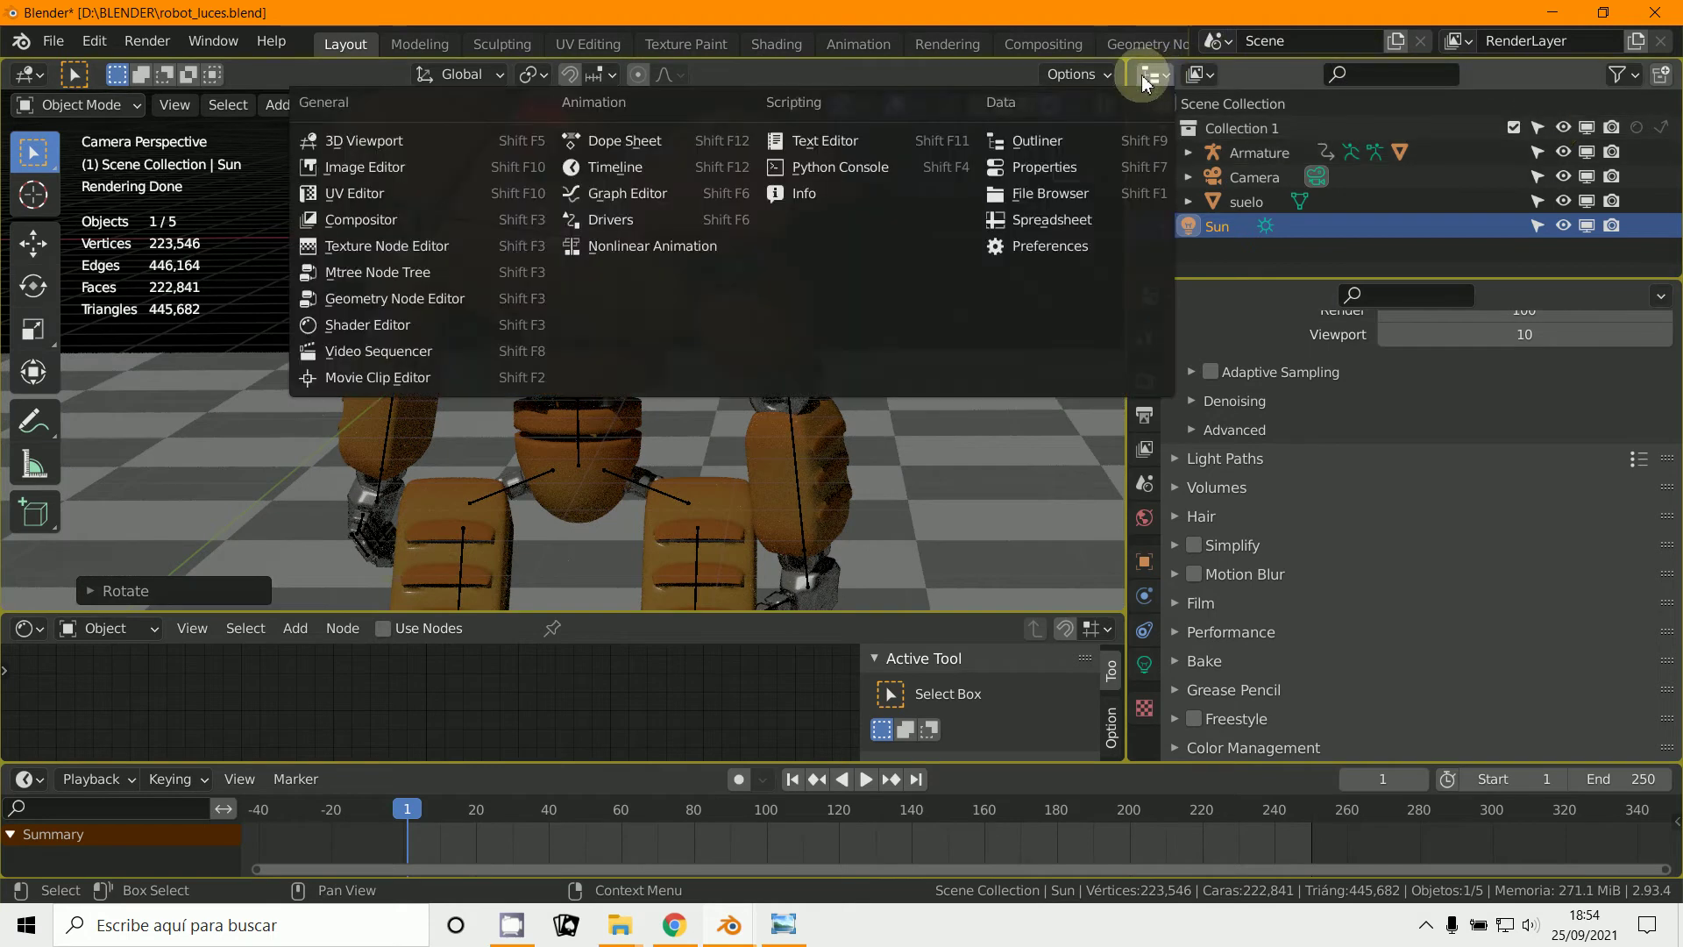
{"action": "left_click", "coordinate": [331, 142]}
{"action": "left_click_drag", "start_coordinate": [1570, 280], "coordinate": [1490, 595]}
{"action": "scroll", "coordinate": [1471, 461], "scroll_direction": "up", "scroll_amount": 5}
{"action": "scroll", "coordinate": [1470, 461], "scroll_direction": "up", "scroll_amount": 3, "text": "ctrl"}
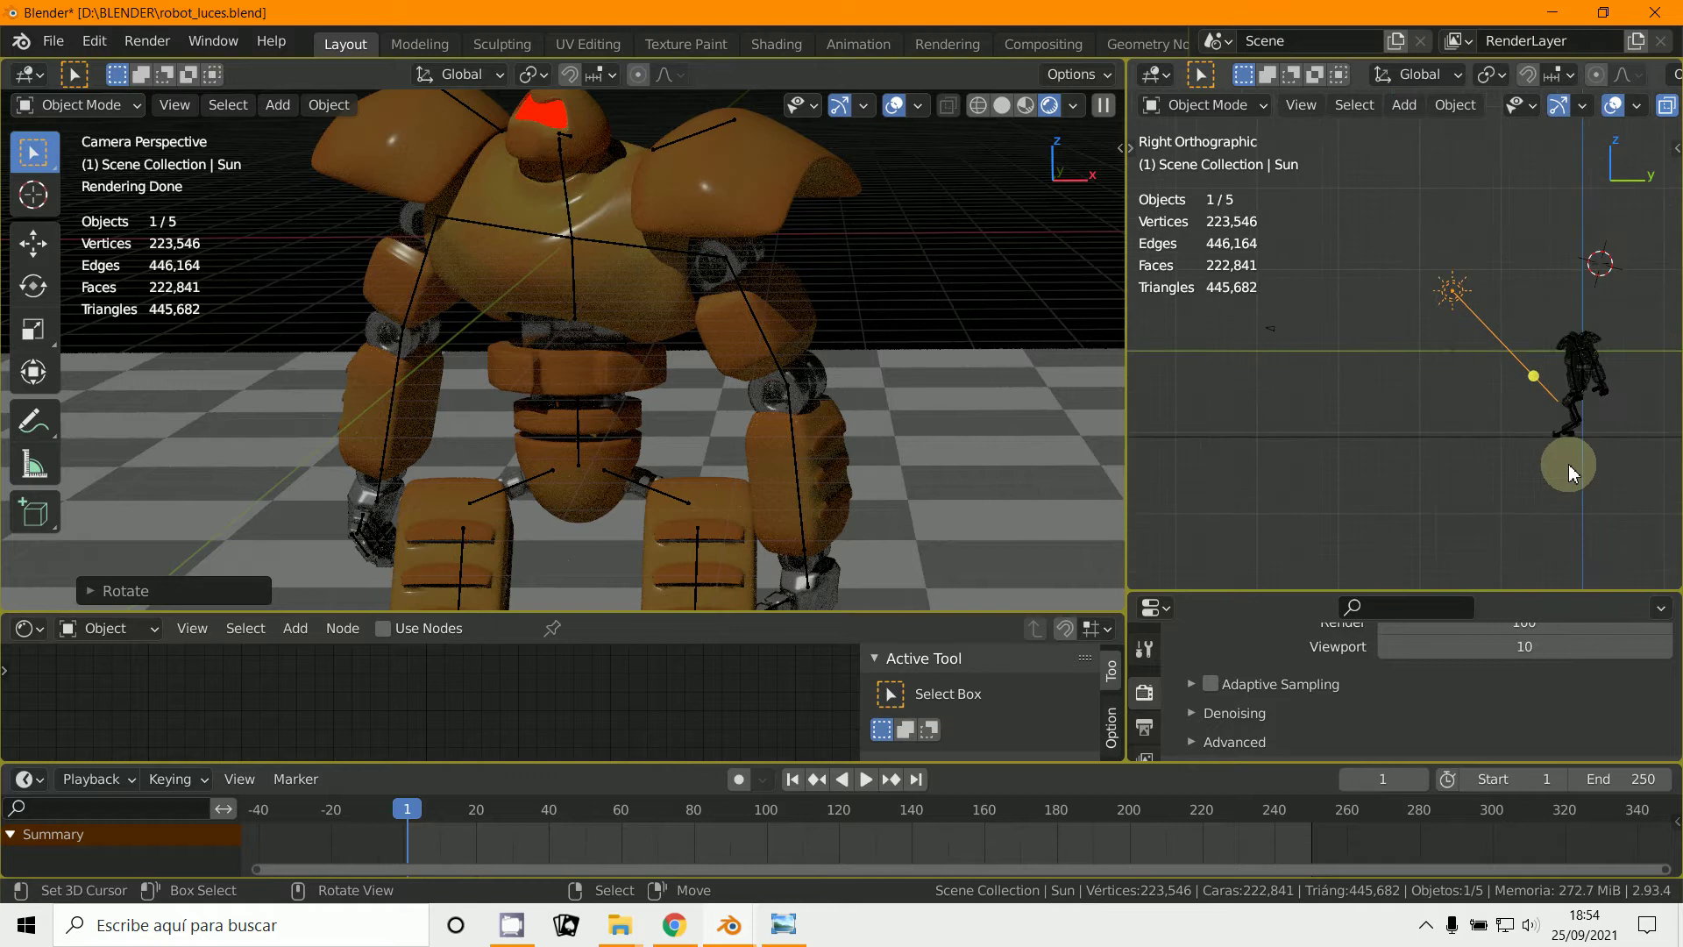
Step: Re-aim the Sun light in right orthographic view, trying steep and backward directions before pointing it down at the robot's torso
{"action": "left_click_drag", "start_coordinate": [1540, 372], "coordinate": [1417, 402]}
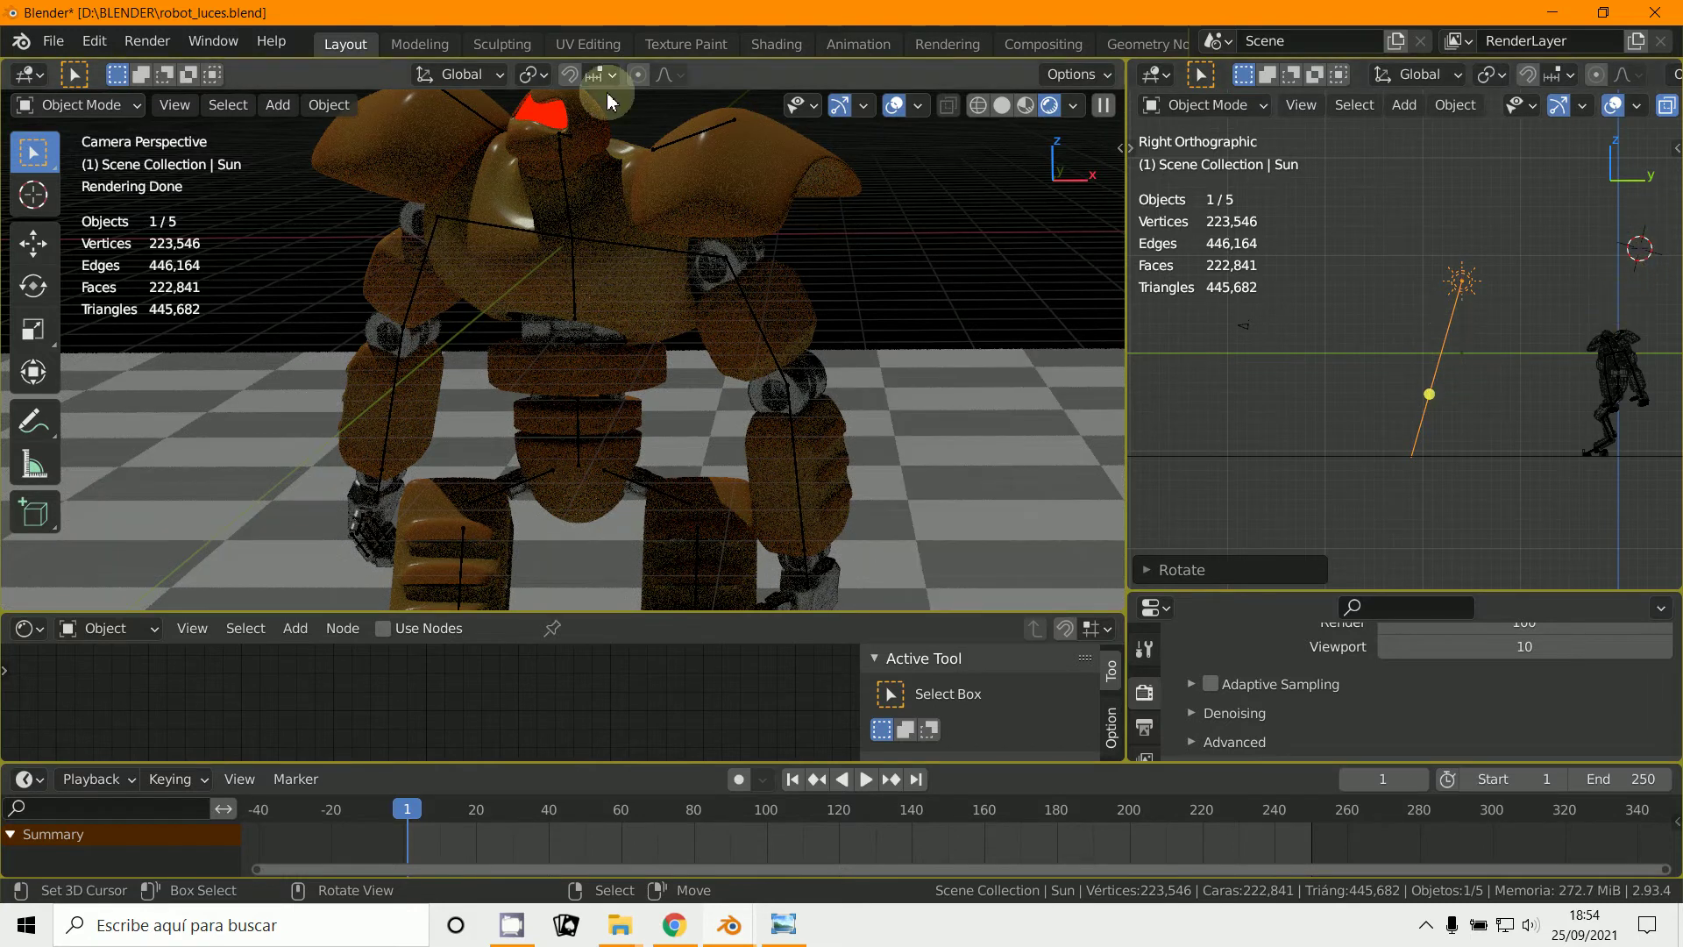
{"action": "left_click_drag", "start_coordinate": [1428, 394], "coordinate": [1217, 375]}
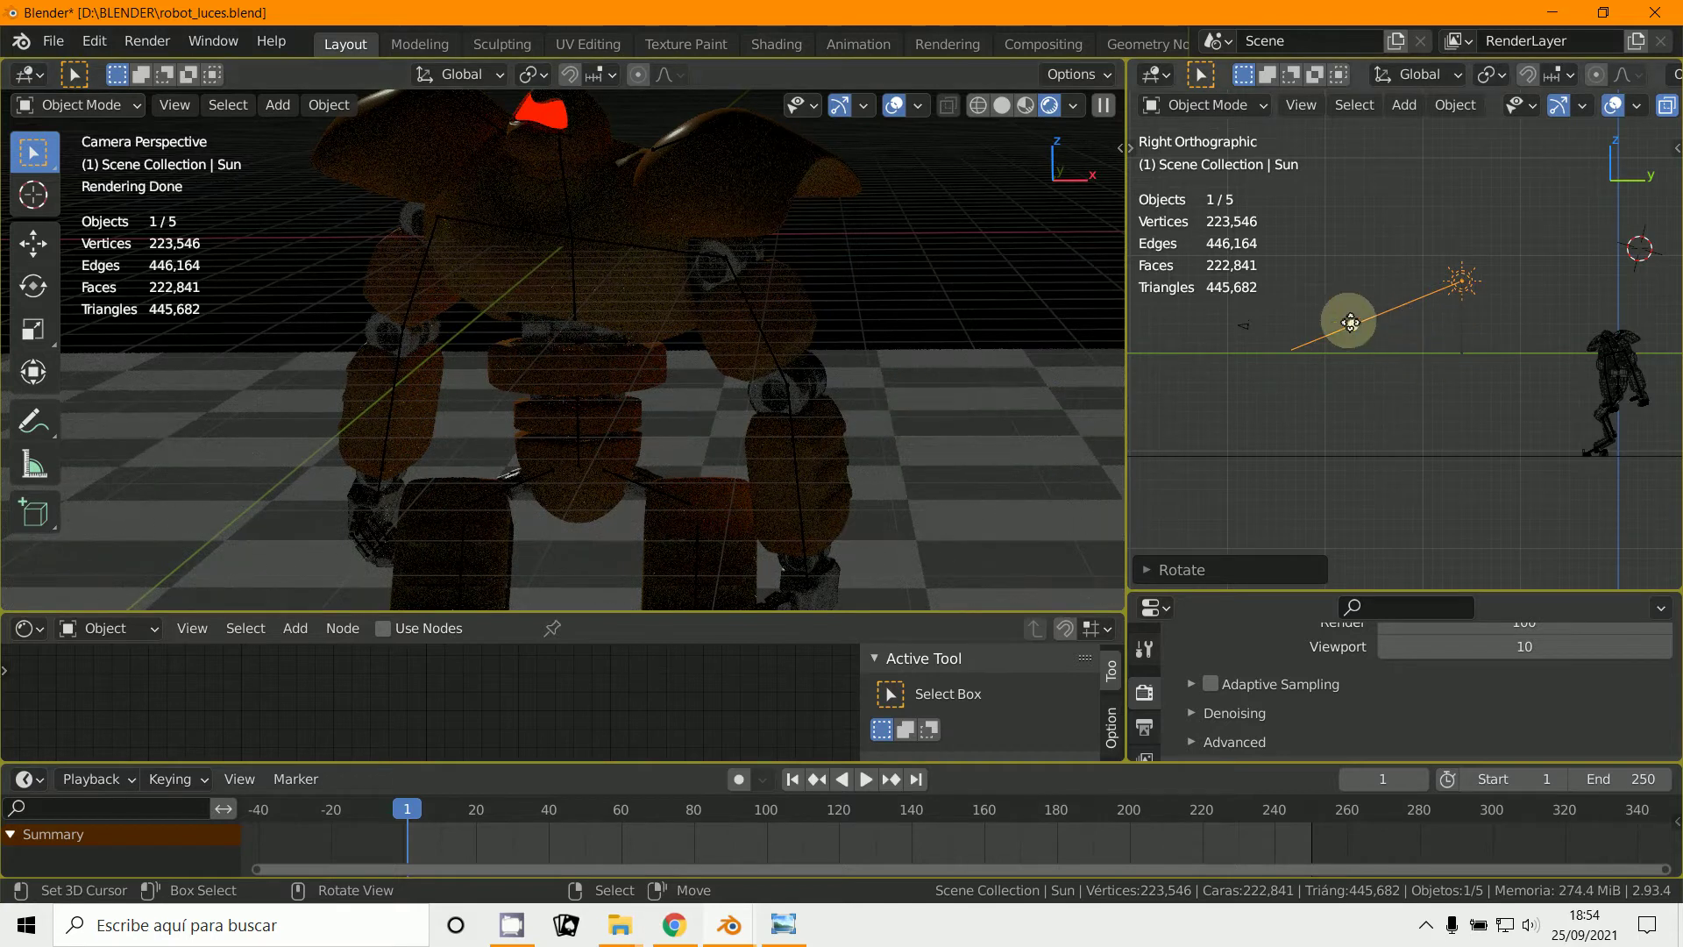
{"action": "left_click_drag", "start_coordinate": [1351, 324], "coordinate": [1574, 340]}
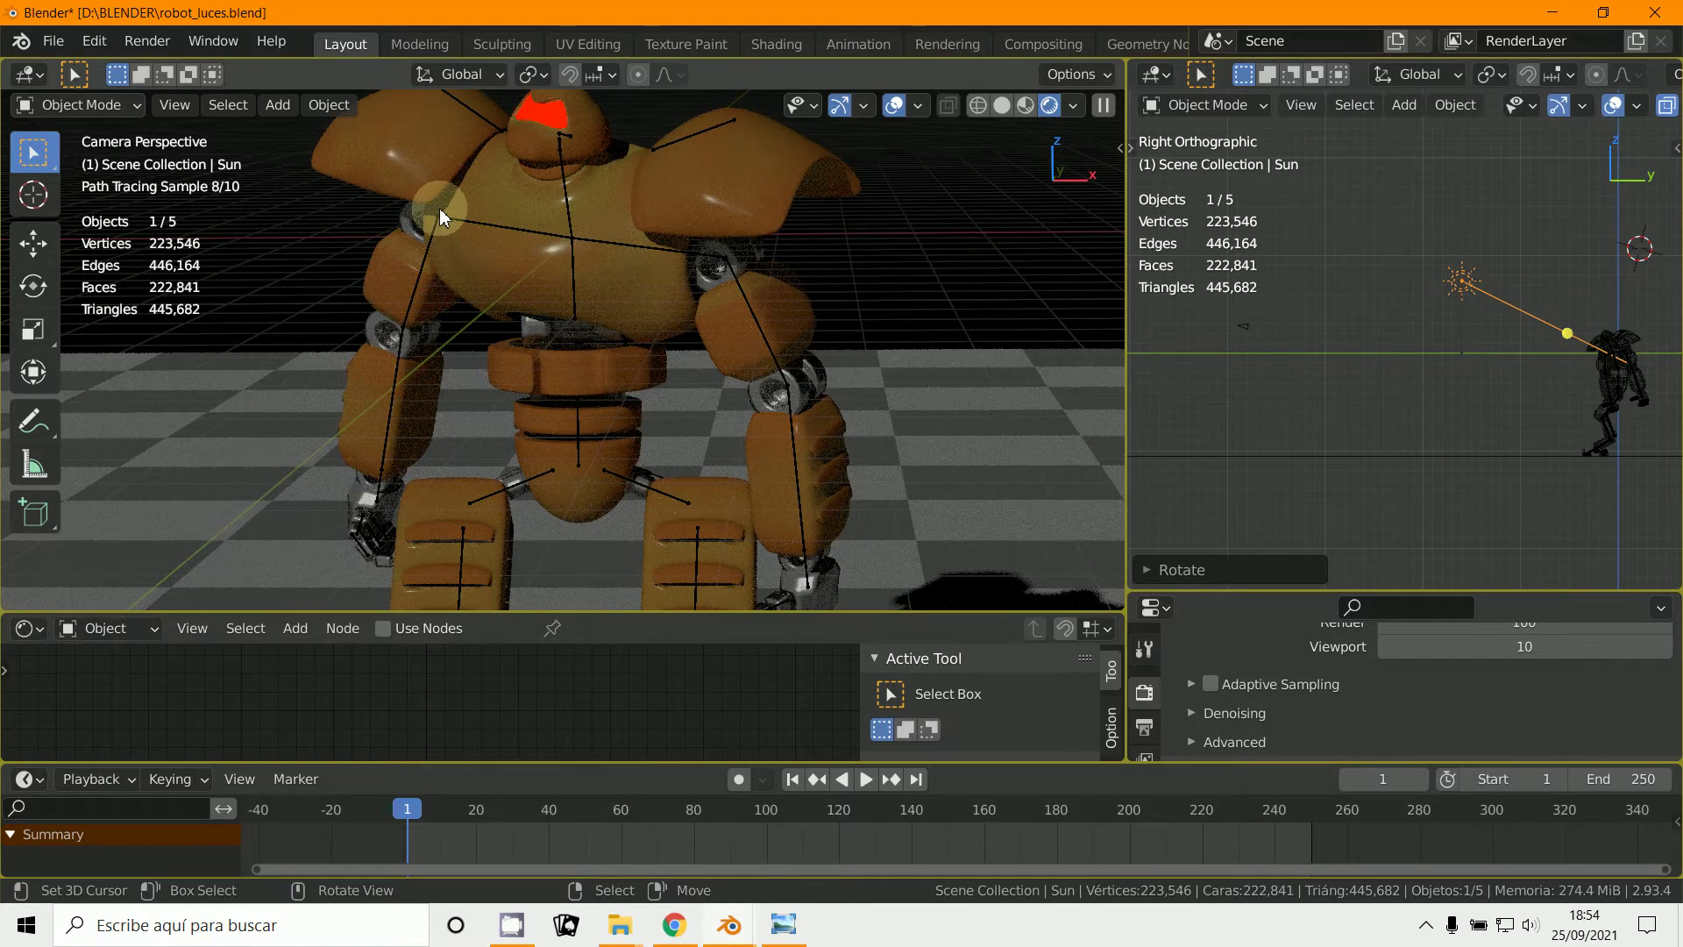
Step: Enlarge the Properties editor to show the Sun's light settings and set its strength to 2.020
{"action": "left_click", "coordinate": [1501, 586]}
{"action": "left_click_drag", "start_coordinate": [1502, 593], "coordinate": [1490, 184]}
{"action": "left_click", "coordinate": [1144, 571]}
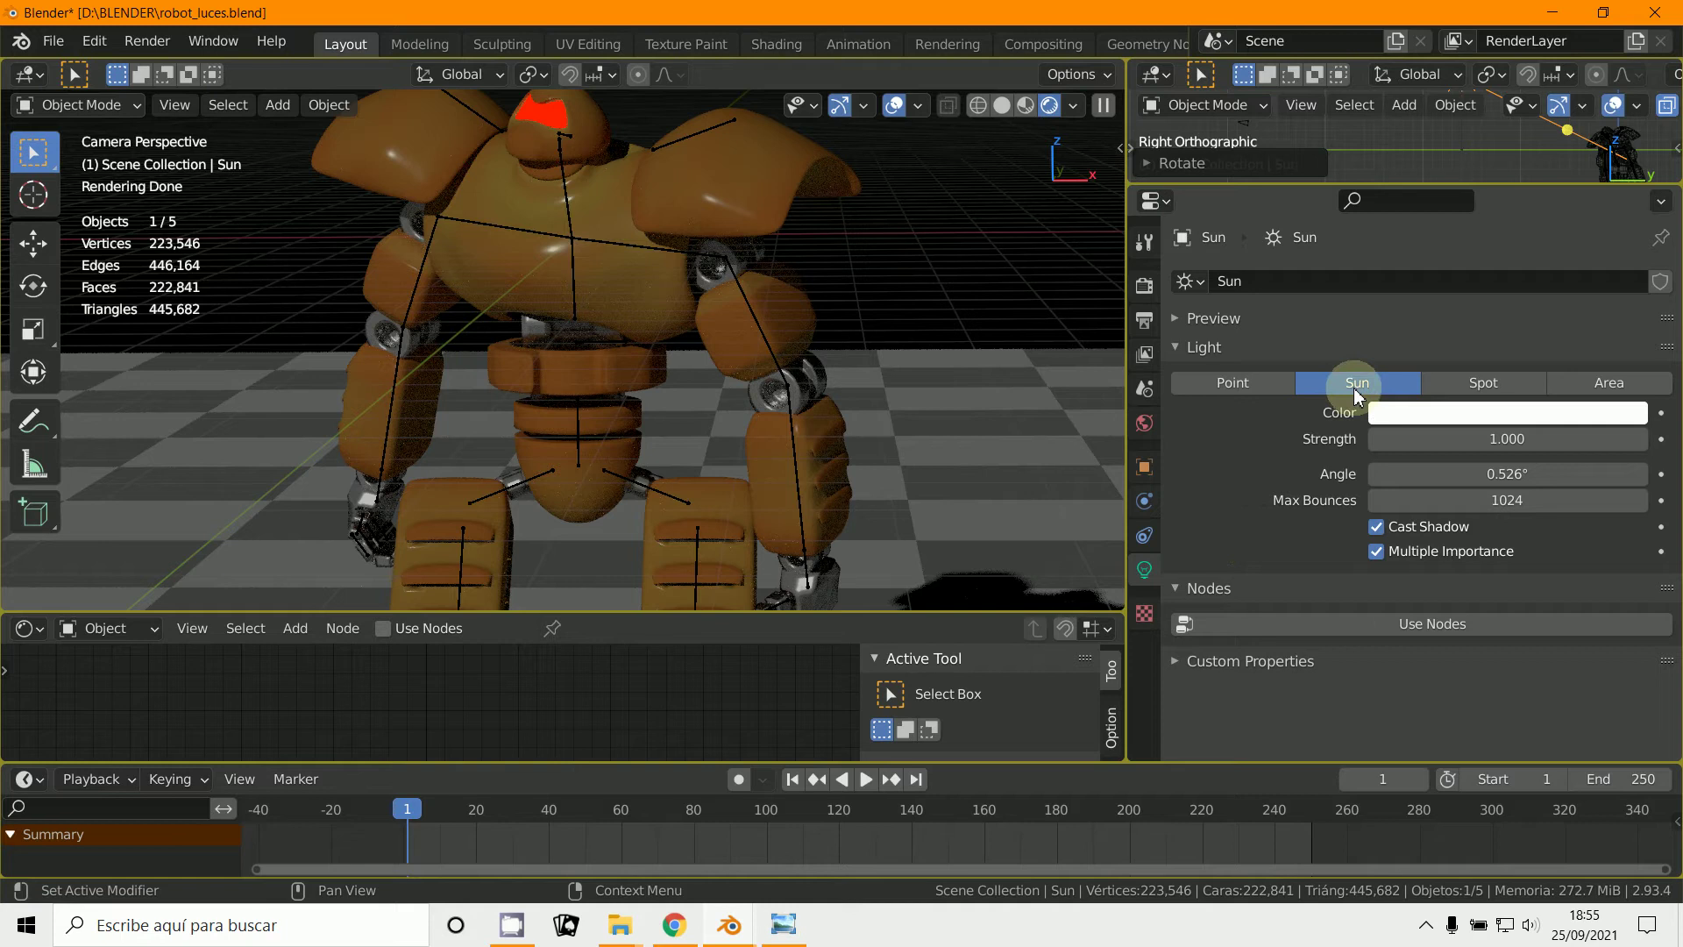
{"action": "mouse_move", "coordinate": [1502, 441]}
{"action": "left_mouse_down"}
{"action": "mouse_move", "coordinate": [1442, 444]}
{"action": "mouse_move", "coordinate": [1582, 467]}
{"action": "left_mouse_up"}
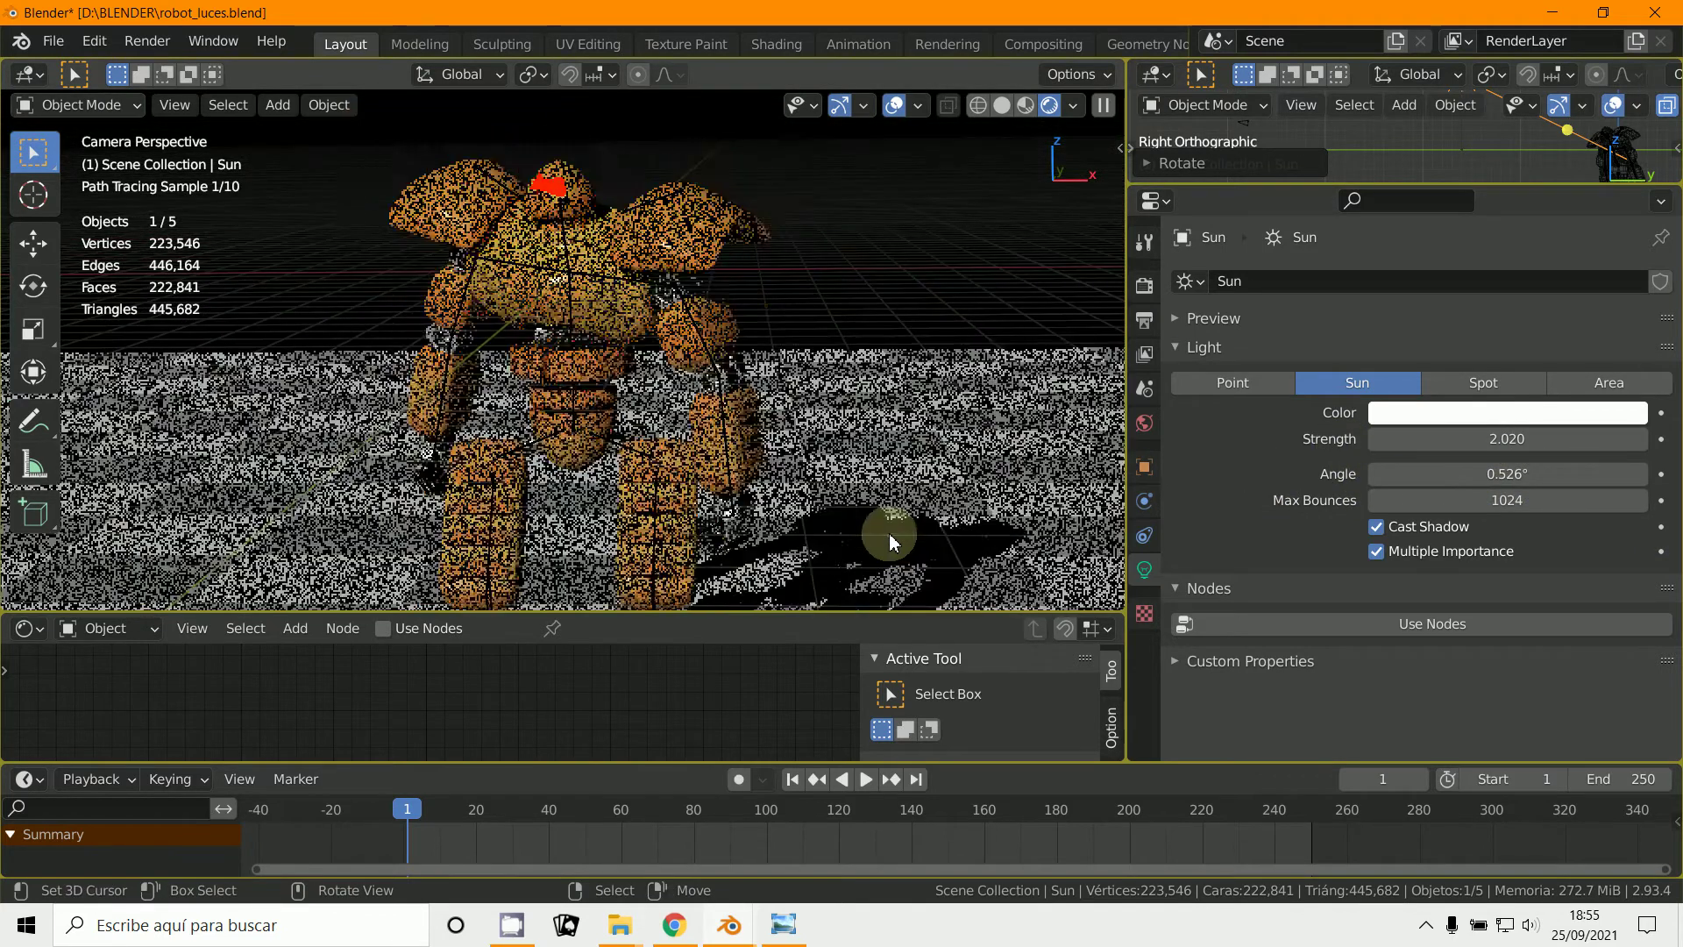
Step: Try Sun angles of 0.026° and 15.1° against the shadow's edge softness, and settle on 5.33°
{"action": "scroll", "coordinate": [974, 564], "scroll_direction": "up", "scroll_amount": 8}
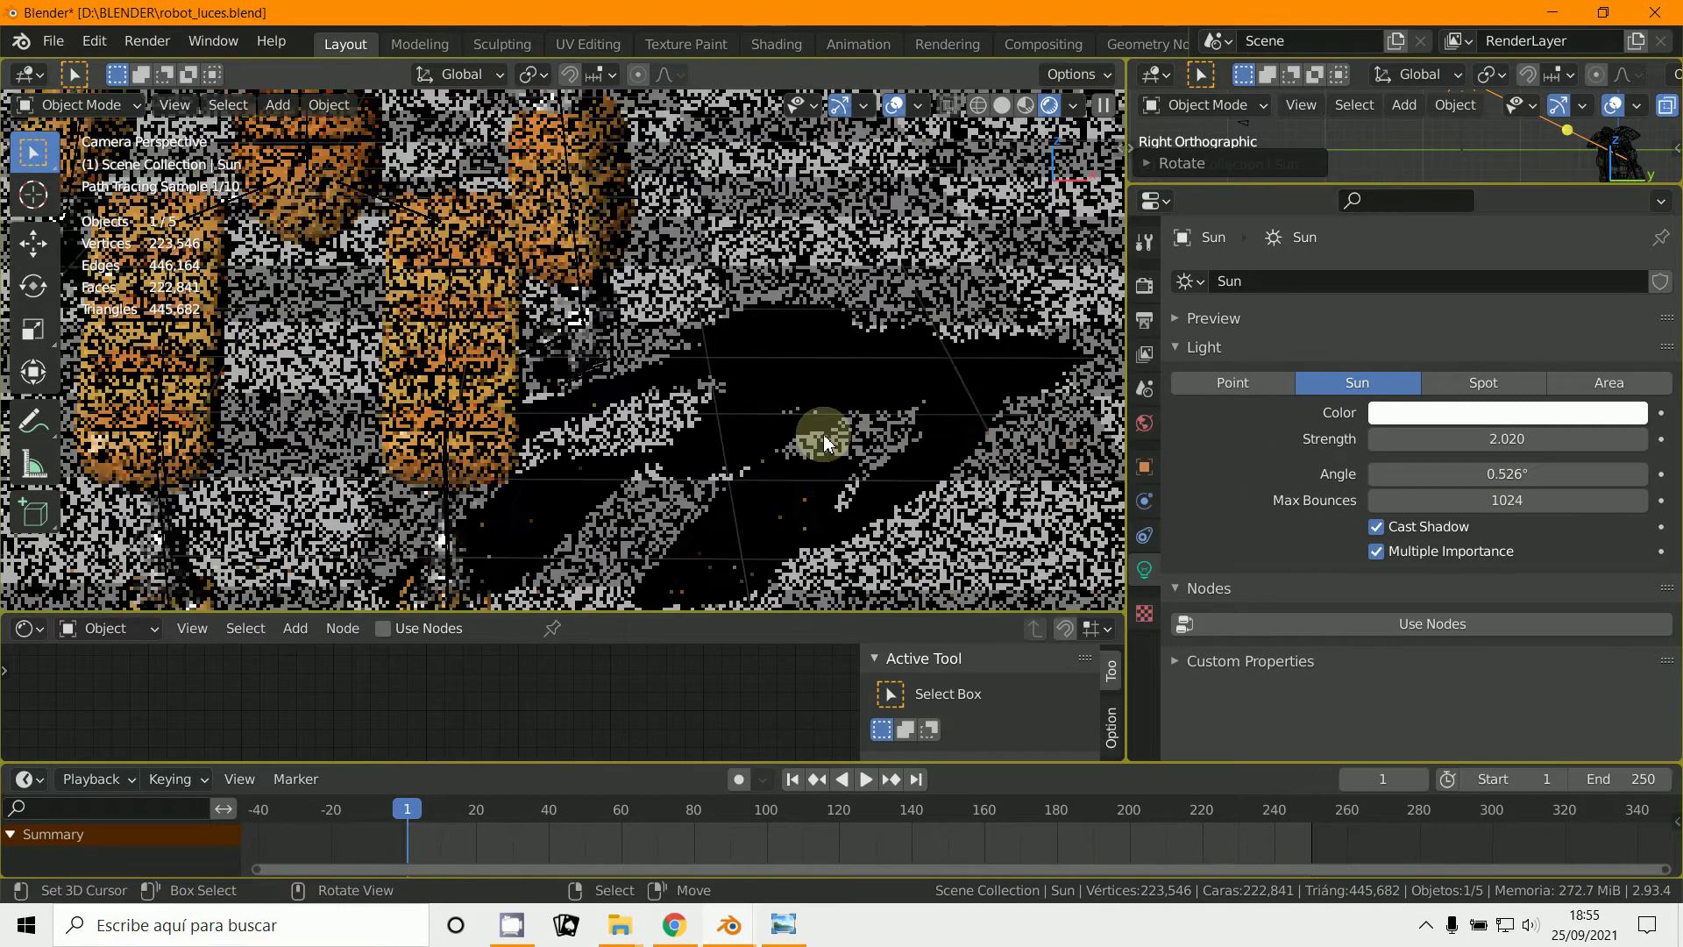
{"action": "mouse_move", "coordinate": [1484, 469]}
{"action": "left_mouse_down"}
{"action": "mouse_move", "coordinate": [1522, 477]}
{"action": "mouse_move", "coordinate": [1376, 476]}
{"action": "mouse_move", "coordinate": [1637, 477]}
{"action": "mouse_move", "coordinate": [1484, 465]}
{"action": "left_mouse_up"}
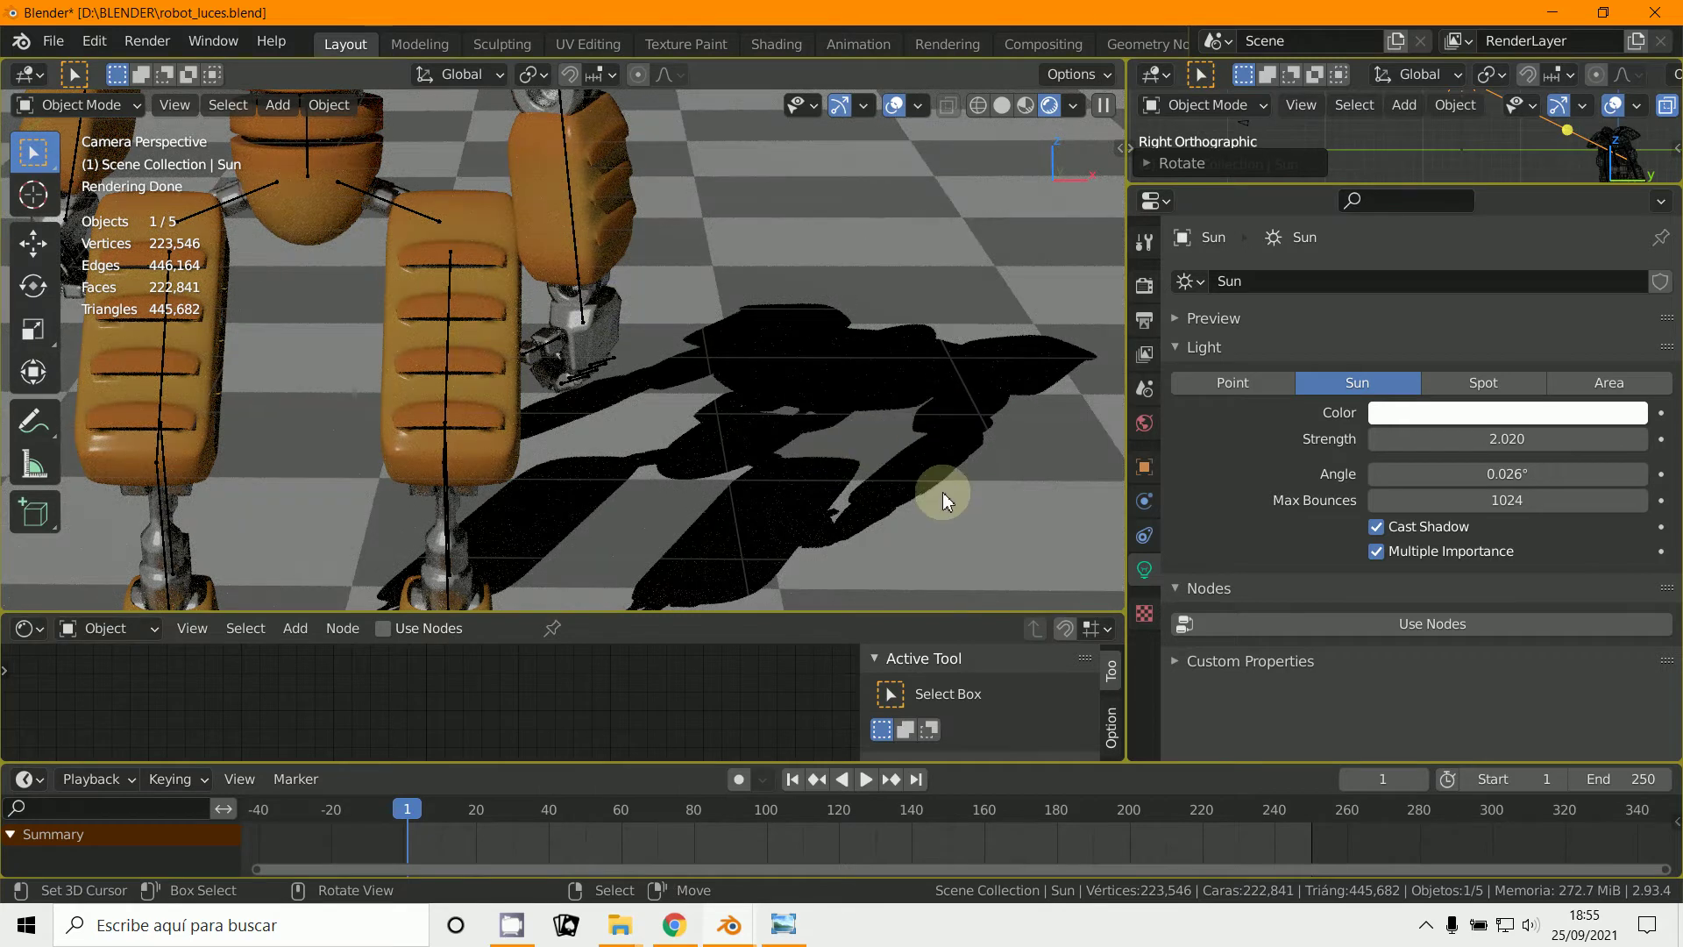
{"action": "scroll", "coordinate": [943, 492], "scroll_direction": "up", "scroll_amount": 6}
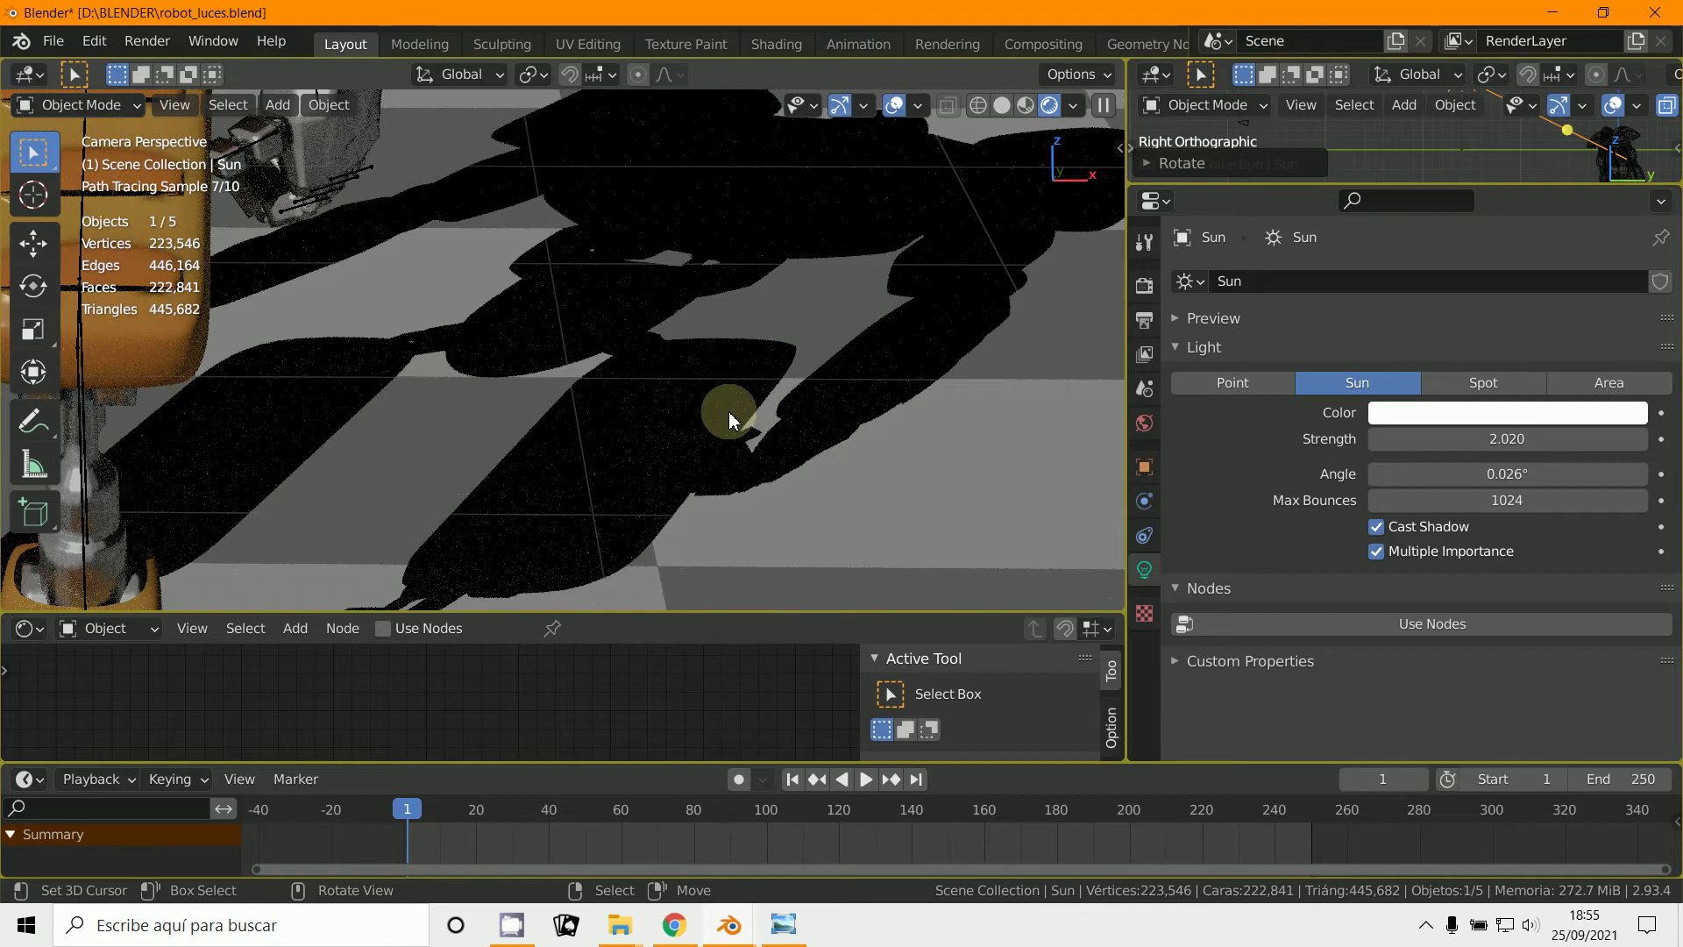
{"action": "left_click_drag", "start_coordinate": [1462, 474], "coordinate": [1589, 496]}
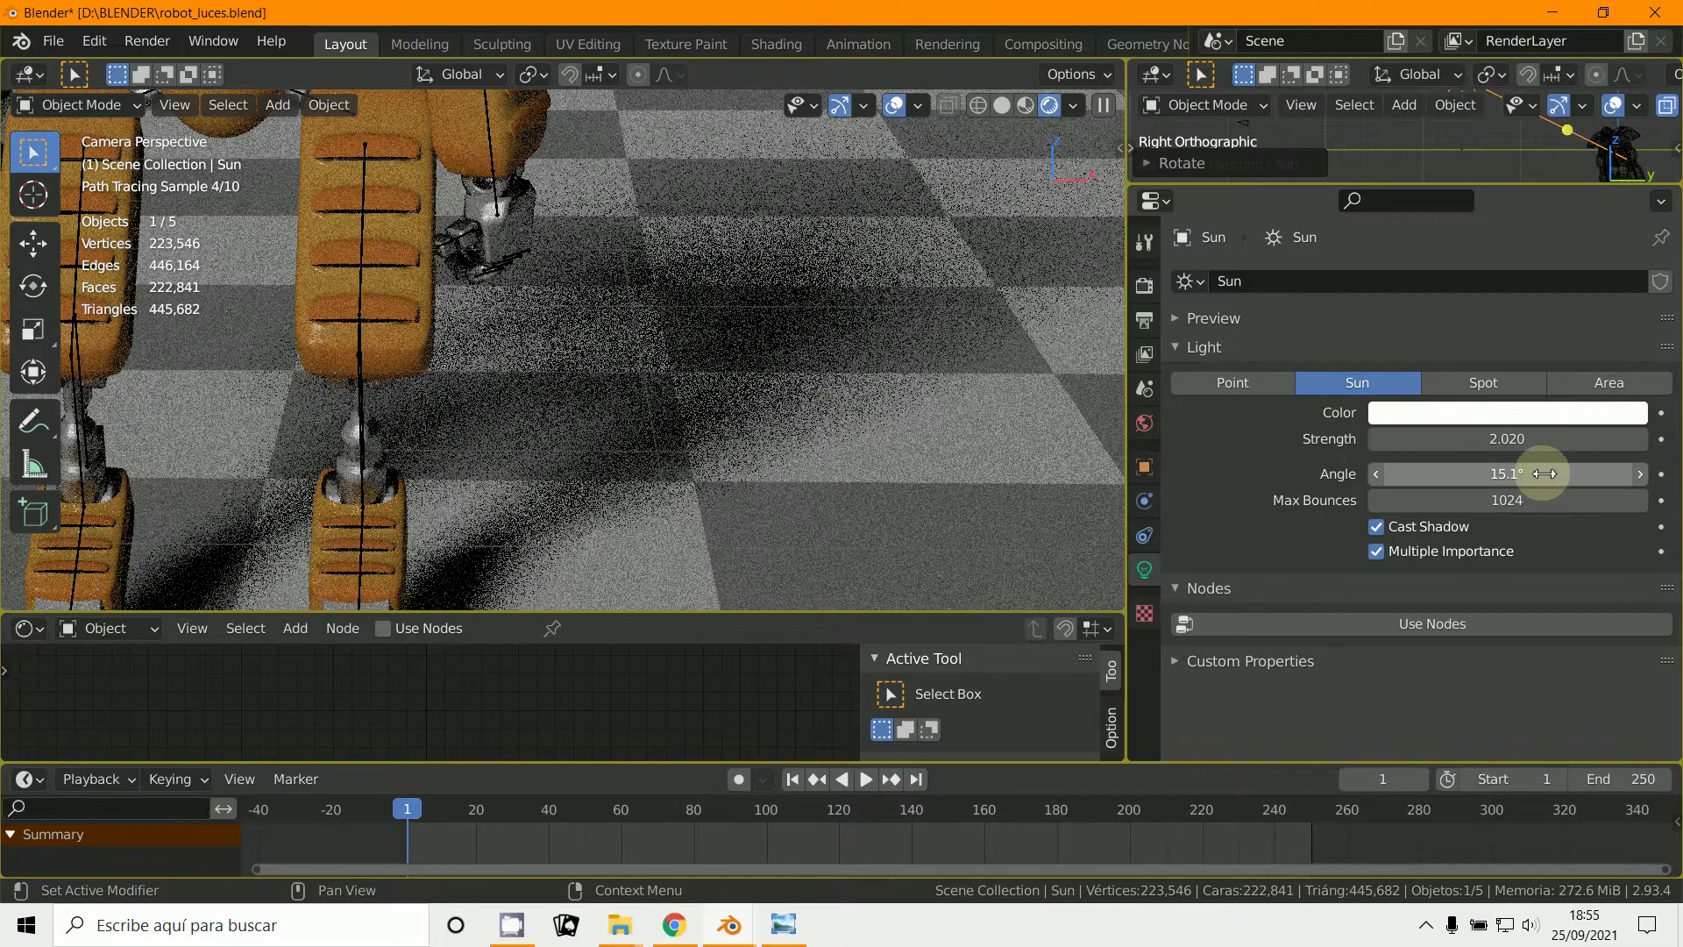
{"action": "left_click_drag", "start_coordinate": [1544, 476], "coordinate": [1447, 476]}
{"action": "middle_click_drag", "start_coordinate": [946, 438], "coordinate": [814, 384]}
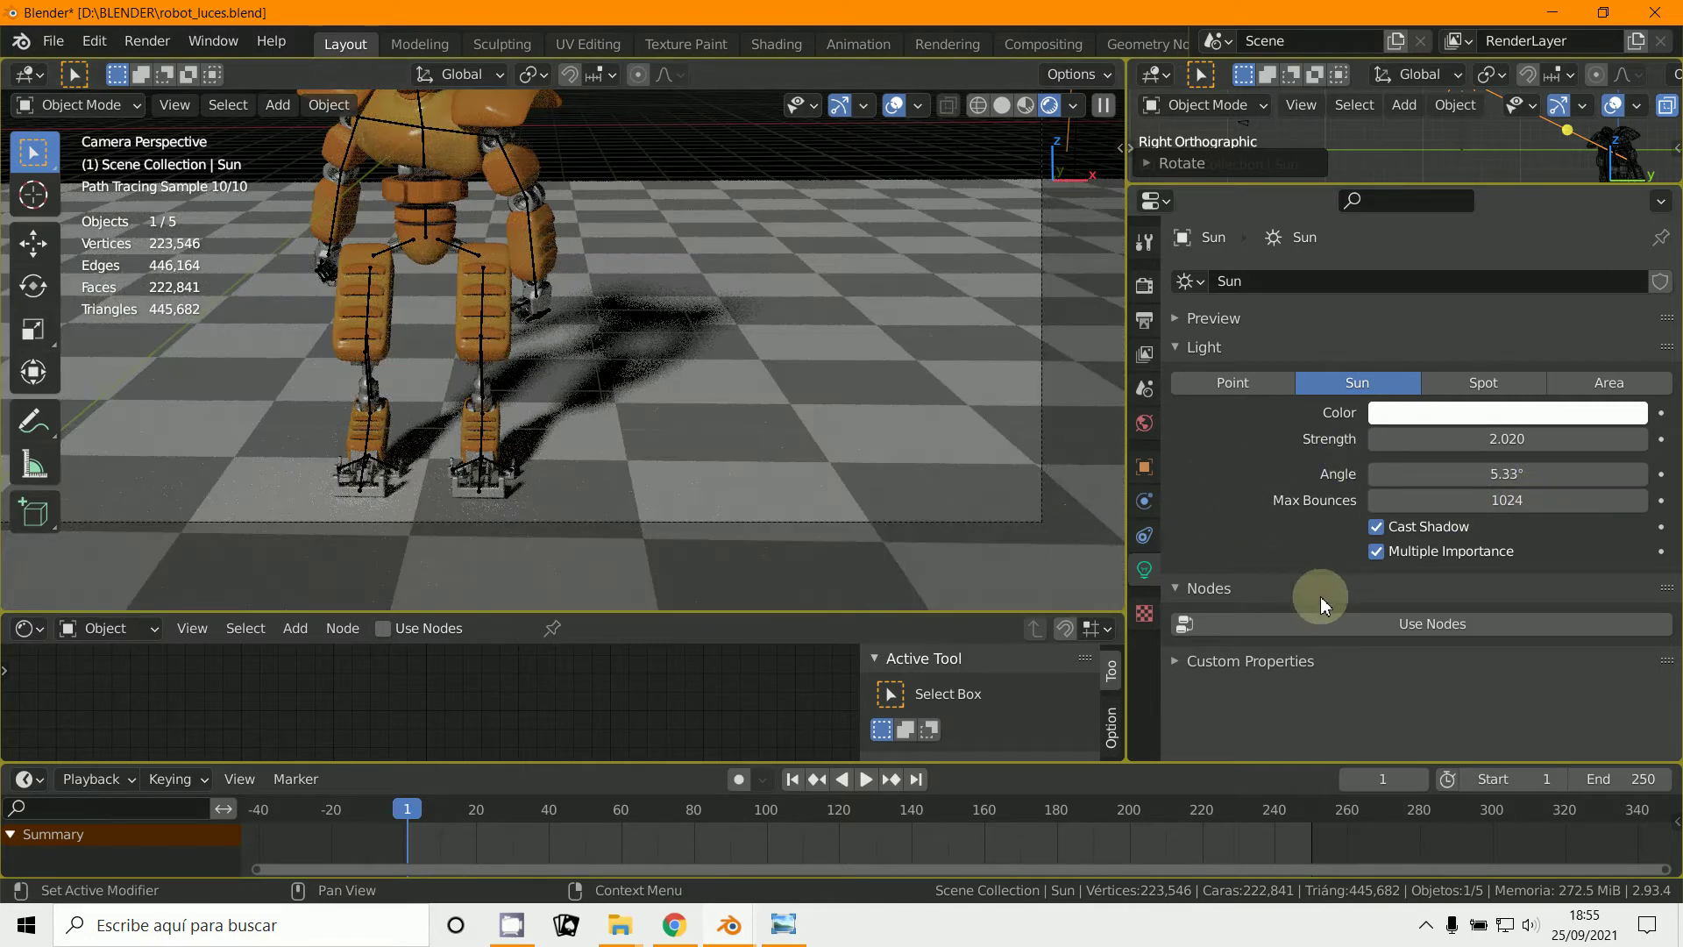
Step: Enable nodes on the Sun light and create a new world for the scene
{"action": "left_click", "coordinate": [1319, 624]}
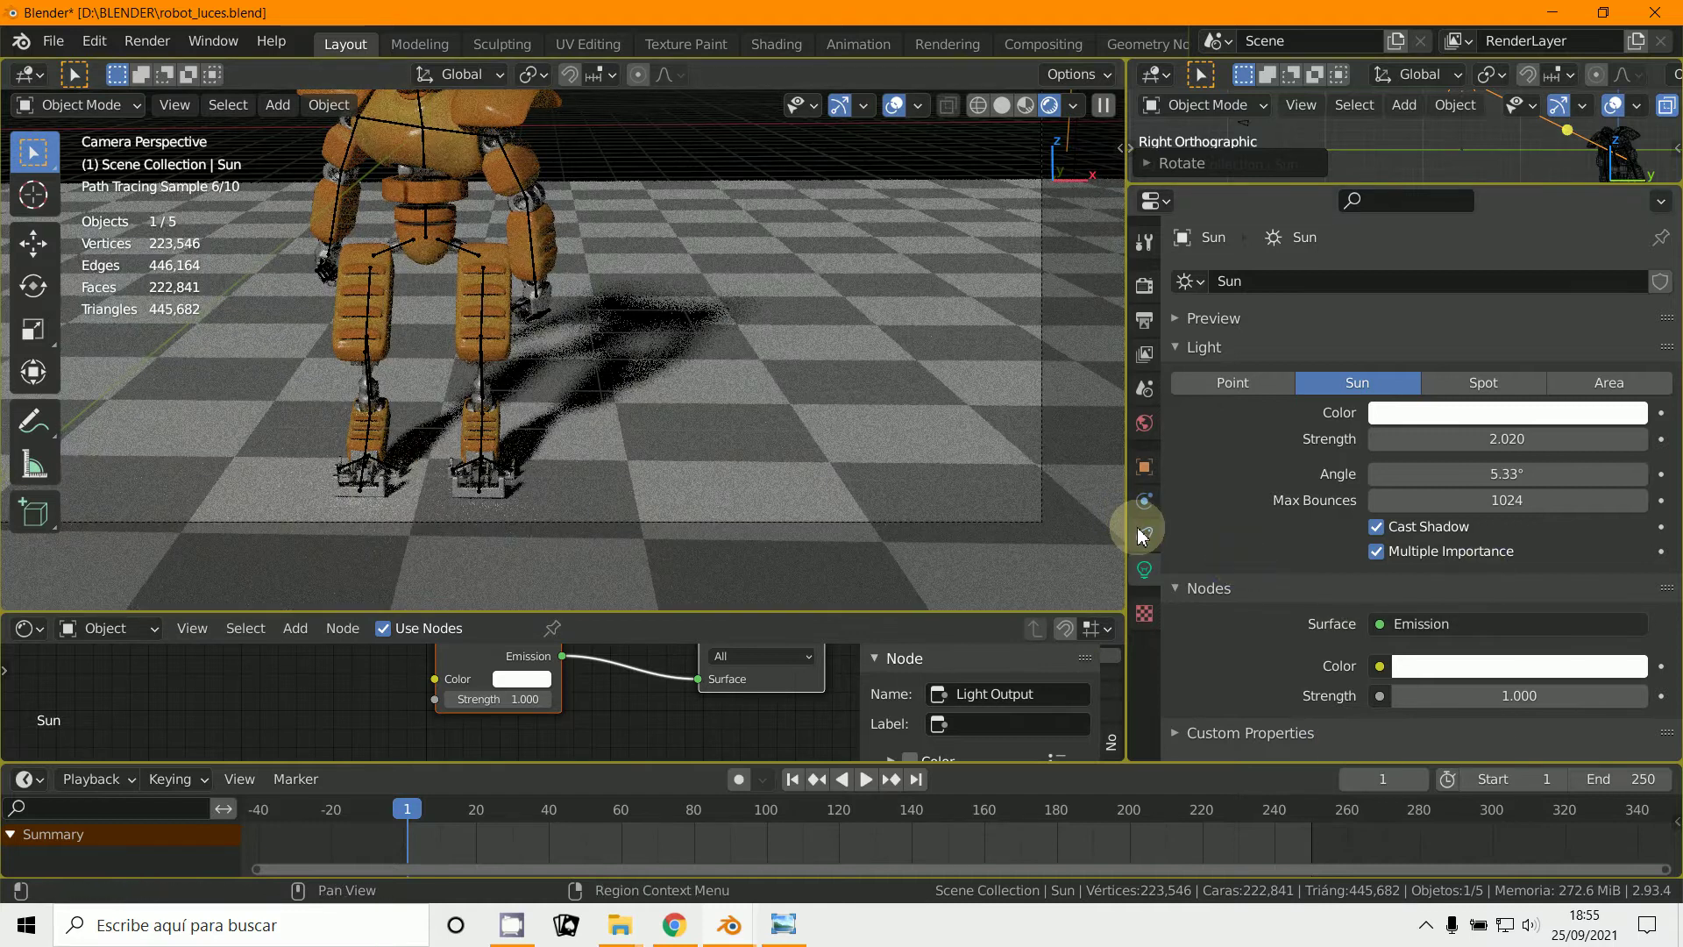
{"action": "left_click", "coordinate": [1143, 424]}
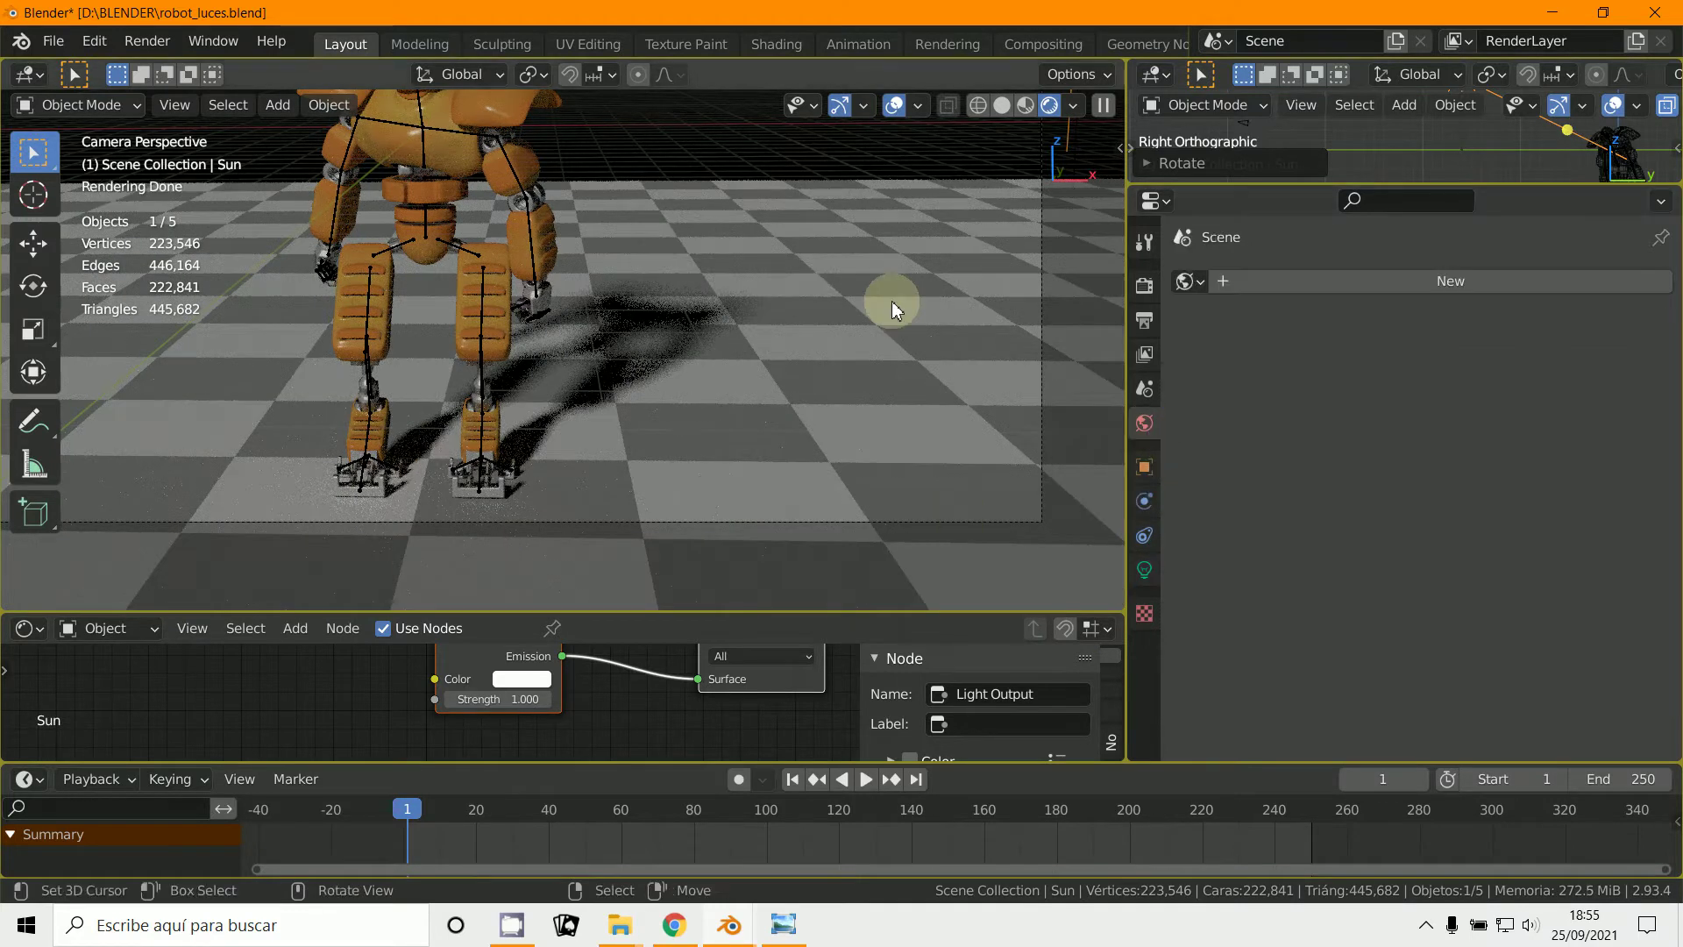
{"action": "scroll", "coordinate": [617, 412], "scroll_direction": "down", "scroll_amount": 3}
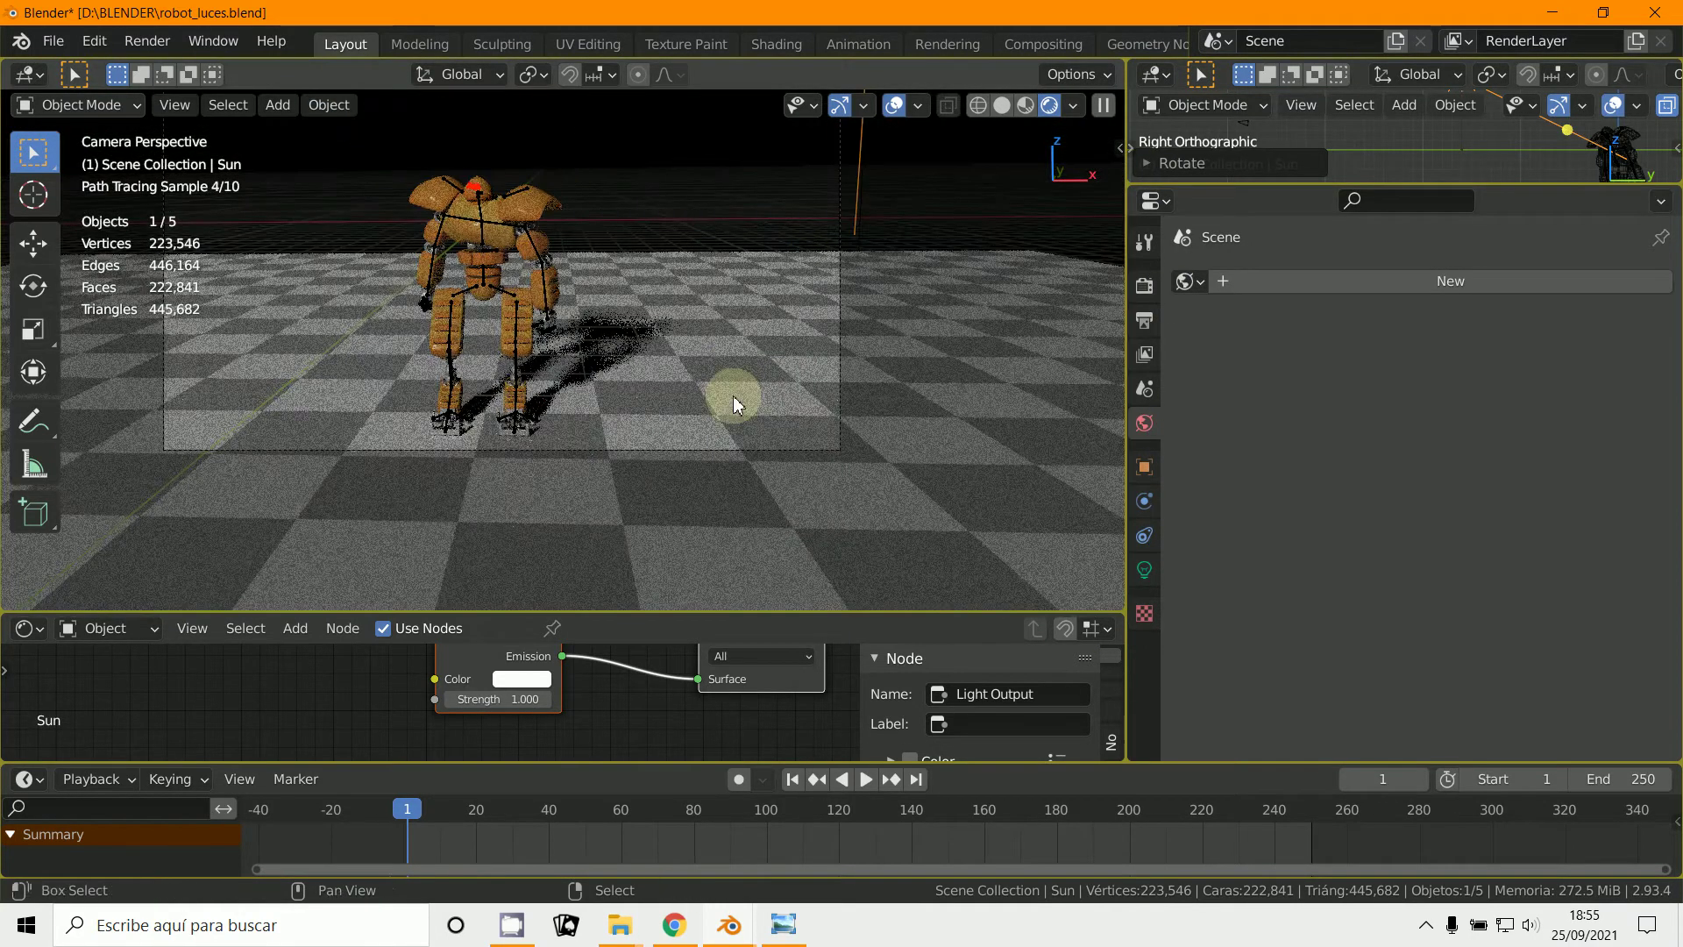
{"action": "middle_click_drag", "start_coordinate": [733, 396], "coordinate": [769, 525], "text": "shift"}
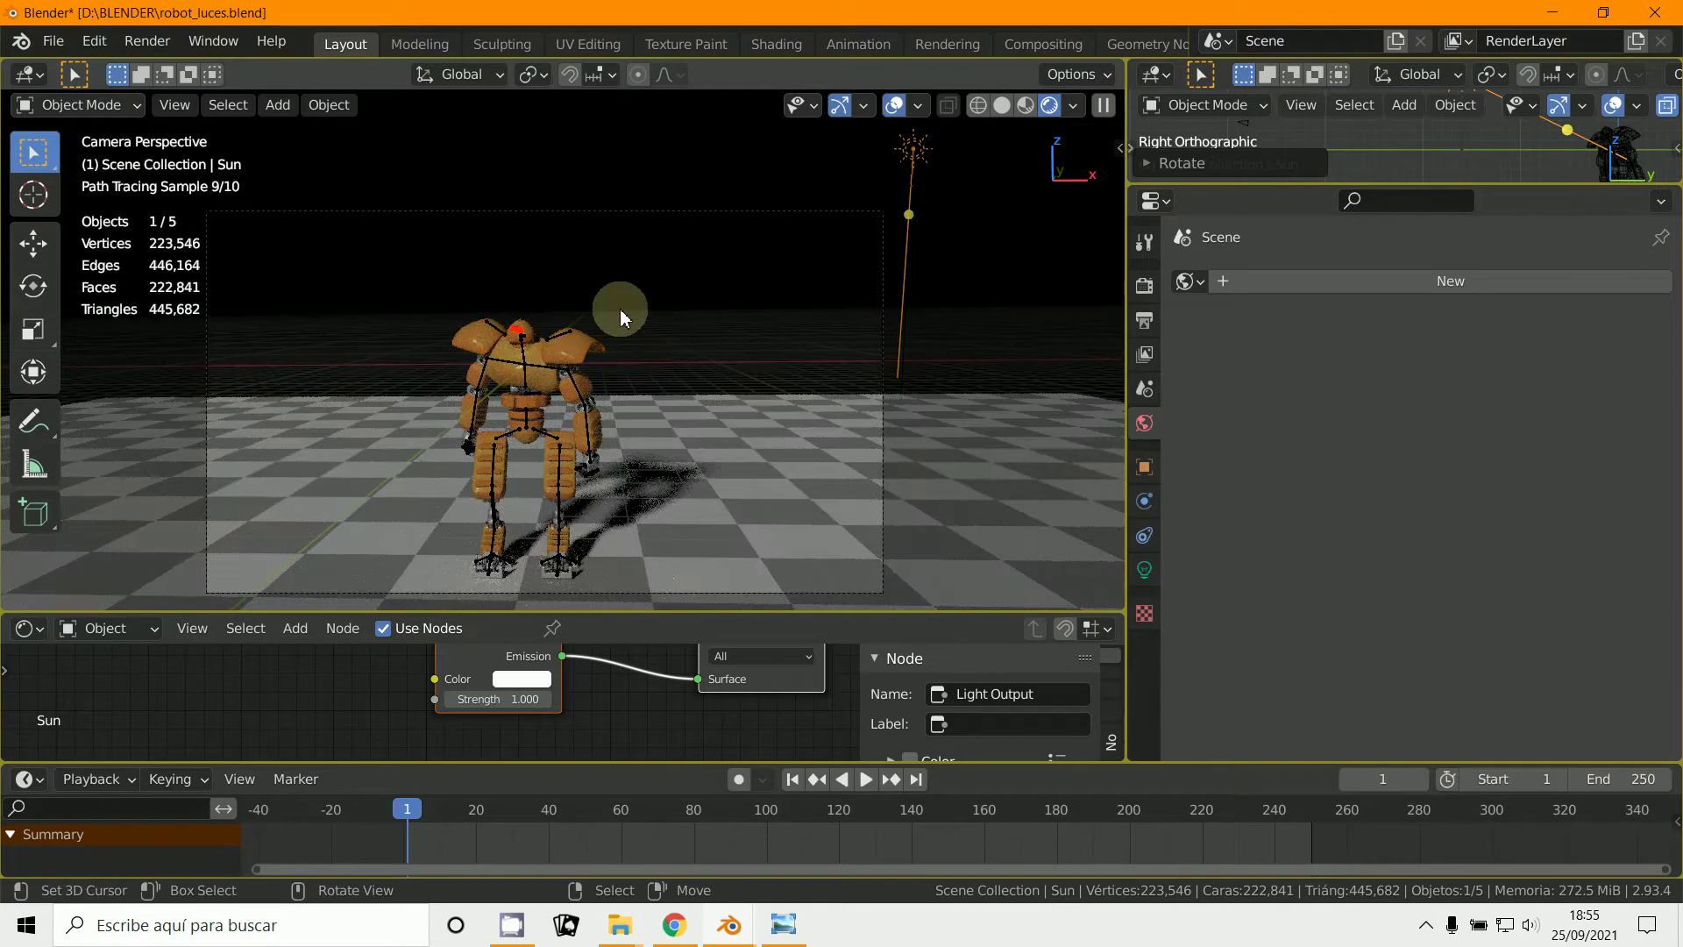
{"action": "scroll", "coordinate": [614, 486], "scroll_direction": "up", "scroll_amount": 2}
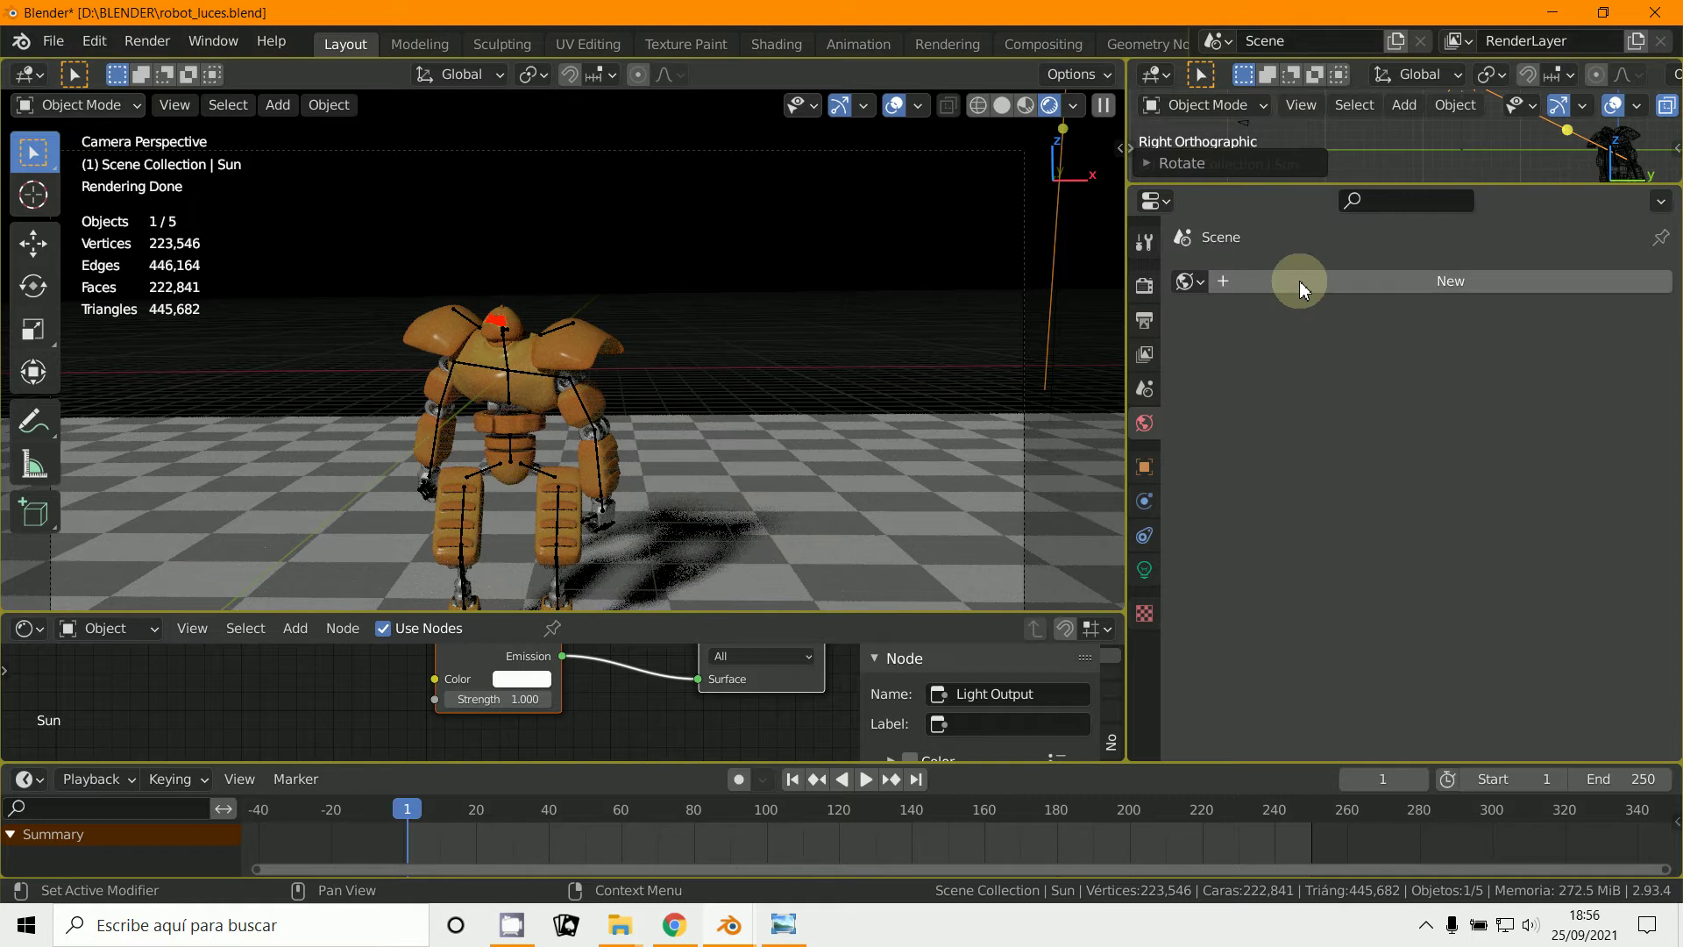
{"action": "left_click", "coordinate": [1359, 287]}
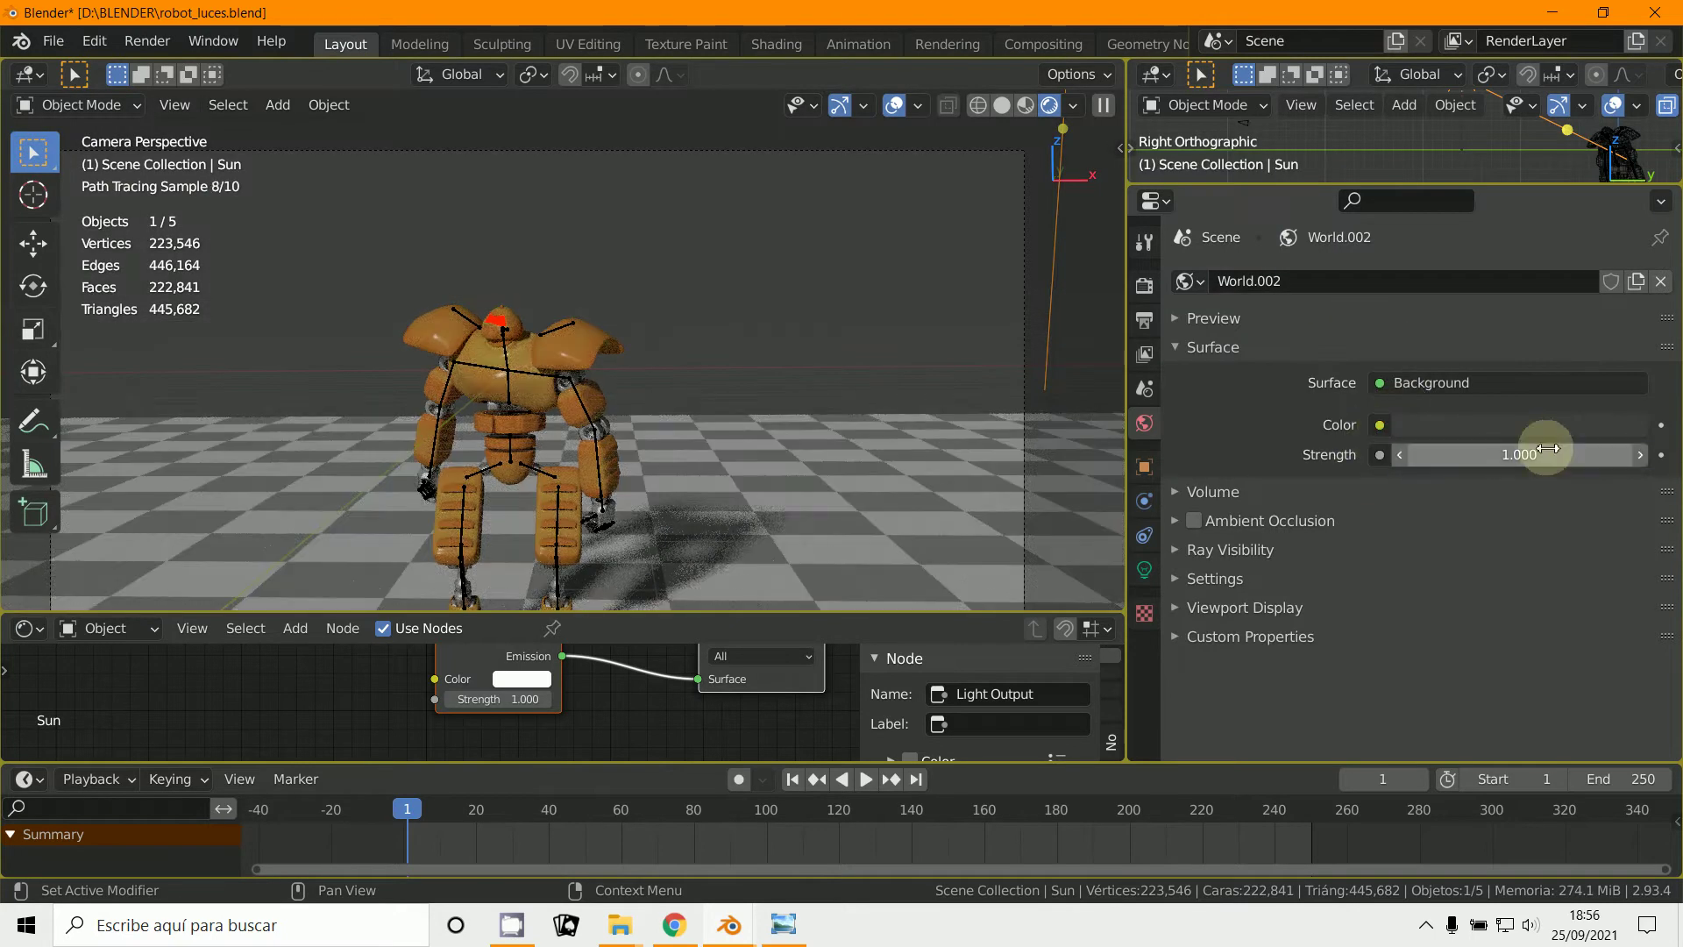
Step: Set the world background color to a fully saturated orange with value 0.313 and check its tint on the robot's shadow
{"action": "left_click", "coordinate": [1518, 429]}
{"action": "left_click_drag", "start_coordinate": [1621, 209], "coordinate": [1651, 151]}
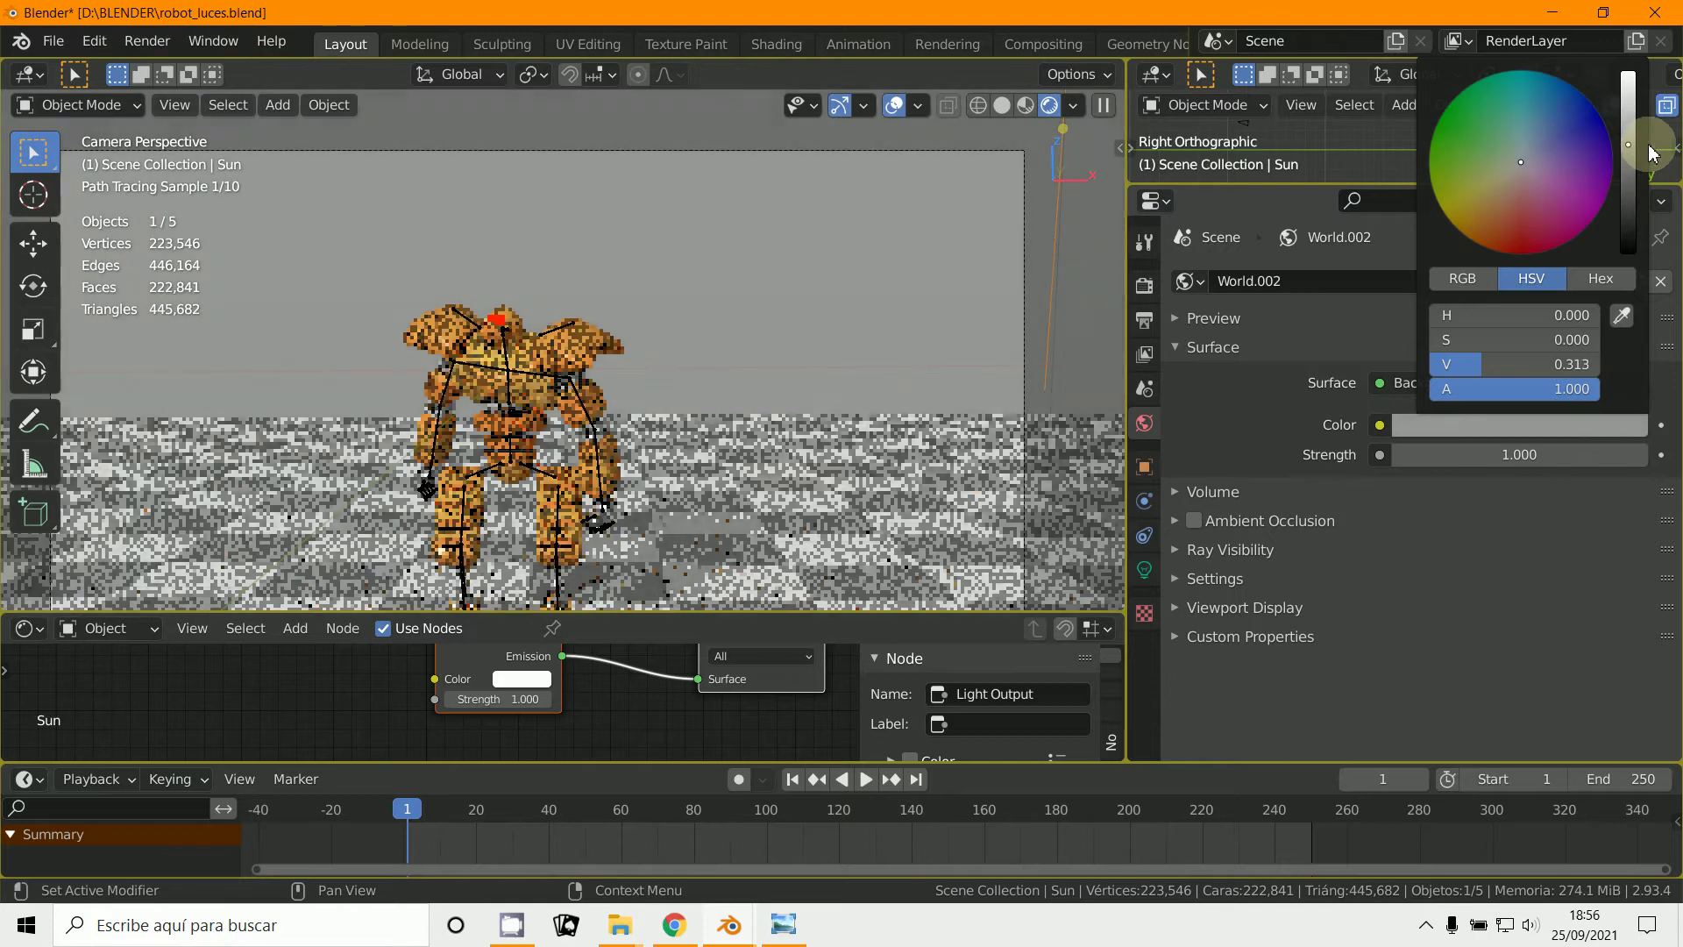
{"action": "left_click", "coordinate": [1477, 225]}
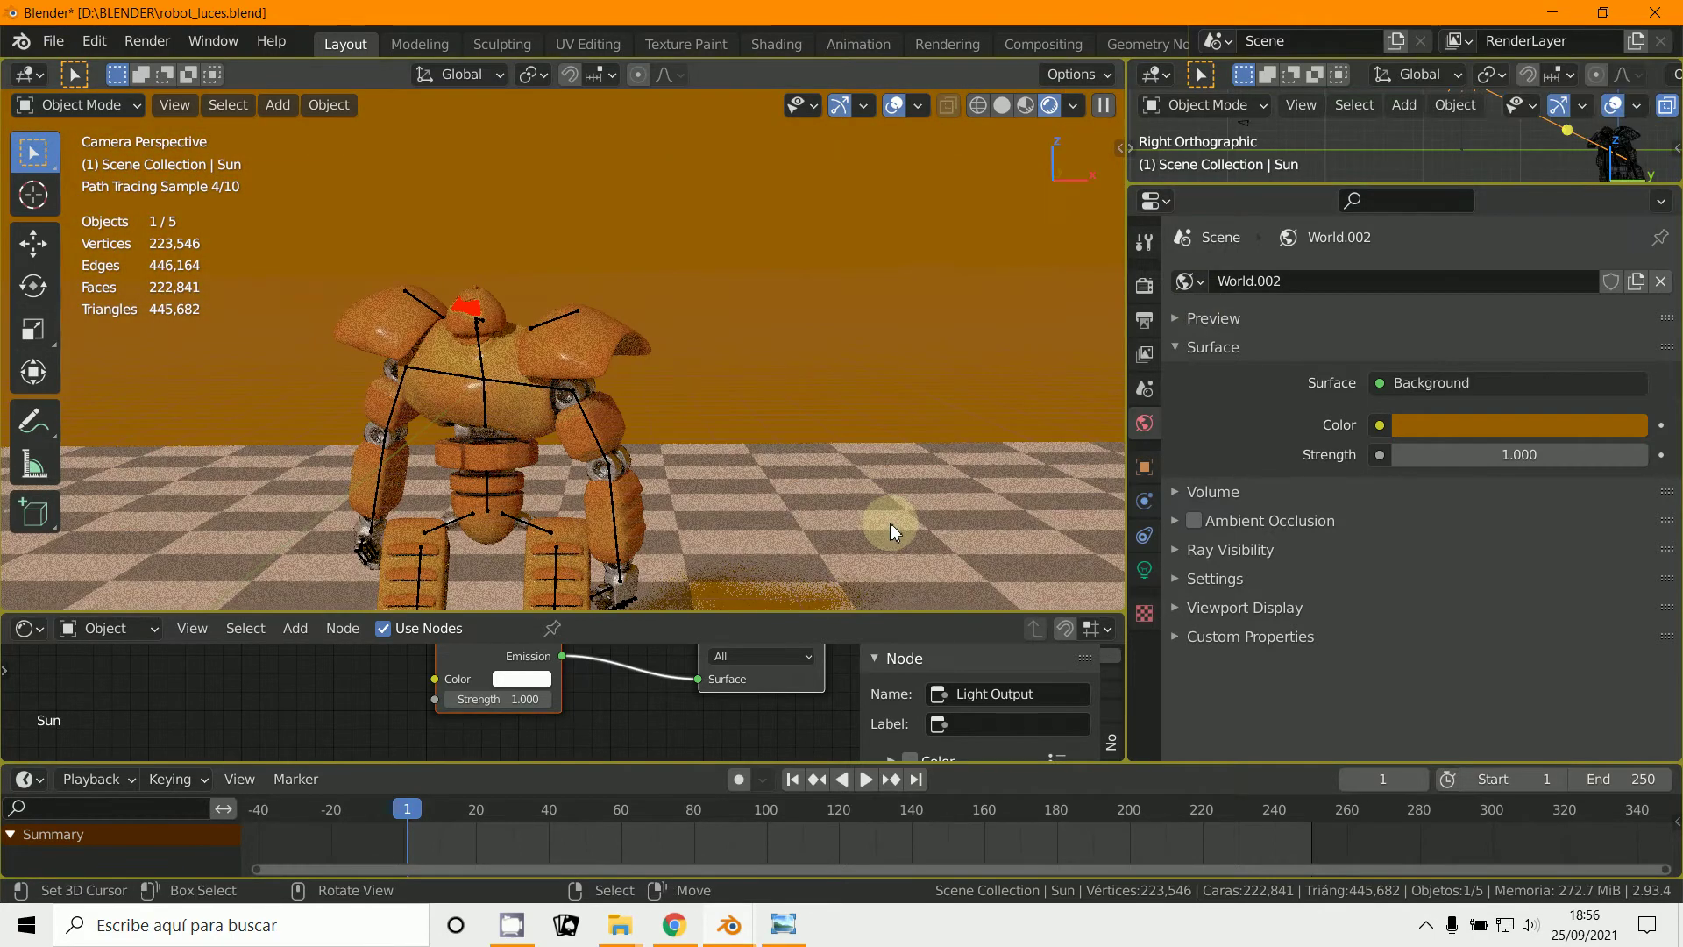
{"action": "scroll", "coordinate": [911, 358], "scroll_direction": "up", "scroll_amount": 3}
{"action": "scroll", "coordinate": [841, 368], "scroll_direction": "down", "scroll_amount": 3}
{"action": "scroll", "coordinate": [812, 393], "scroll_direction": "up", "scroll_amount": 3}
{"action": "scroll", "coordinate": [815, 403], "scroll_direction": "up", "scroll_amount": 1}
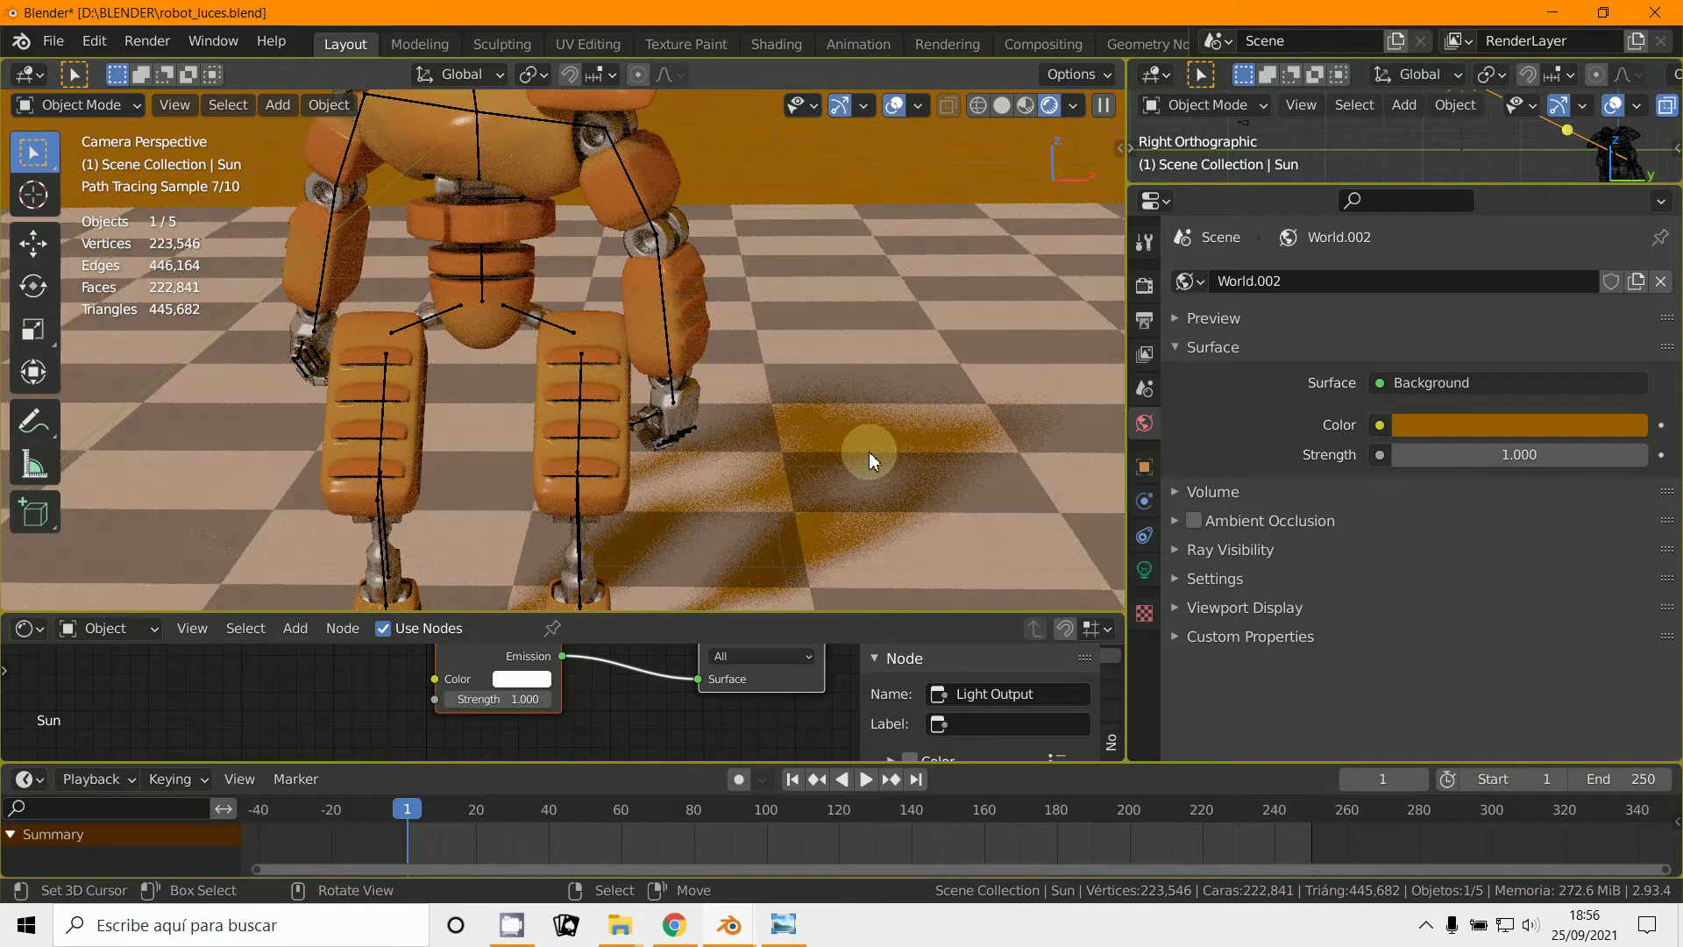
Step: Darken the orange world background color to a value of 0.038
{"action": "left_click", "coordinate": [1486, 427]}
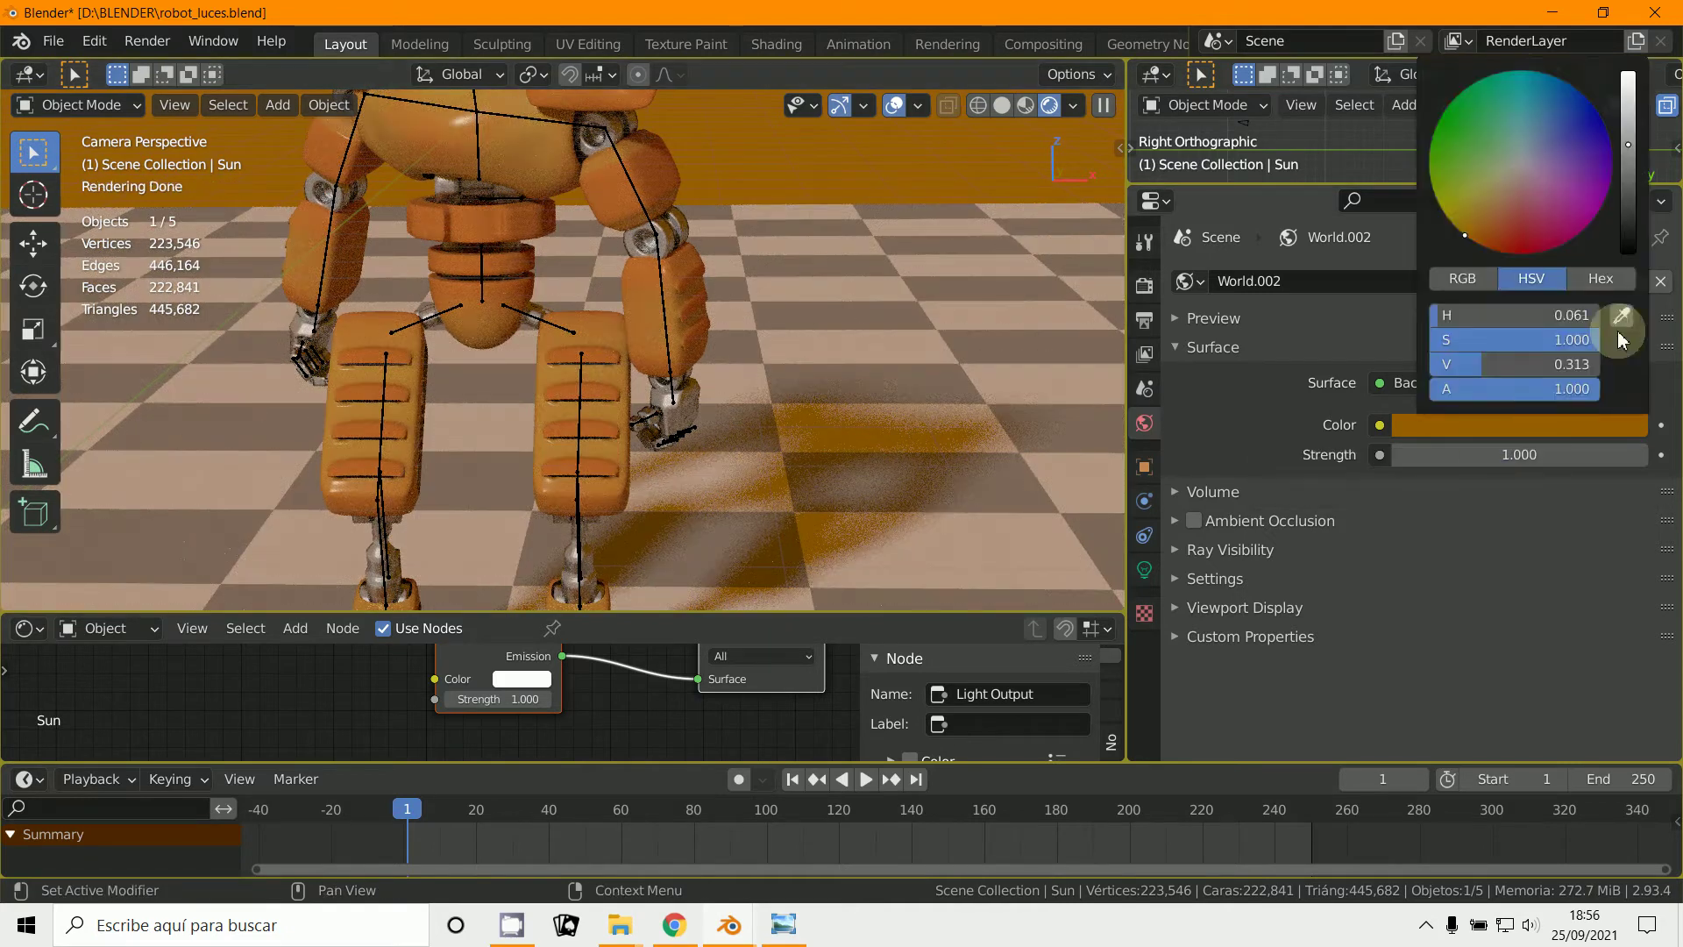
{"action": "left_click_drag", "start_coordinate": [1626, 98], "coordinate": [1616, 214]}
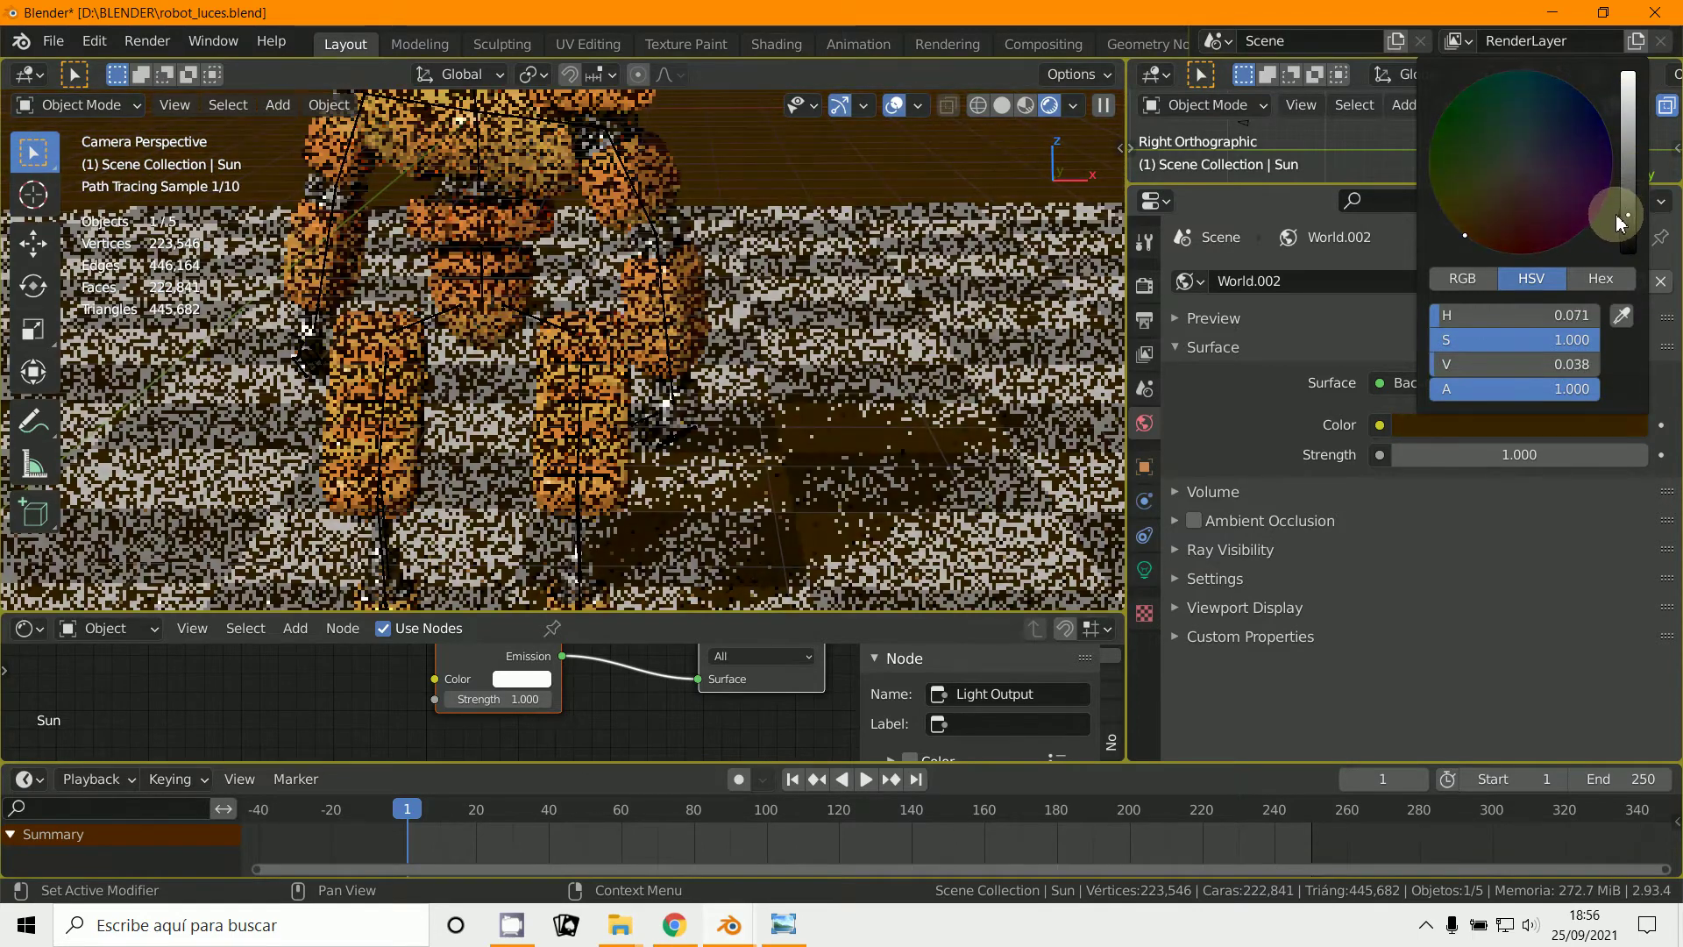
{"action": "scroll", "coordinate": [833, 403], "scroll_direction": "down", "scroll_amount": 4}
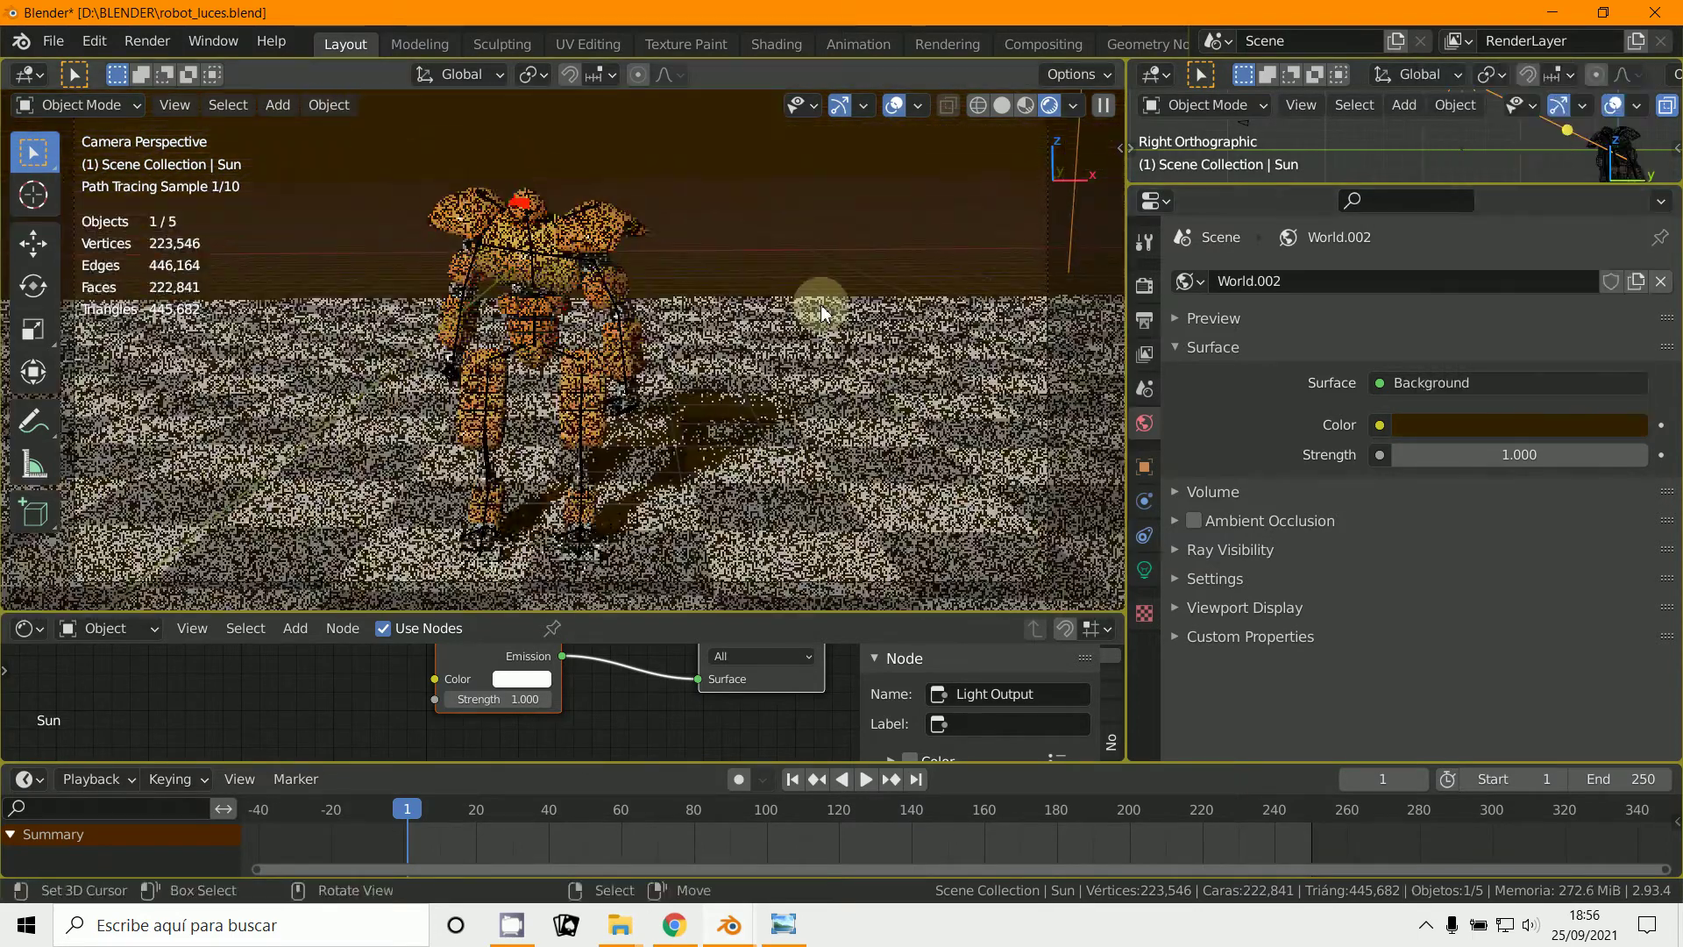
Step: Make the render background transparent in the Film settings of the Cycles render properties
{"action": "left_click", "coordinate": [1144, 284]}
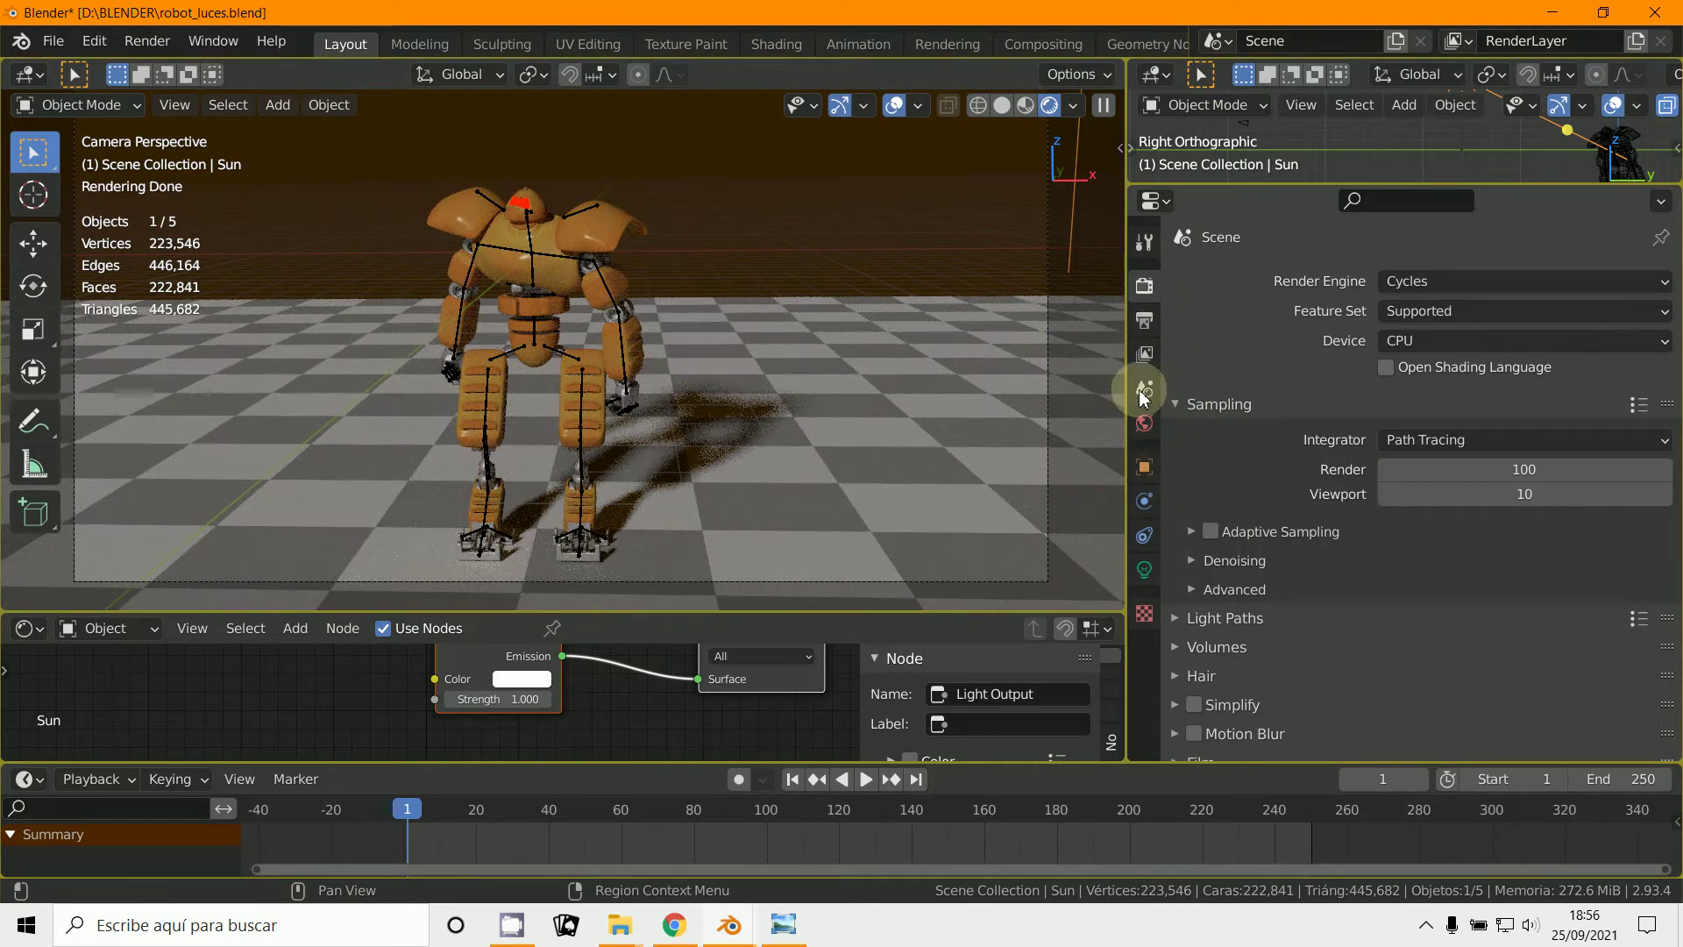
{"action": "scroll", "coordinate": [1166, 522], "scroll_direction": "down", "scroll_amount": 4}
{"action": "scroll", "coordinate": [745, 186], "scroll_direction": "down", "scroll_amount": 3}
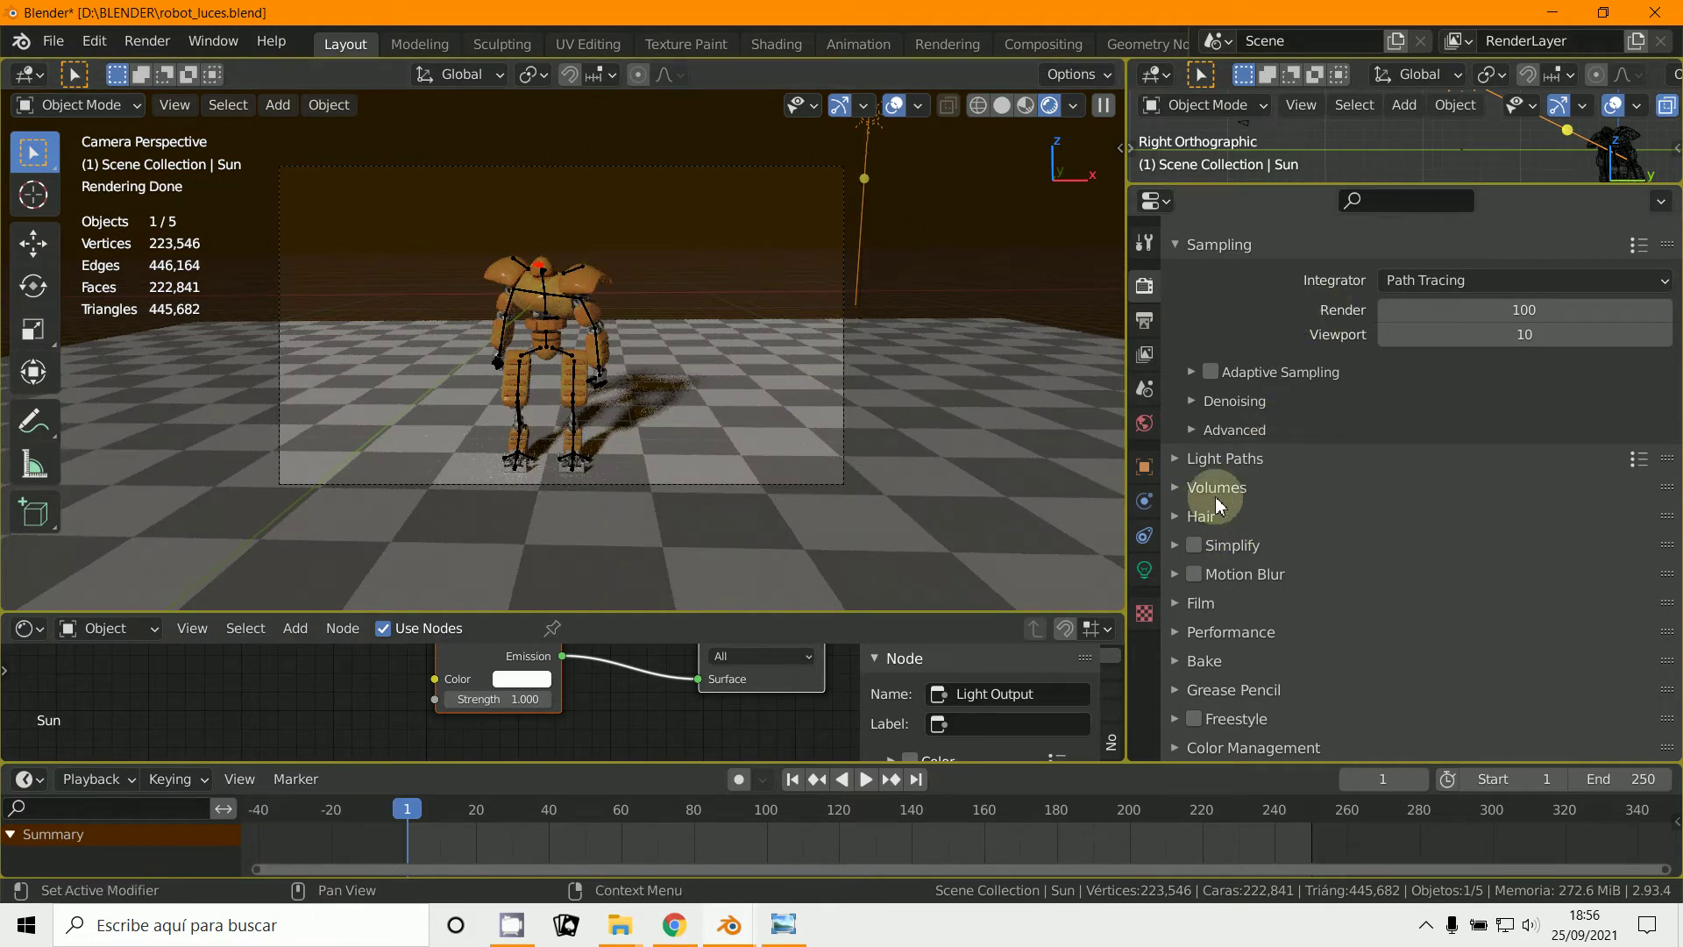
{"action": "left_click", "coordinate": [1184, 609]}
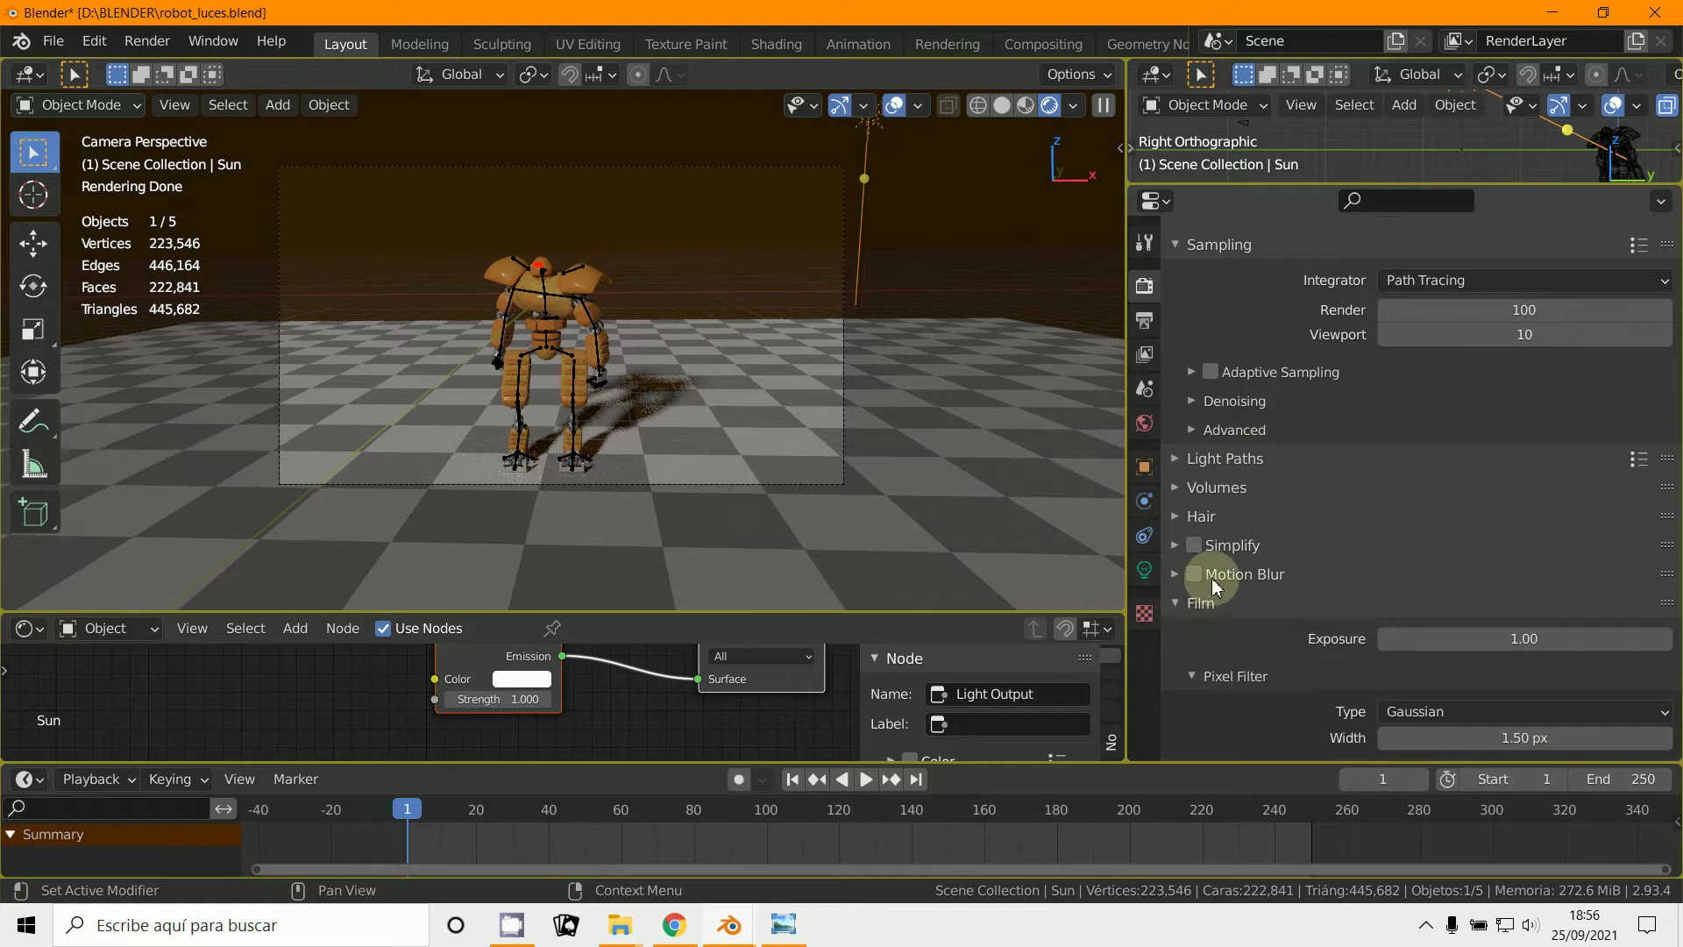
{"action": "scroll", "coordinate": [1236, 585], "scroll_direction": "down", "scroll_amount": 3}
{"action": "left_click", "coordinate": [1209, 672]}
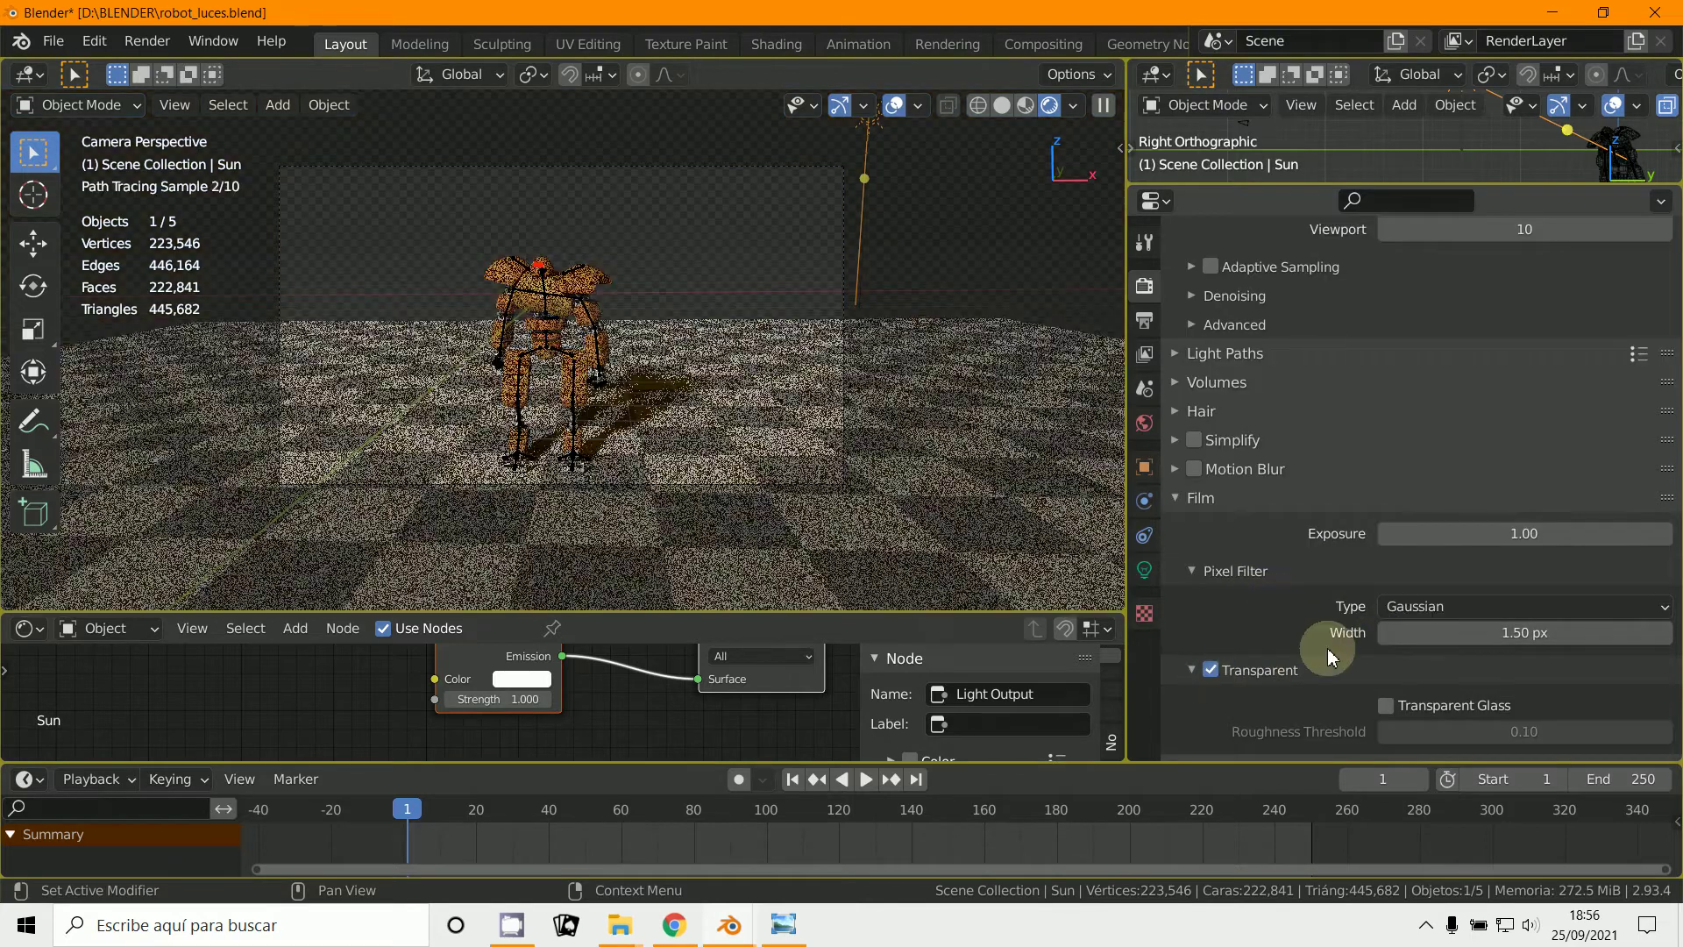
Step: Switch the render engine to Eevee to compare the robot's shadow, and return to Cycles
{"action": "scroll", "coordinate": [1333, 646], "scroll_direction": "up", "scroll_amount": 8}
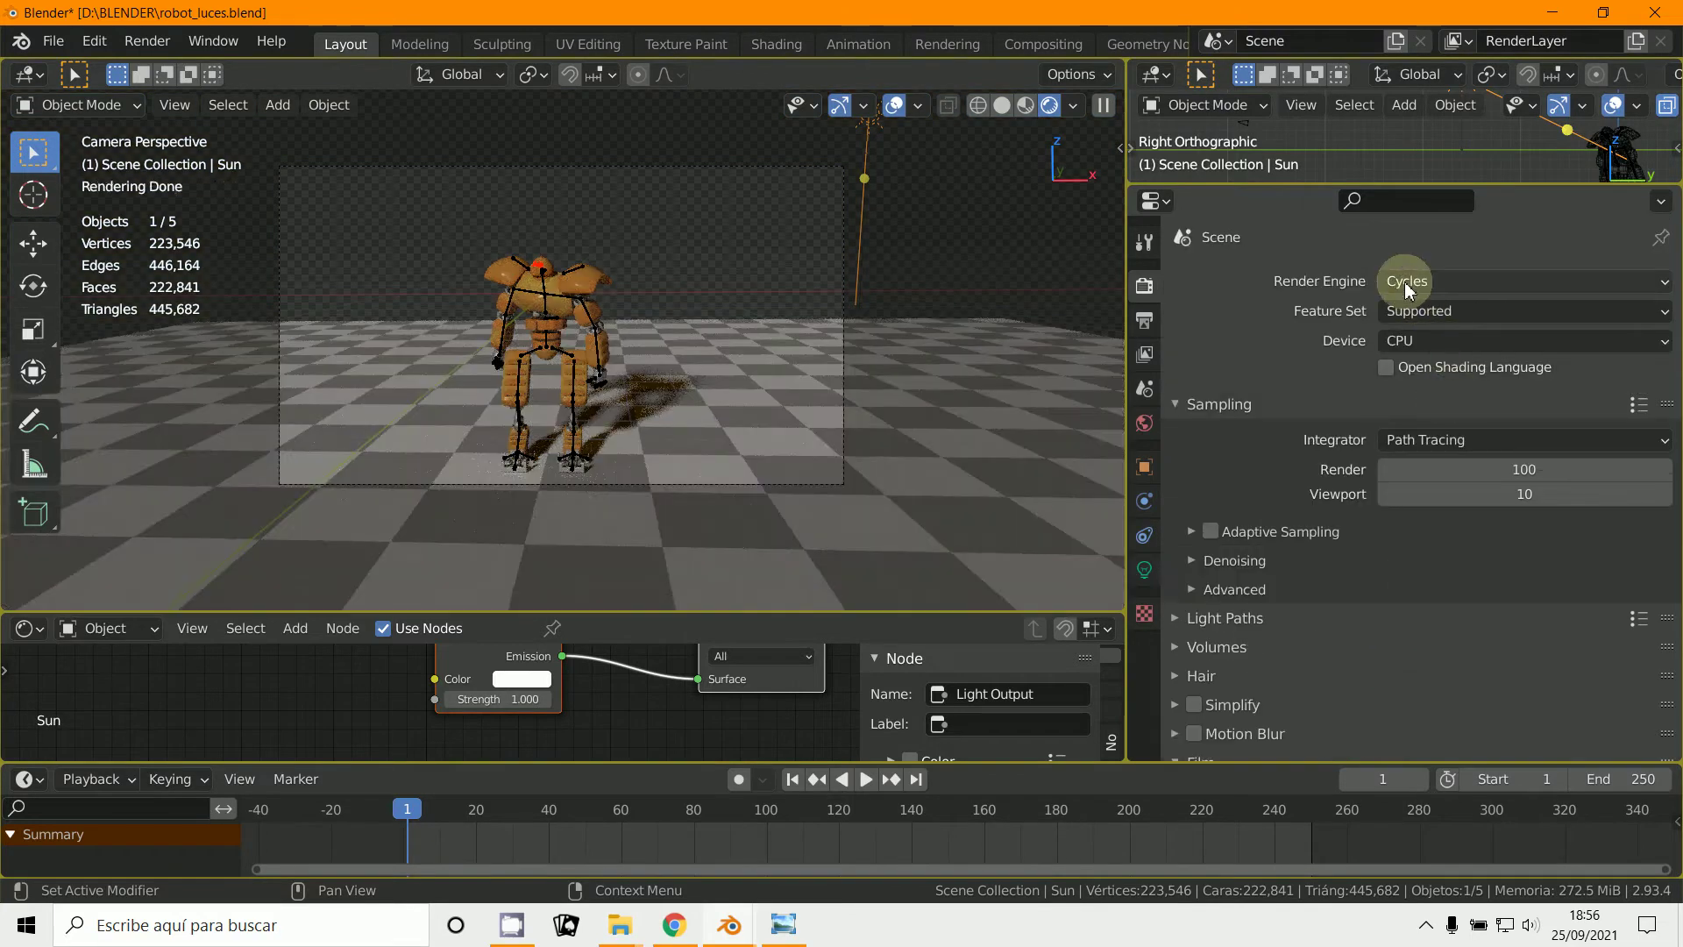
{"action": "left_click", "coordinate": [1403, 281]}
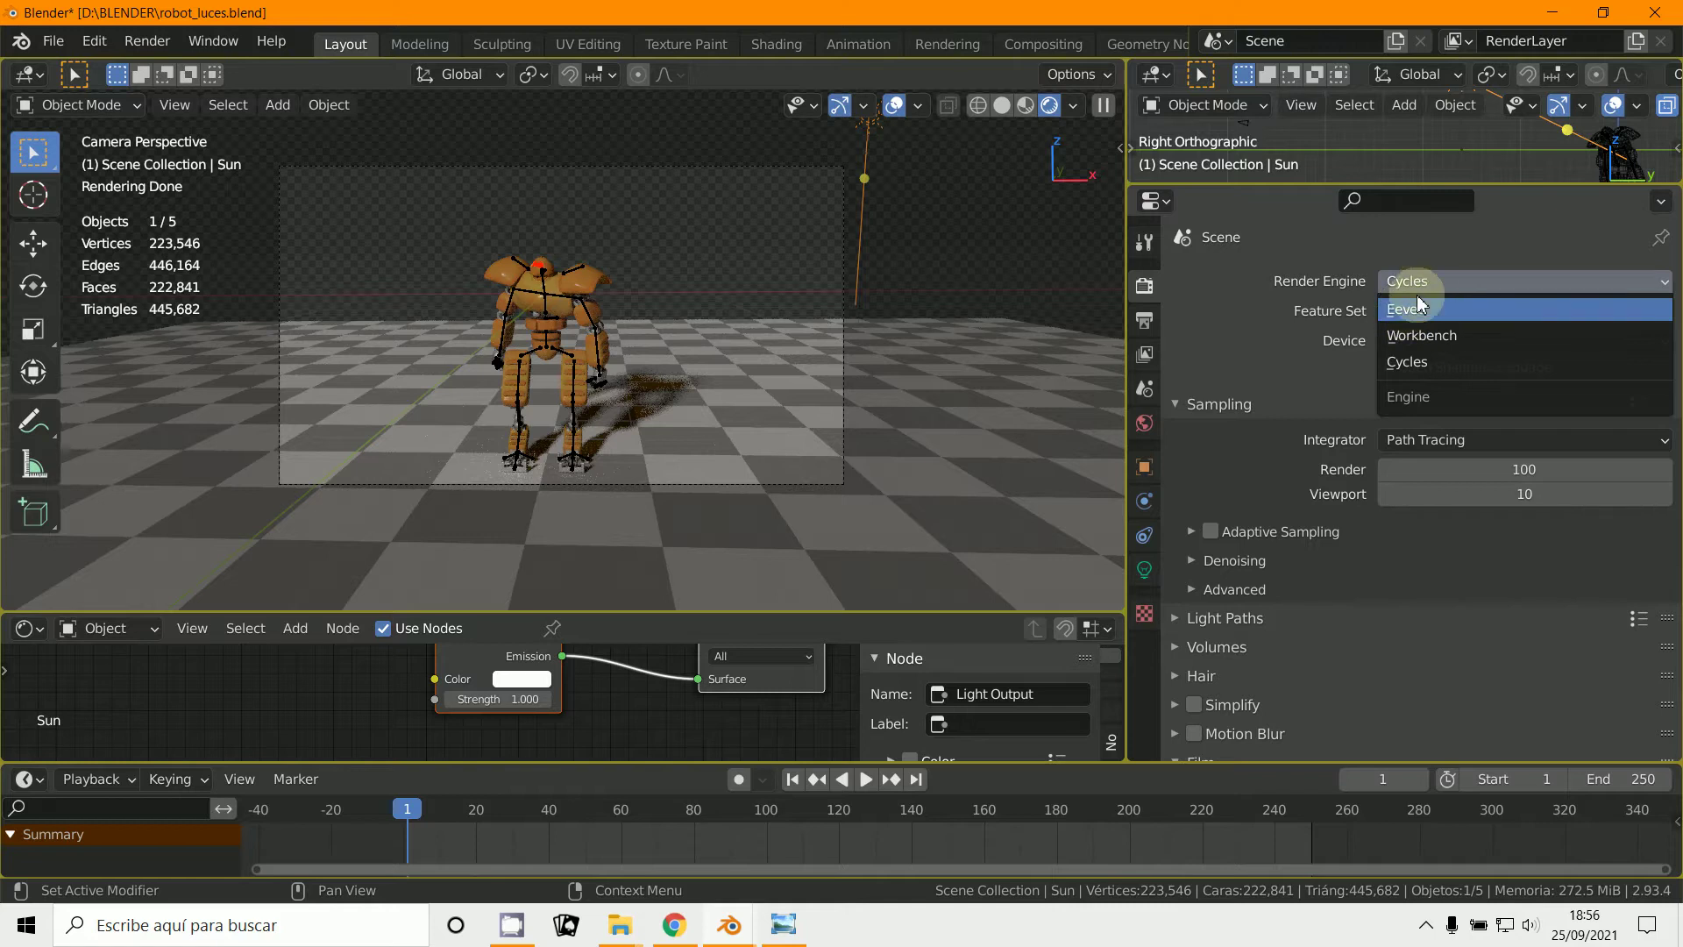
{"action": "left_click", "coordinate": [1420, 311]}
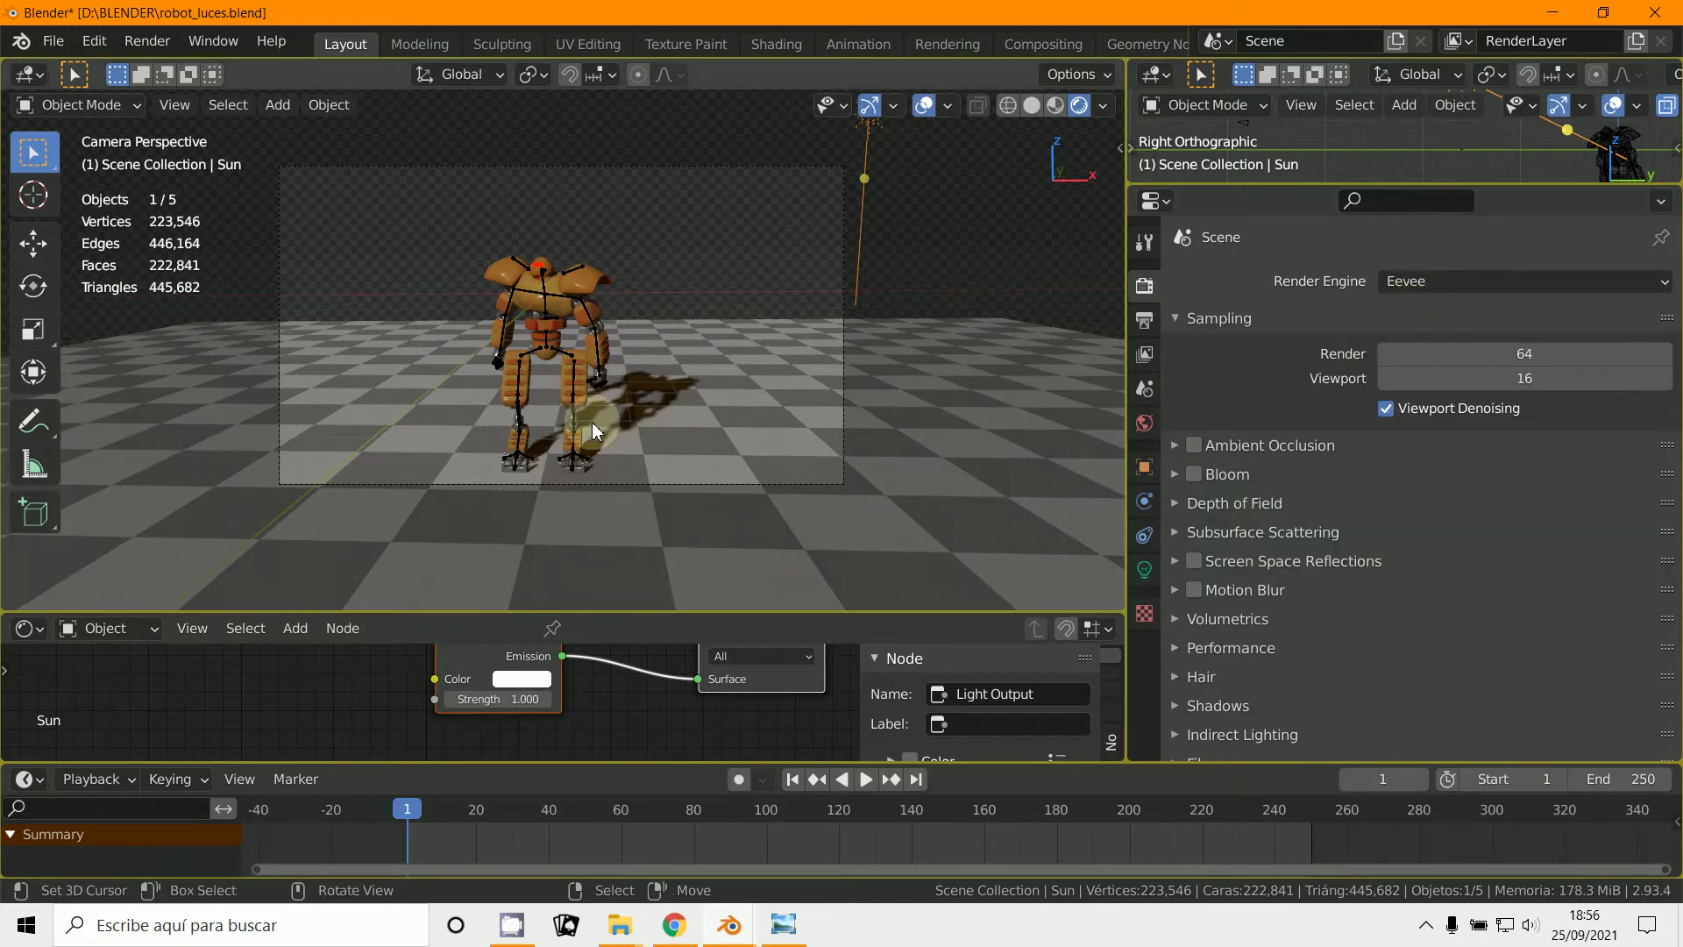
{"action": "scroll", "coordinate": [660, 479], "scroll_direction": "up", "scroll_amount": 4}
{"action": "scroll", "coordinate": [815, 491], "scroll_direction": "up", "scroll_amount": 2}
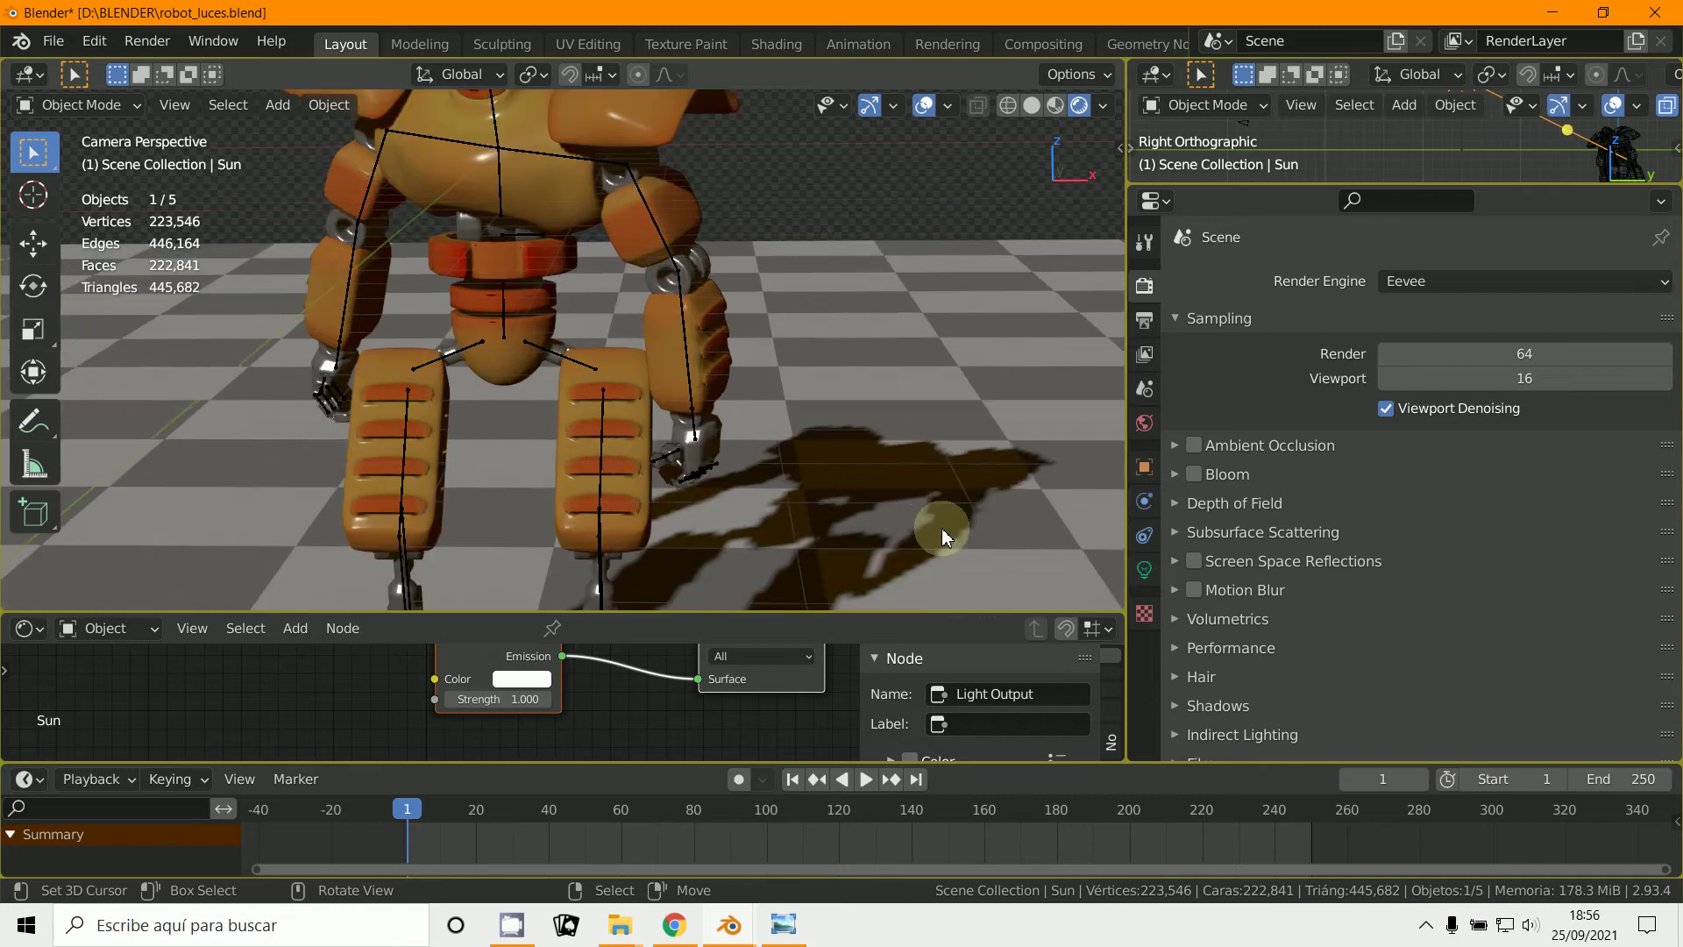
{"action": "left_click", "coordinate": [1418, 284]}
{"action": "left_click", "coordinate": [1413, 368]}
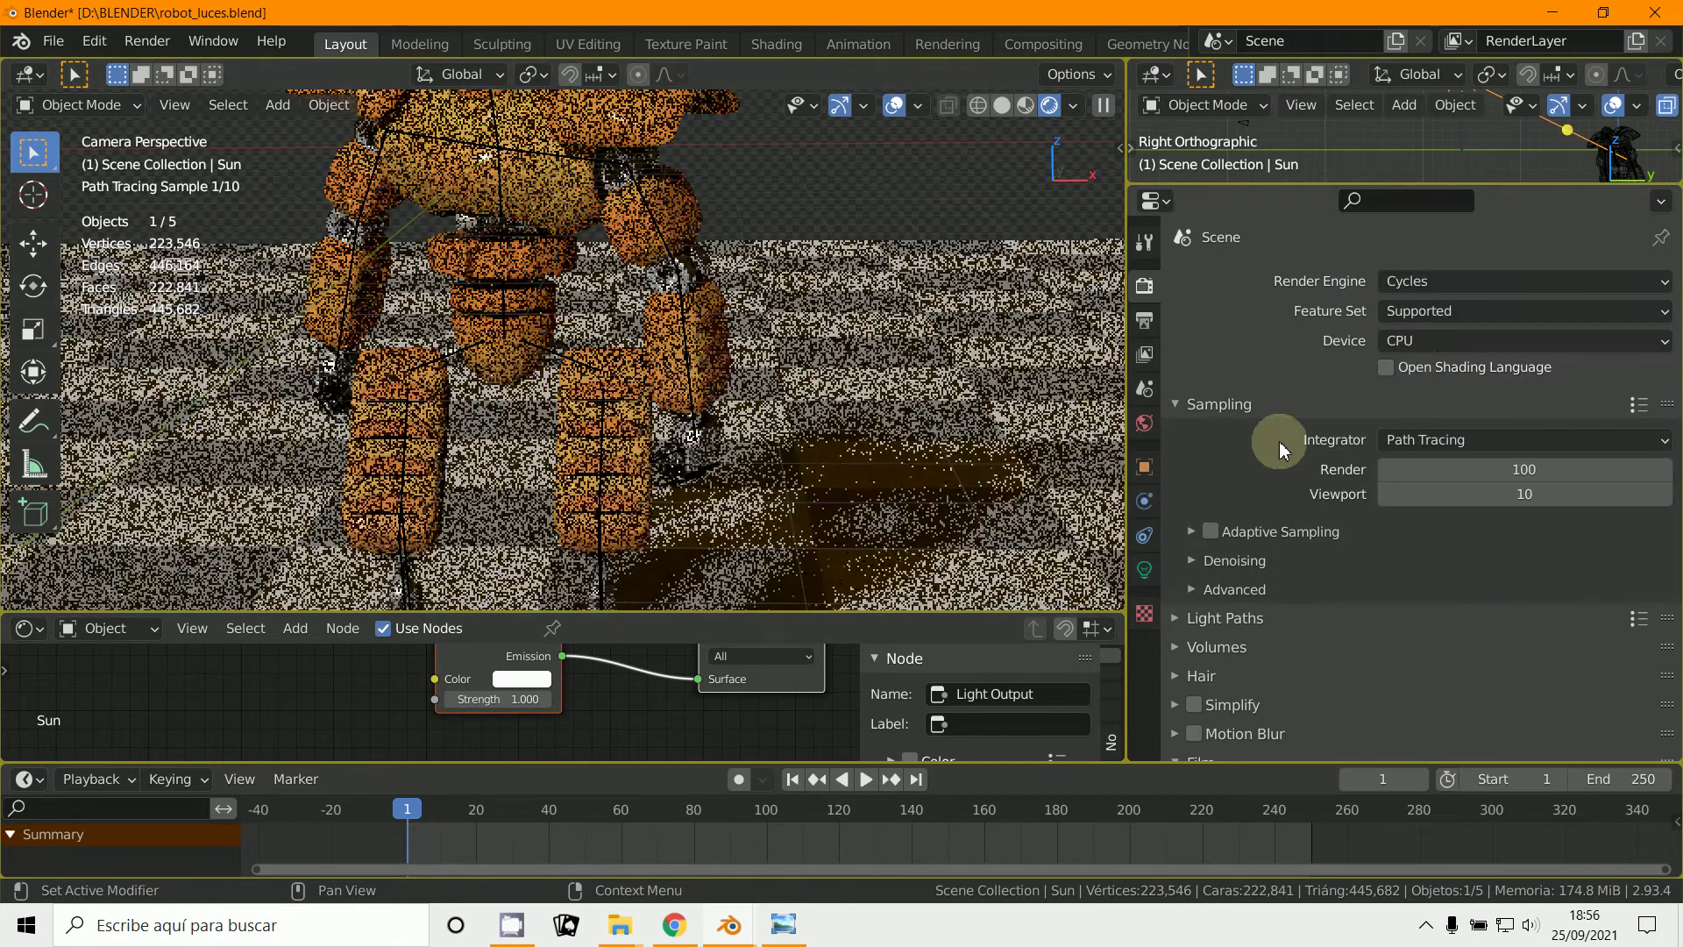
Step: Recheck the Film transparency against the camera view and enlarge the right orthographic viewport above the Properties editor
{"action": "scroll", "coordinate": [871, 395], "scroll_direction": "down", "scroll_amount": 4}
{"action": "scroll", "coordinate": [1284, 614], "scroll_direction": "down", "scroll_amount": 6}
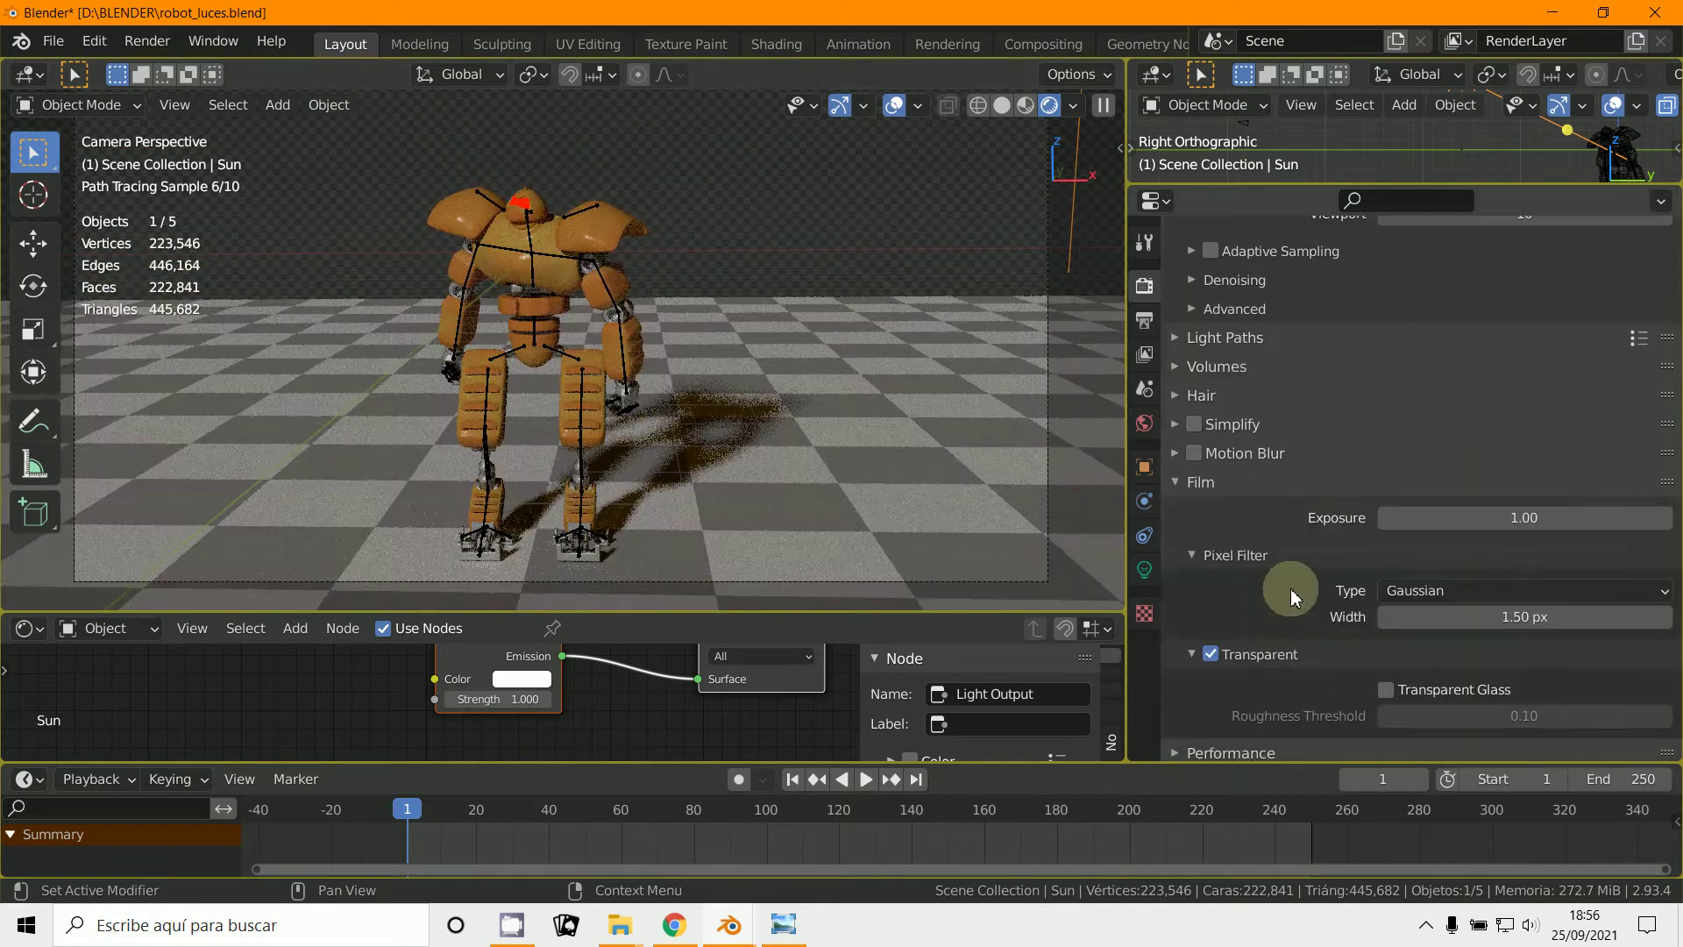
{"action": "left_click", "coordinate": [1212, 656]}
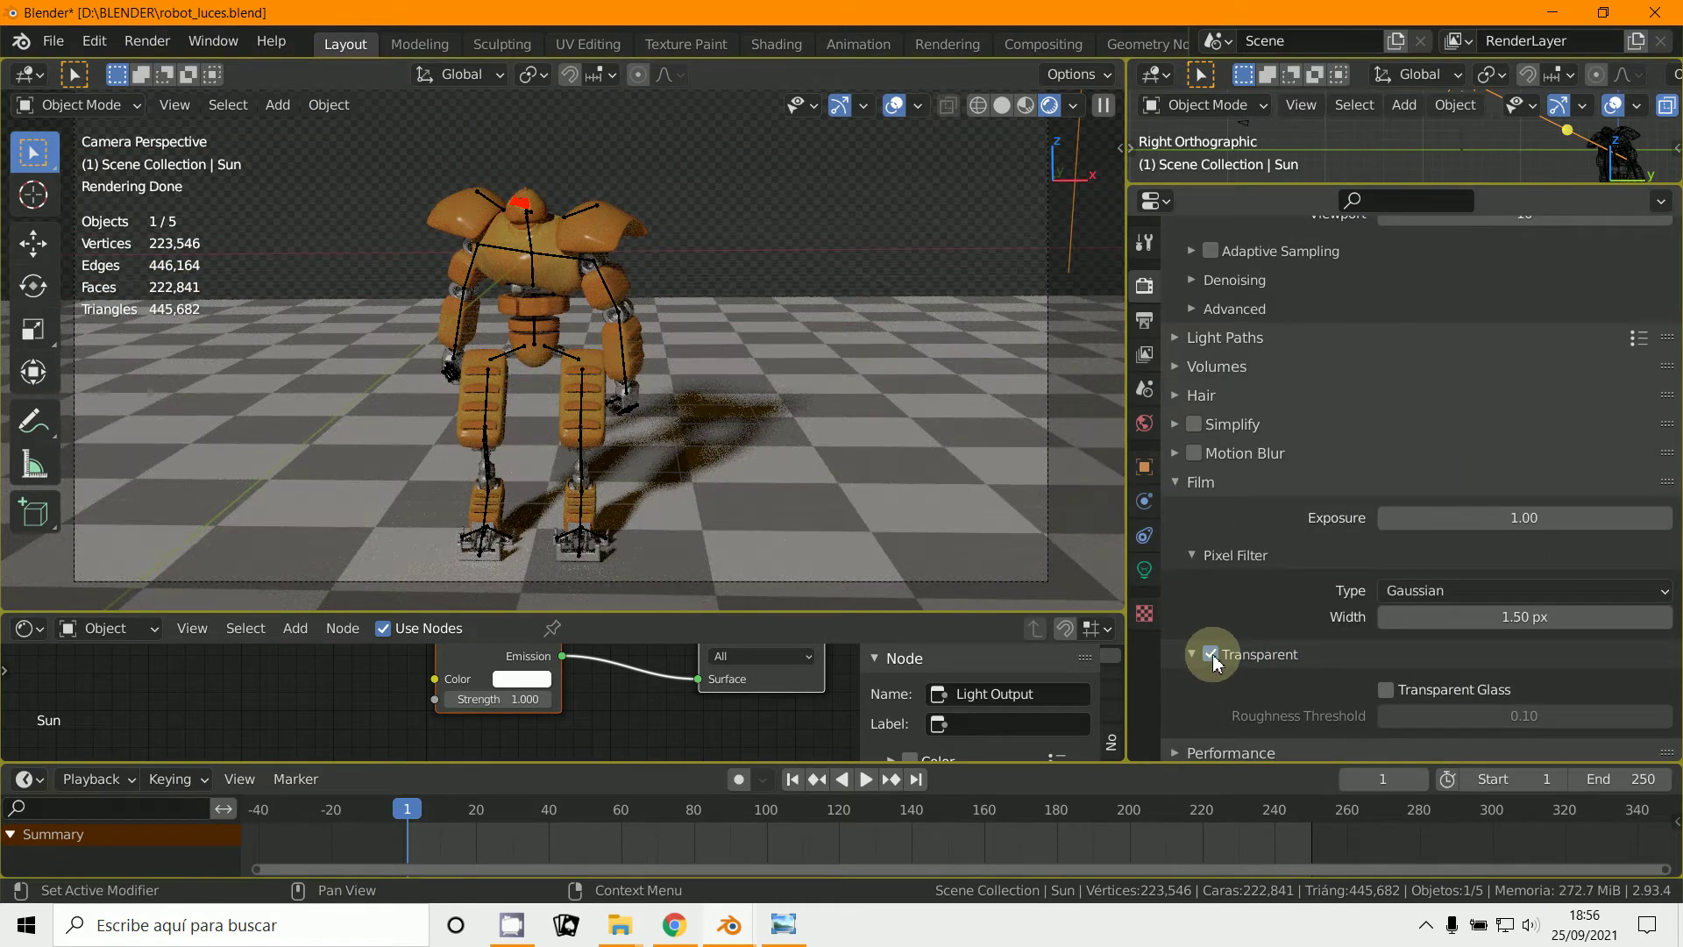
{"action": "scroll", "coordinate": [703, 166], "scroll_direction": "up", "scroll_amount": 3}
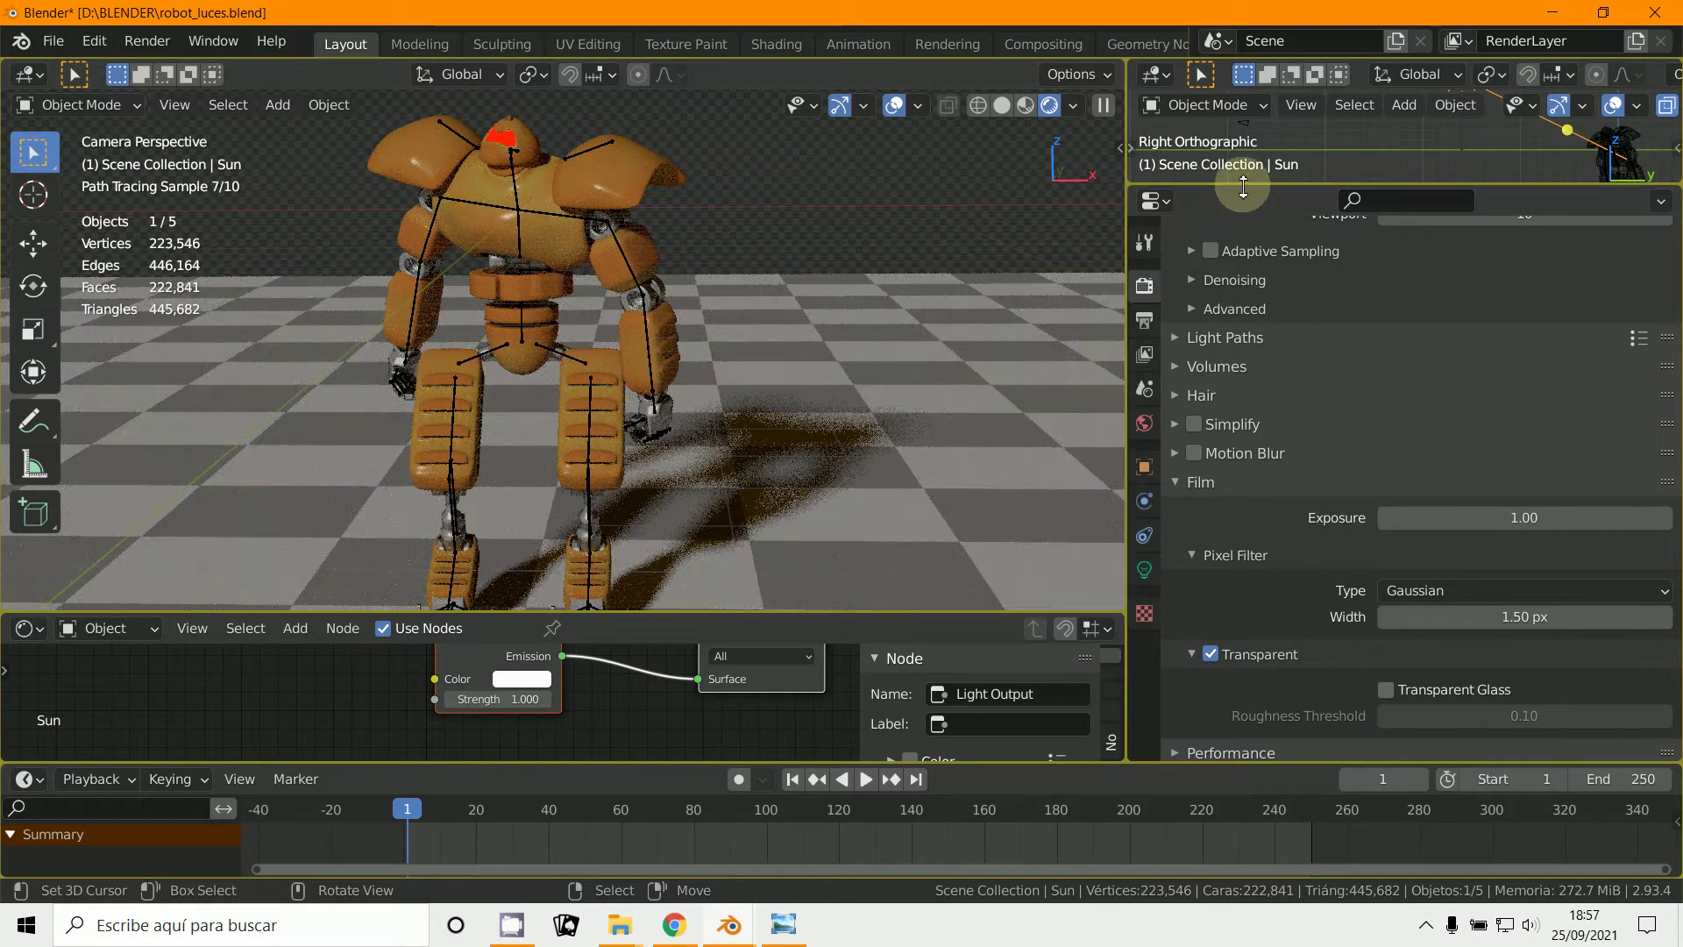
{"action": "left_click_drag", "start_coordinate": [1243, 188], "coordinate": [1236, 561]}
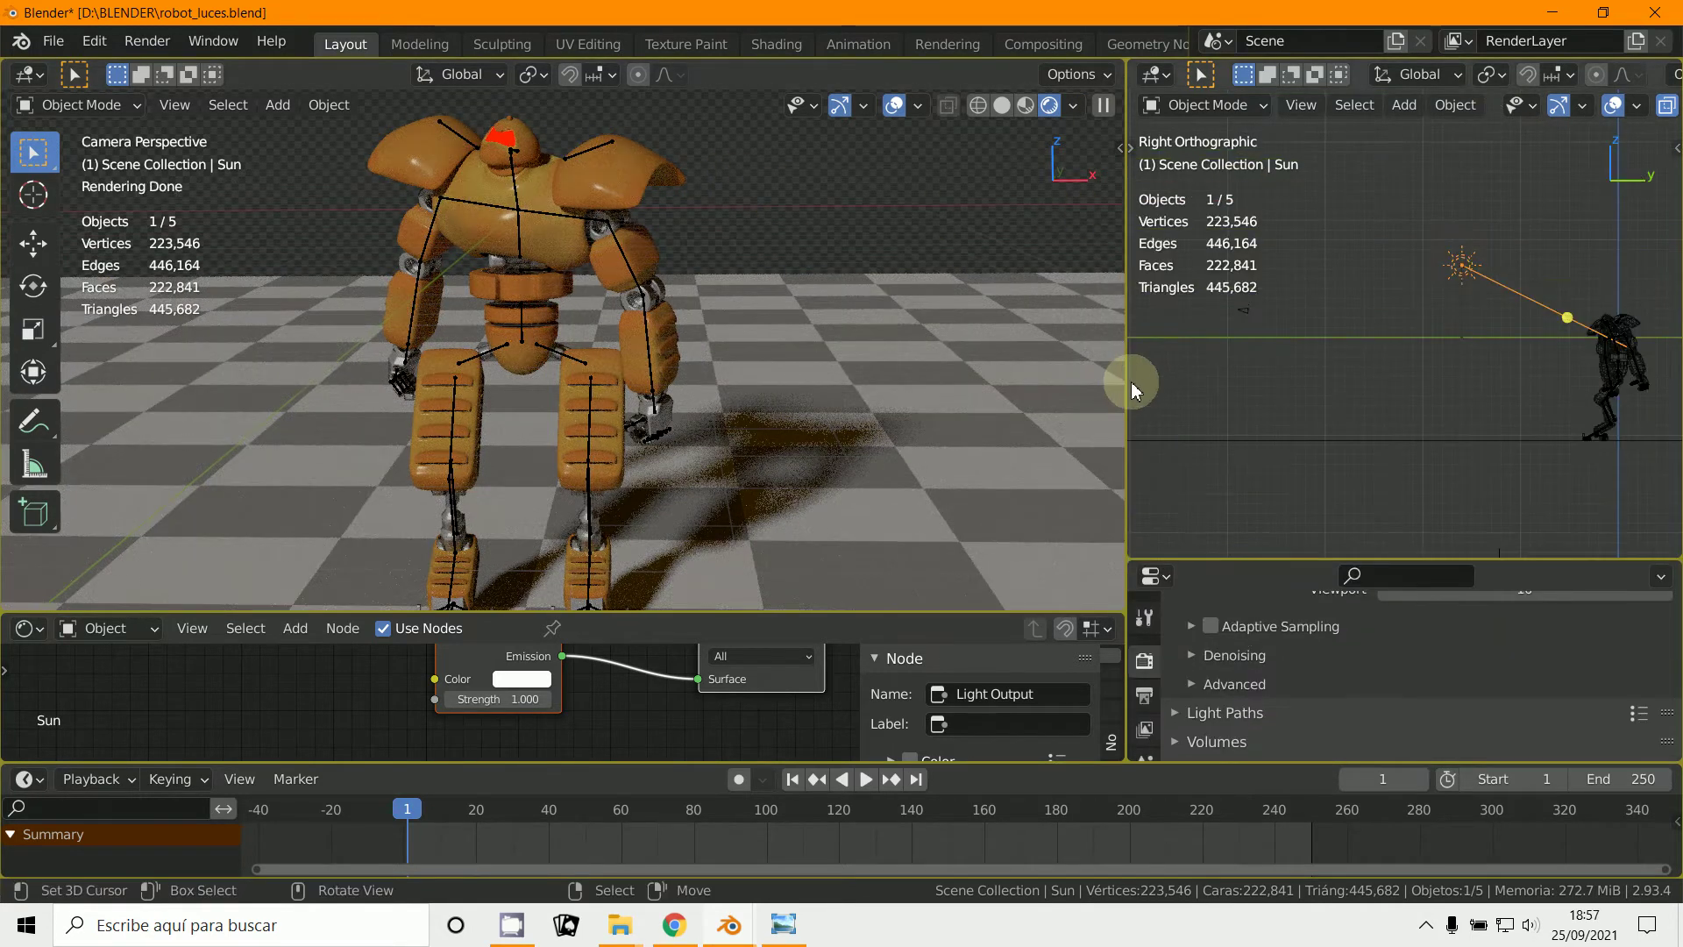
Step: Turn the right orthographic viewport into a Compositor and widen it over the camera view
{"action": "left_click_drag", "start_coordinate": [1124, 382], "coordinate": [989, 401]}
{"action": "scroll", "coordinate": [701, 368], "scroll_direction": "down", "scroll_amount": 3}
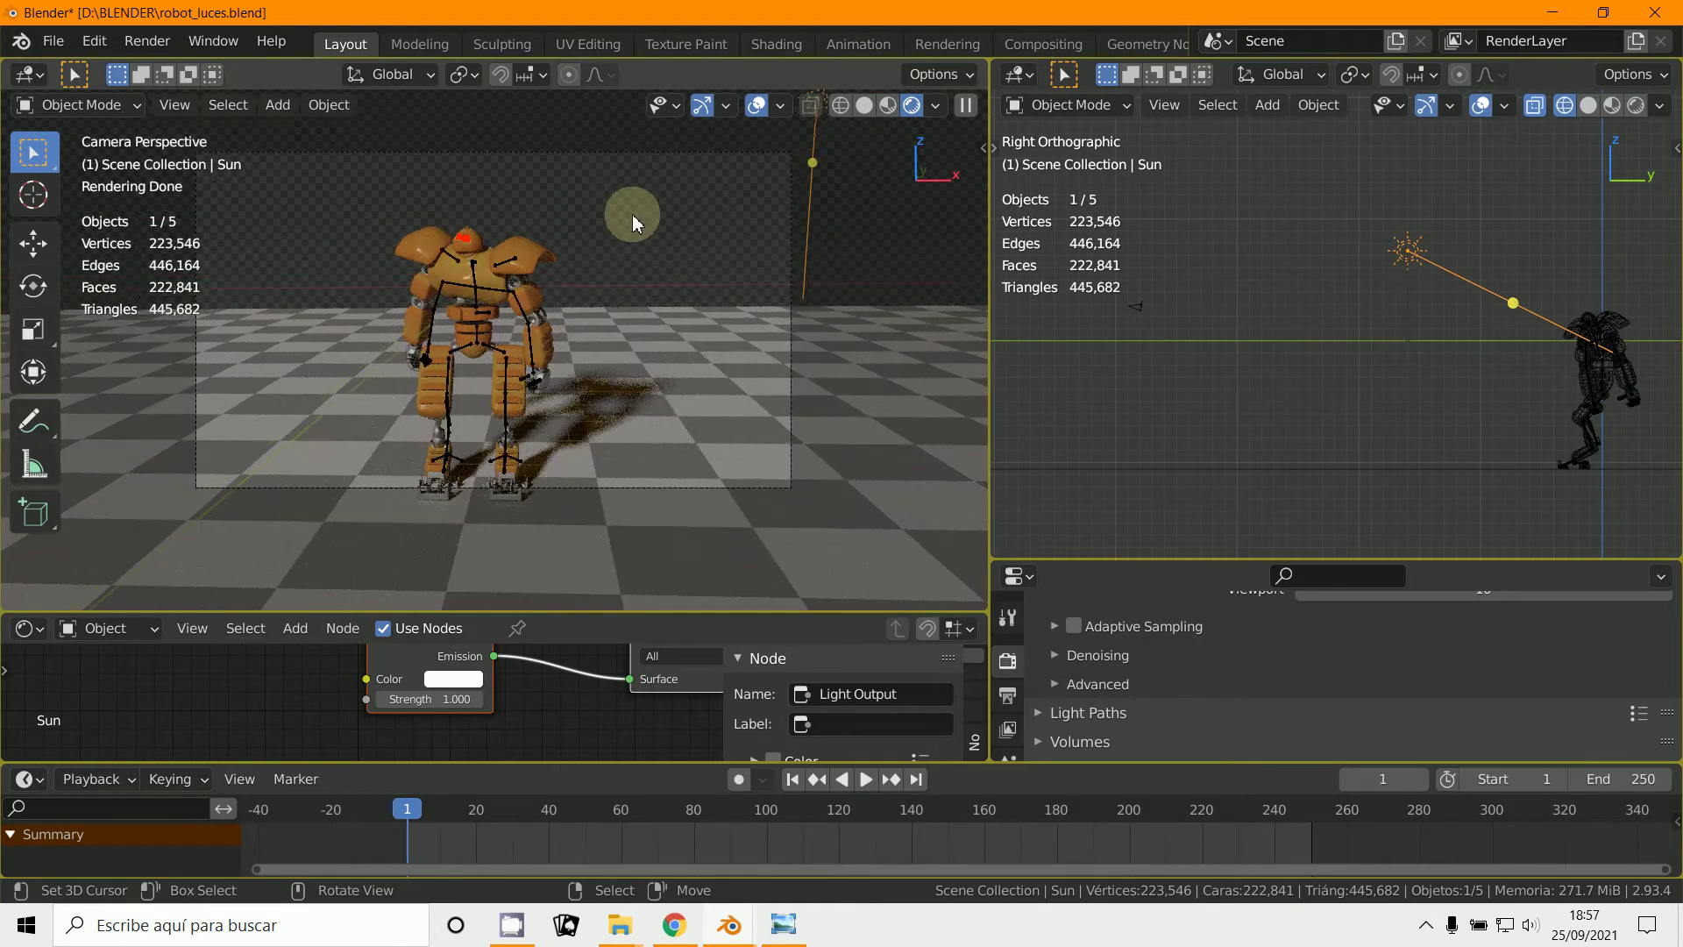
{"action": "scroll", "coordinate": [633, 213], "scroll_direction": "down", "scroll_amount": 1}
{"action": "left_click", "coordinate": [1027, 78]}
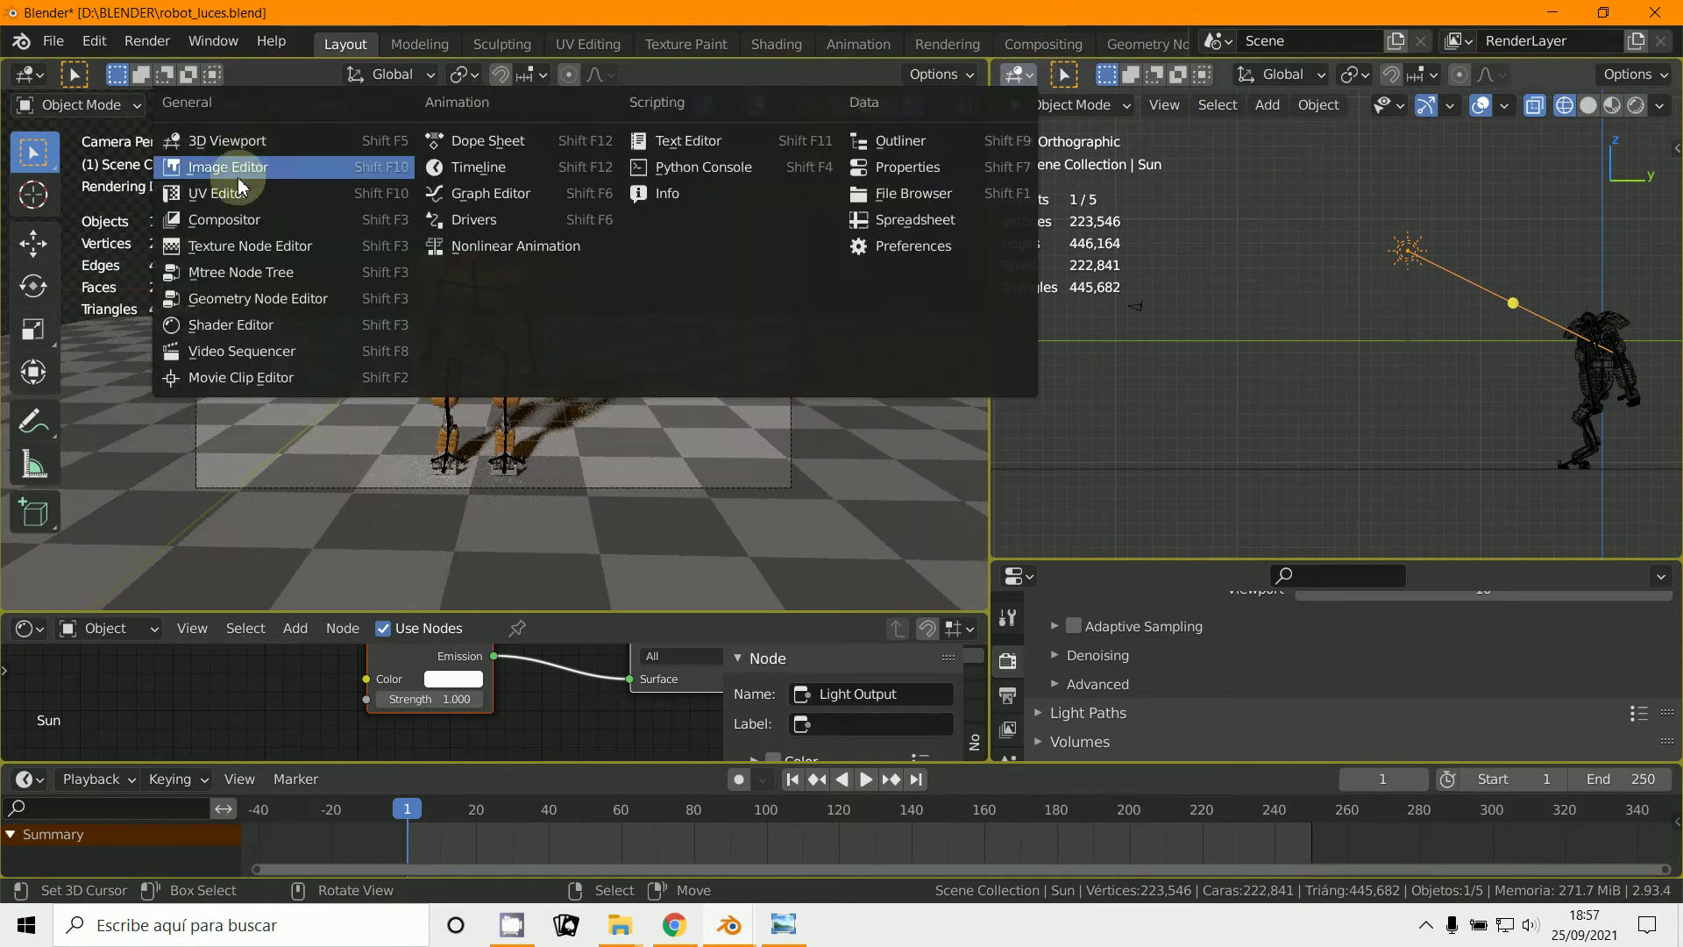
{"action": "left_click", "coordinate": [233, 220]}
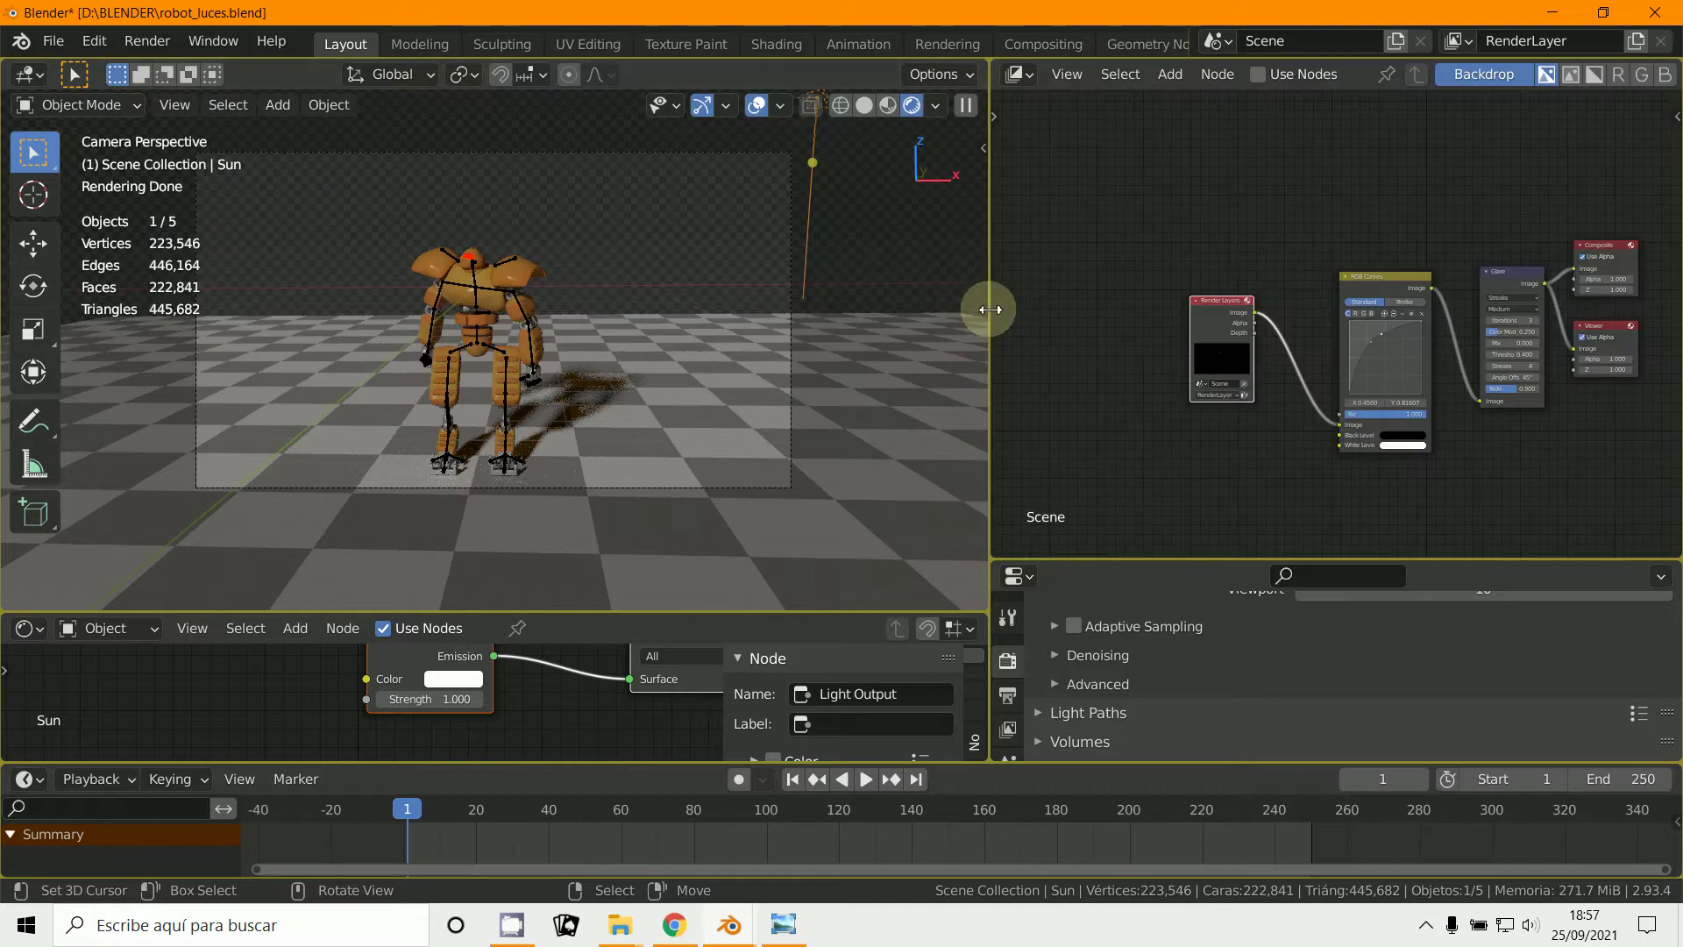
{"action": "left_click_drag", "start_coordinate": [990, 302], "coordinate": [615, 311]}
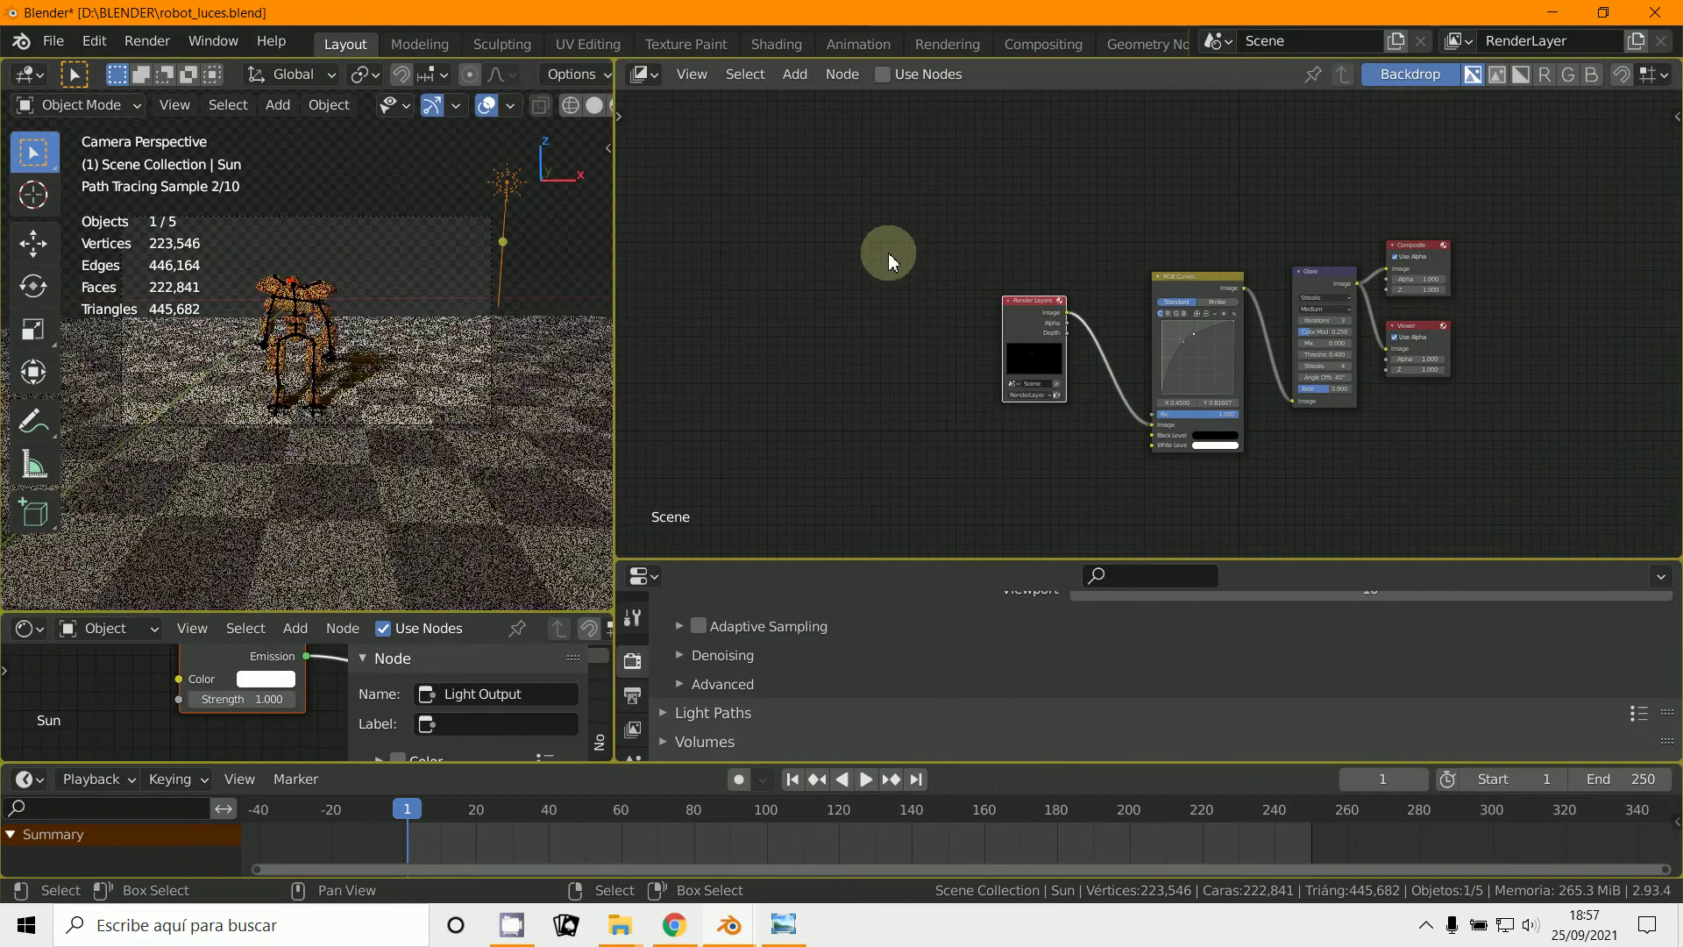
{"action": "scroll", "coordinate": [886, 251], "scroll_direction": "up", "scroll_amount": 3}
{"action": "middle_click_drag", "start_coordinate": [998, 279], "coordinate": [833, 265]}
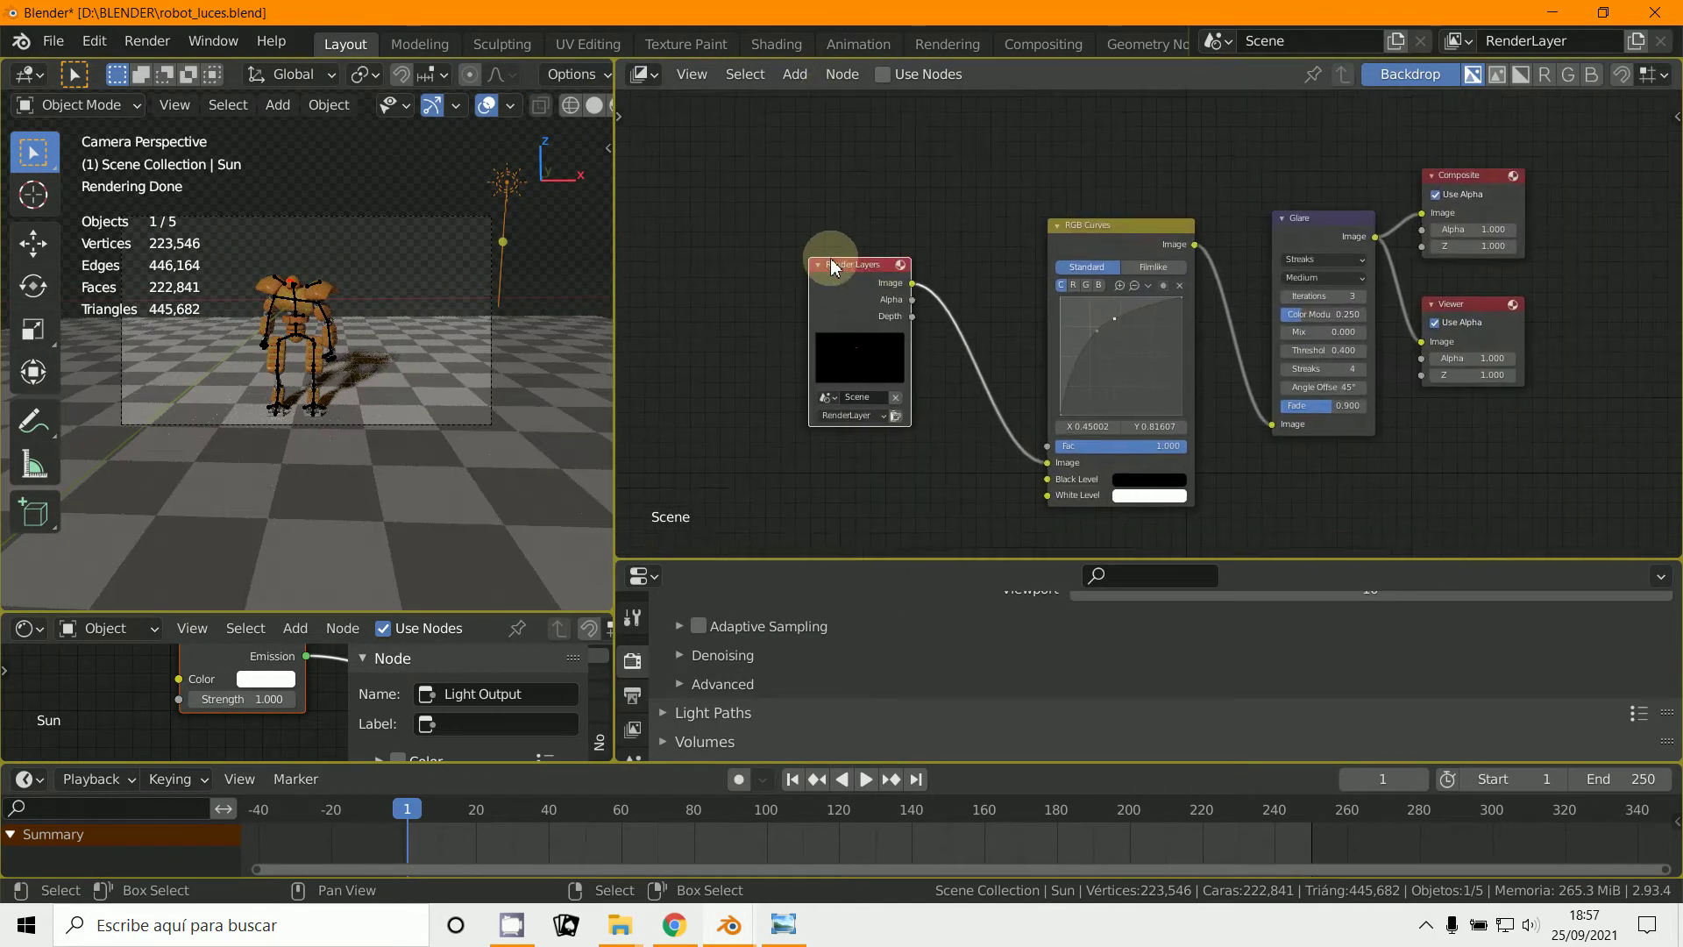
Step: Spread out the Render Layers, RGB Curves, Glare and Composite nodes to leave clear gaps between them
{"action": "left_click_drag", "start_coordinate": [847, 274], "coordinate": [854, 233]}
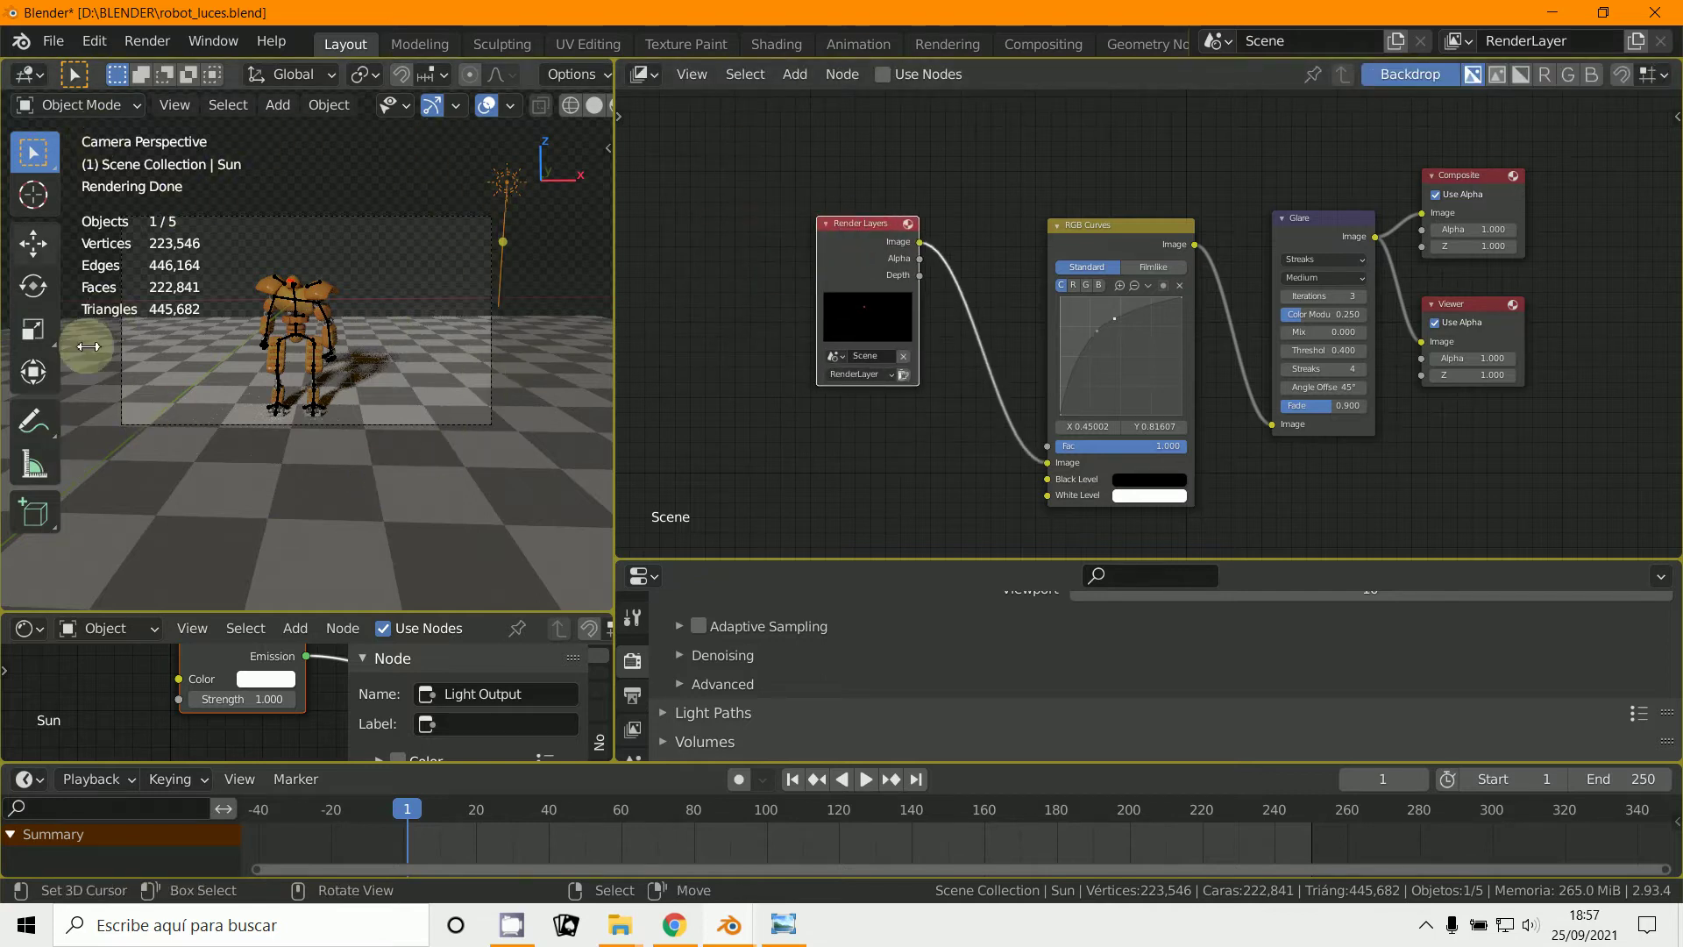
{"action": "left_click_drag", "start_coordinate": [851, 226], "coordinate": [790, 218]}
{"action": "left_click_drag", "start_coordinate": [1465, 180], "coordinate": [1514, 175]}
{"action": "left_click_drag", "start_coordinate": [1108, 226], "coordinate": [1062, 201]}
{"action": "left_click_drag", "start_coordinate": [1348, 233], "coordinate": [1268, 234]}
{"action": "left_click_drag", "start_coordinate": [1005, 211], "coordinate": [965, 226]}
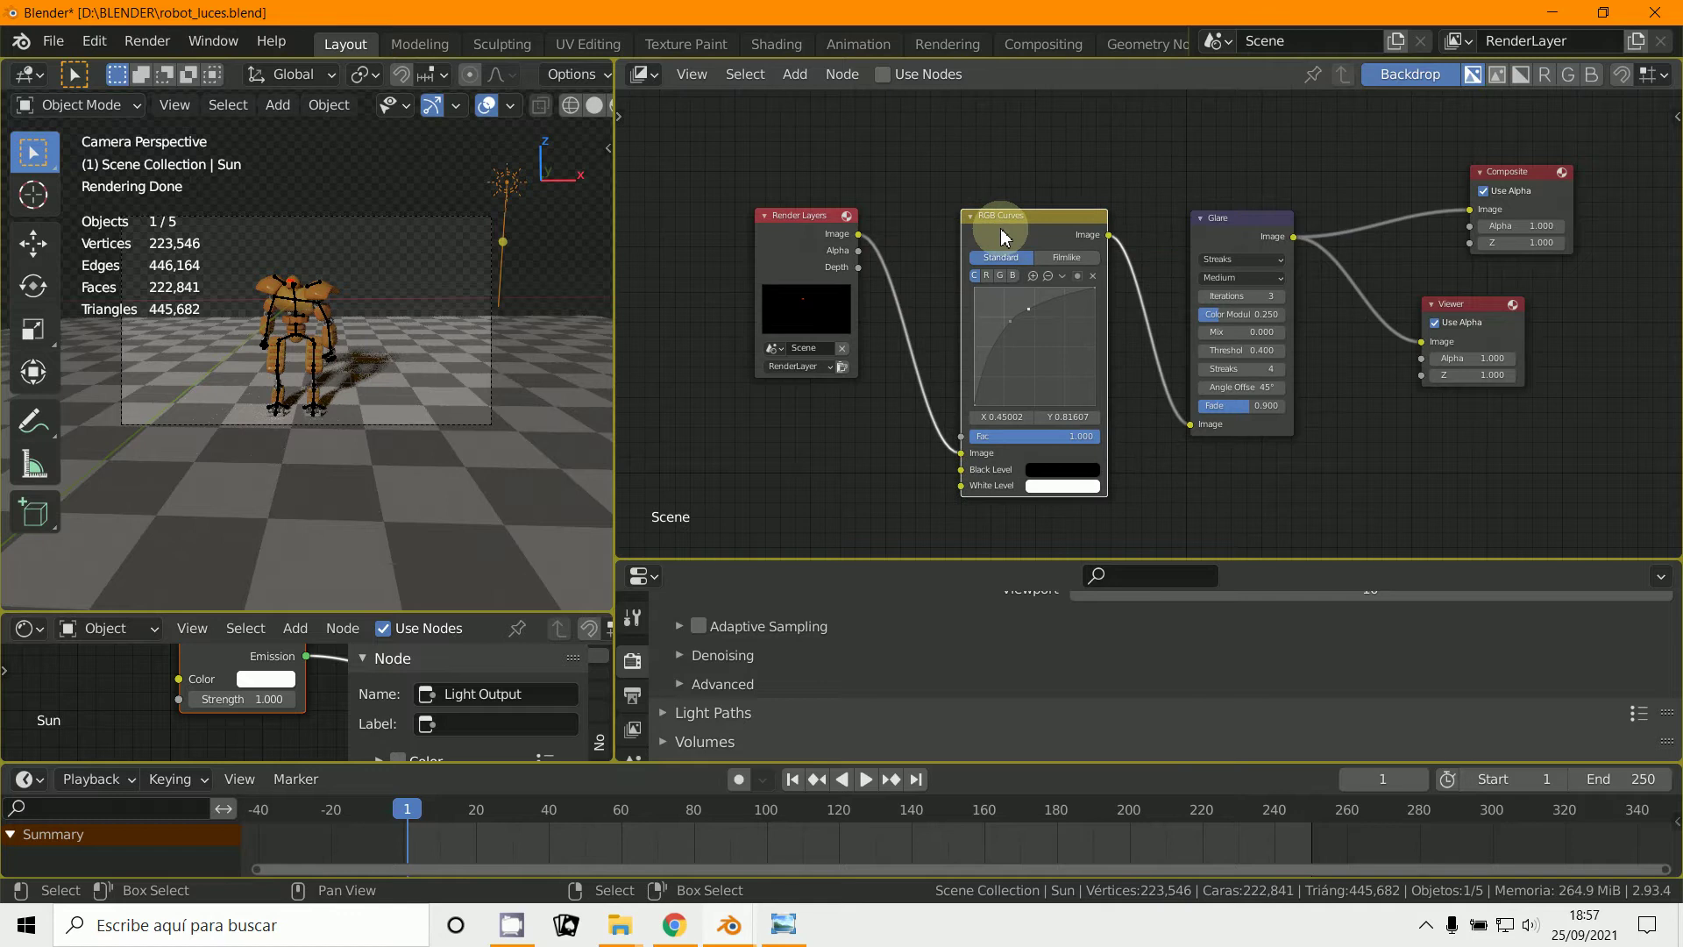
{"action": "scroll", "coordinate": [977, 191], "scroll_direction": "up", "scroll_amount": 2}
{"action": "scroll", "coordinate": [1015, 342], "scroll_direction": "down", "scroll_amount": 2}
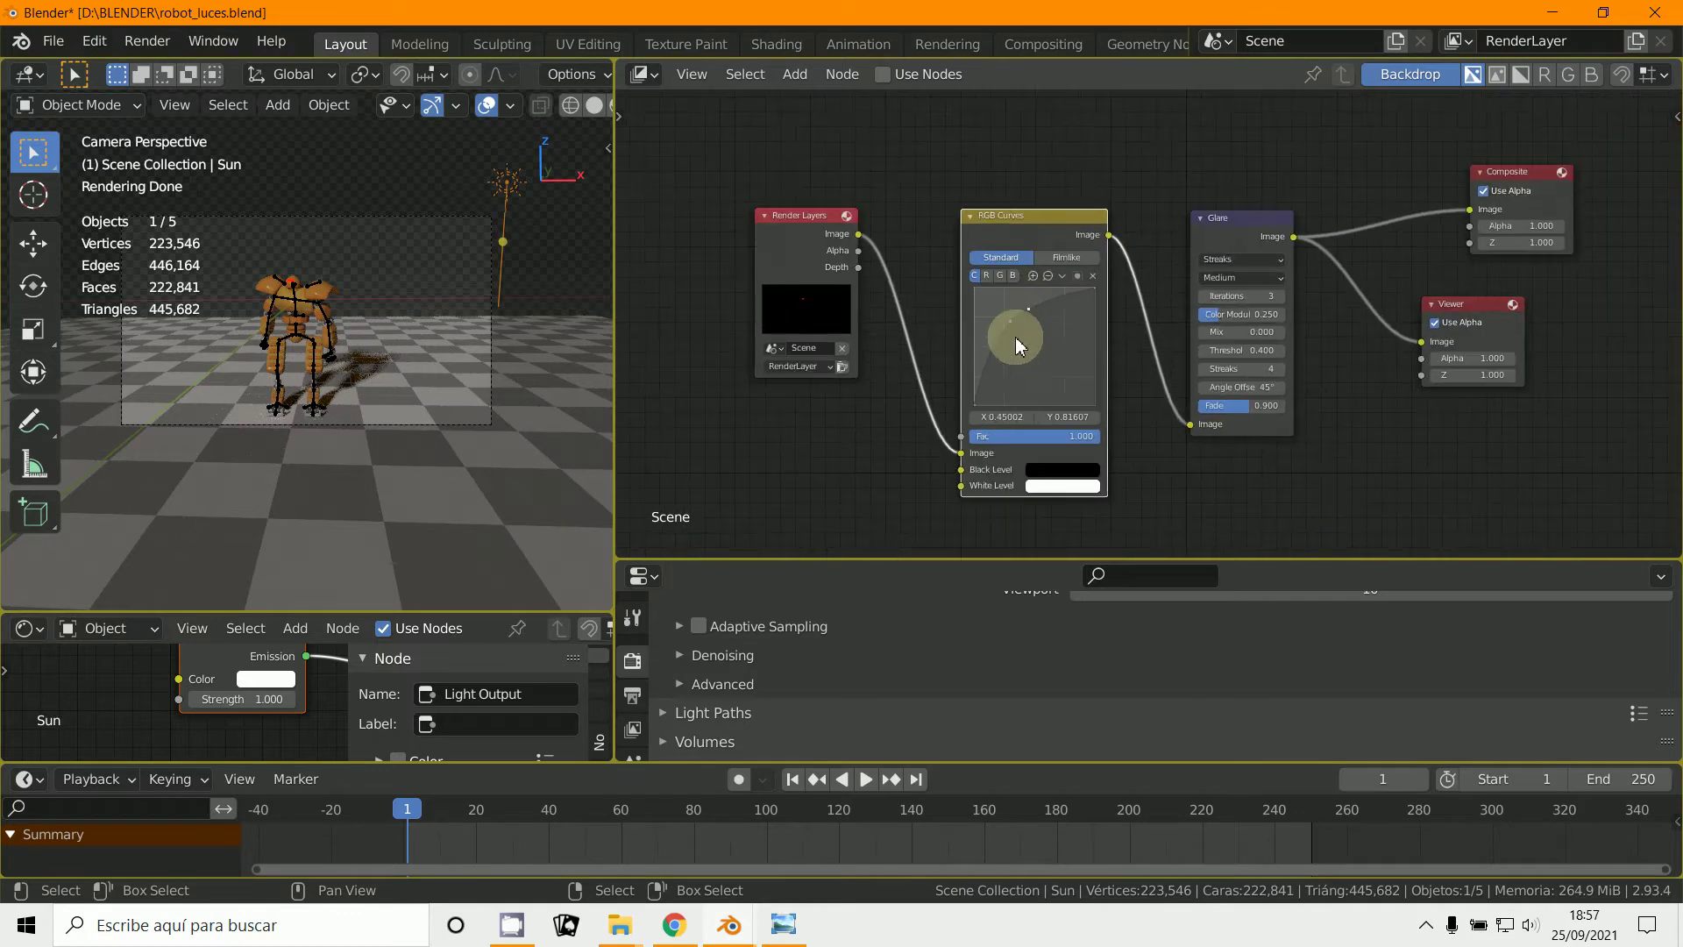
Step: Enable Use Nodes for the compositor, render the current frame and put the render window out of the way
{"action": "left_click", "coordinate": [854, 76]}
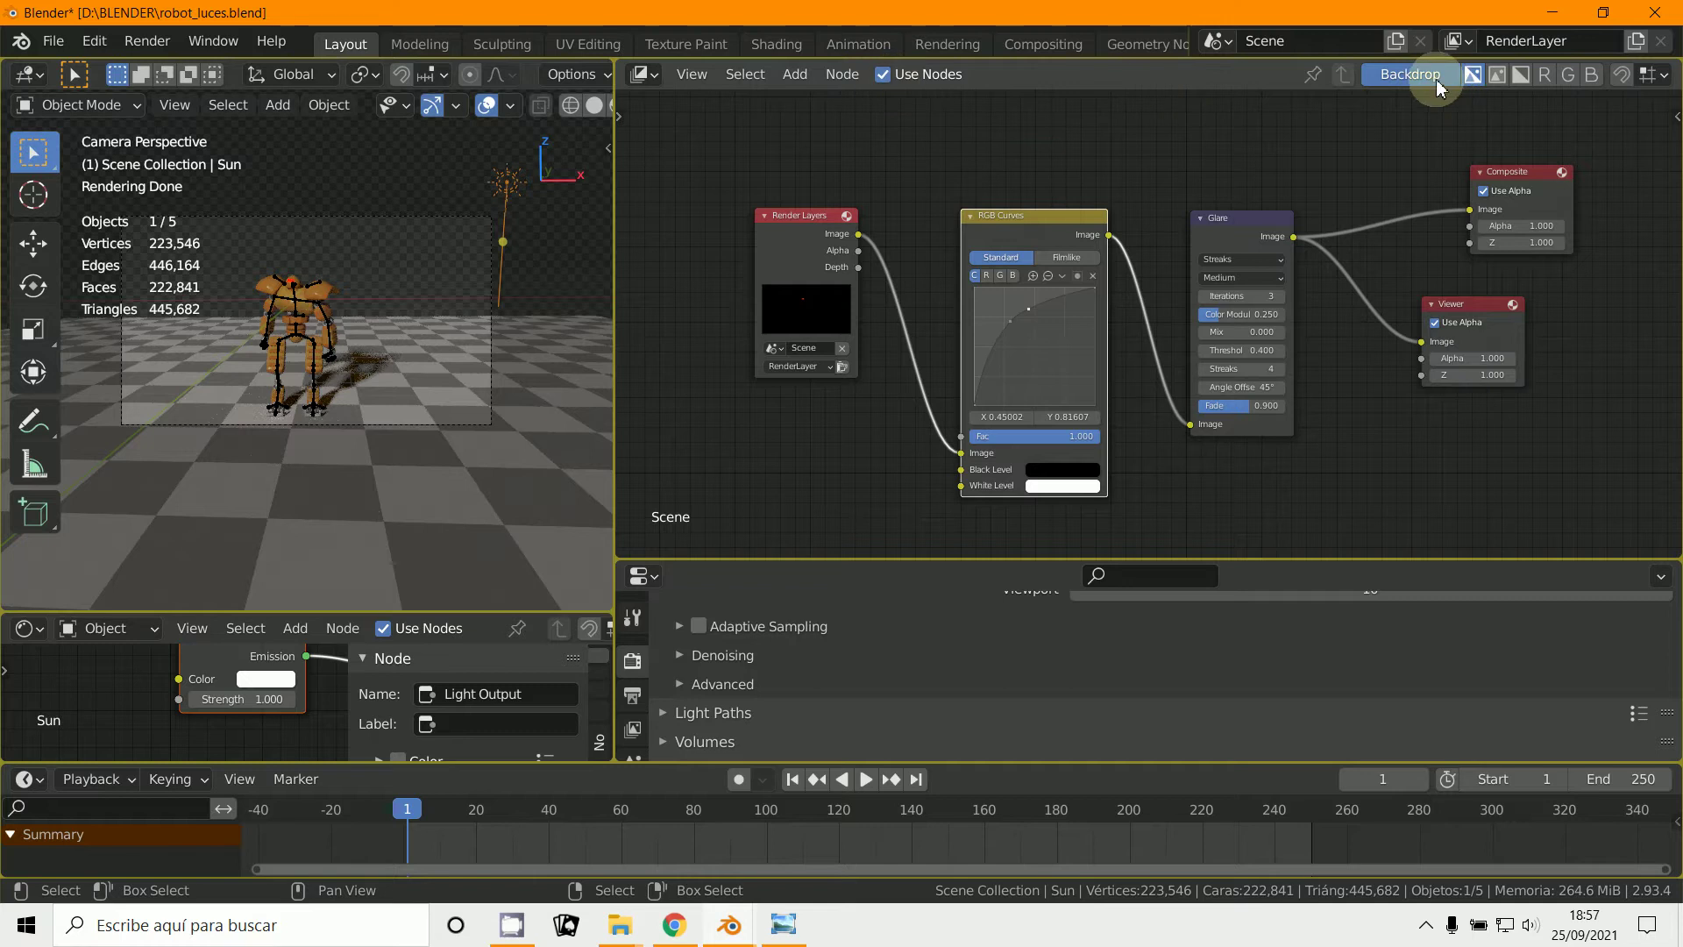
{"action": "key", "text": "F12"}
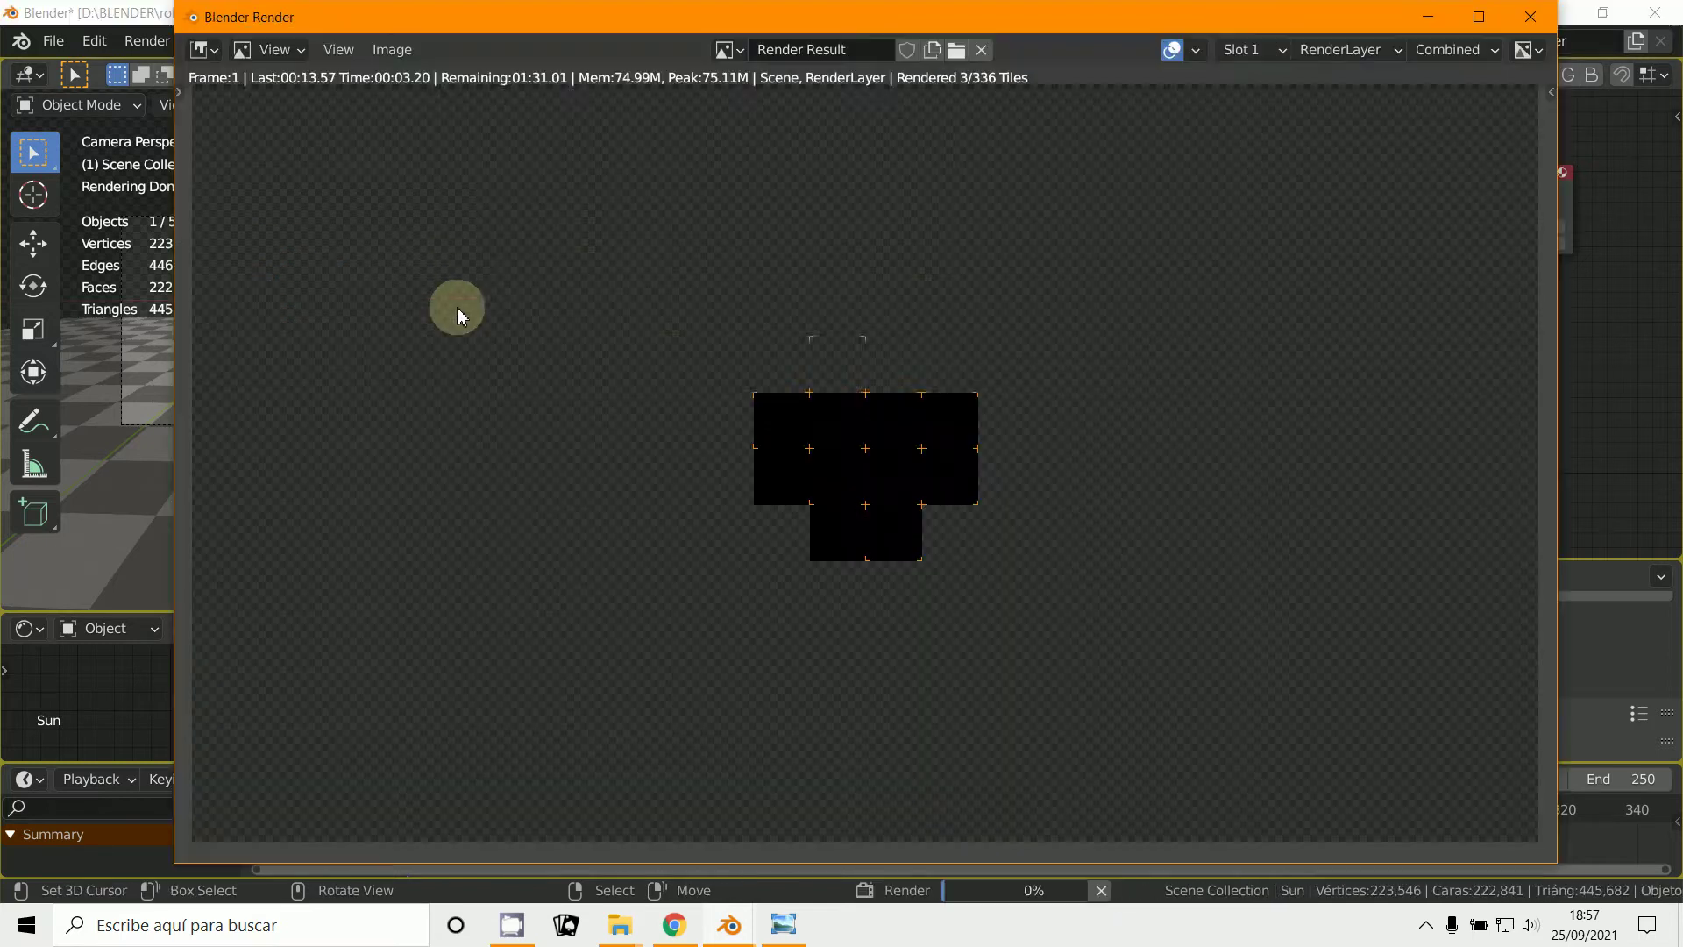
{"action": "key", "text": "F12"}
{"action": "left_click_drag", "start_coordinate": [1361, 2], "coordinate": [1104, 233]}
{"action": "left_click", "coordinate": [1360, 162]}
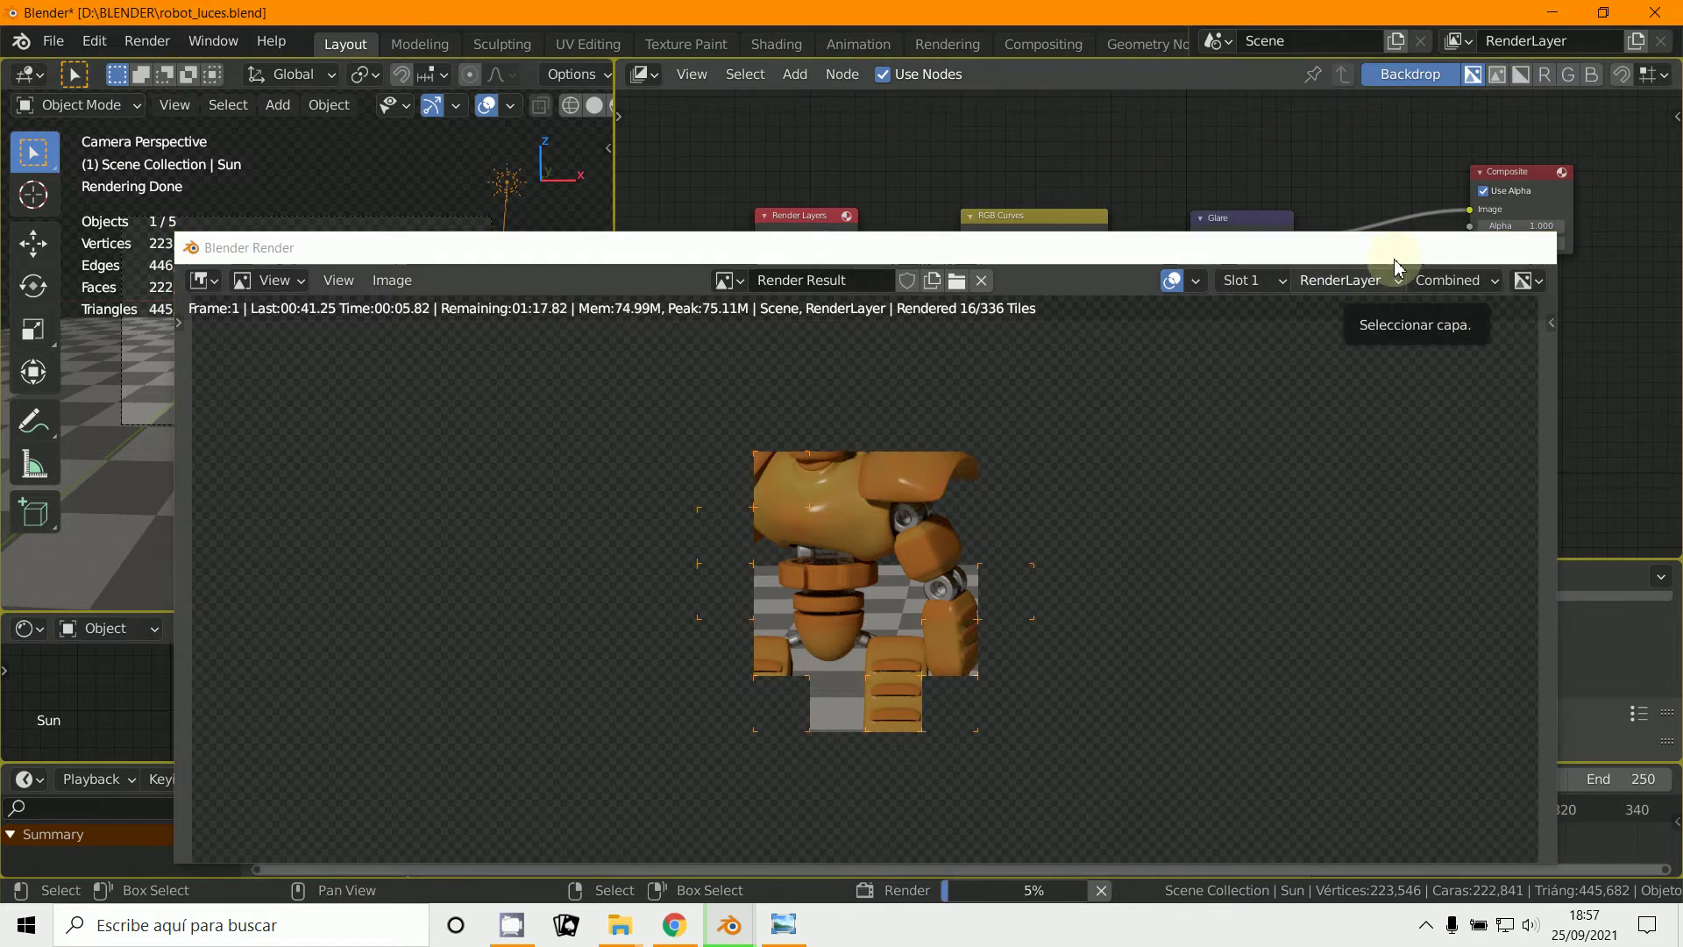
{"action": "key", "text": "F11"}
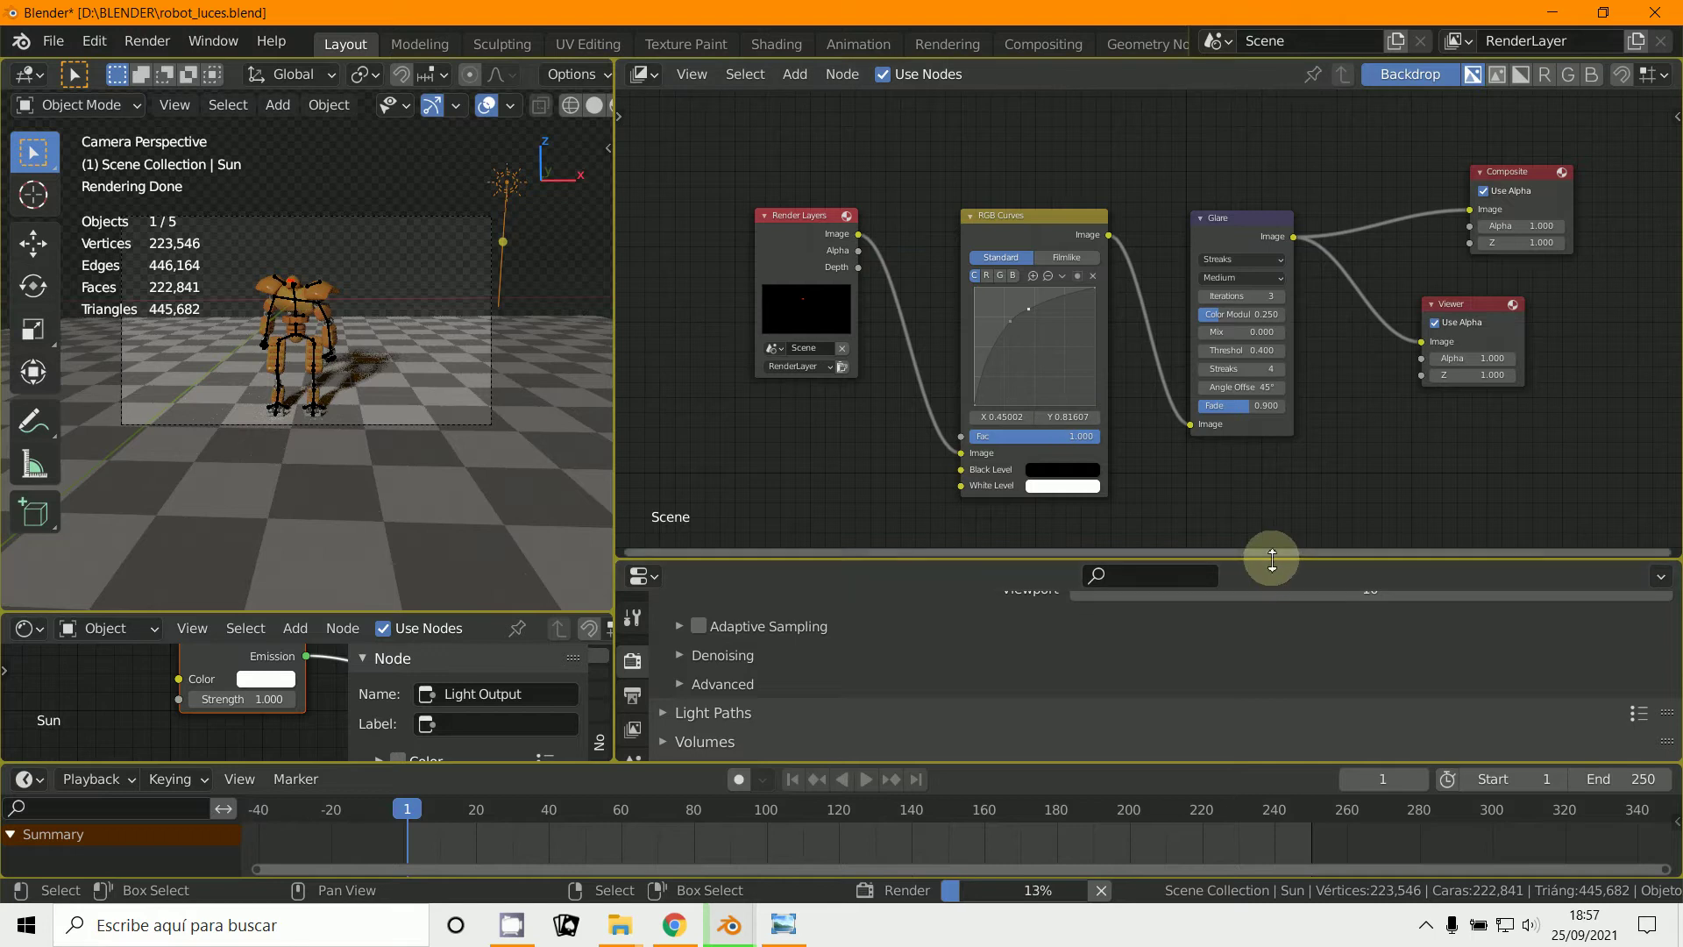
Step: Enlarge the Compositor area downward and sideways, check the render's progress in its window and minimize that window
{"action": "left_click_drag", "start_coordinate": [1272, 559], "coordinate": [1251, 720]}
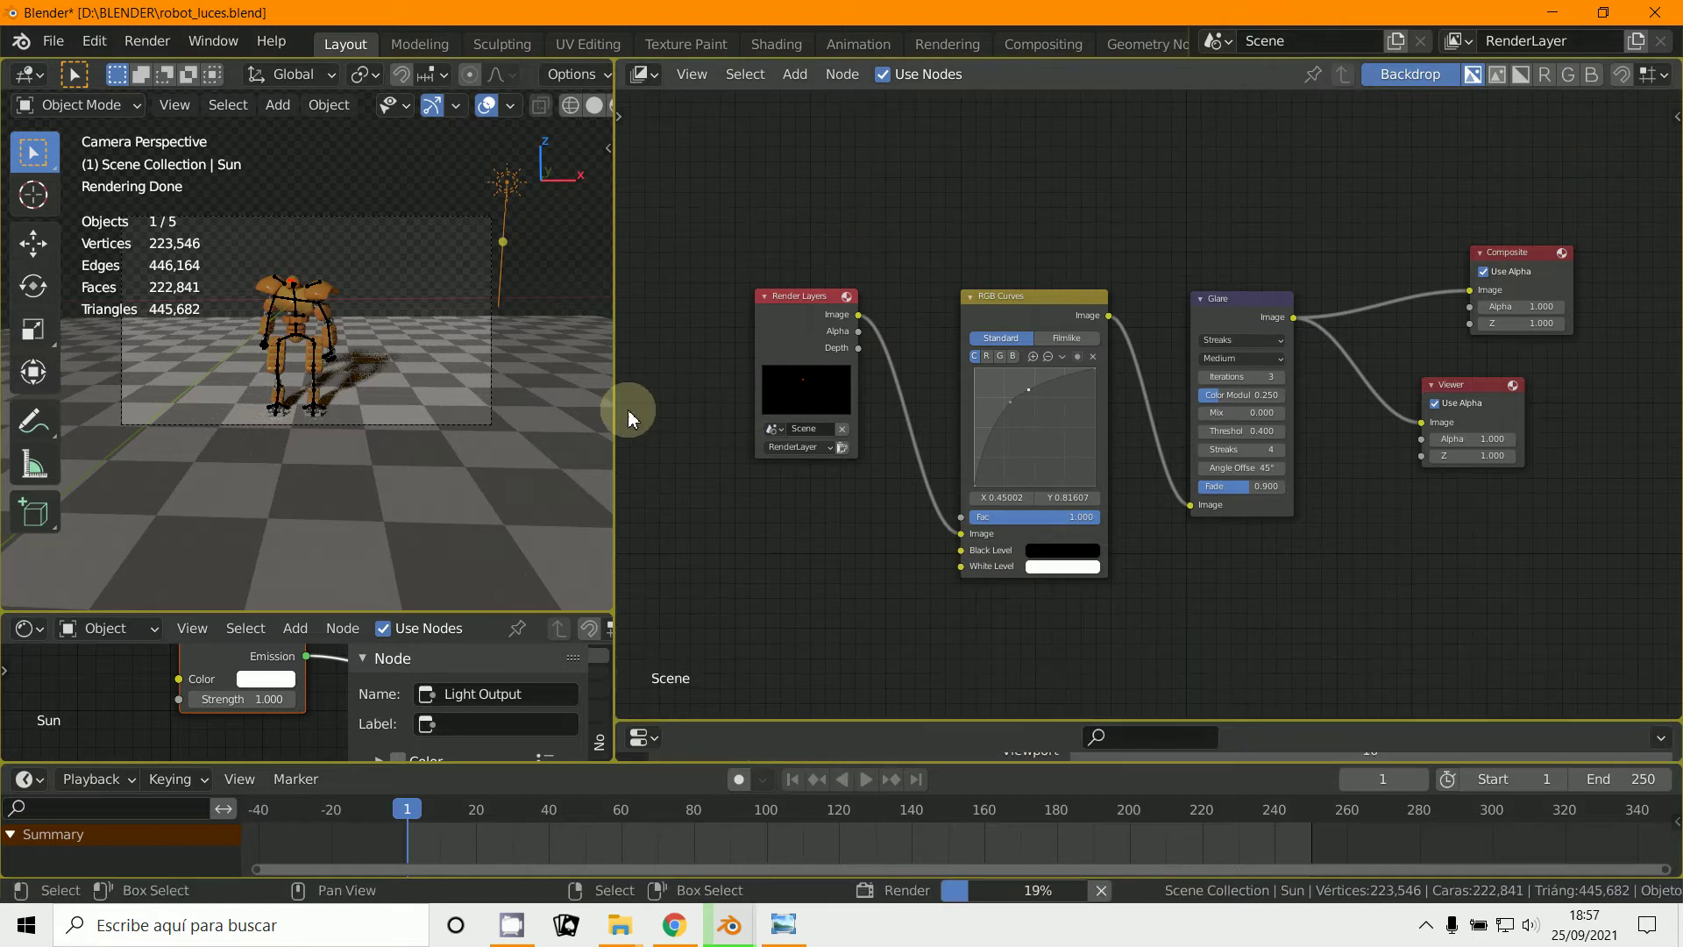
{"action": "left_click_drag", "start_coordinate": [615, 409], "coordinate": [477, 406]}
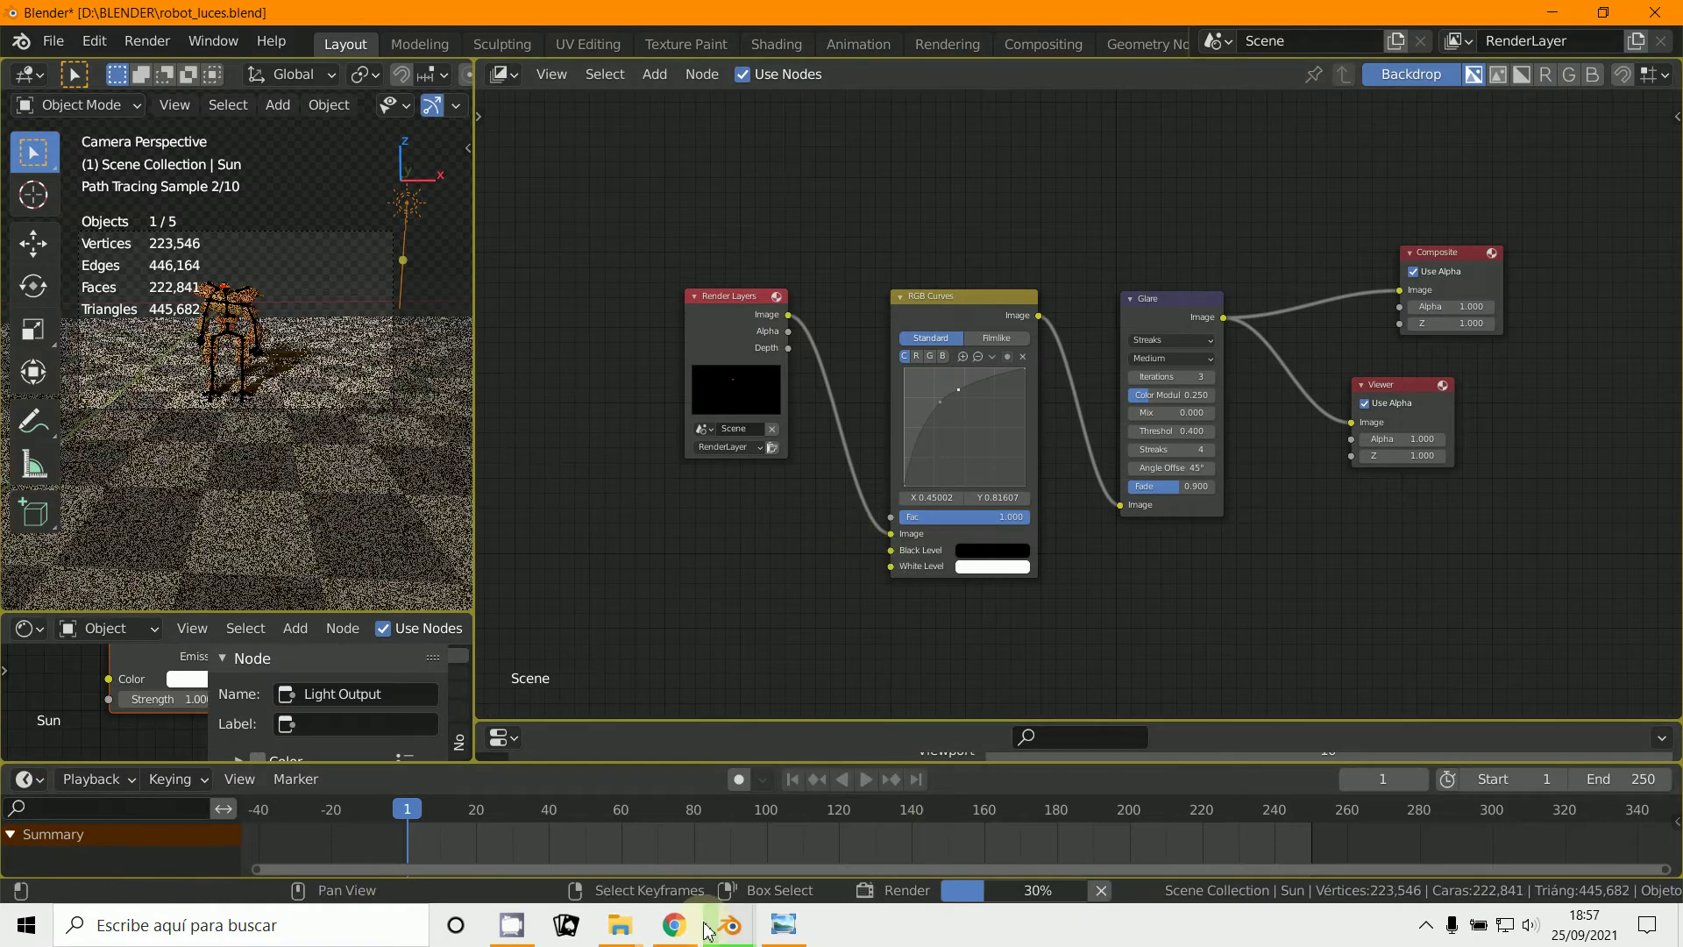
{"action": "mouse_move", "coordinate": [728, 929]}
{"action": "mouse_move", "coordinate": [868, 881]}
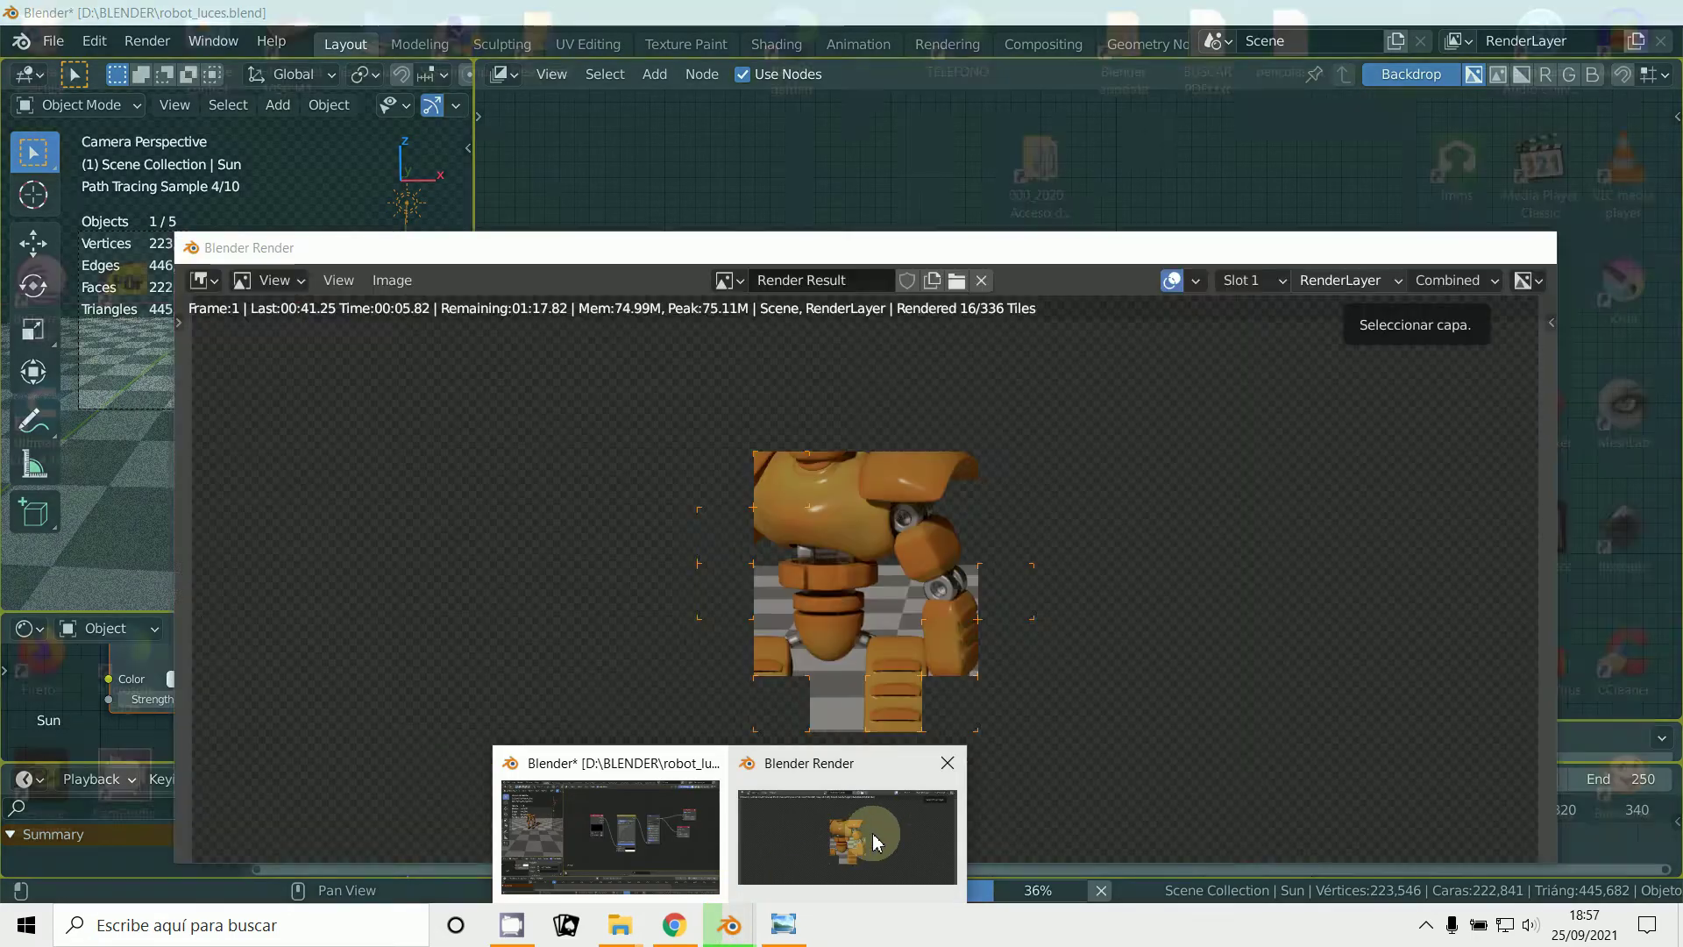
{"action": "left_click", "coordinate": [876, 842]}
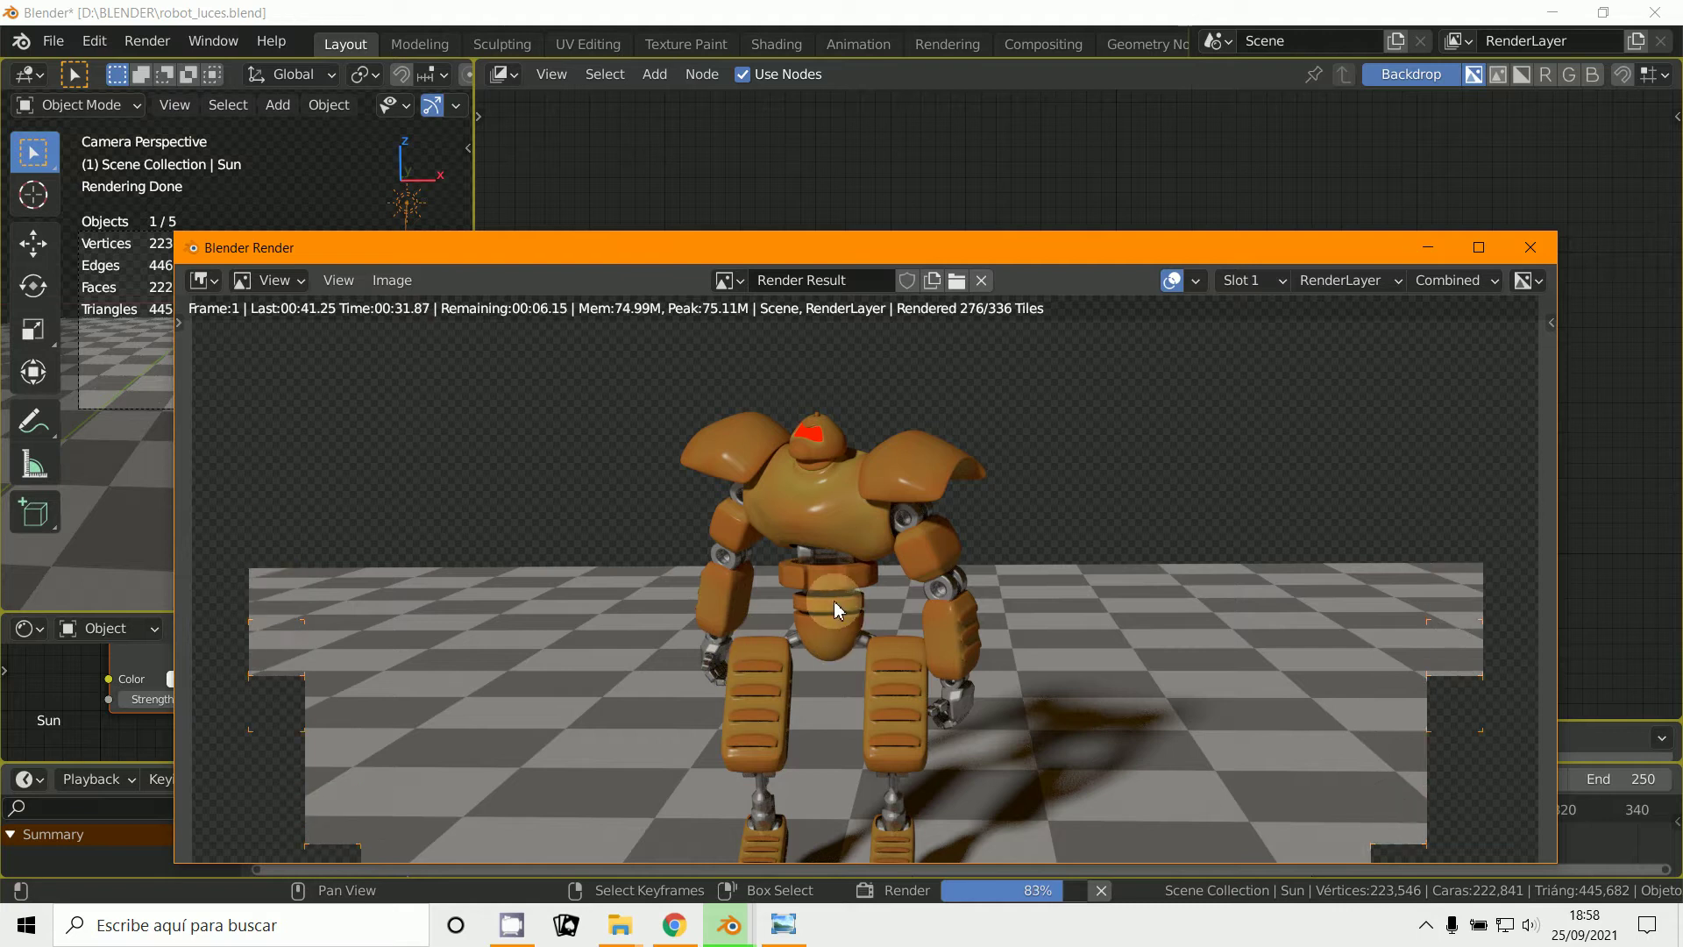
{"action": "left_click", "coordinate": [1427, 247]}
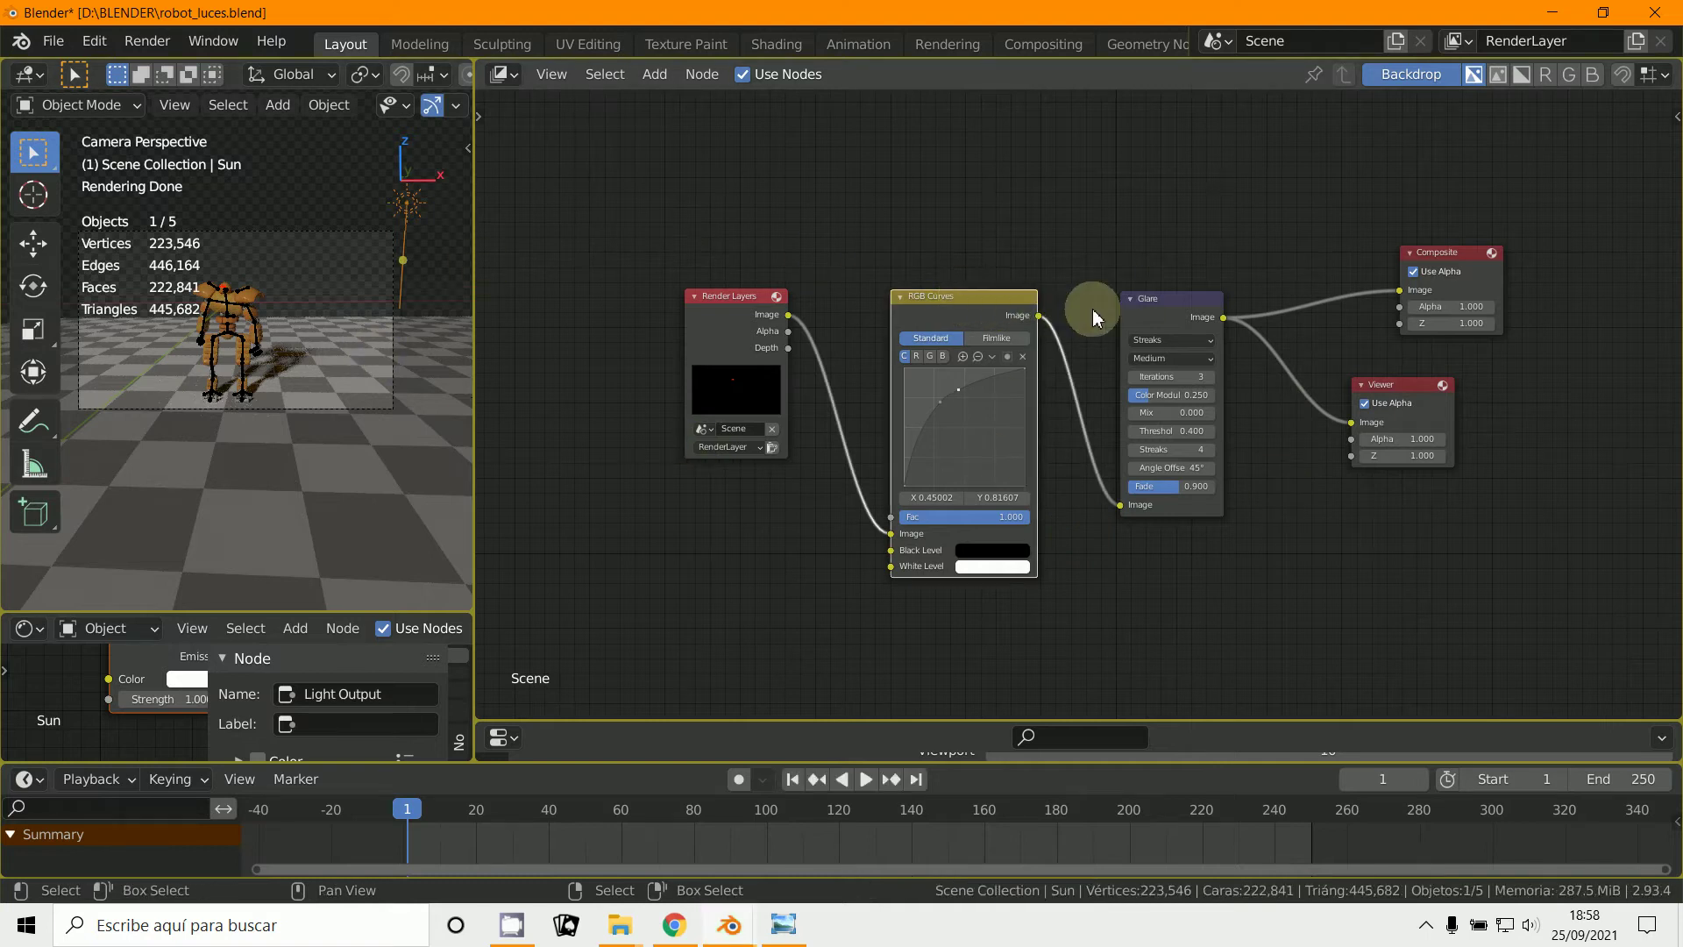
Step: Delete the RGB Curves and Glare nodes and link the Render Layers Image output directly to the Composite node
{"action": "left_click", "coordinate": [1143, 311], "text": "shift"}
{"action": "key", "text": "x"}
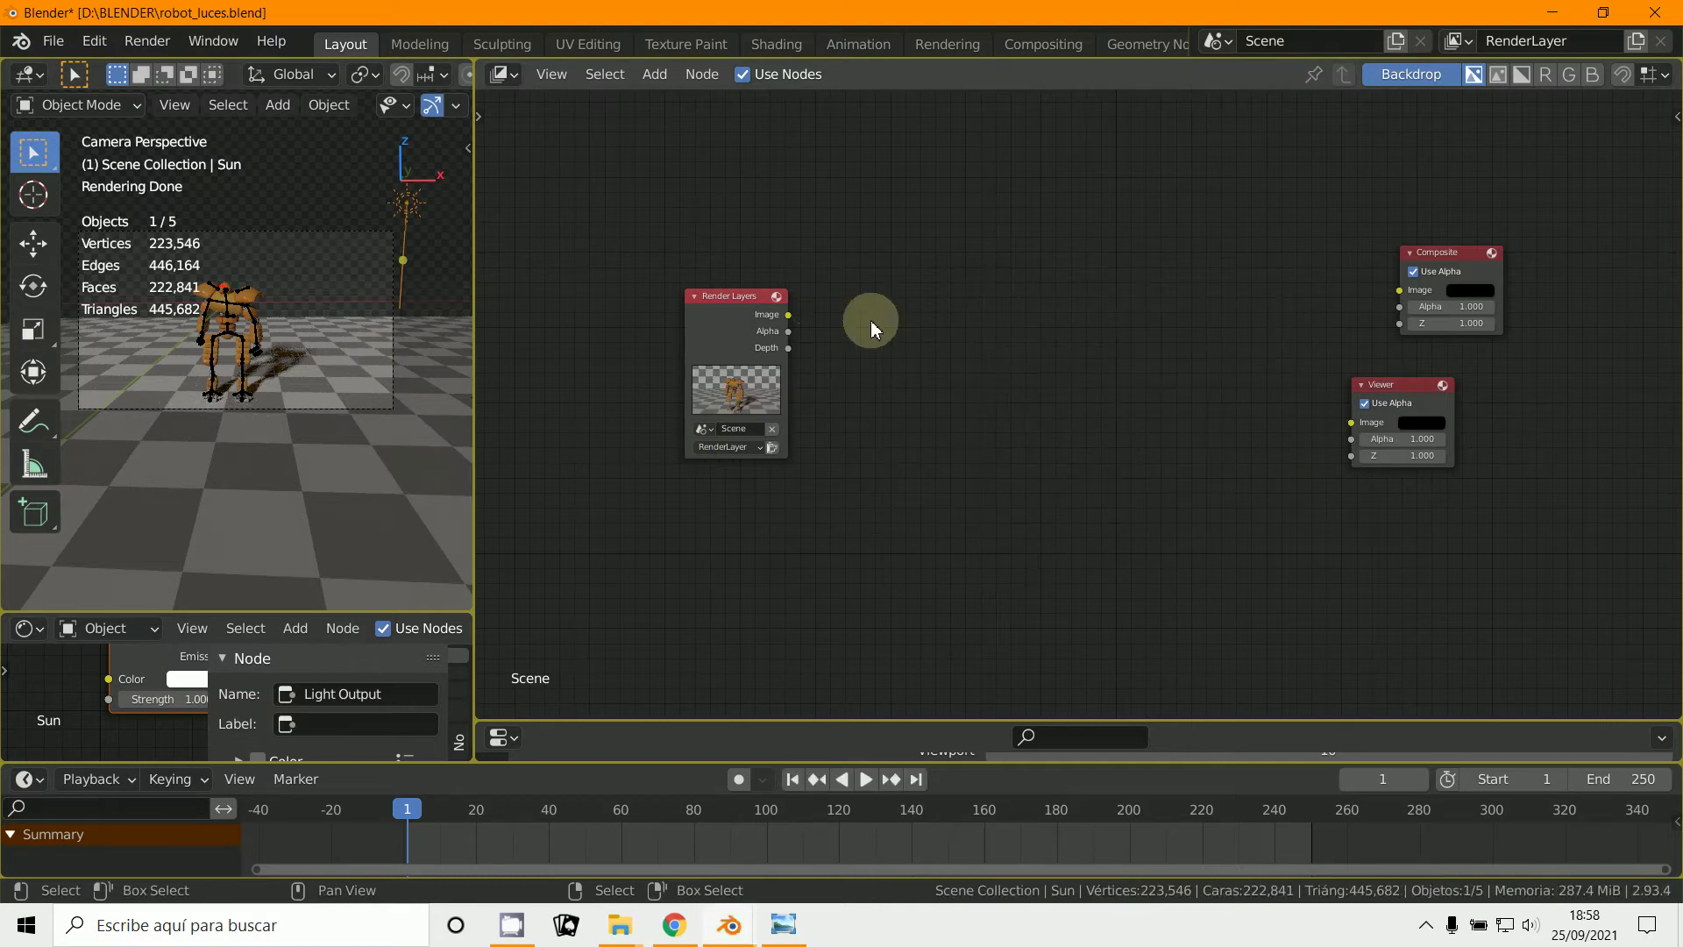
{"action": "left_click_drag", "start_coordinate": [788, 314], "coordinate": [1399, 289]}
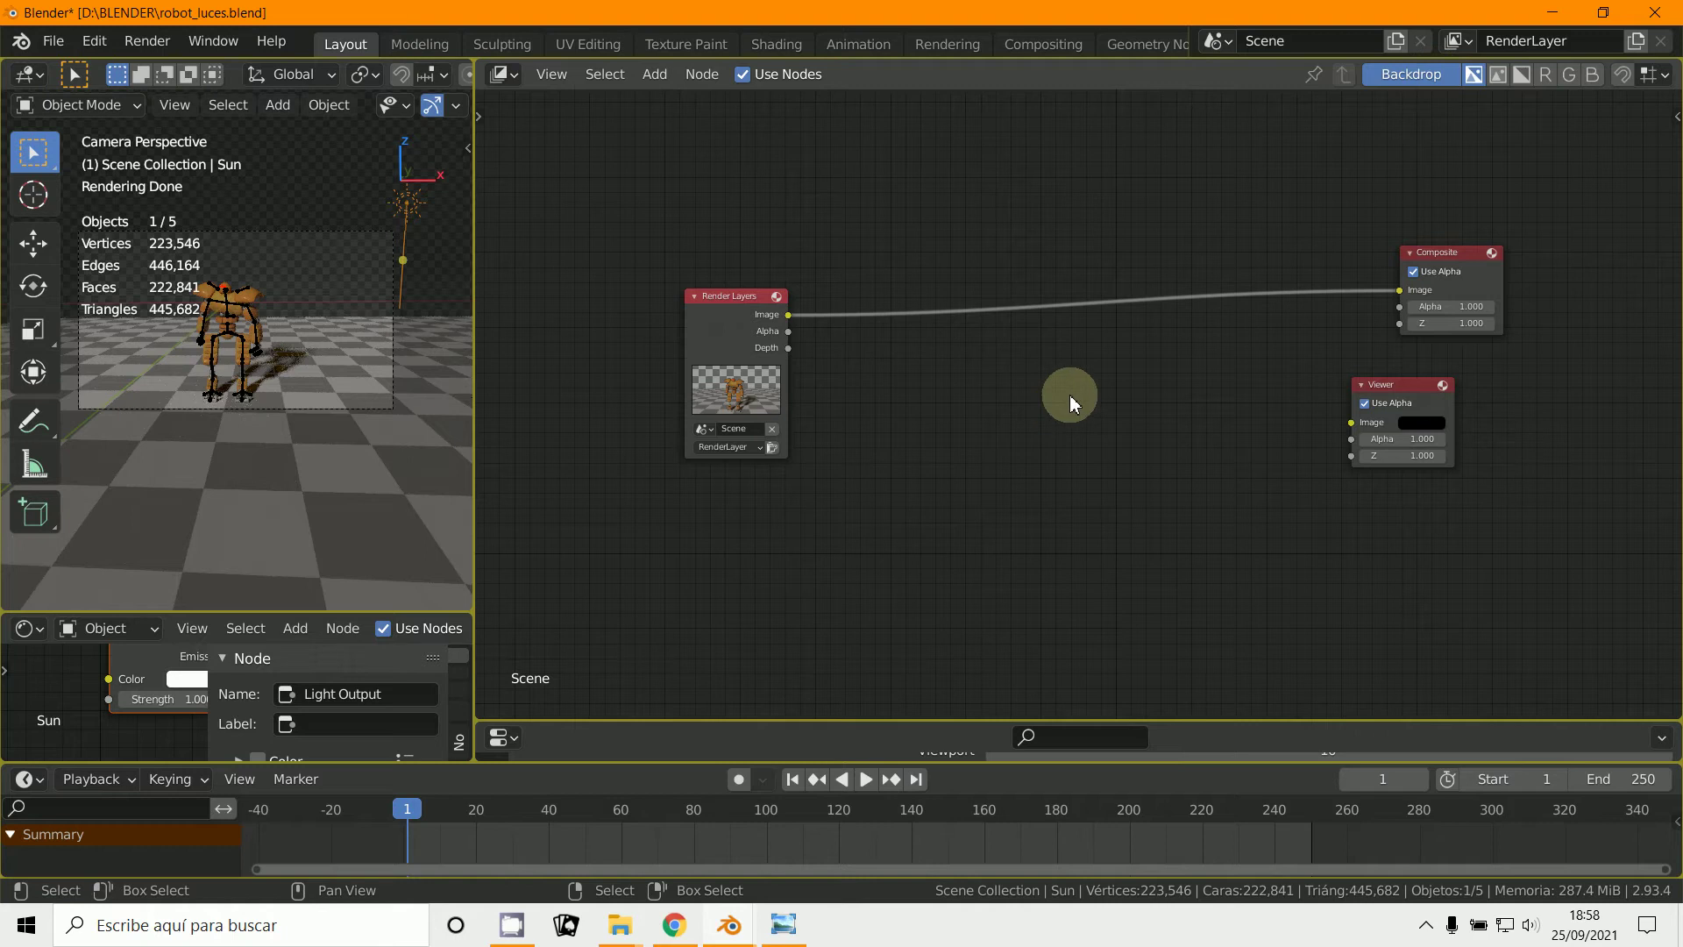
Step: Inspect the composited robot image in the render window and minimize the window again
{"action": "left_click", "coordinate": [1432, 77]}
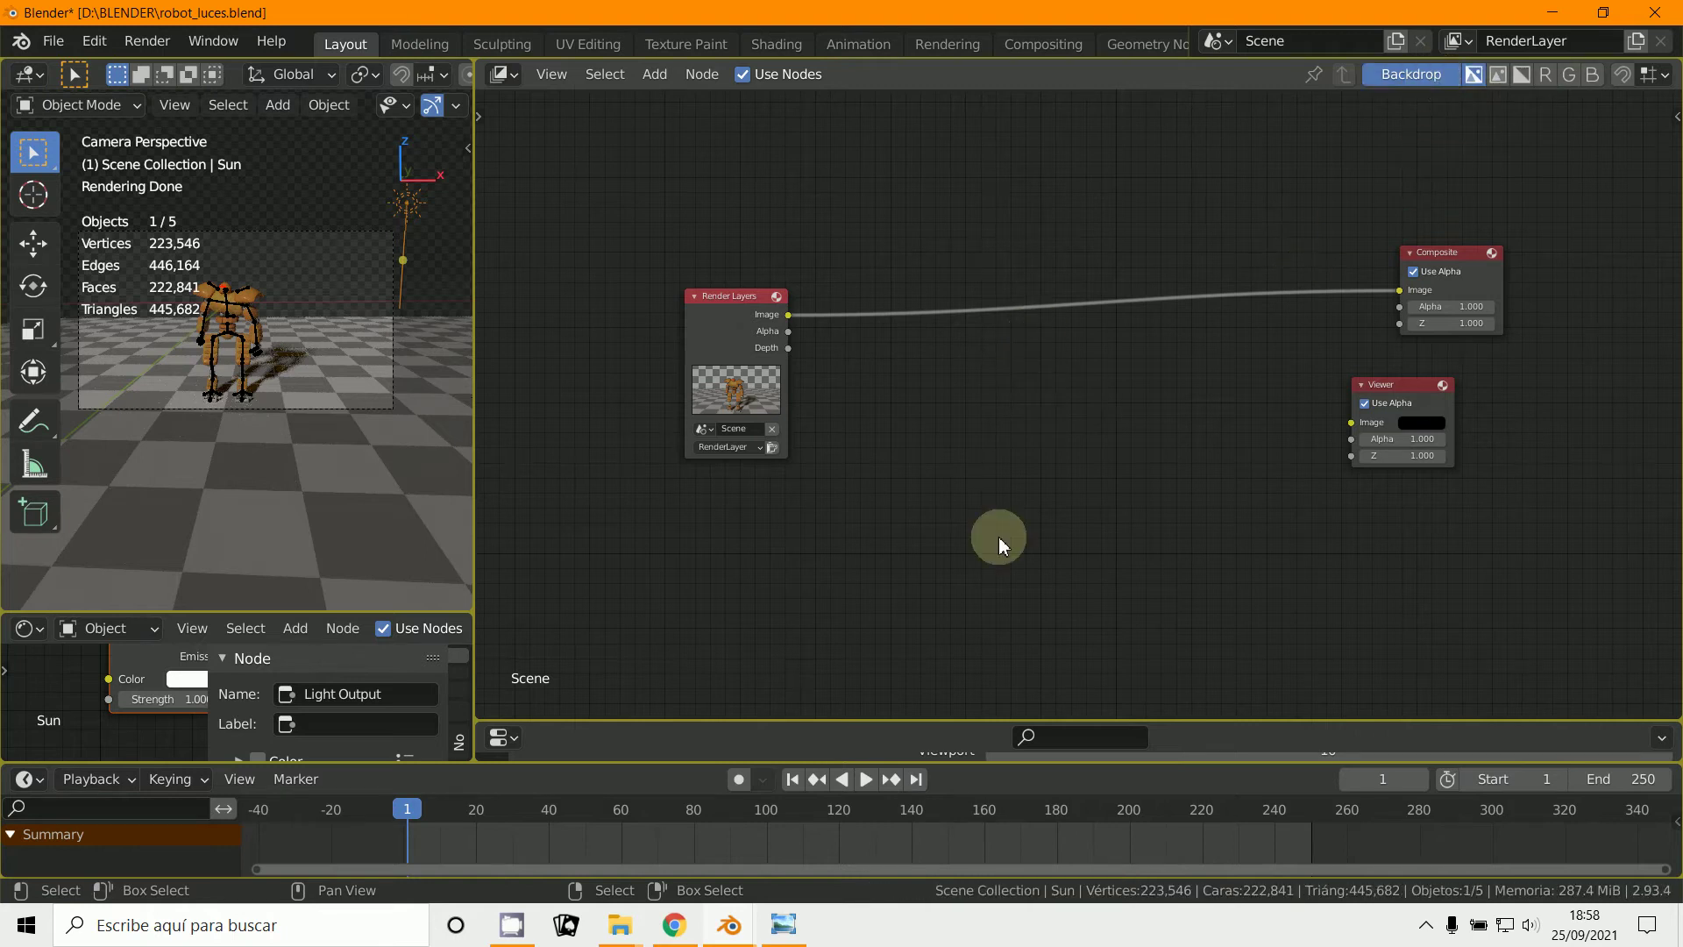
{"action": "left_click", "coordinate": [729, 925]}
{"action": "left_click", "coordinate": [788, 876]}
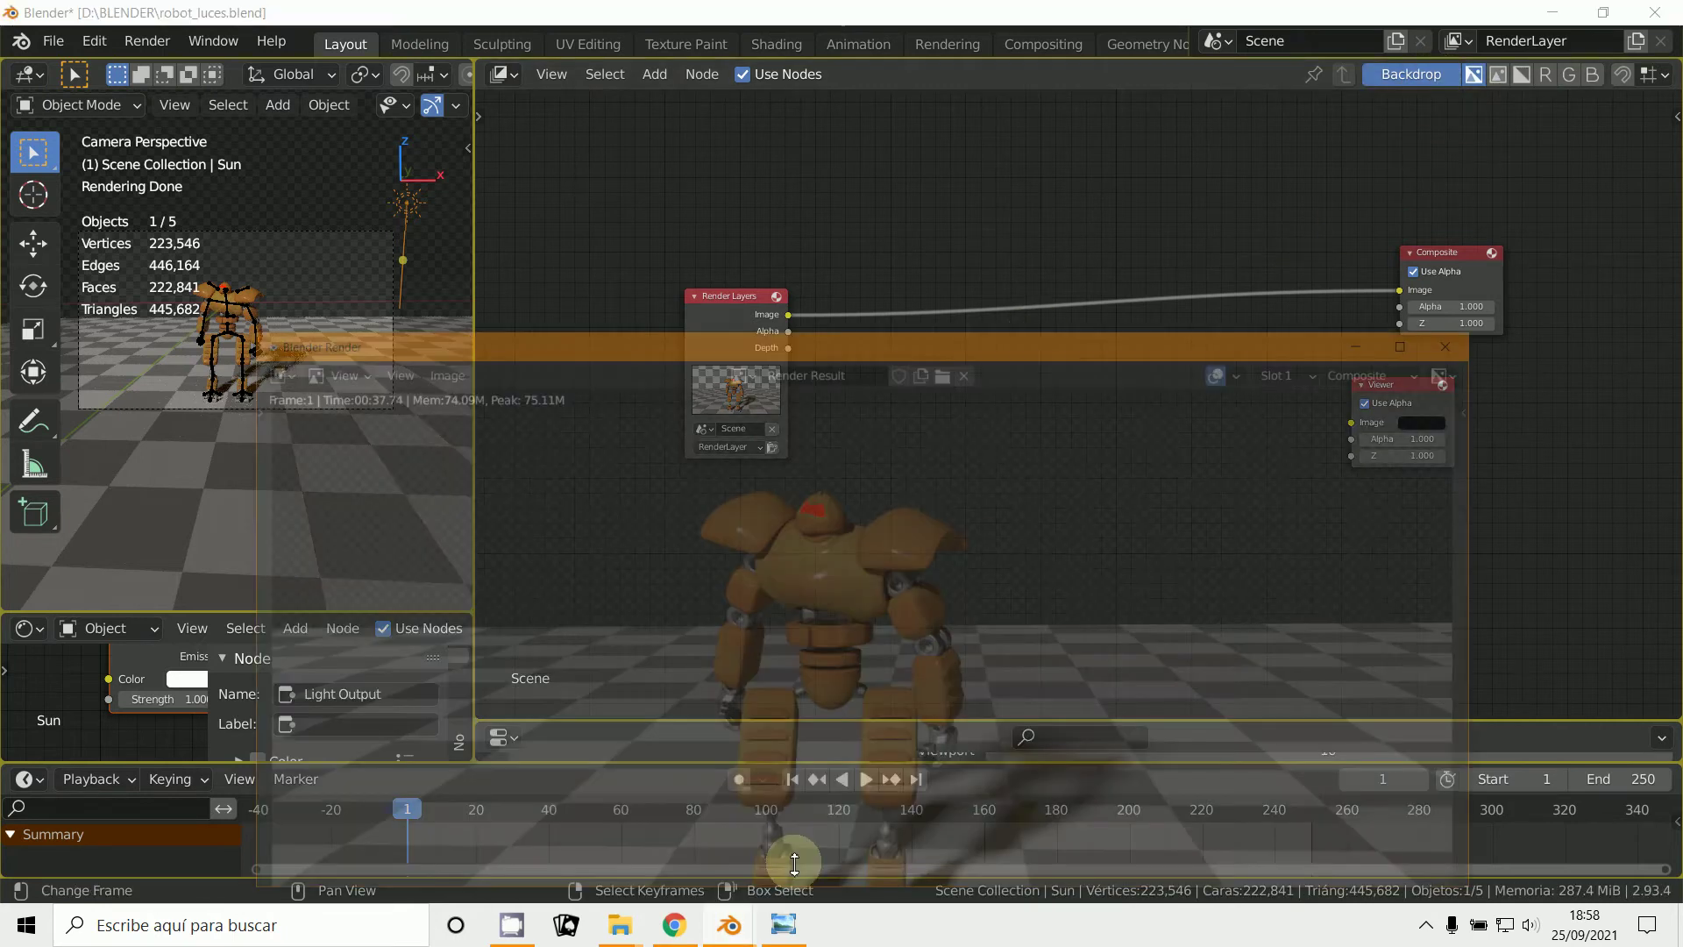
{"action": "scroll", "coordinate": [906, 724], "scroll_direction": "up", "scroll_amount": 2}
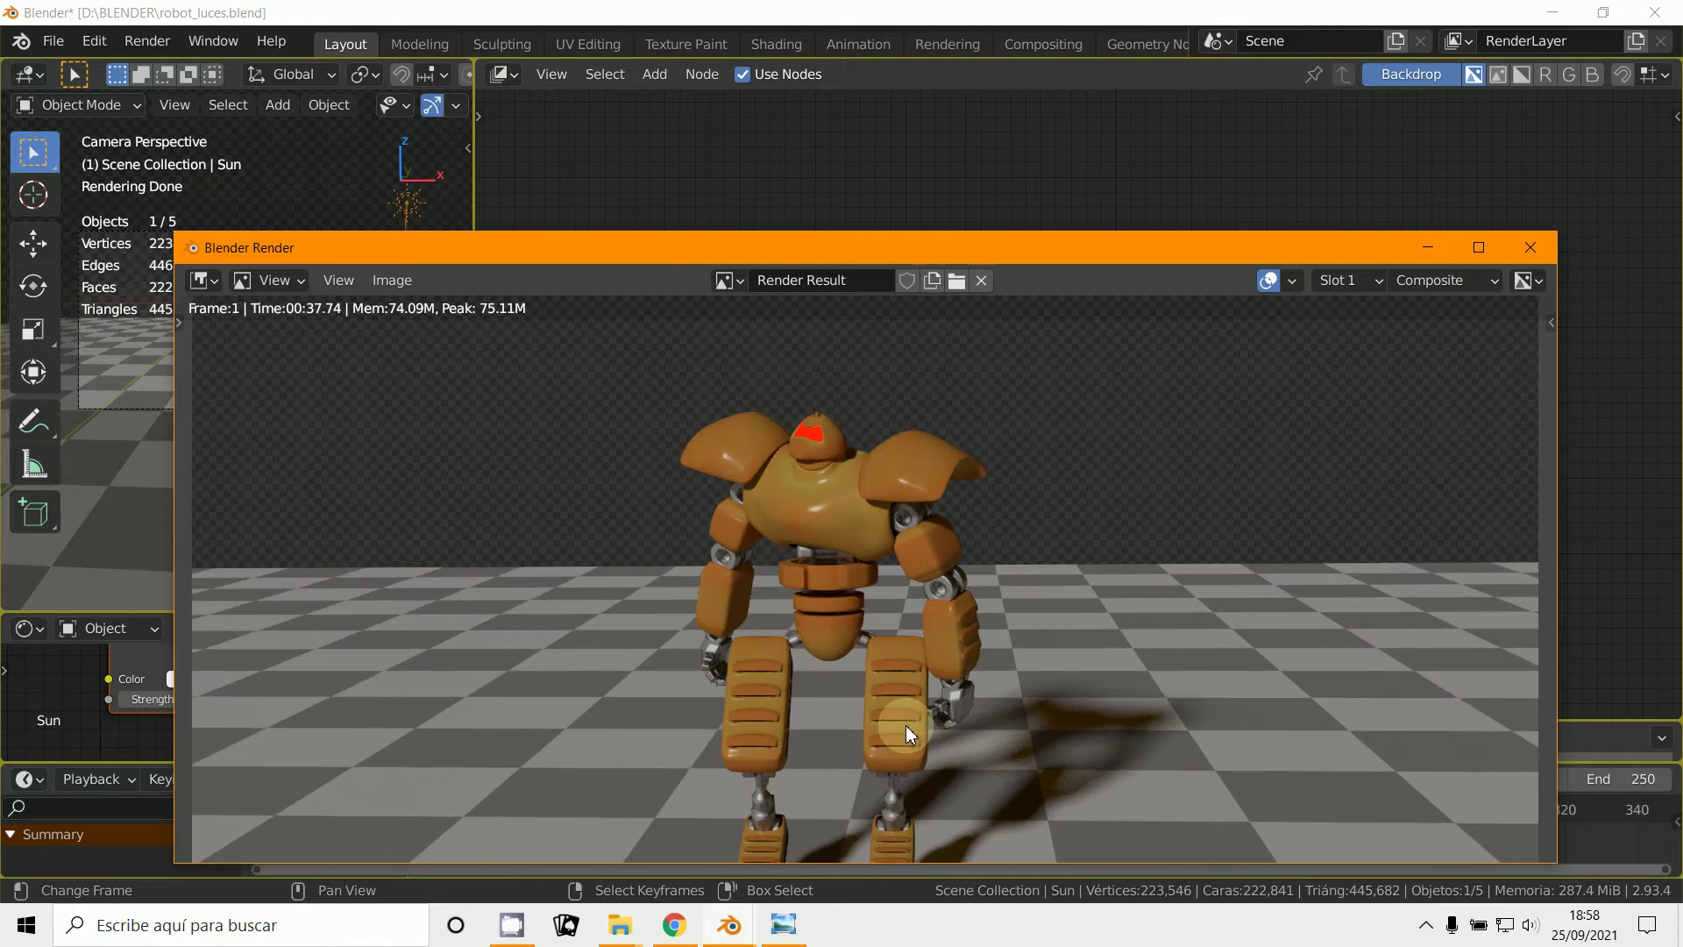
{"action": "scroll", "coordinate": [907, 724], "scroll_direction": "down", "scroll_amount": 2}
{"action": "left_click", "coordinate": [1434, 250]}
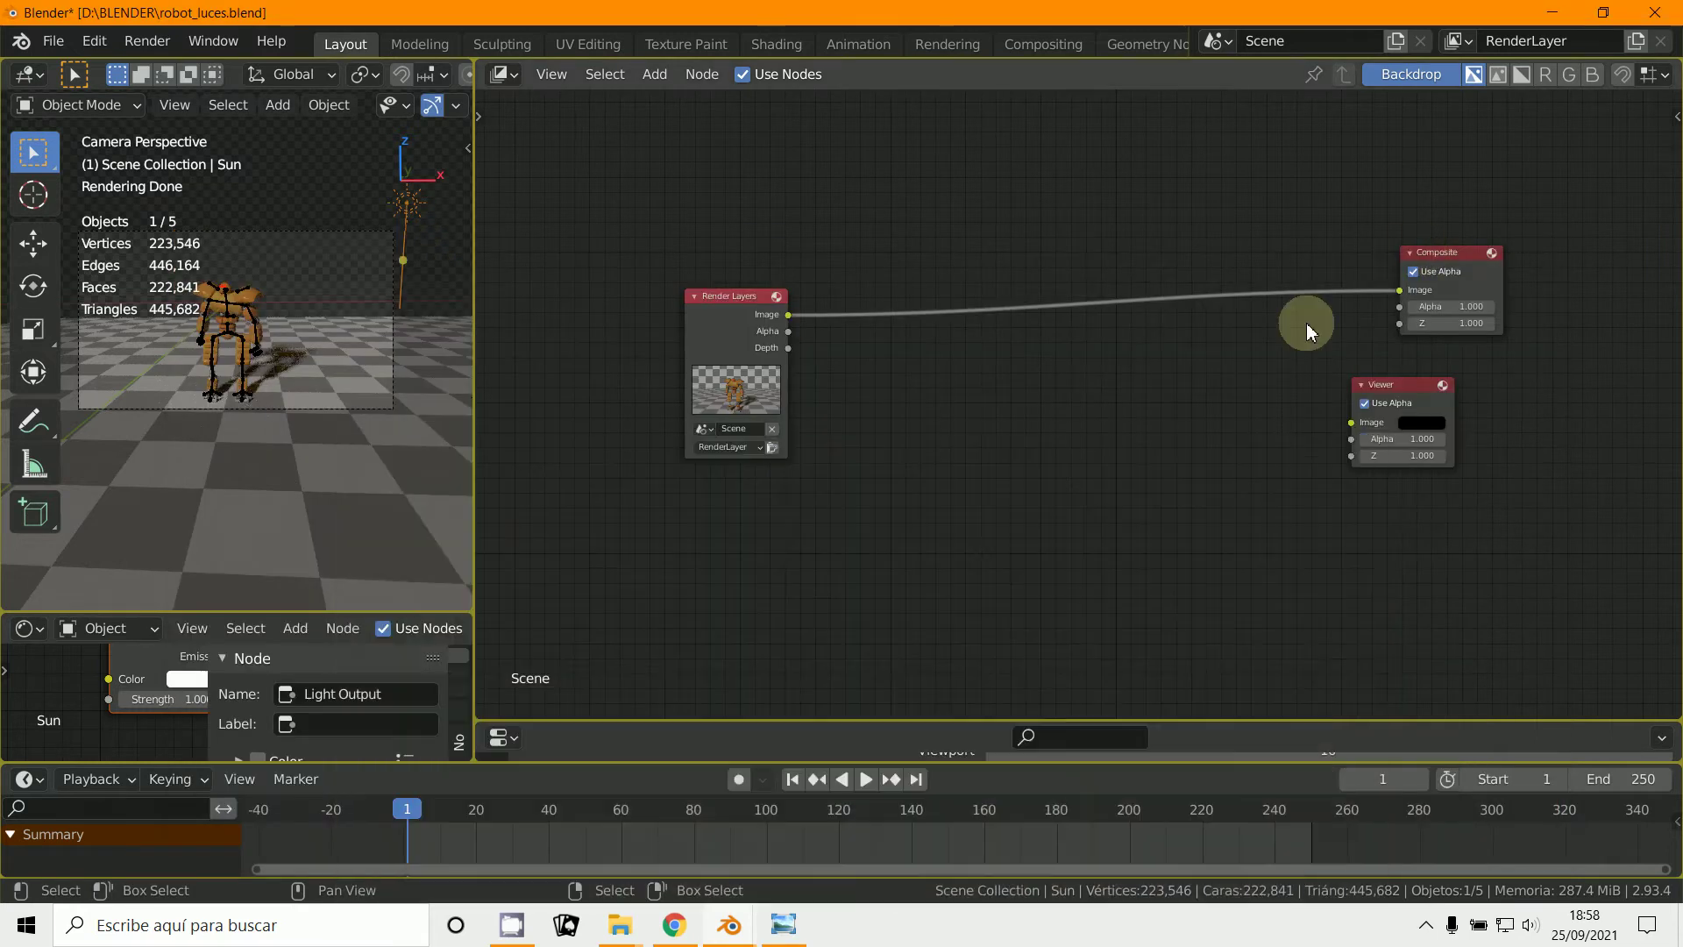
Step: Show the Compositor backdrop and link the Render Layers Image output to the Viewer node
{"action": "left_click", "coordinate": [1427, 79]}
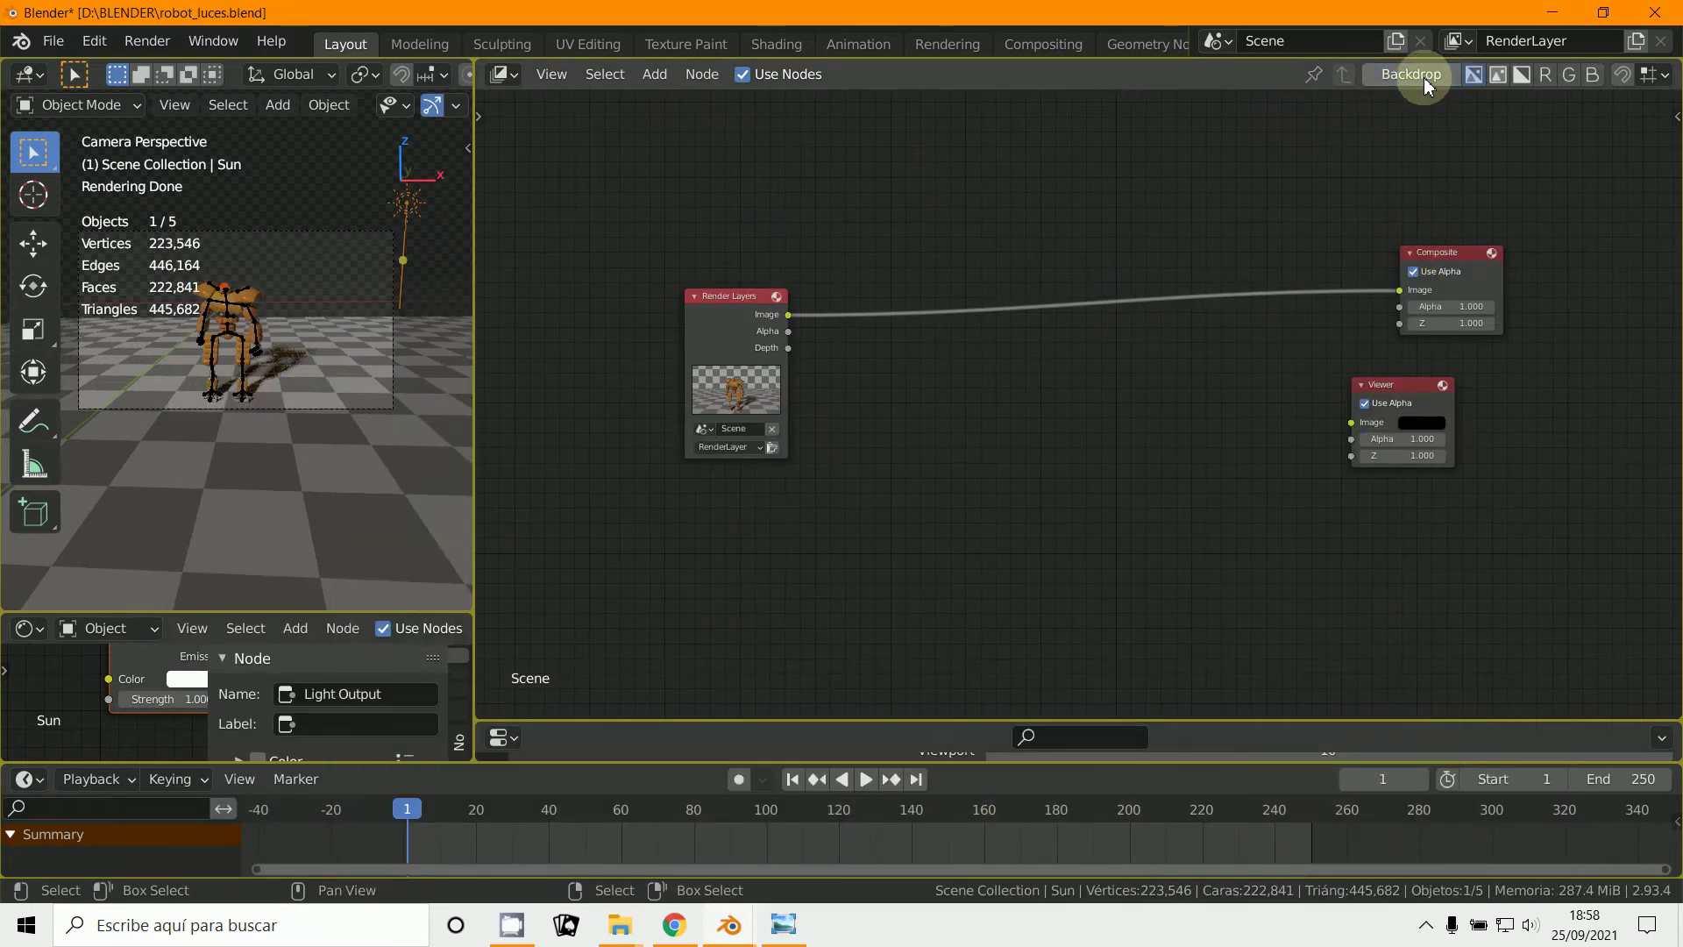
{"action": "left_click_drag", "start_coordinate": [1403, 386], "coordinate": [1435, 372]}
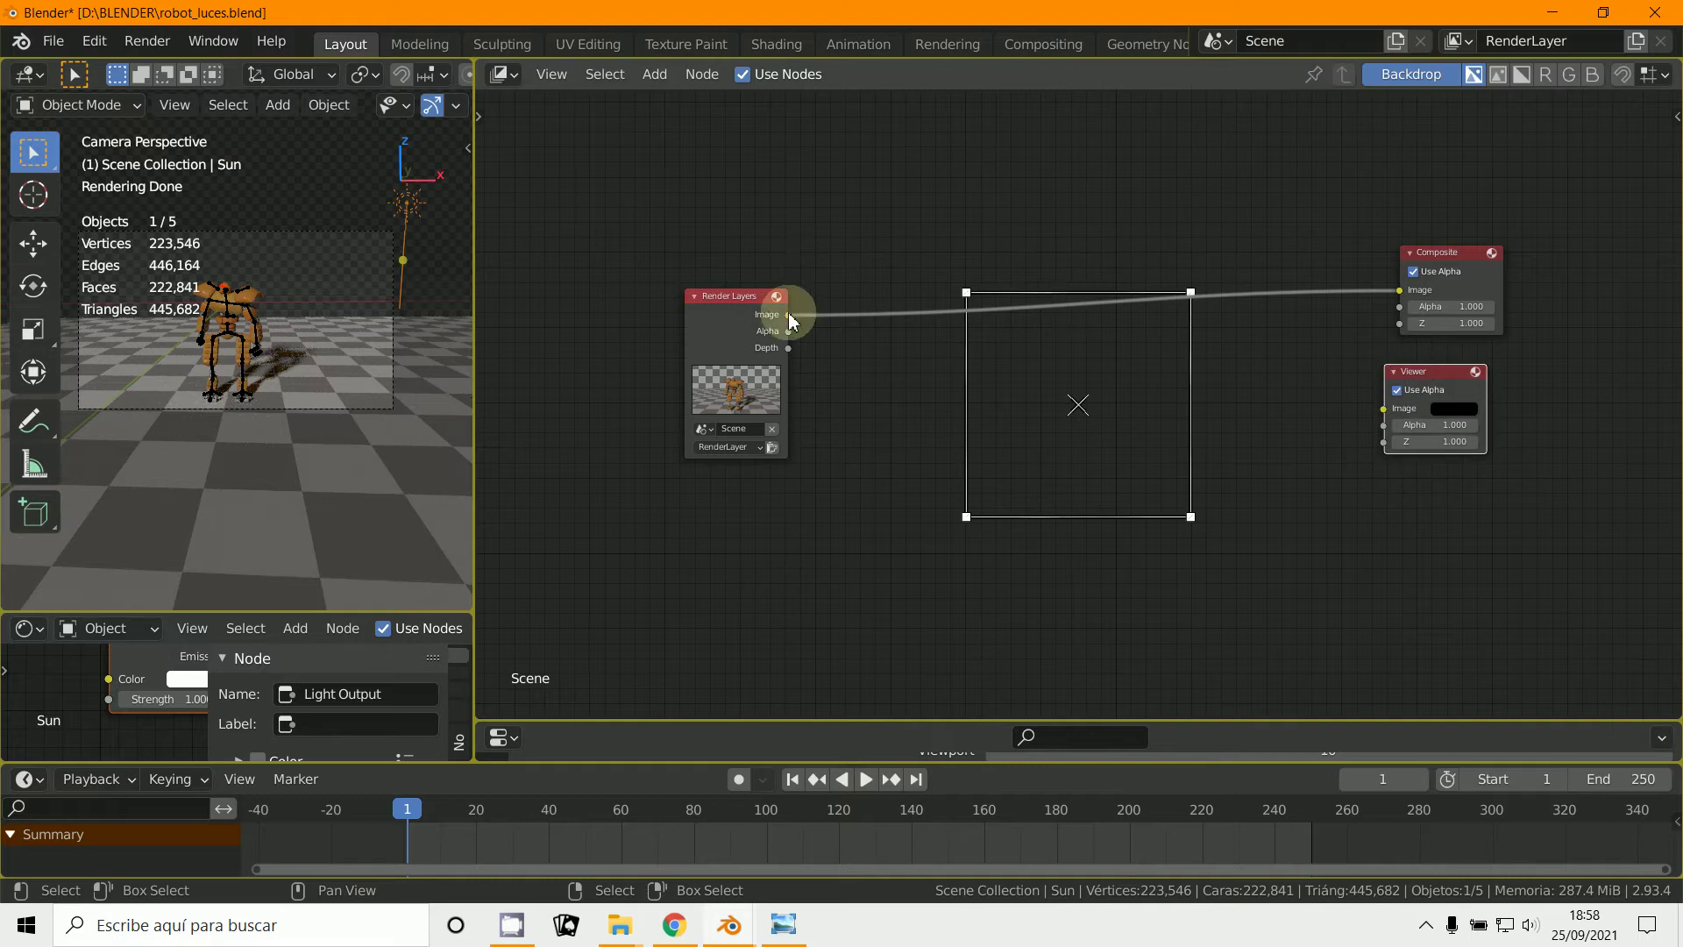
{"action": "left_click_drag", "start_coordinate": [789, 315], "coordinate": [1384, 409]}
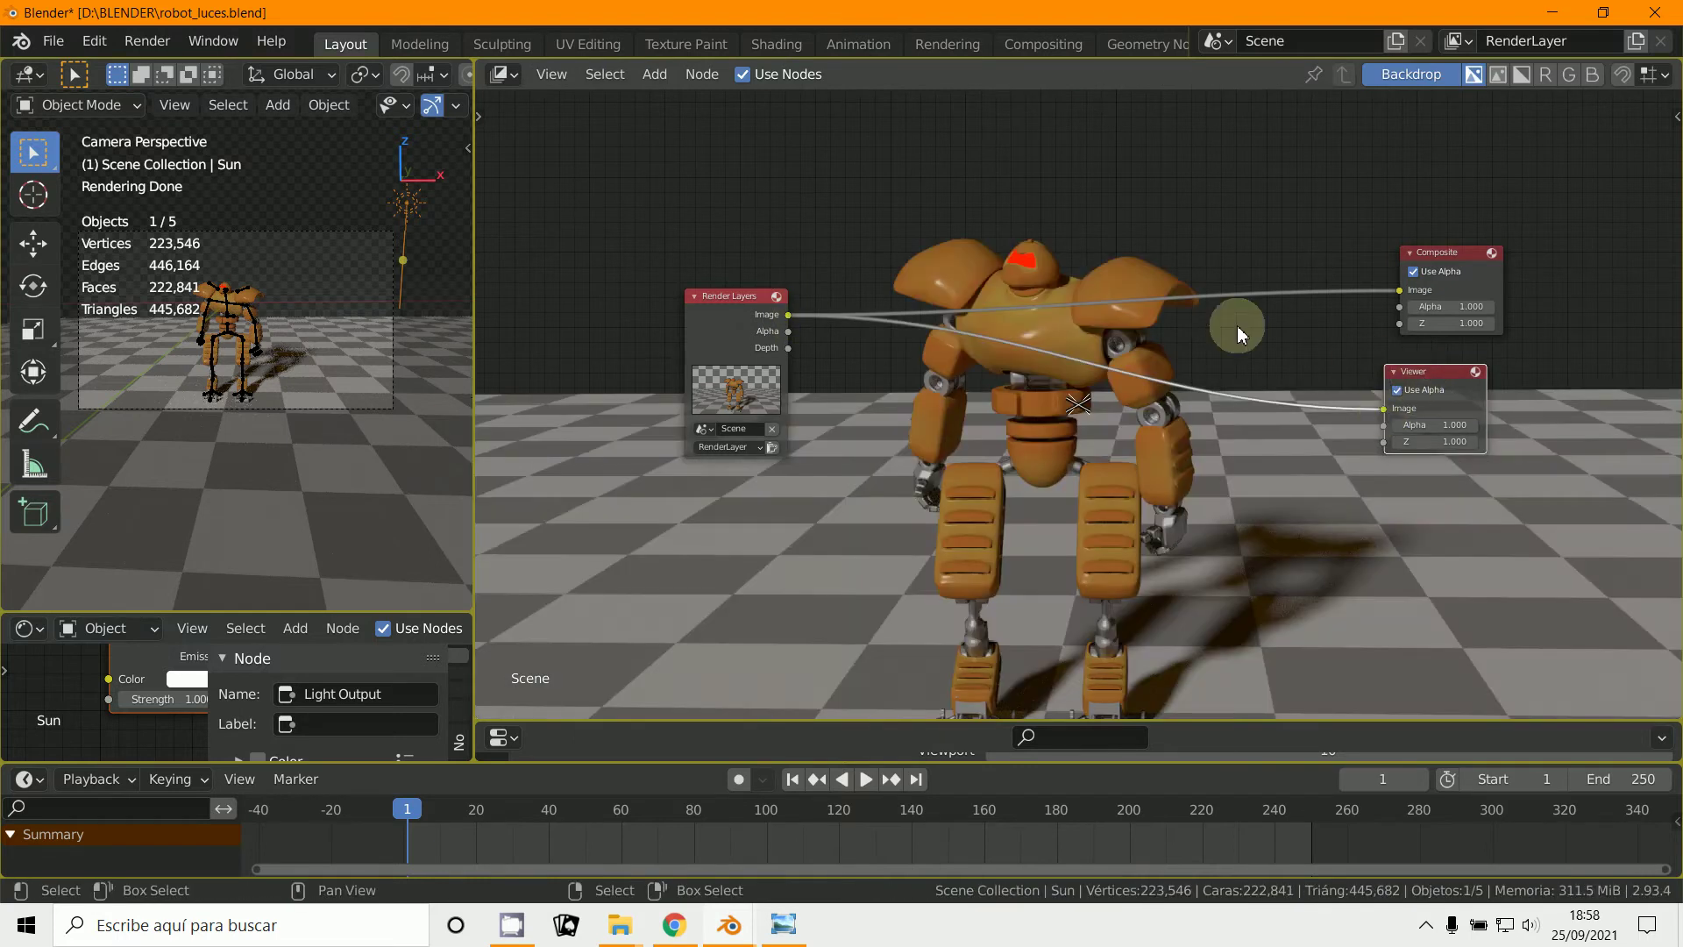
Step: Look through the addable Output nodes without adding one, and align the Viewer node beneath the Composite node
{"action": "left_click", "coordinate": [654, 75]}
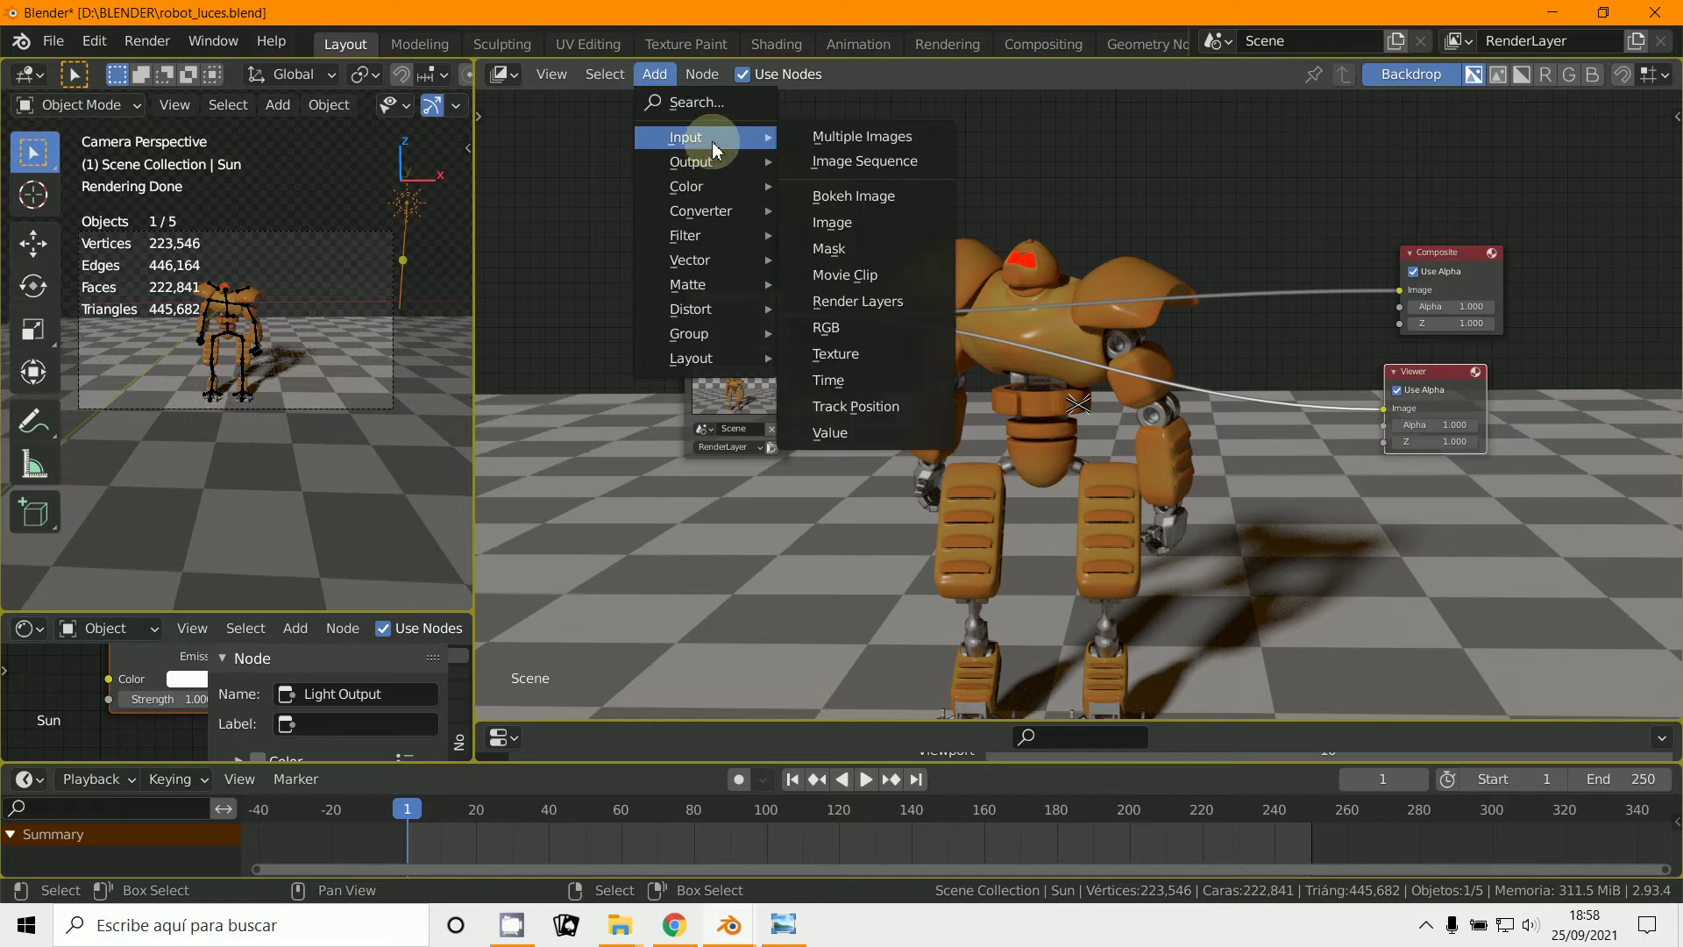
{"action": "mouse_move", "coordinate": [693, 162]}
{"action": "left_click", "coordinate": [842, 267]}
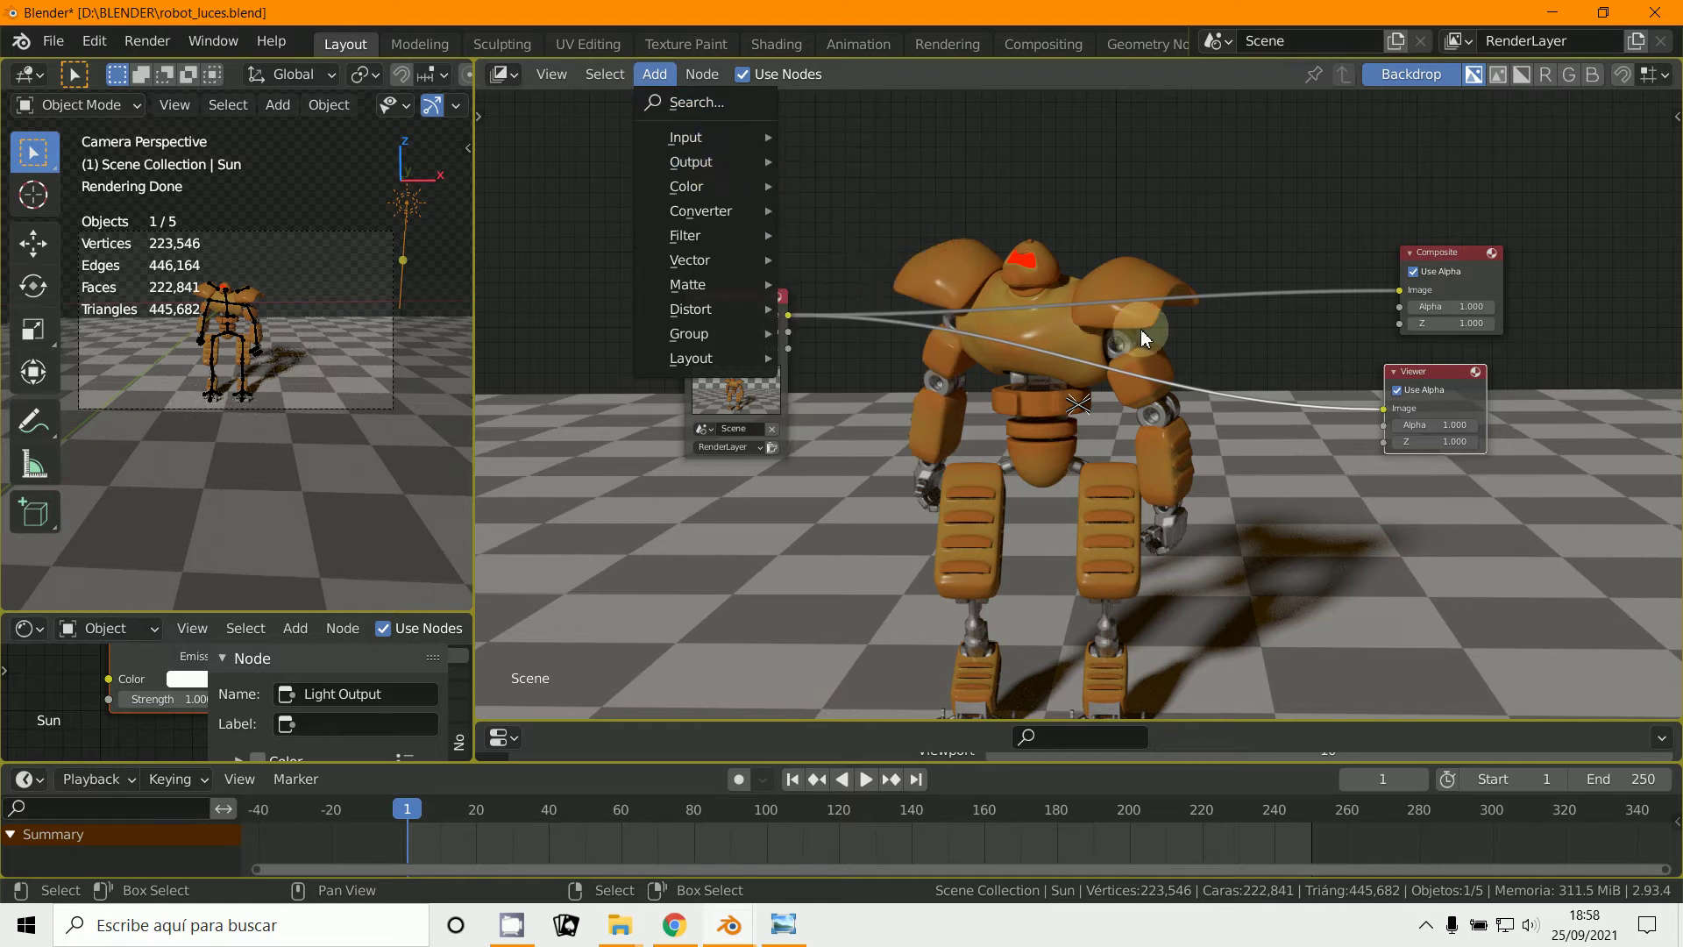
{"action": "left_click", "coordinate": [1466, 393]}
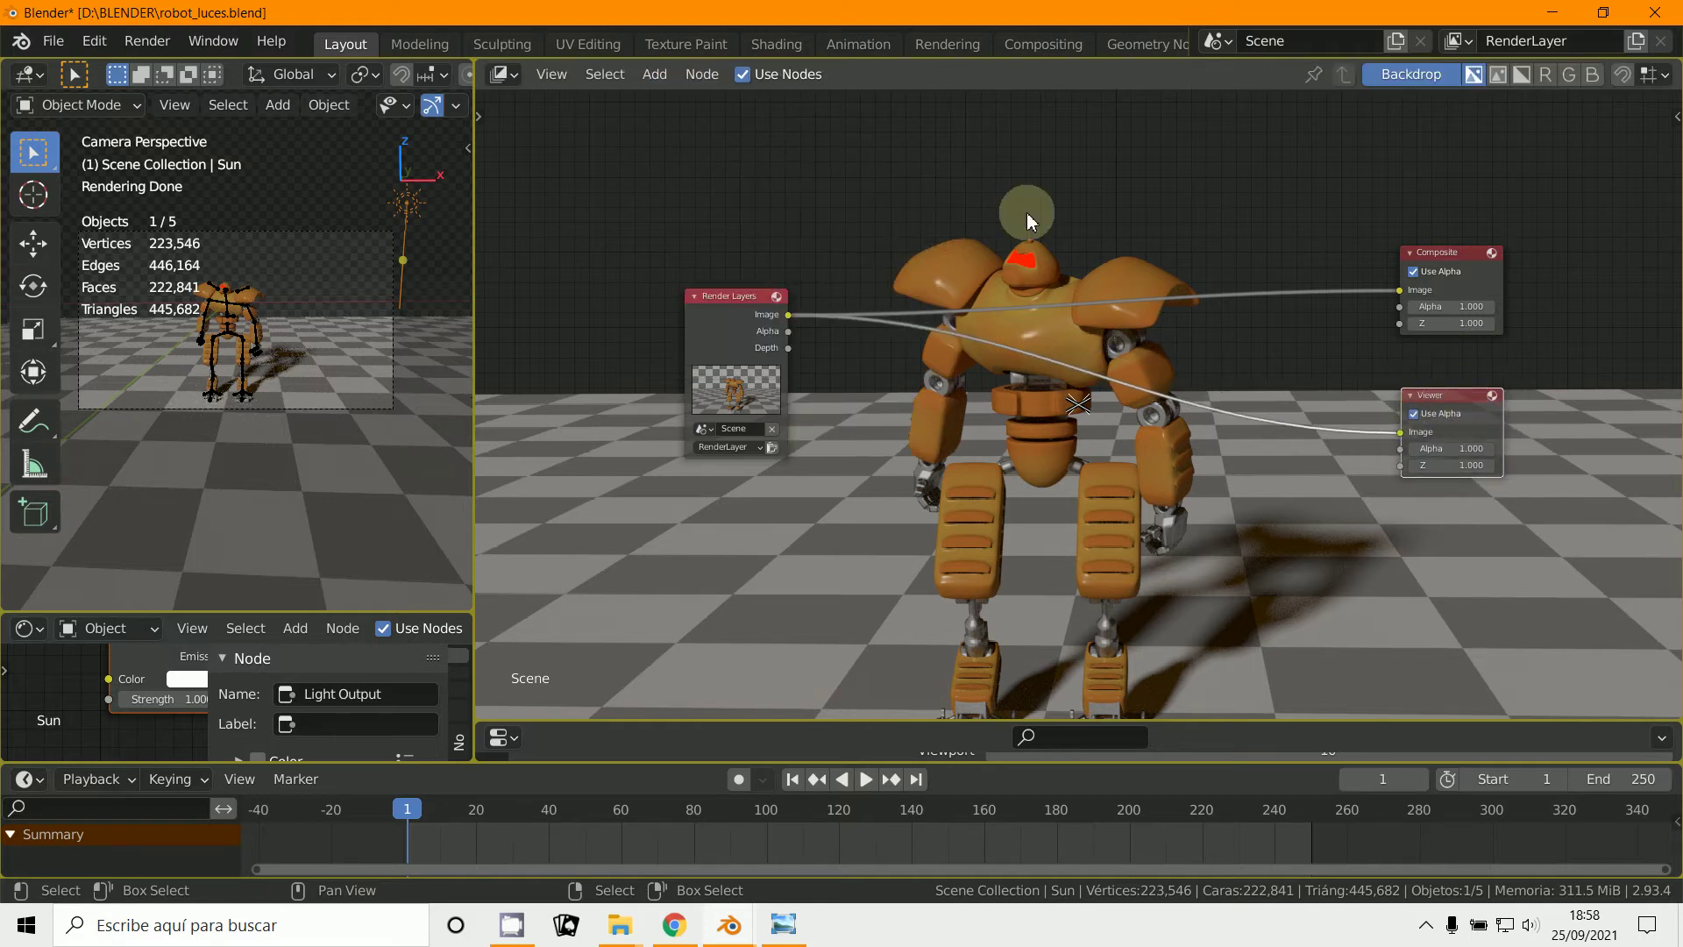
{"action": "scroll", "coordinate": [1051, 210], "scroll_direction": "up", "scroll_amount": 1}
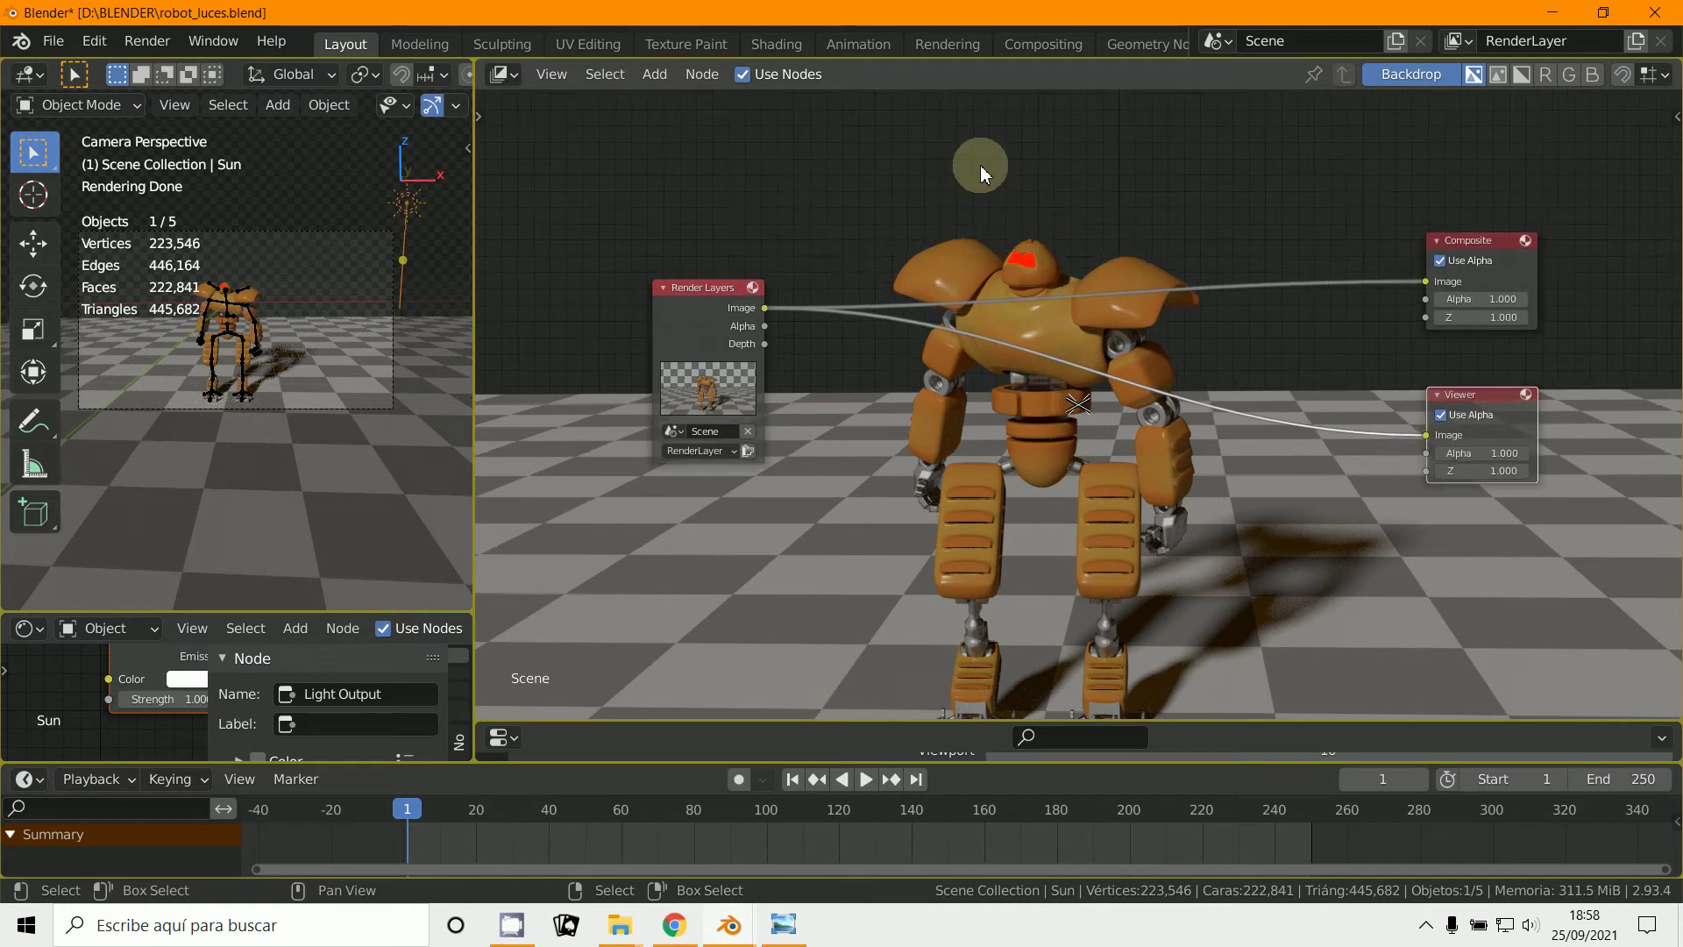
Step: Disconnect the Render Layers link from the Viewer node's Image input
{"action": "left_click", "coordinate": [1456, 435]}
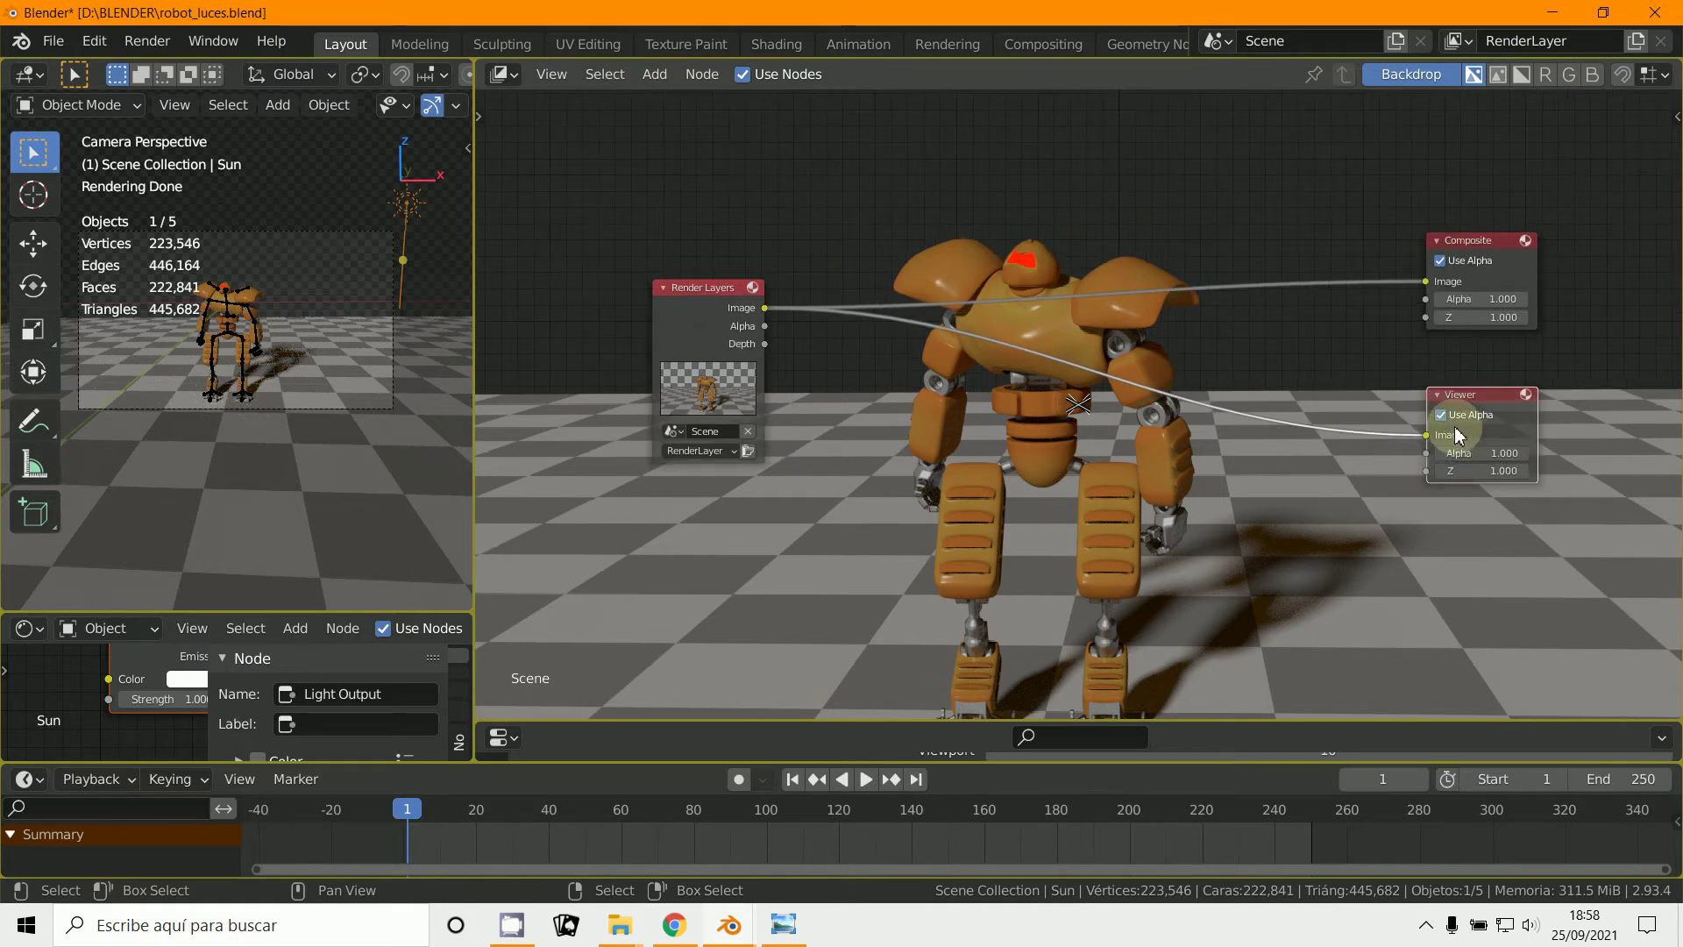
{"action": "left_click_drag", "start_coordinate": [1427, 436], "coordinate": [1431, 304]}
{"action": "left_click", "coordinate": [675, 212]}
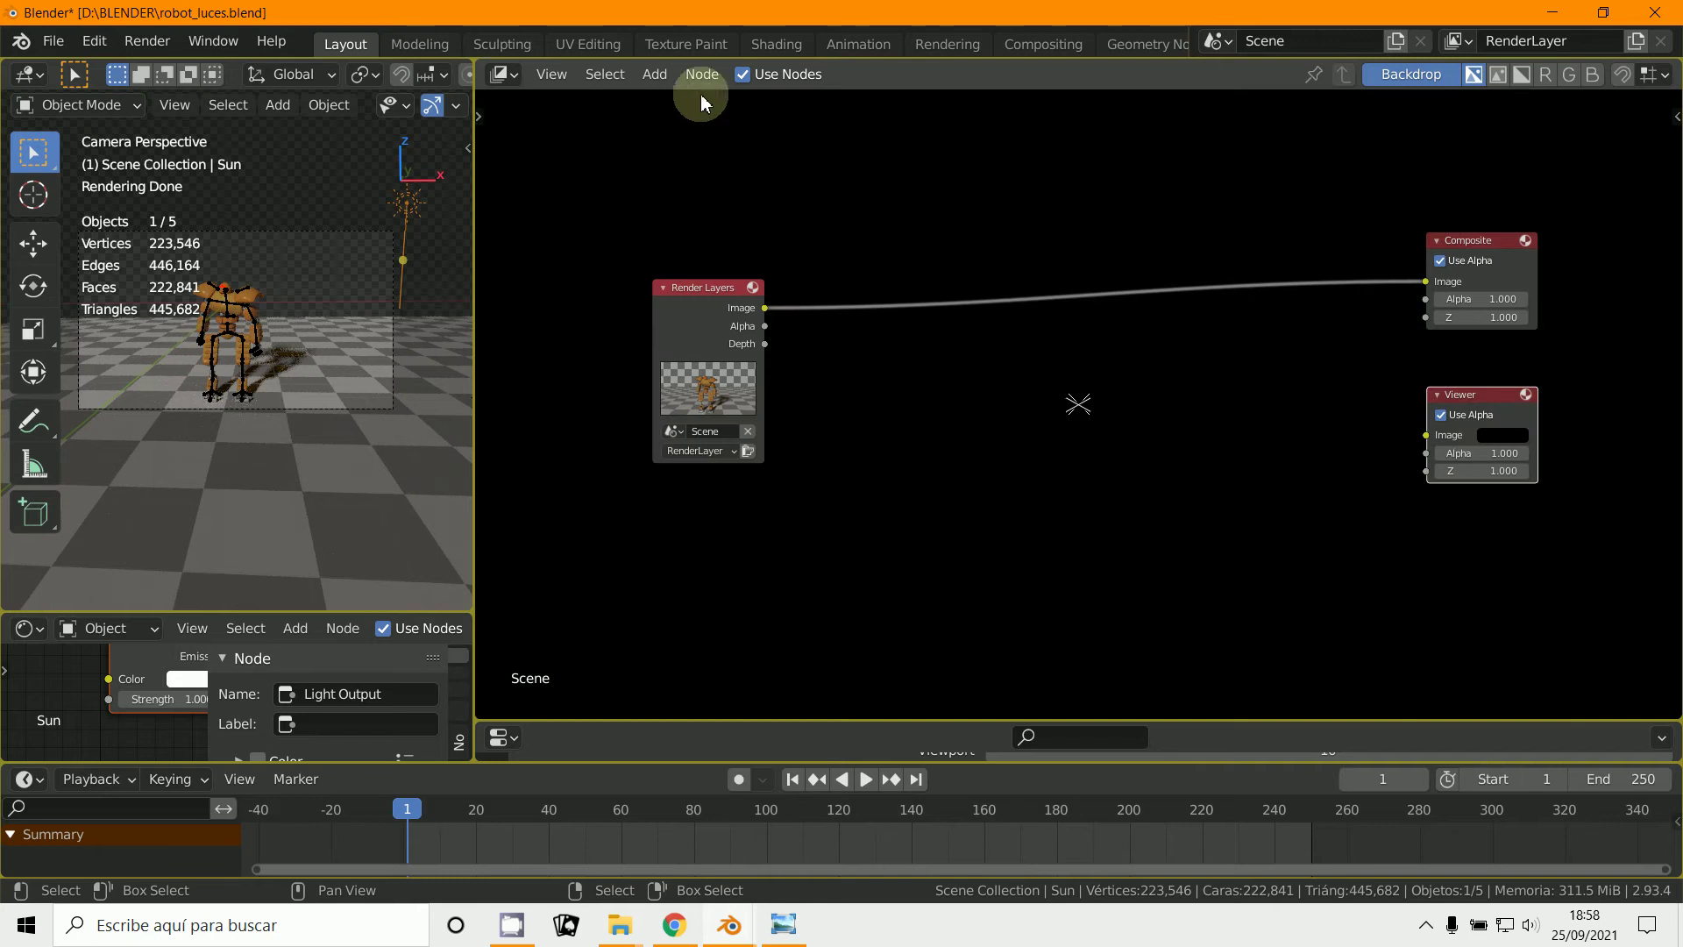
Step: Insert a Mix color node between Render Layers and Composite, and move the incoming image link to its second Image input
{"action": "left_click", "coordinate": [655, 74]}
{"action": "mouse_move", "coordinate": [706, 197]}
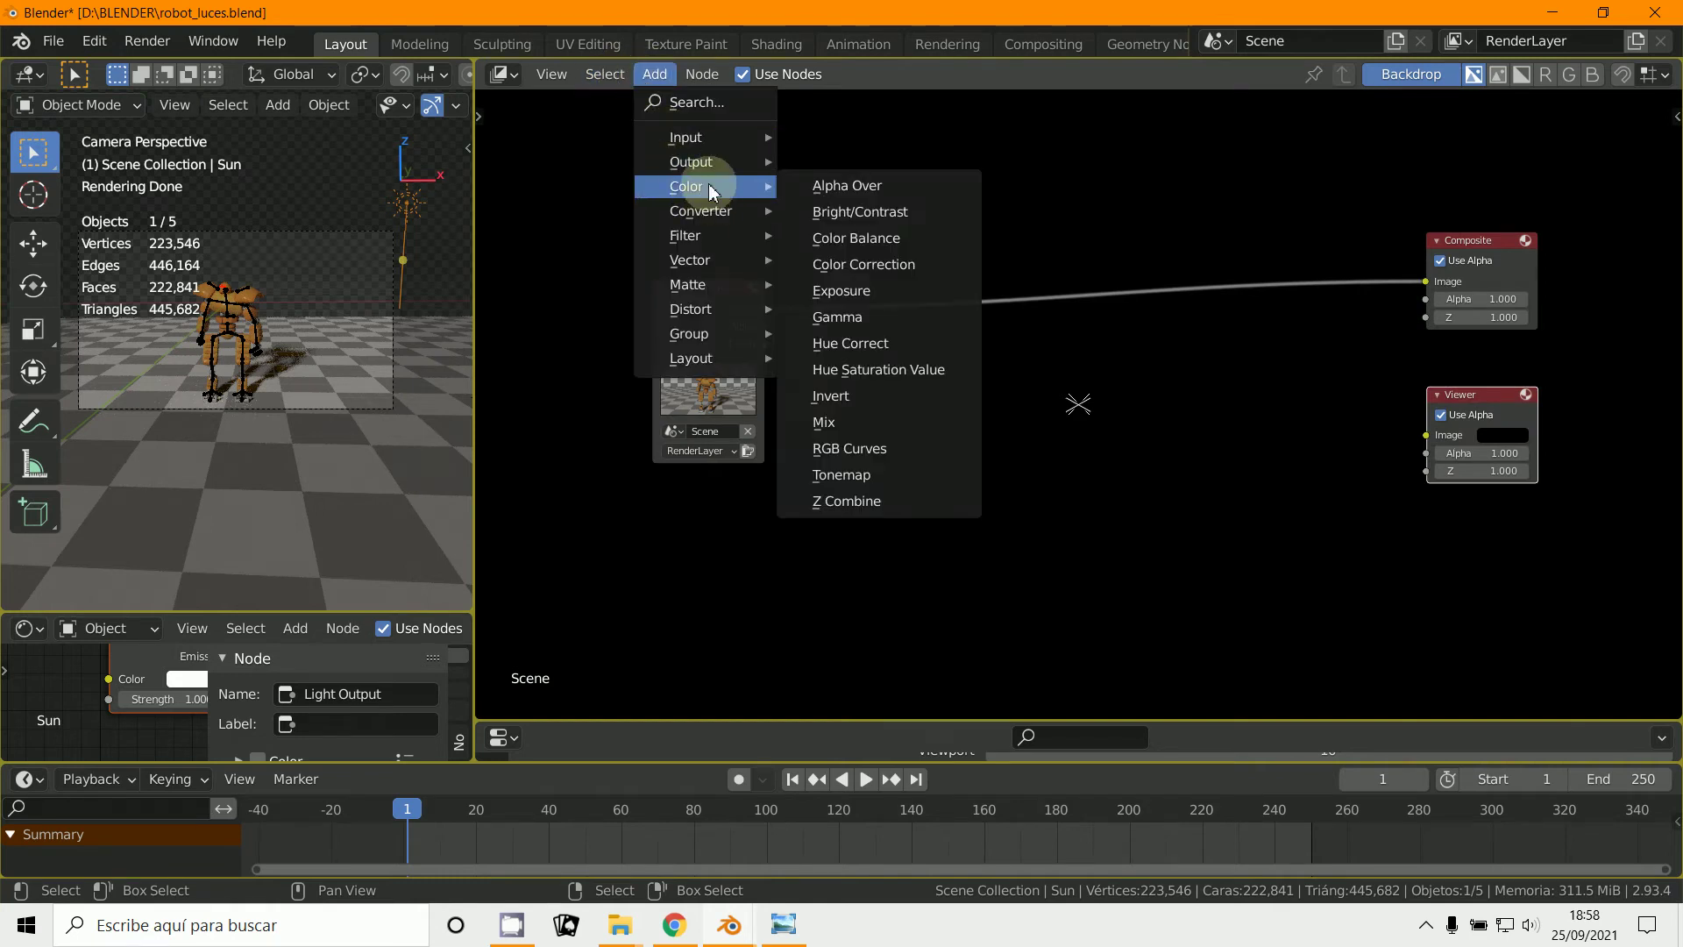
{"action": "left_click", "coordinate": [824, 422]}
{"action": "left_click", "coordinate": [911, 405]}
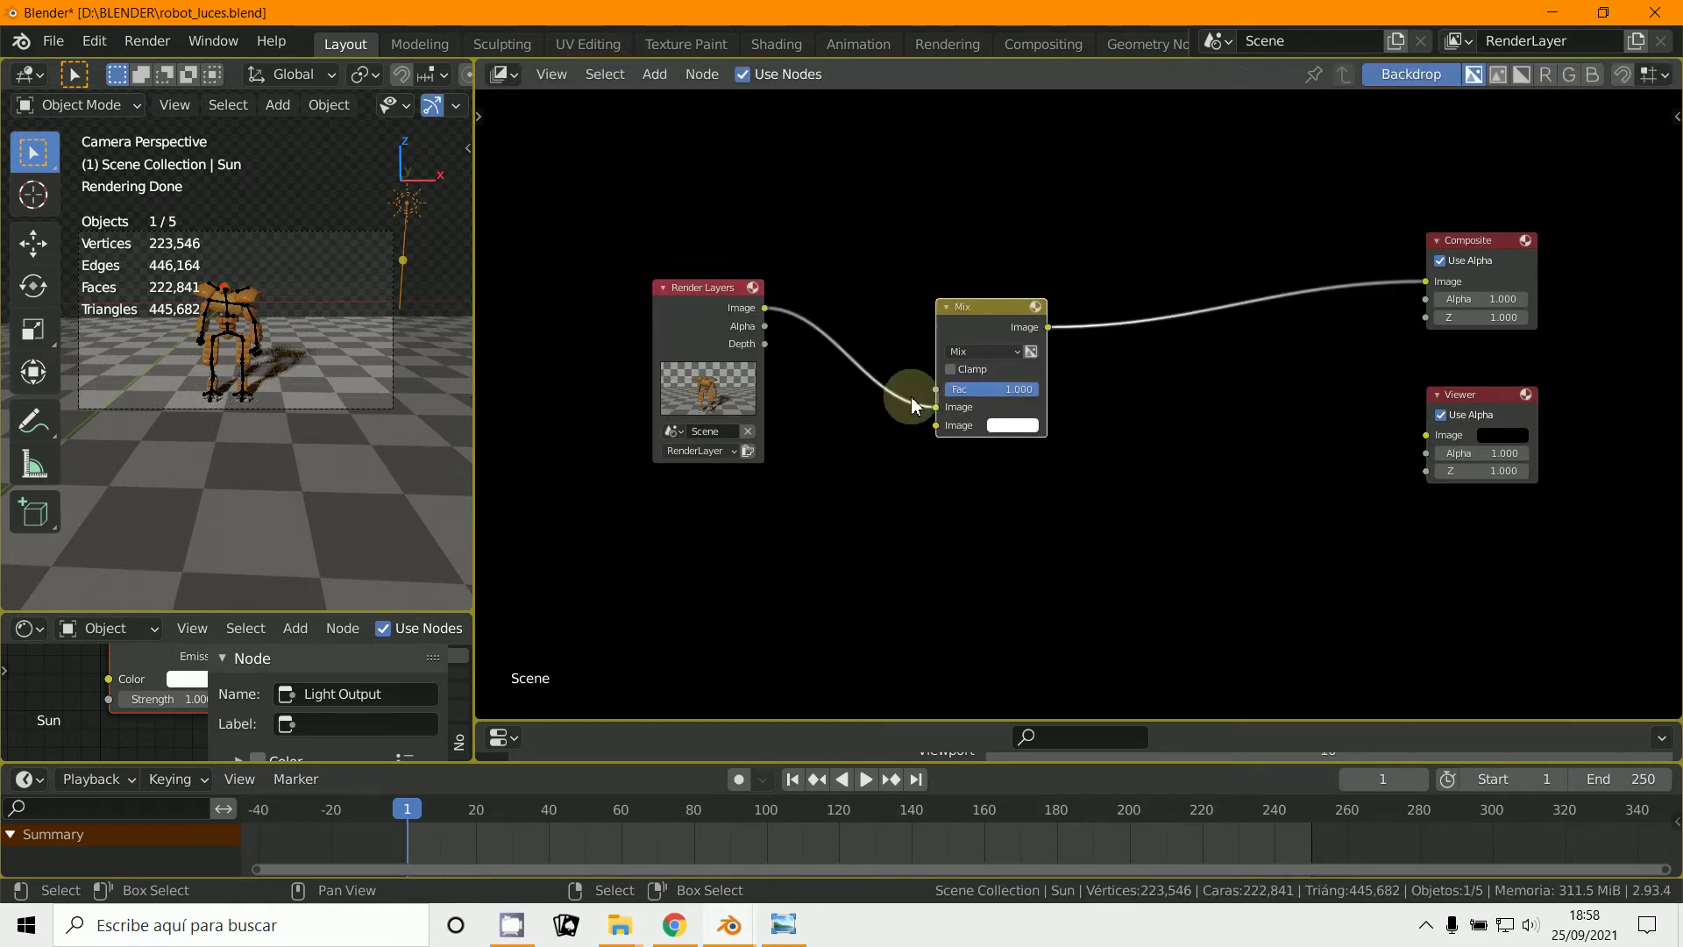
{"action": "left_click_drag", "start_coordinate": [936, 409], "coordinate": [935, 426]}
{"action": "scroll", "coordinate": [1113, 491], "scroll_direction": "up", "scroll_amount": 2}
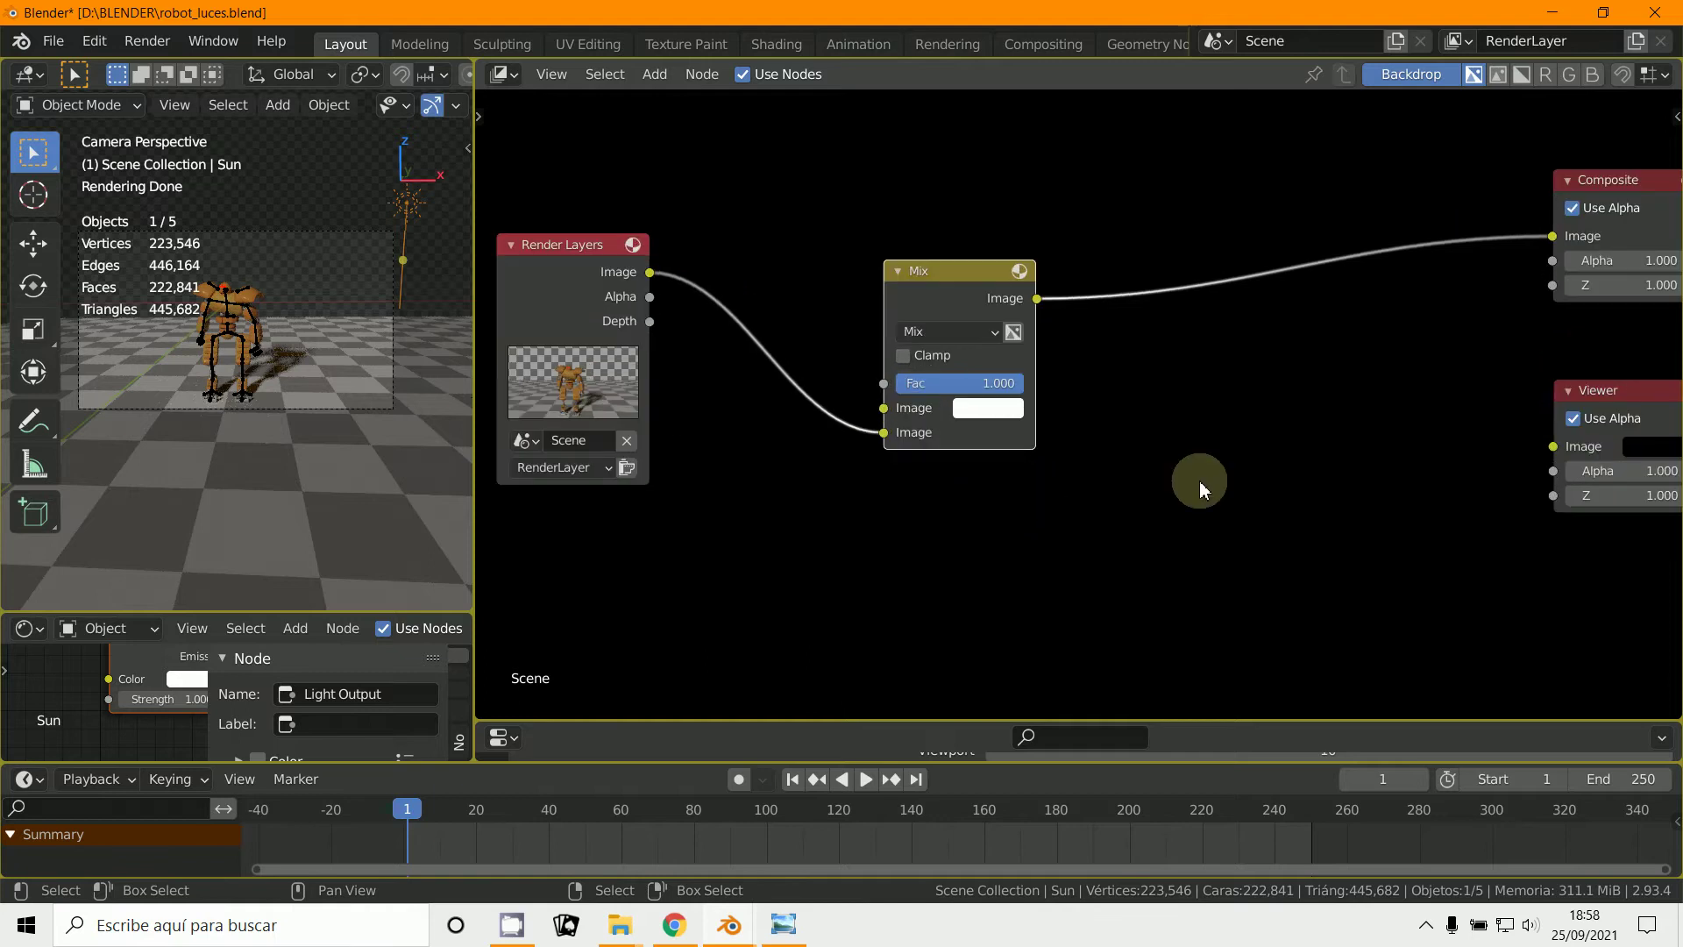
Step: Link the Mix node's output to the Viewer's Image input and make Mix use the second image's alpha
{"action": "left_click_drag", "start_coordinate": [1041, 301], "coordinate": [1553, 446]}
{"action": "left_click_drag", "start_coordinate": [581, 242], "coordinate": [642, 256]}
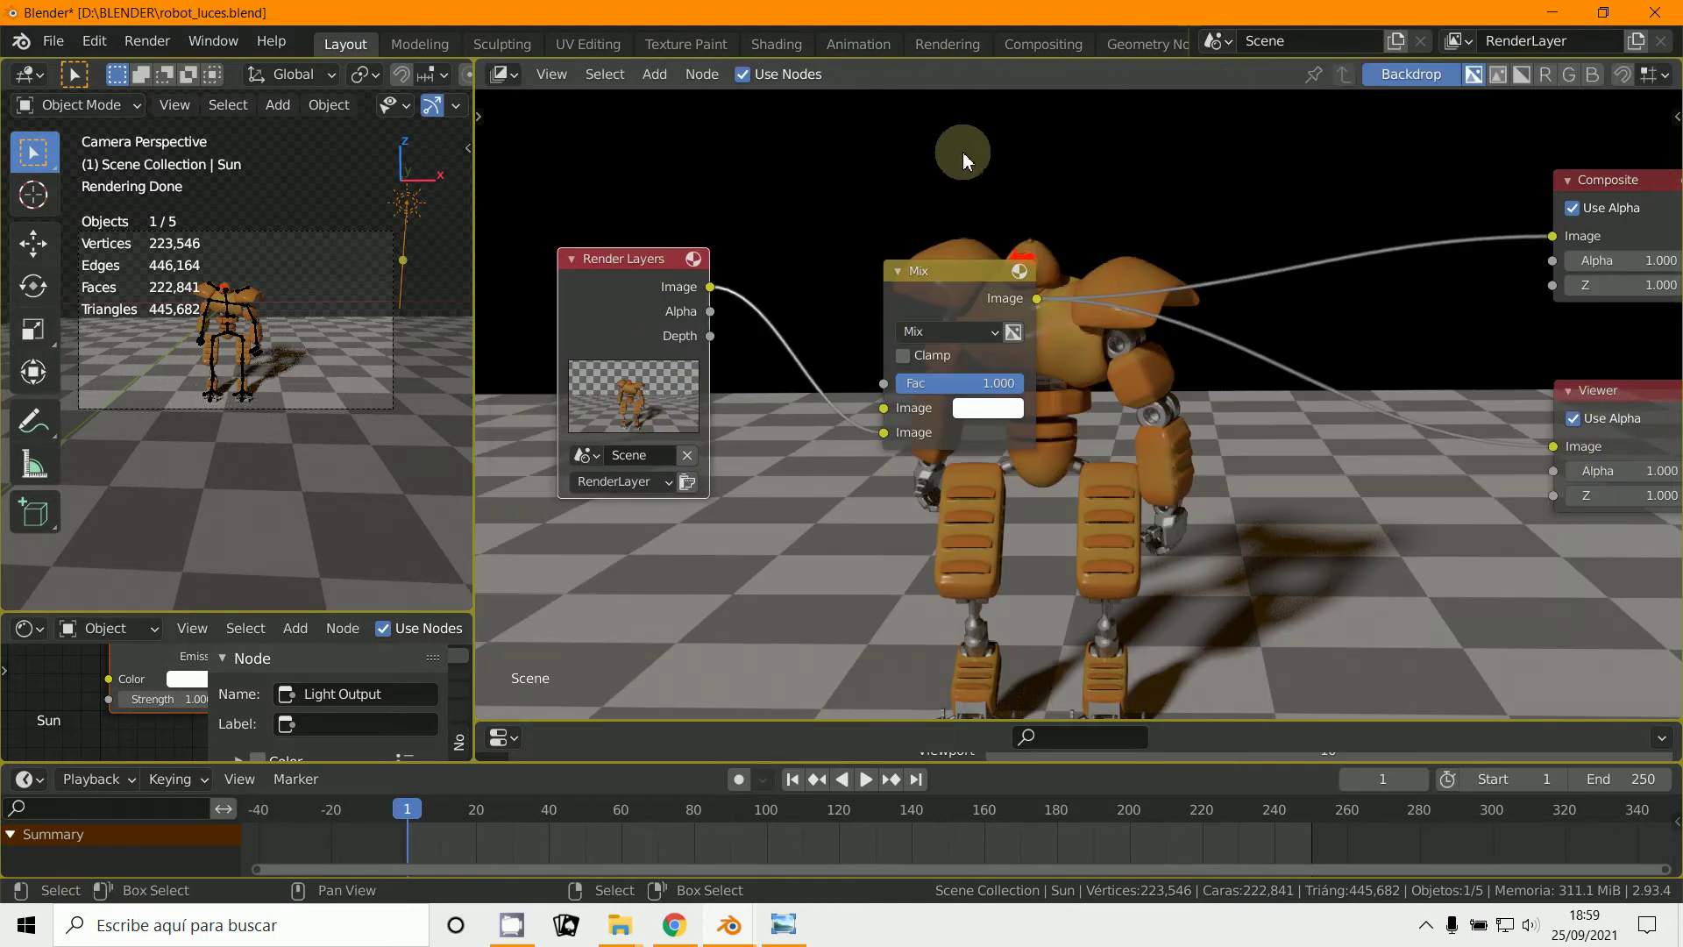
{"action": "left_click", "coordinate": [1014, 333]}
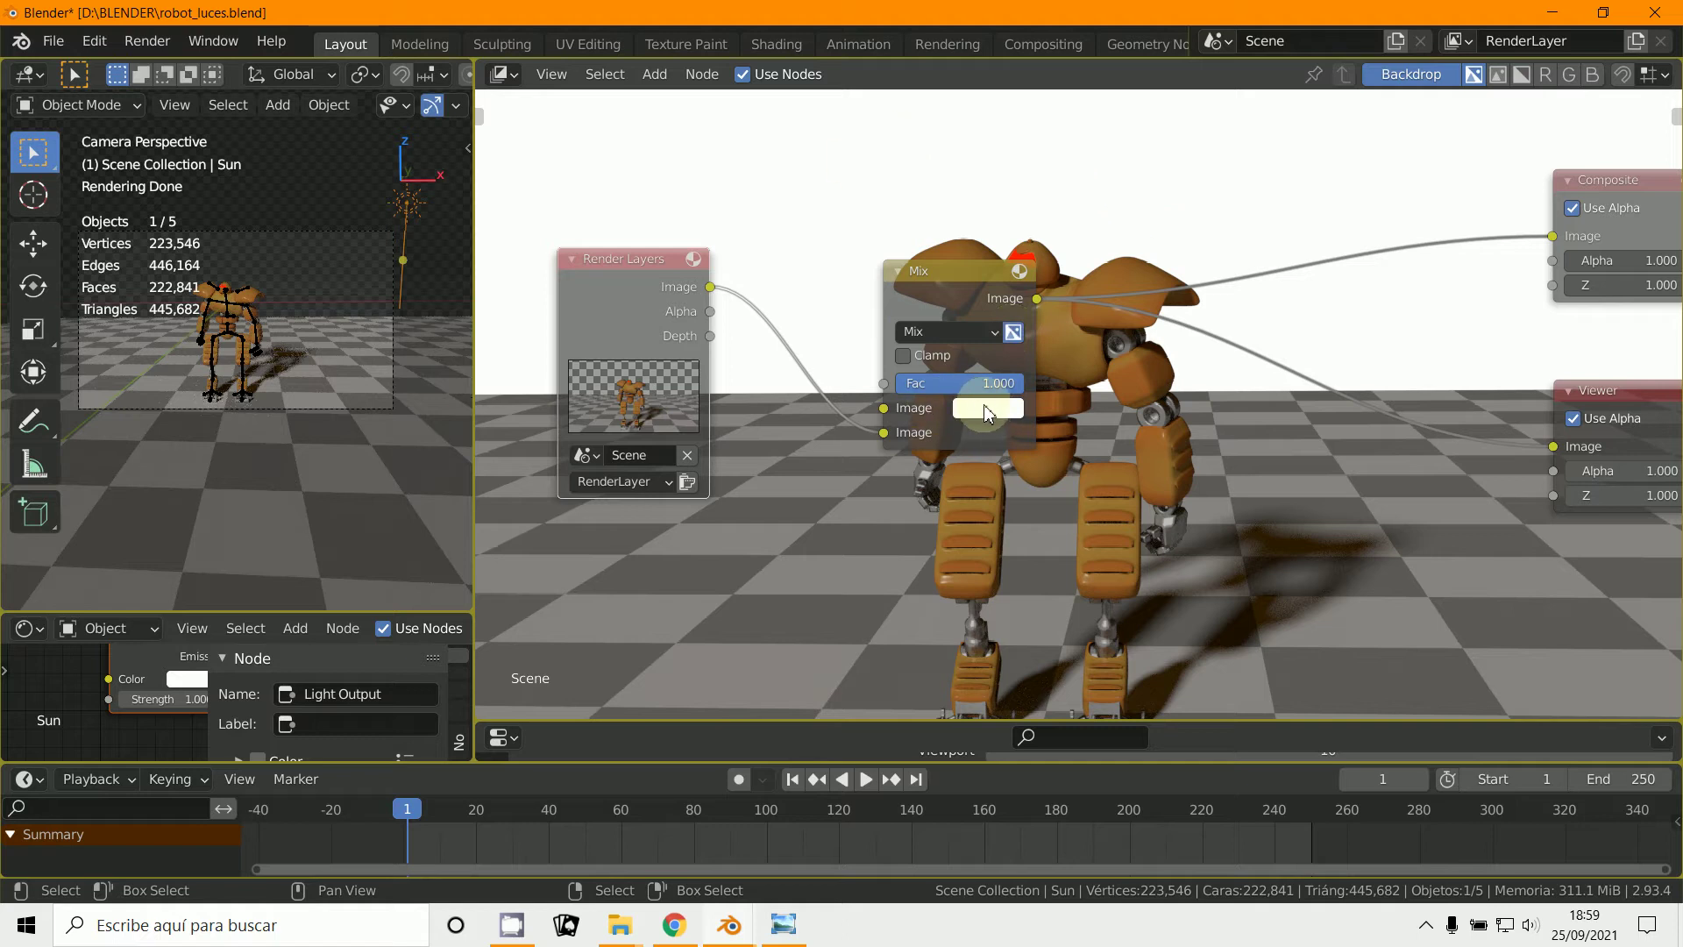
Step: Set the Mix node's first Image color to a dark red with H 0.986, S 0.858 and V 0.069
{"action": "left_click", "coordinate": [986, 410]}
{"action": "mouse_move", "coordinate": [1066, 192]}
{"action": "left_mouse_down"}
{"action": "mouse_move", "coordinate": [1060, 228]}
{"action": "mouse_move", "coordinate": [1092, 207]}
{"action": "left_mouse_up"}
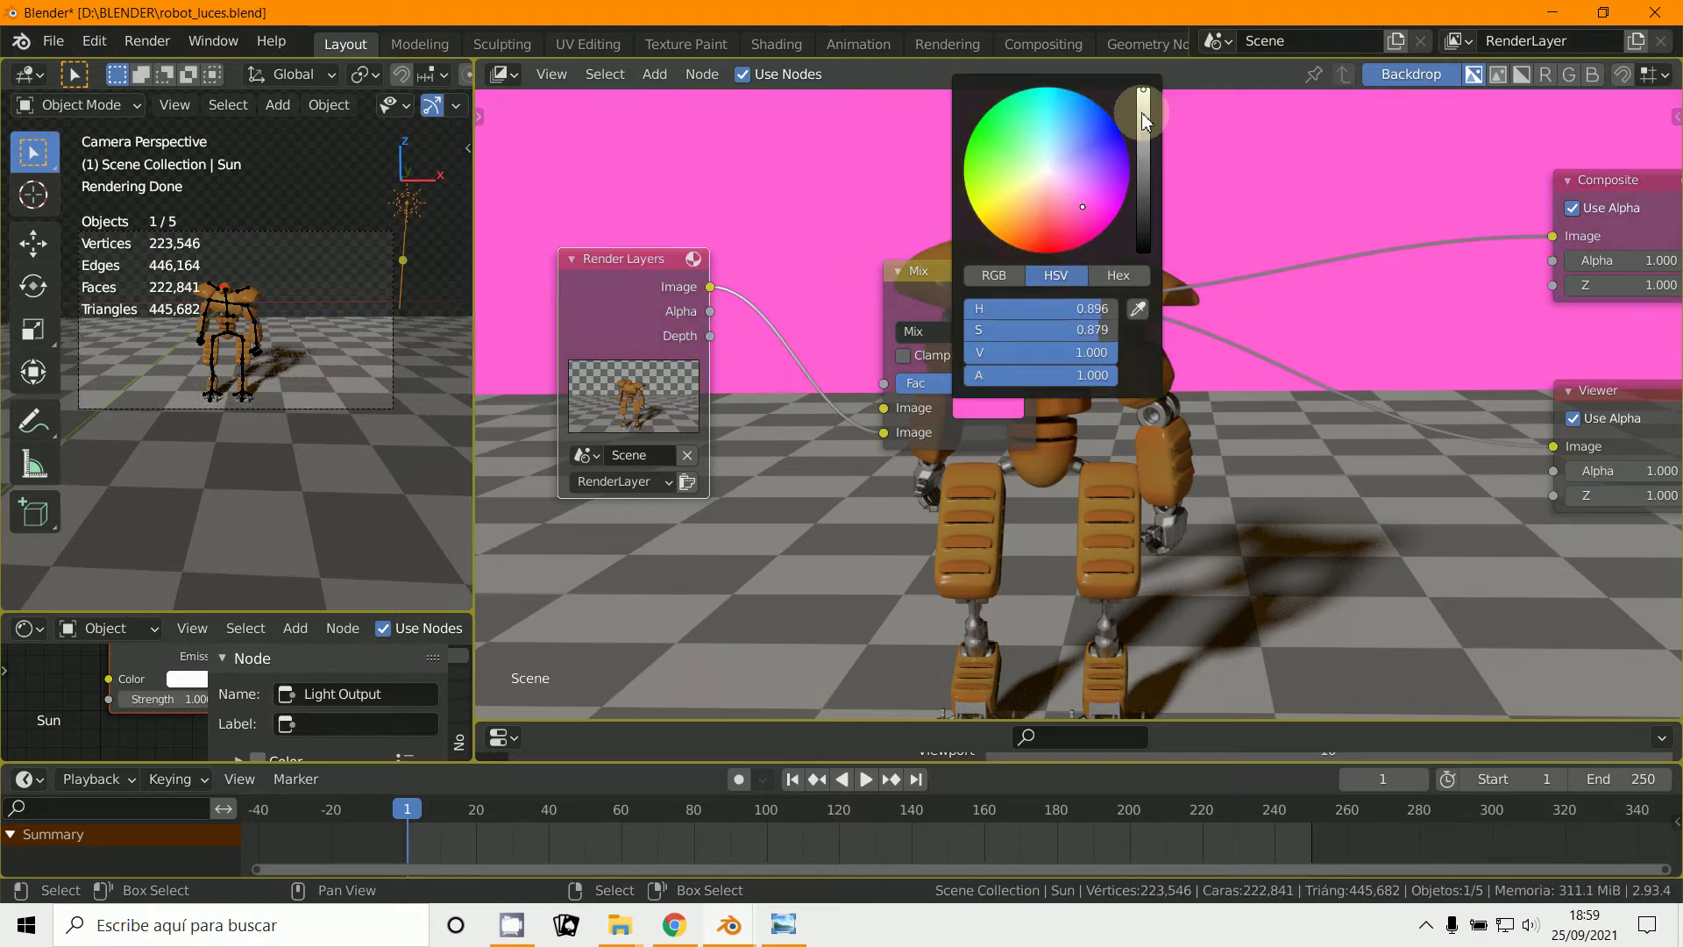
{"action": "left_click_drag", "start_coordinate": [1142, 92], "coordinate": [1138, 203]}
{"action": "left_click", "coordinate": [1069, 207]}
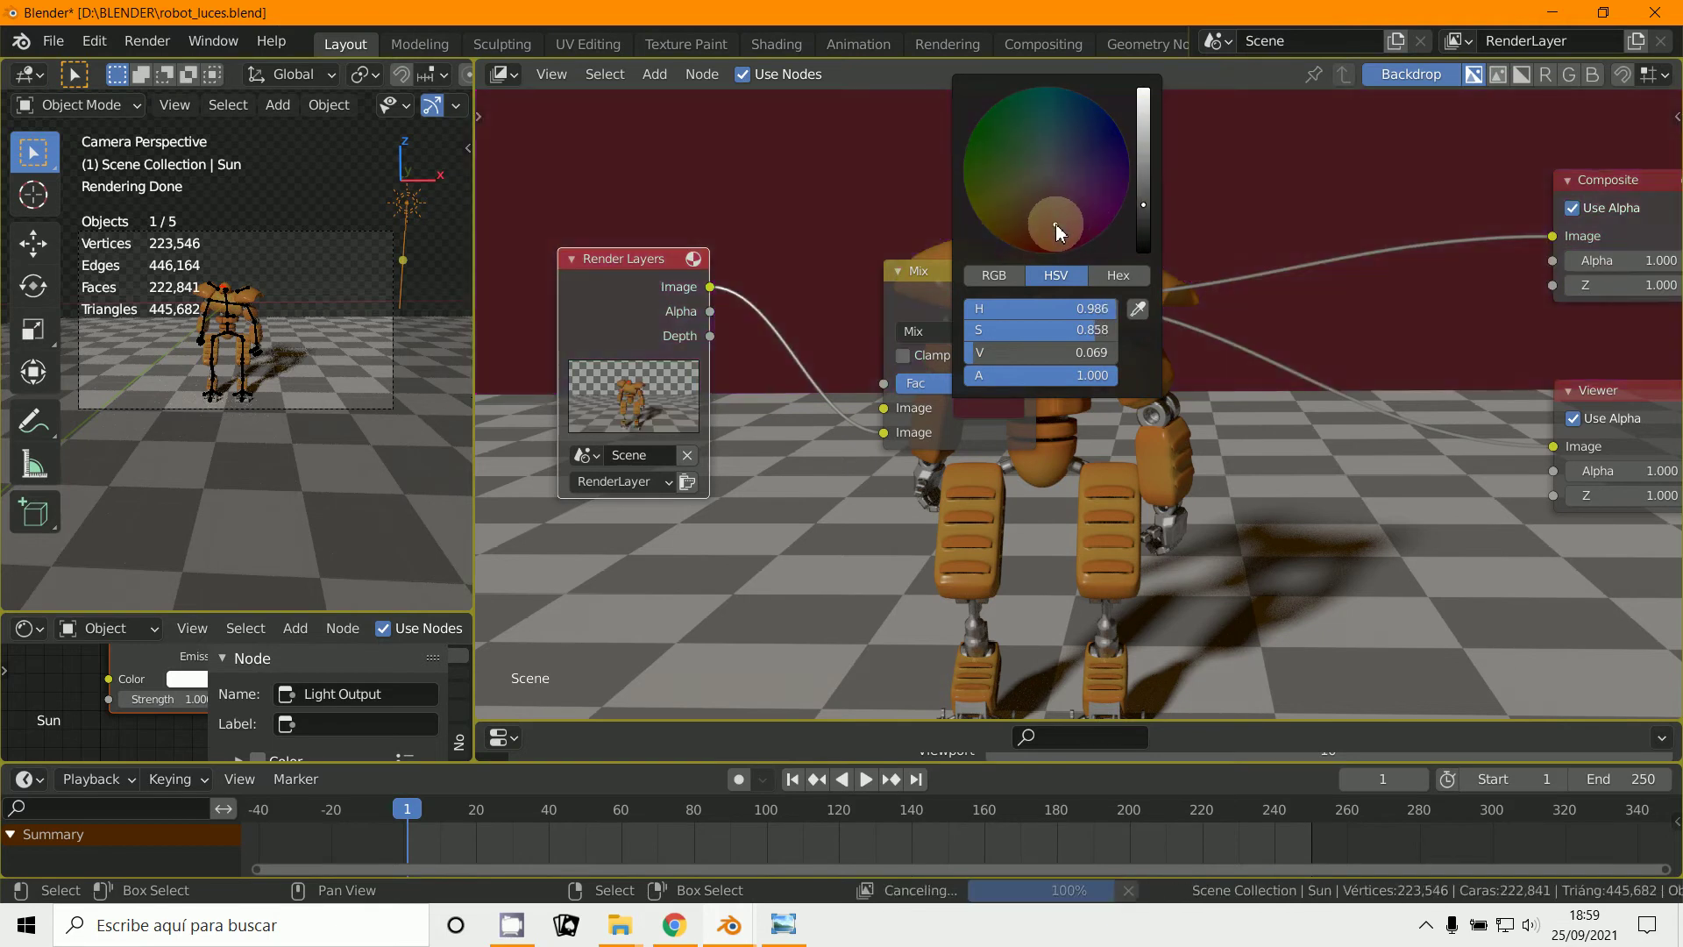
Step: Rearrange the Render Layers and Mix nodes to leave free space between them for another input
{"action": "scroll", "coordinate": [1298, 585], "scroll_direction": "down", "scroll_amount": 3}
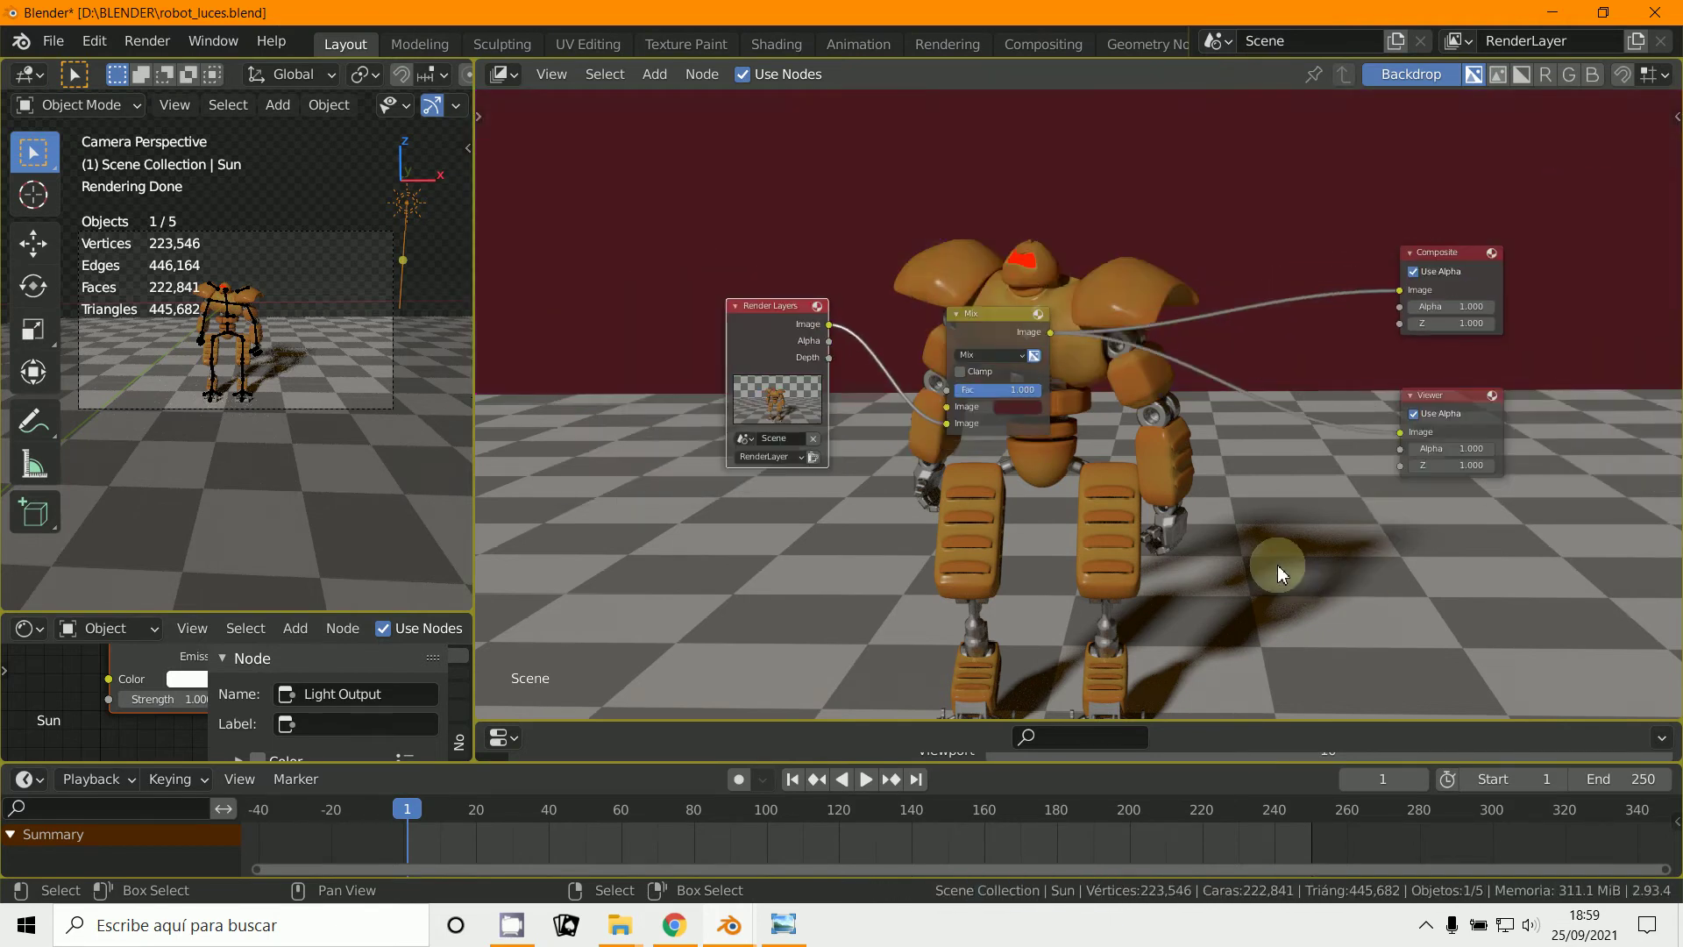
{"action": "middle_click_drag", "start_coordinate": [910, 360], "coordinate": [788, 368]}
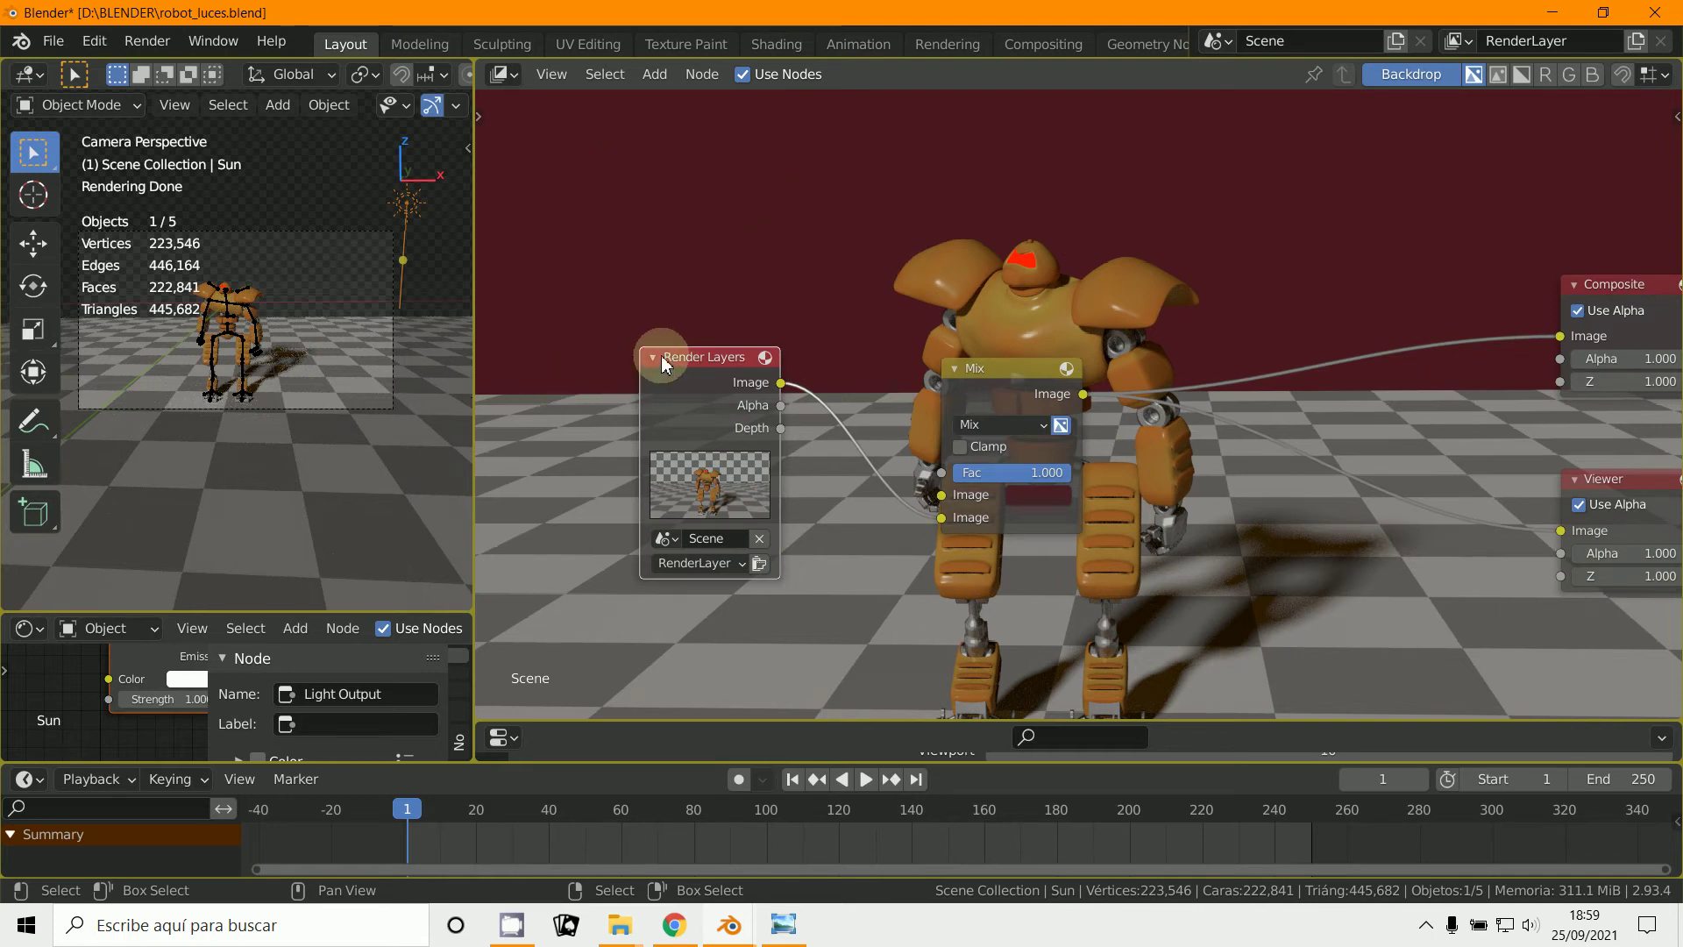
{"action": "left_click_drag", "start_coordinate": [996, 377], "coordinate": [1023, 355]}
{"action": "left_click_drag", "start_coordinate": [729, 360], "coordinate": [707, 275]}
{"action": "left_click_drag", "start_coordinate": [1036, 372], "coordinate": [925, 314]}
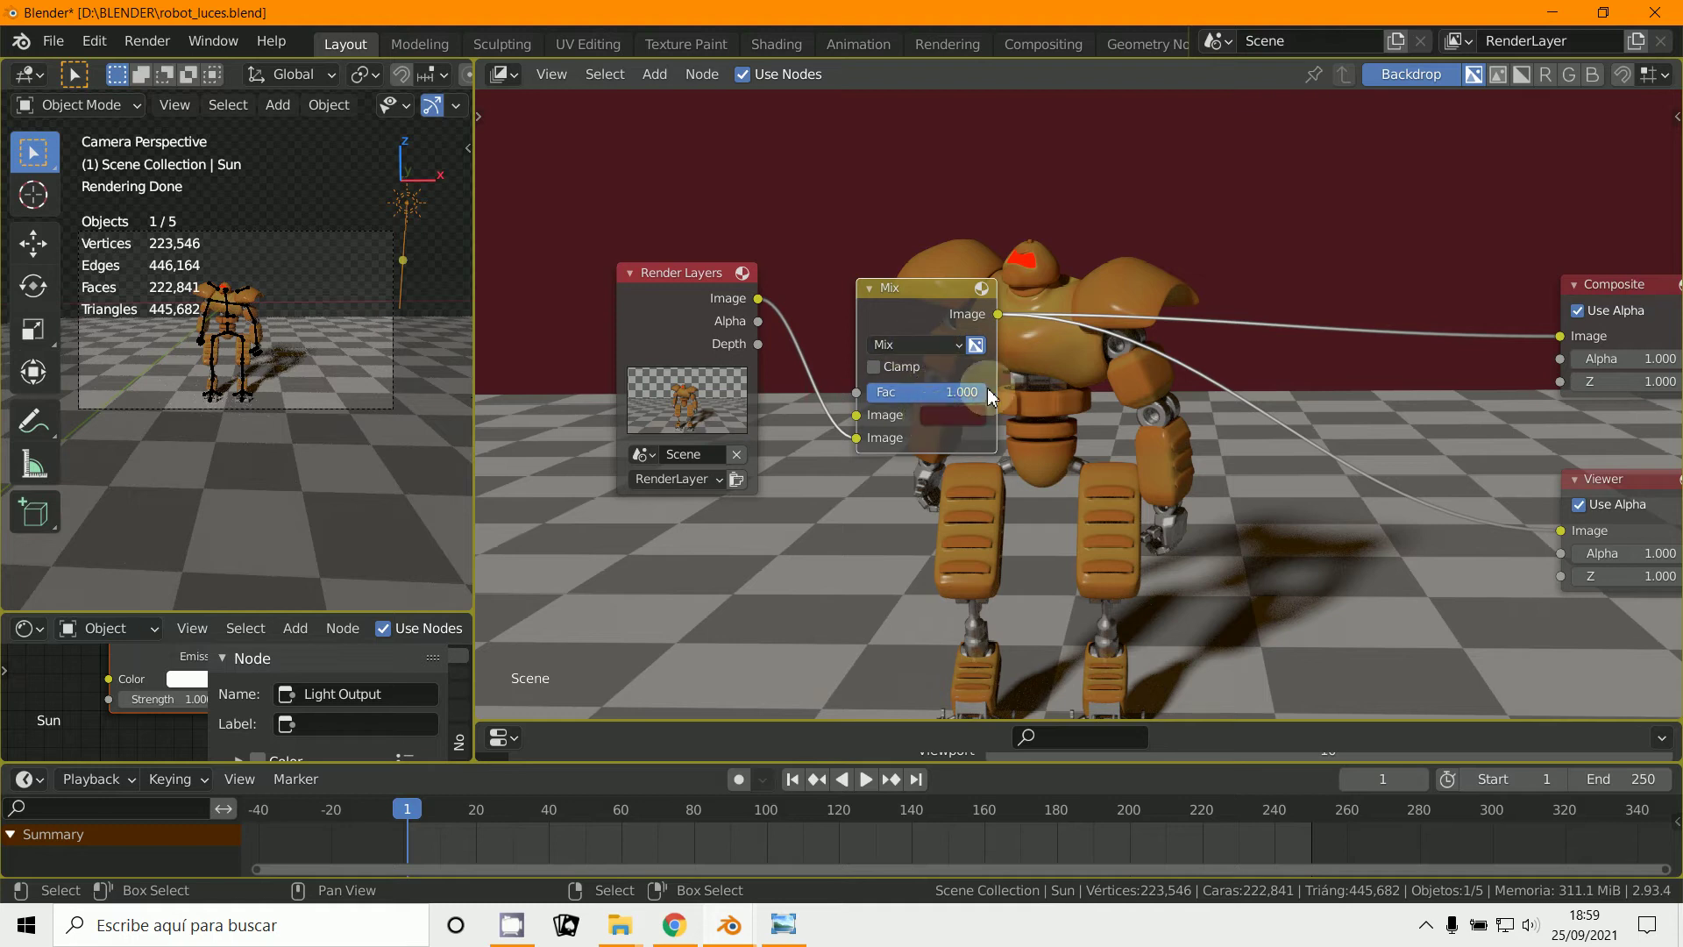
{"action": "left_click_drag", "start_coordinate": [964, 439], "coordinate": [1117, 462]}
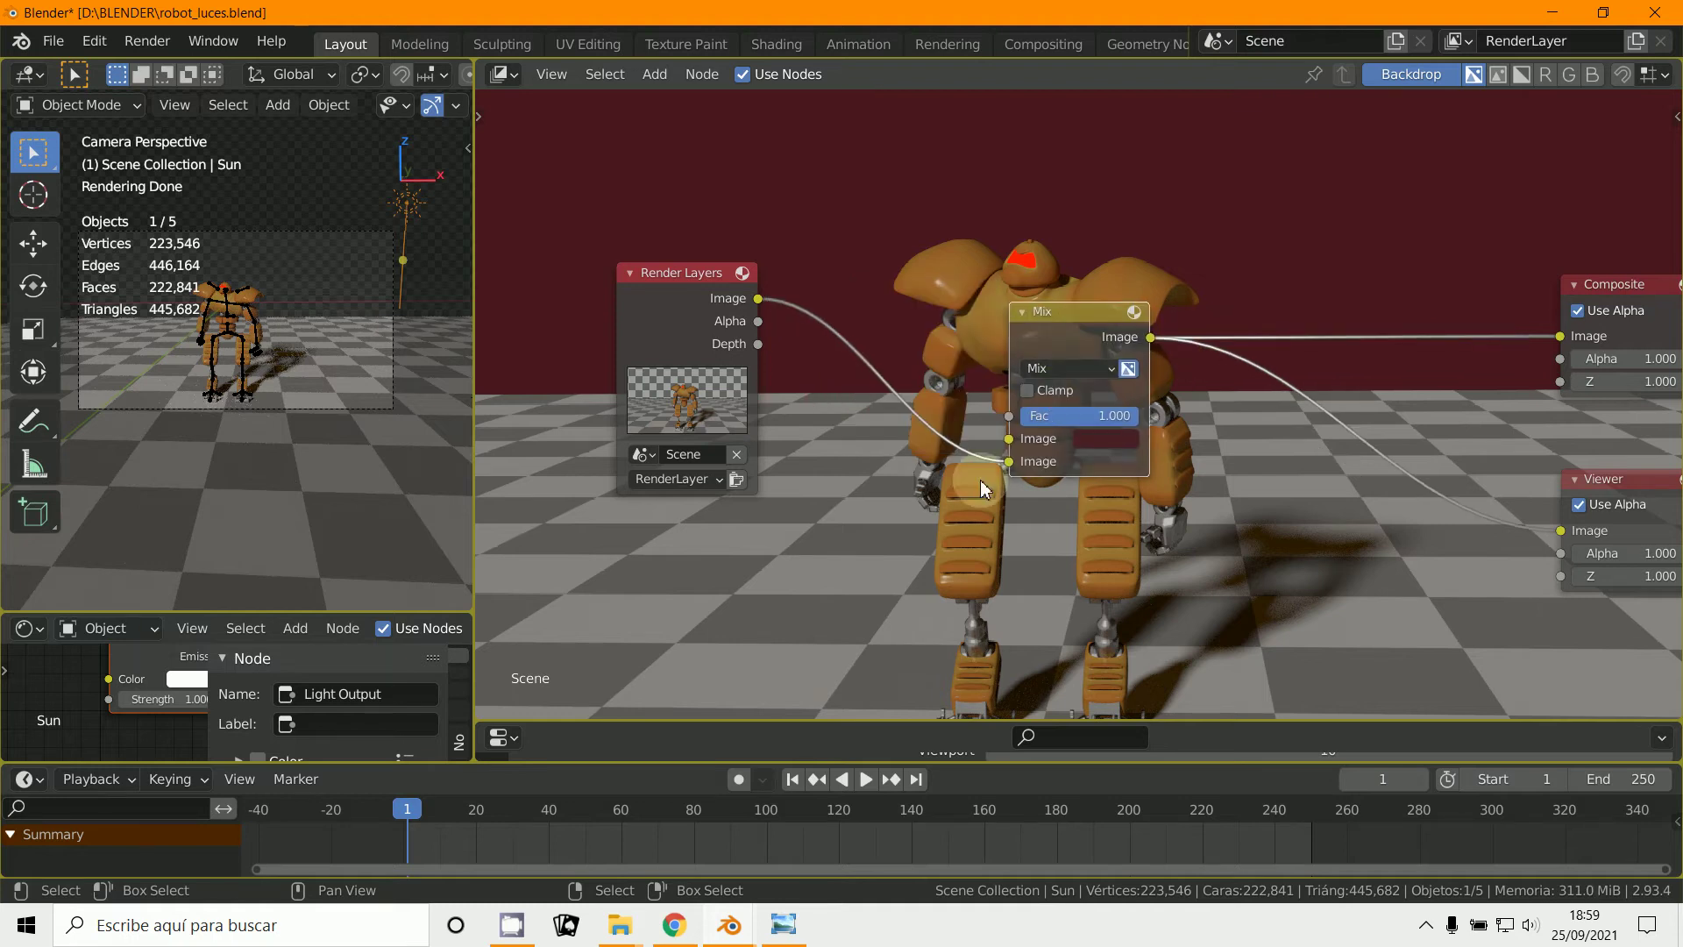
Step: Add an Image input node below Render Layers and link its Image output to the Mix node's first Image input
{"action": "left_click", "coordinate": [655, 76]}
{"action": "left_click", "coordinate": [720, 137]}
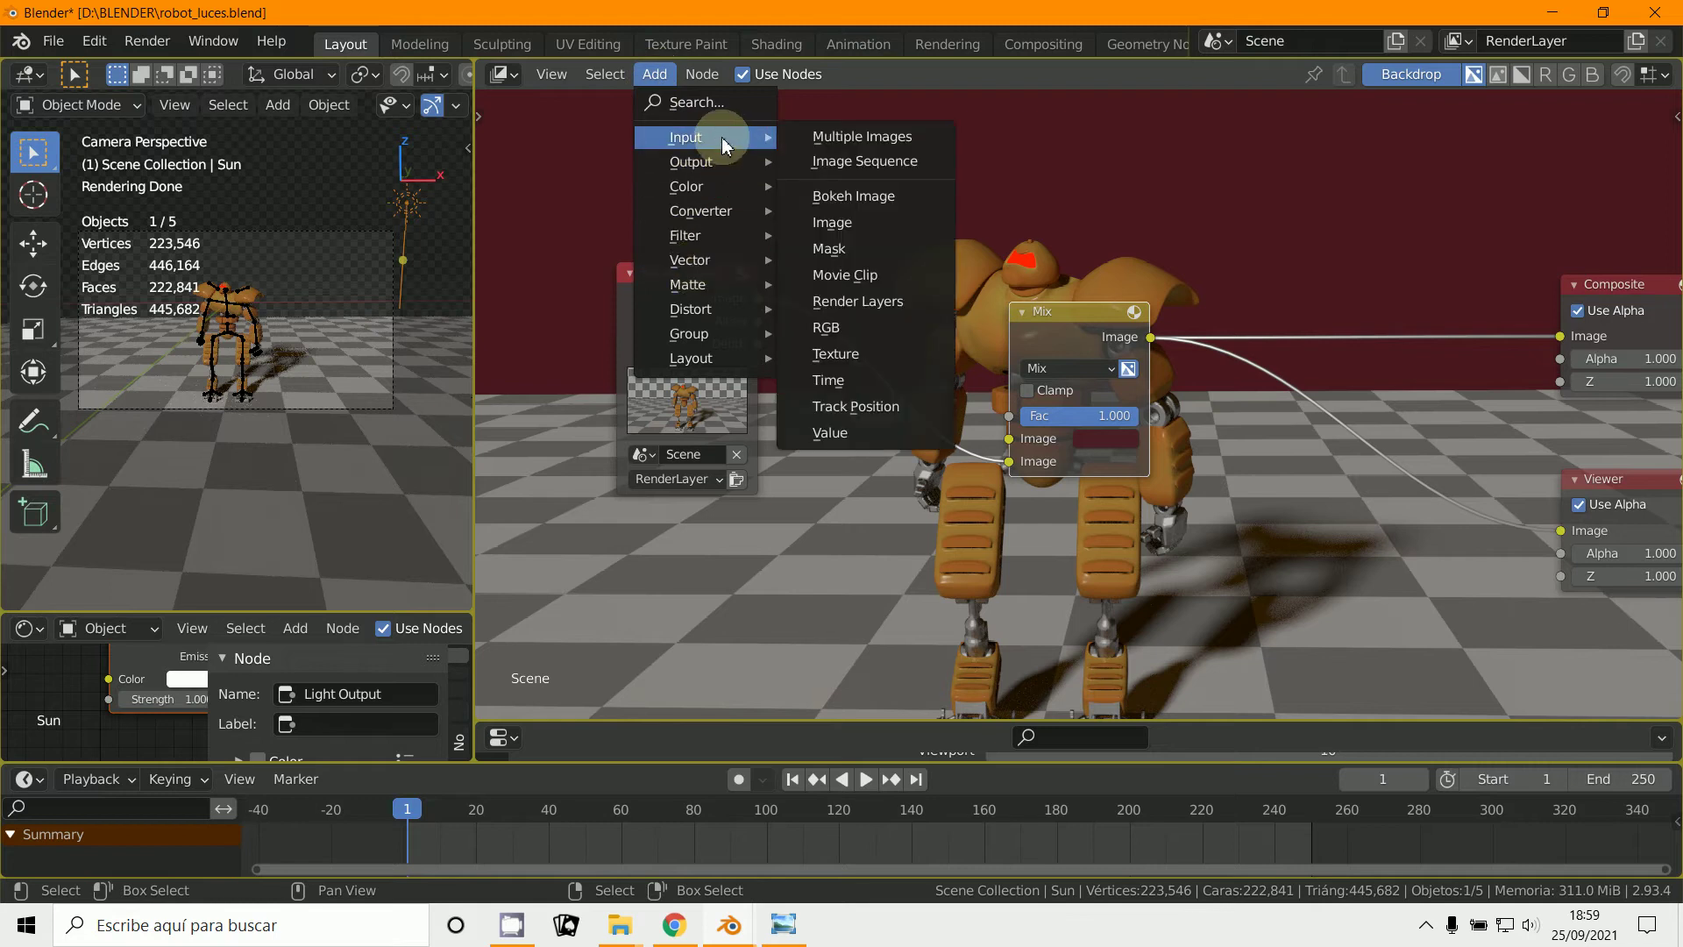
{"action": "left_click", "coordinate": [871, 226]}
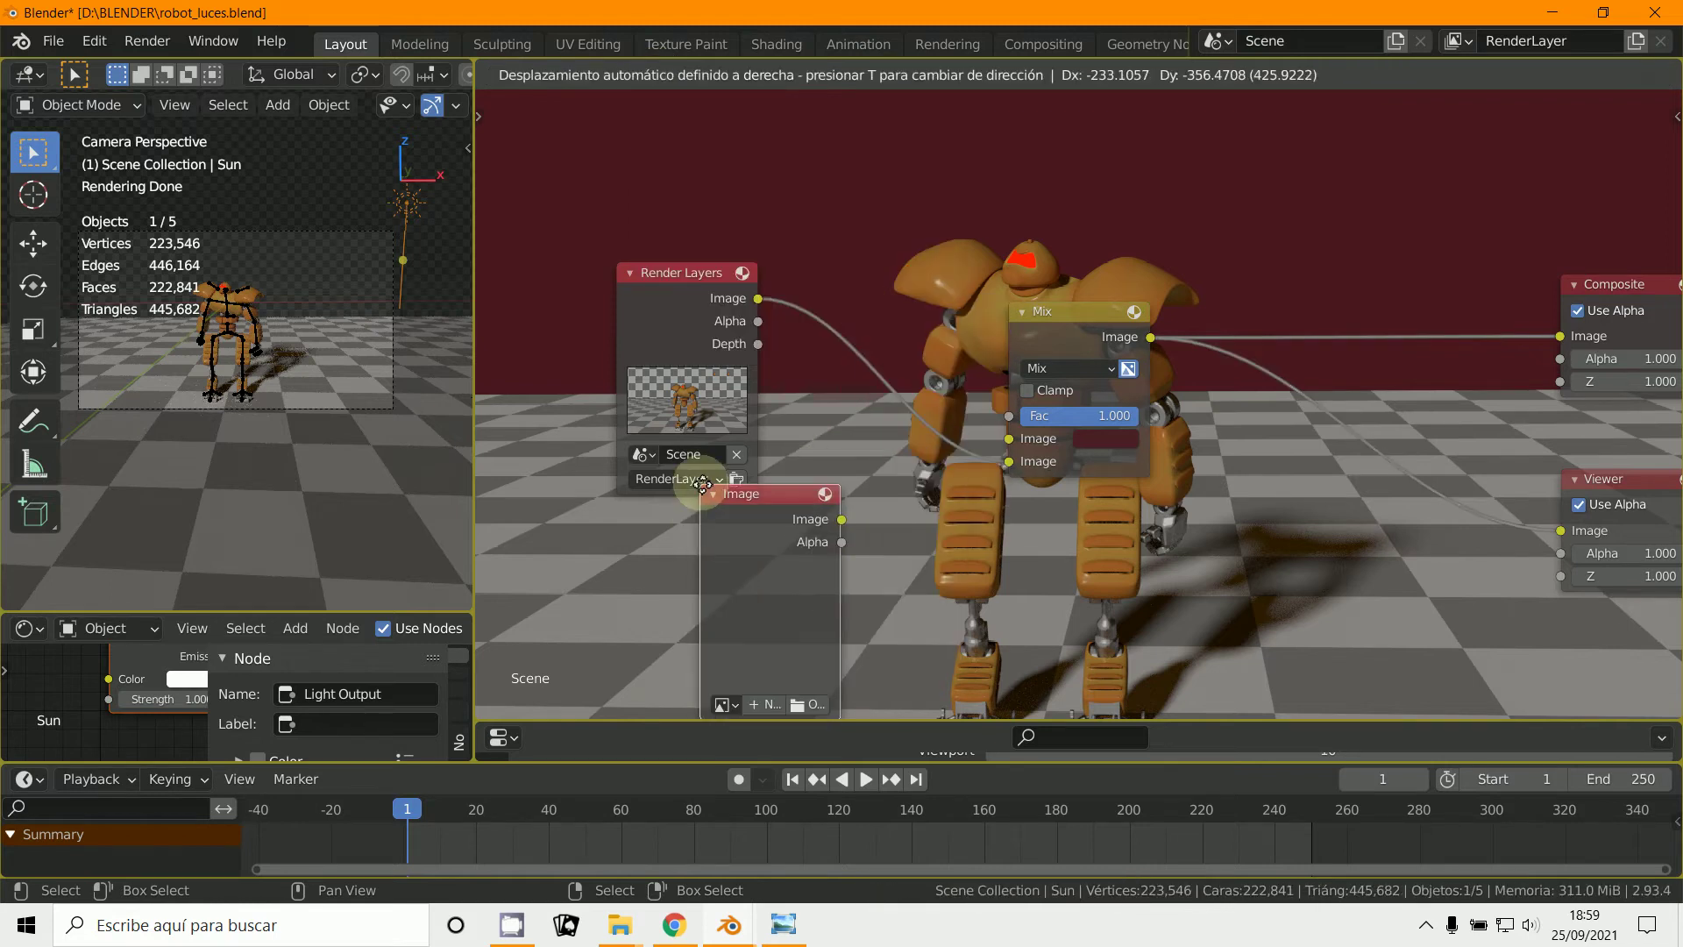
{"action": "left_click", "coordinate": [837, 524]}
{"action": "left_click_drag", "start_coordinate": [841, 518], "coordinate": [1010, 461]}
Step: Load the yellow abstract JPG from D:\IMAGENES\01-Texturas Urbicad2\Fondos into the Image node
{"action": "middle_click_drag", "start_coordinate": [740, 601], "coordinate": [802, 491]}
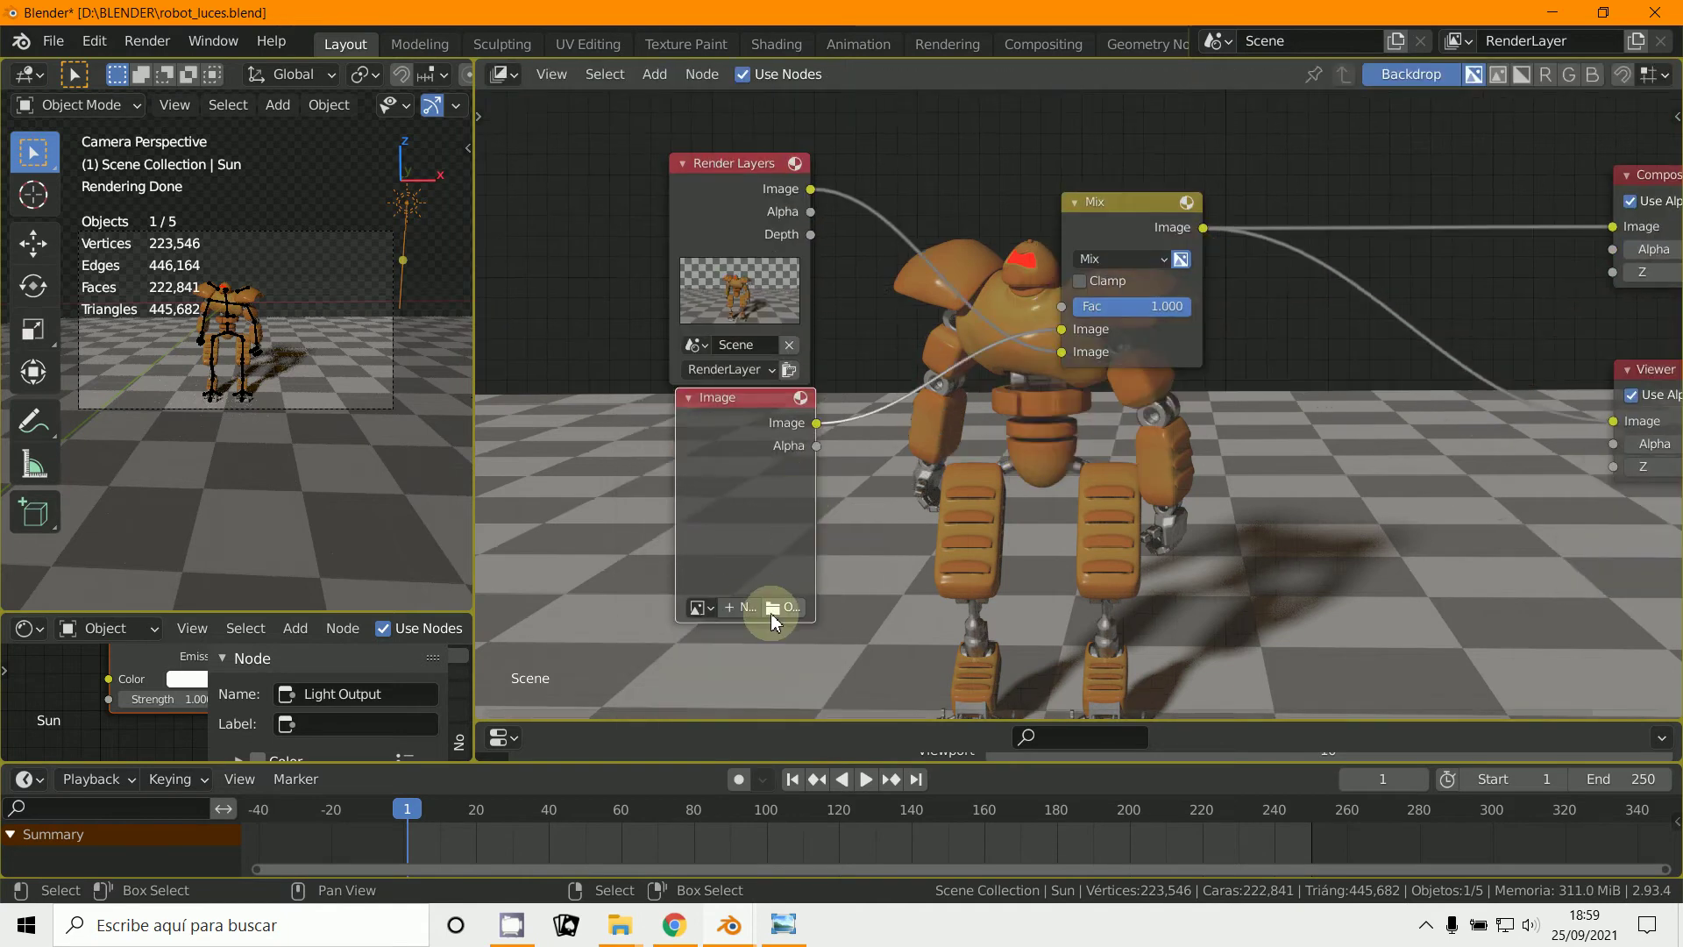
{"action": "left_click", "coordinate": [773, 612]}
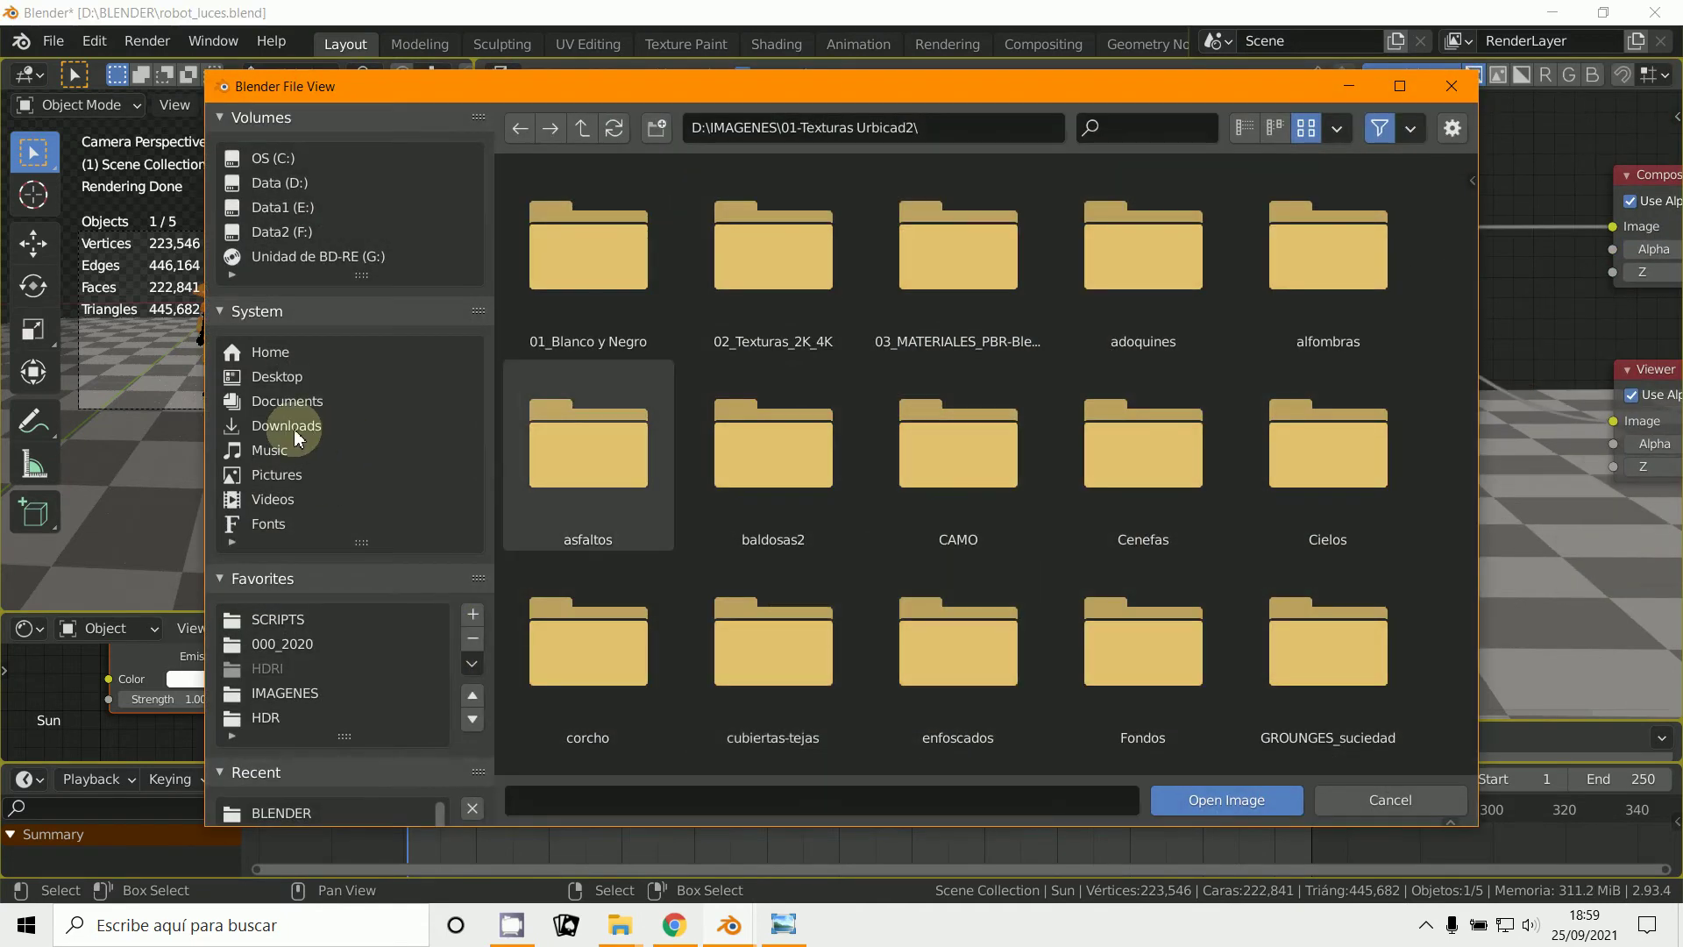
{"action": "left_click", "coordinate": [295, 182]}
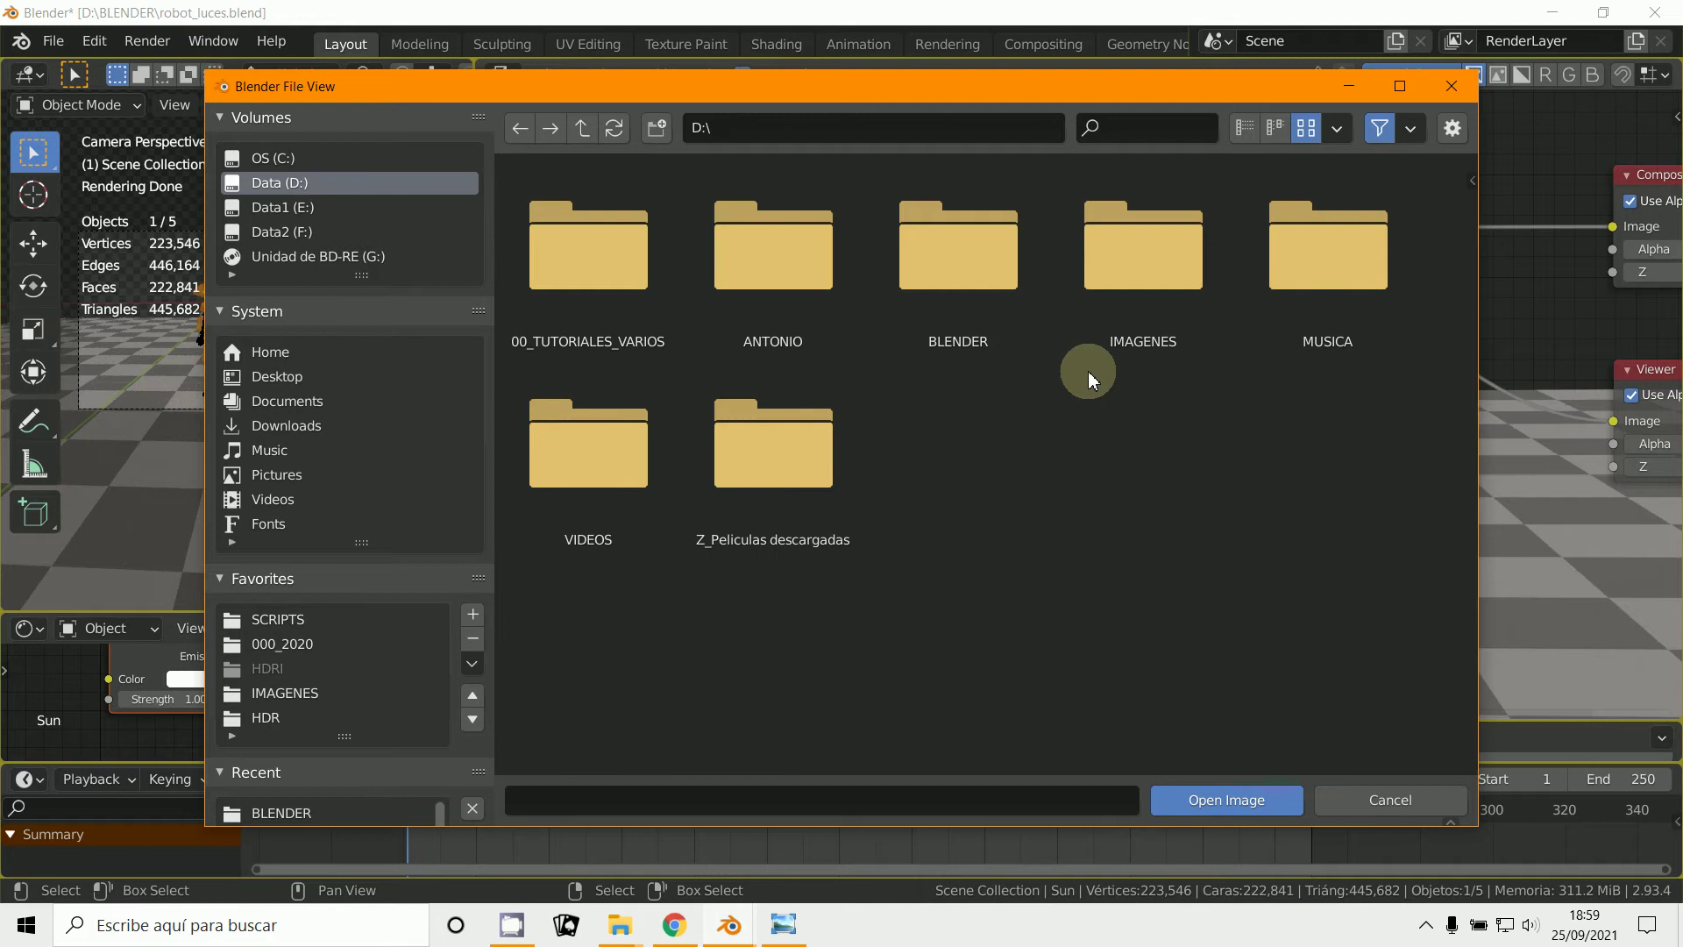
{"action": "double_click", "coordinate": [1156, 312]}
{"action": "scroll", "coordinate": [1175, 583], "scroll_direction": "down", "scroll_amount": 2}
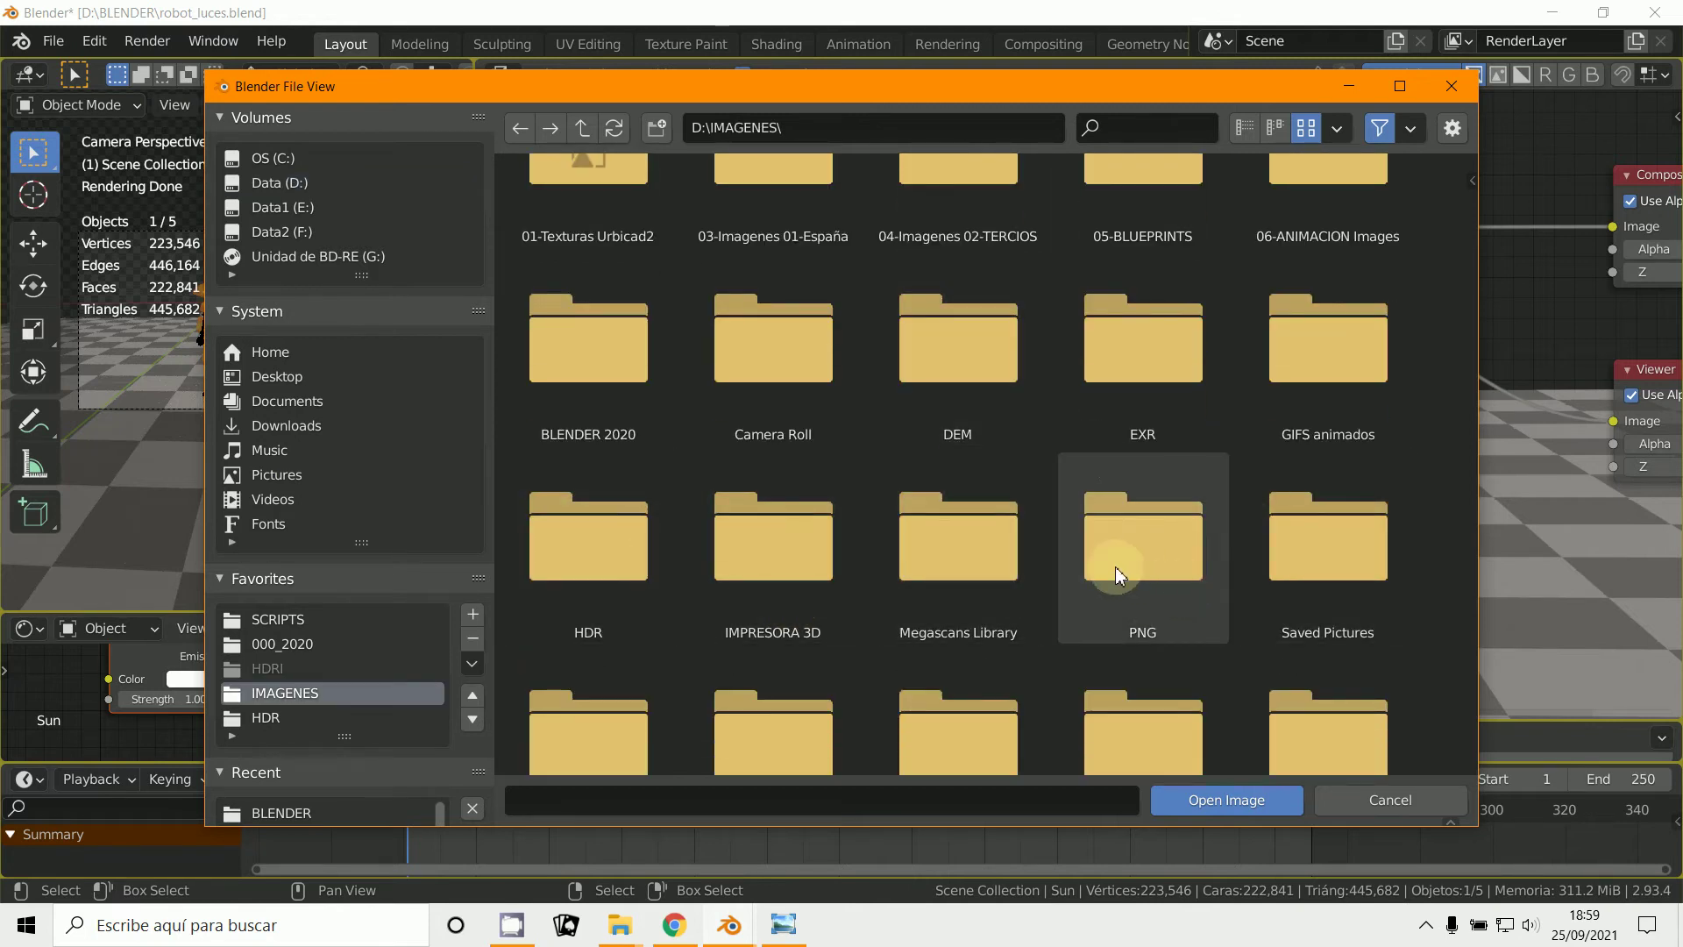
{"action": "scroll", "coordinate": [1115, 566], "scroll_direction": "up", "scroll_amount": 2}
{"action": "double_click", "coordinate": [597, 277]}
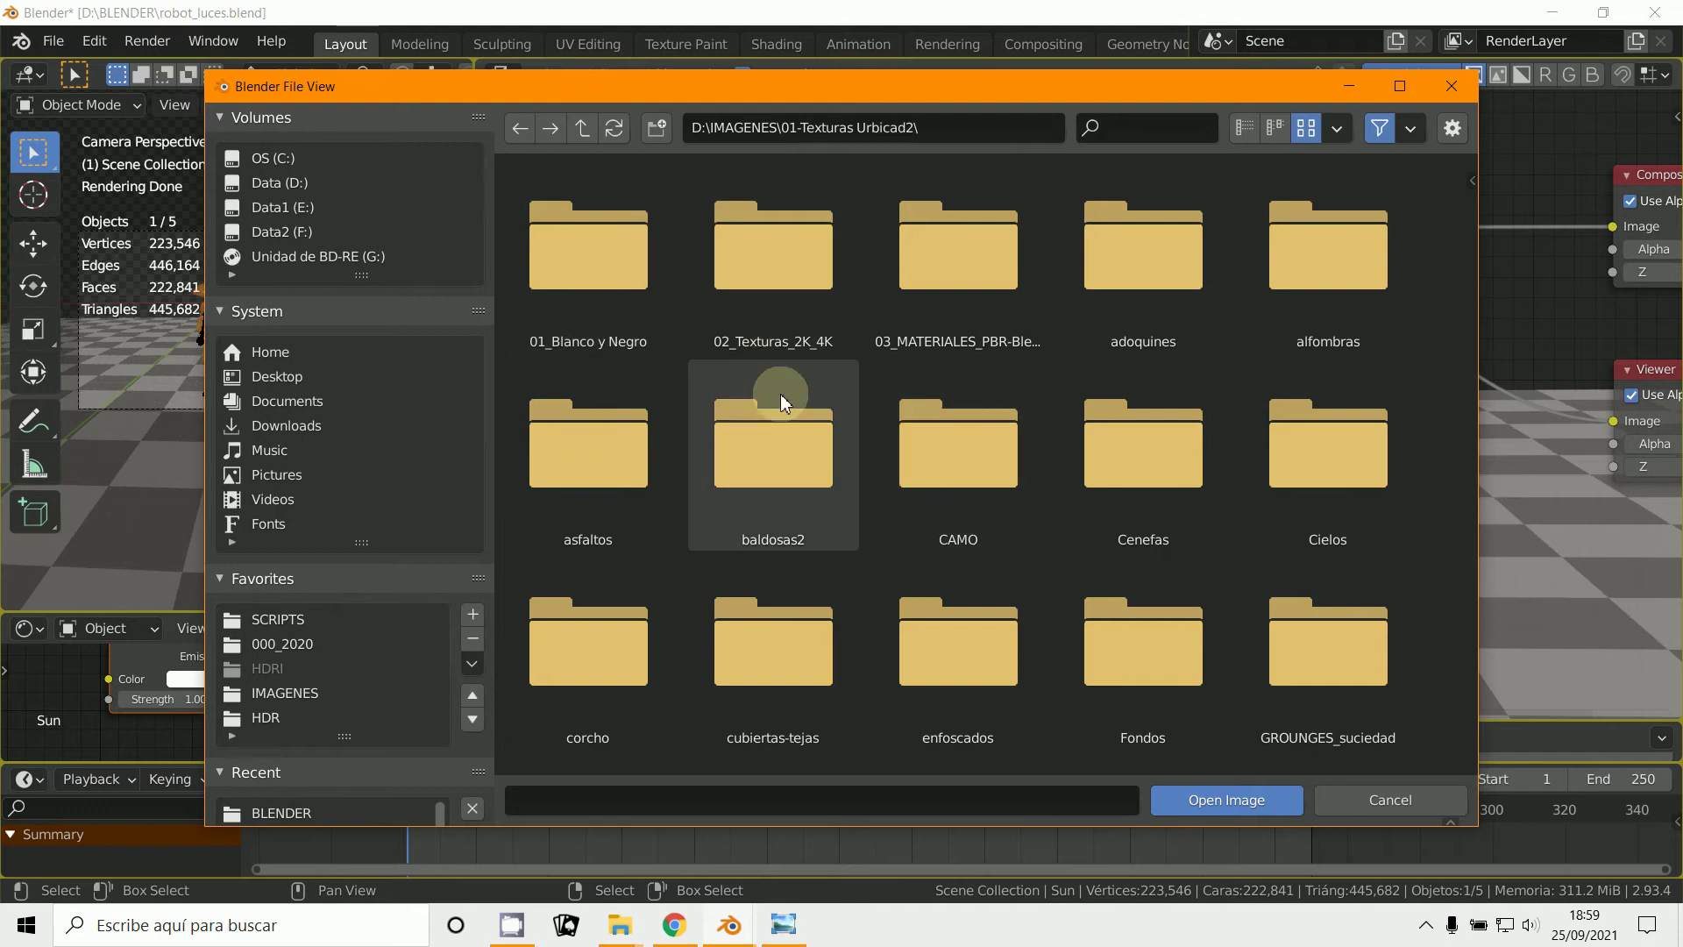
{"action": "scroll", "coordinate": [849, 440], "scroll_direction": "down", "scroll_amount": 3}
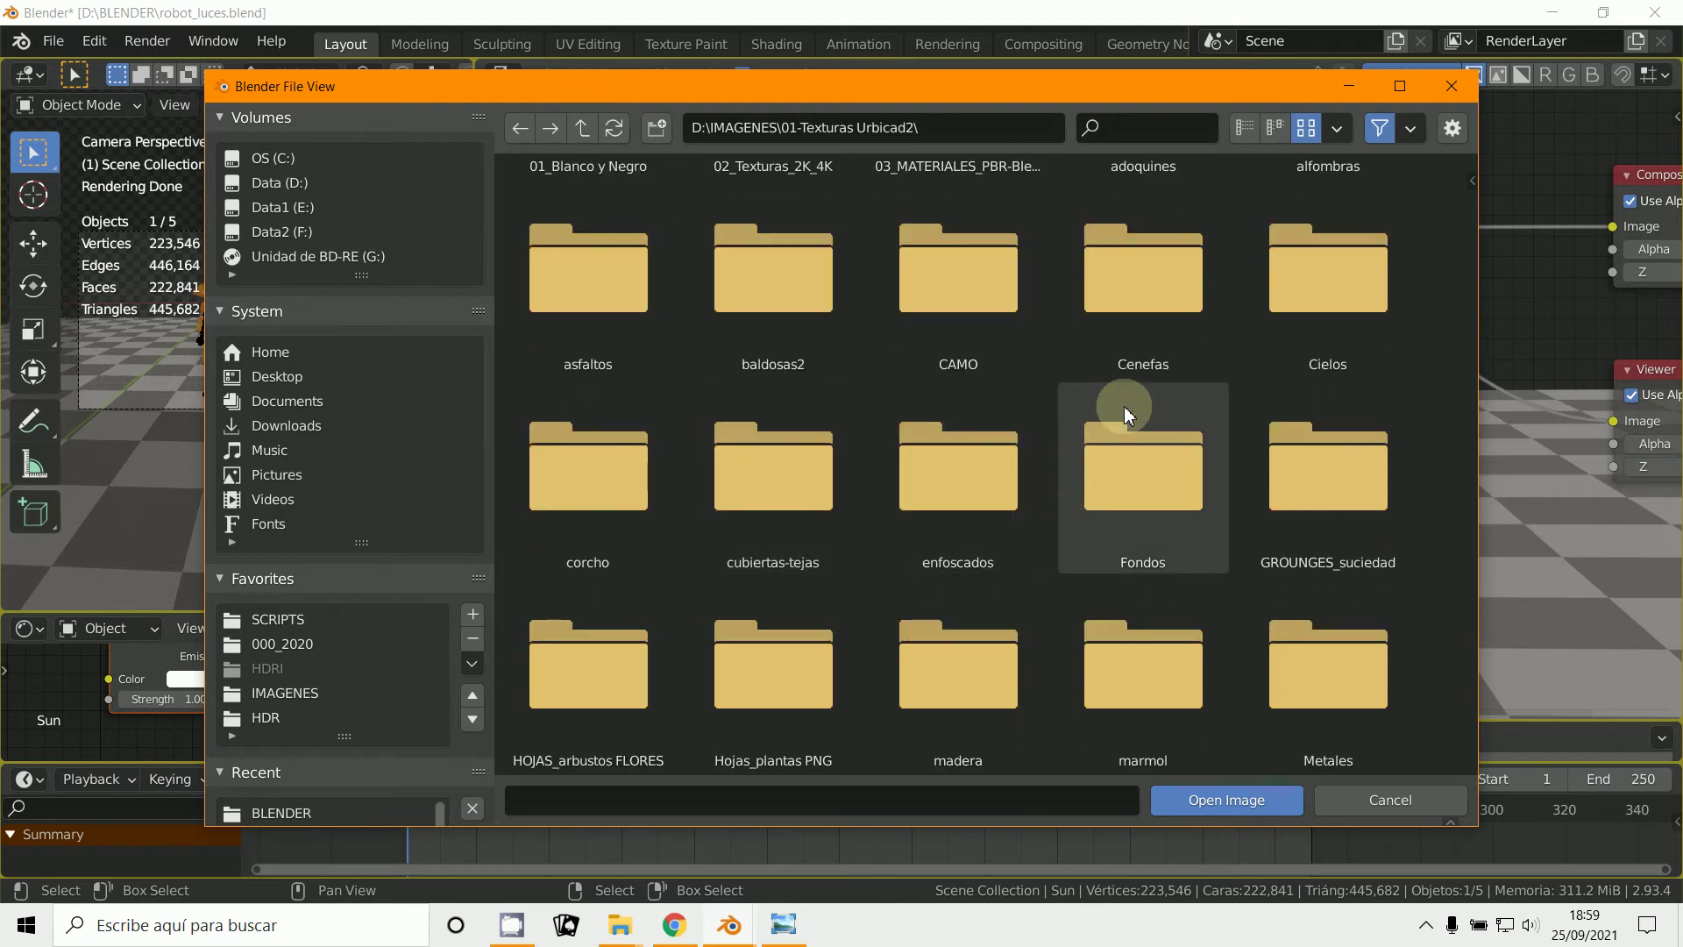
{"action": "scroll", "coordinate": [1069, 456], "scroll_direction": "down", "scroll_amount": 1}
{"action": "double_click", "coordinate": [1140, 424]}
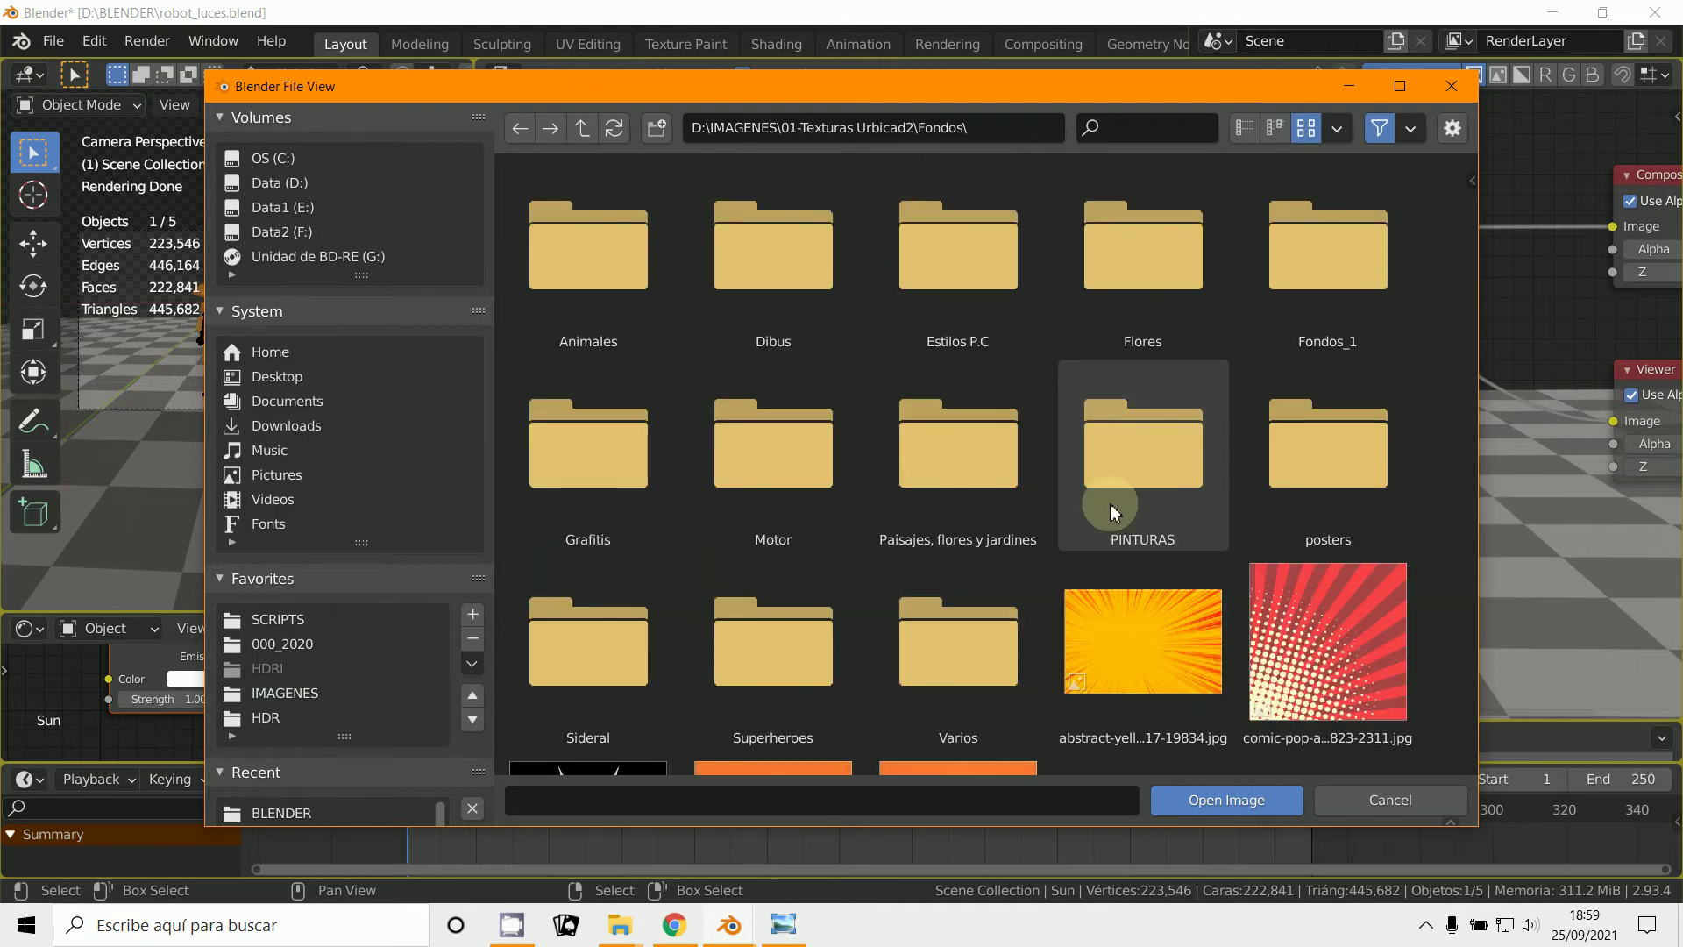
{"action": "double_click", "coordinate": [1124, 633]}
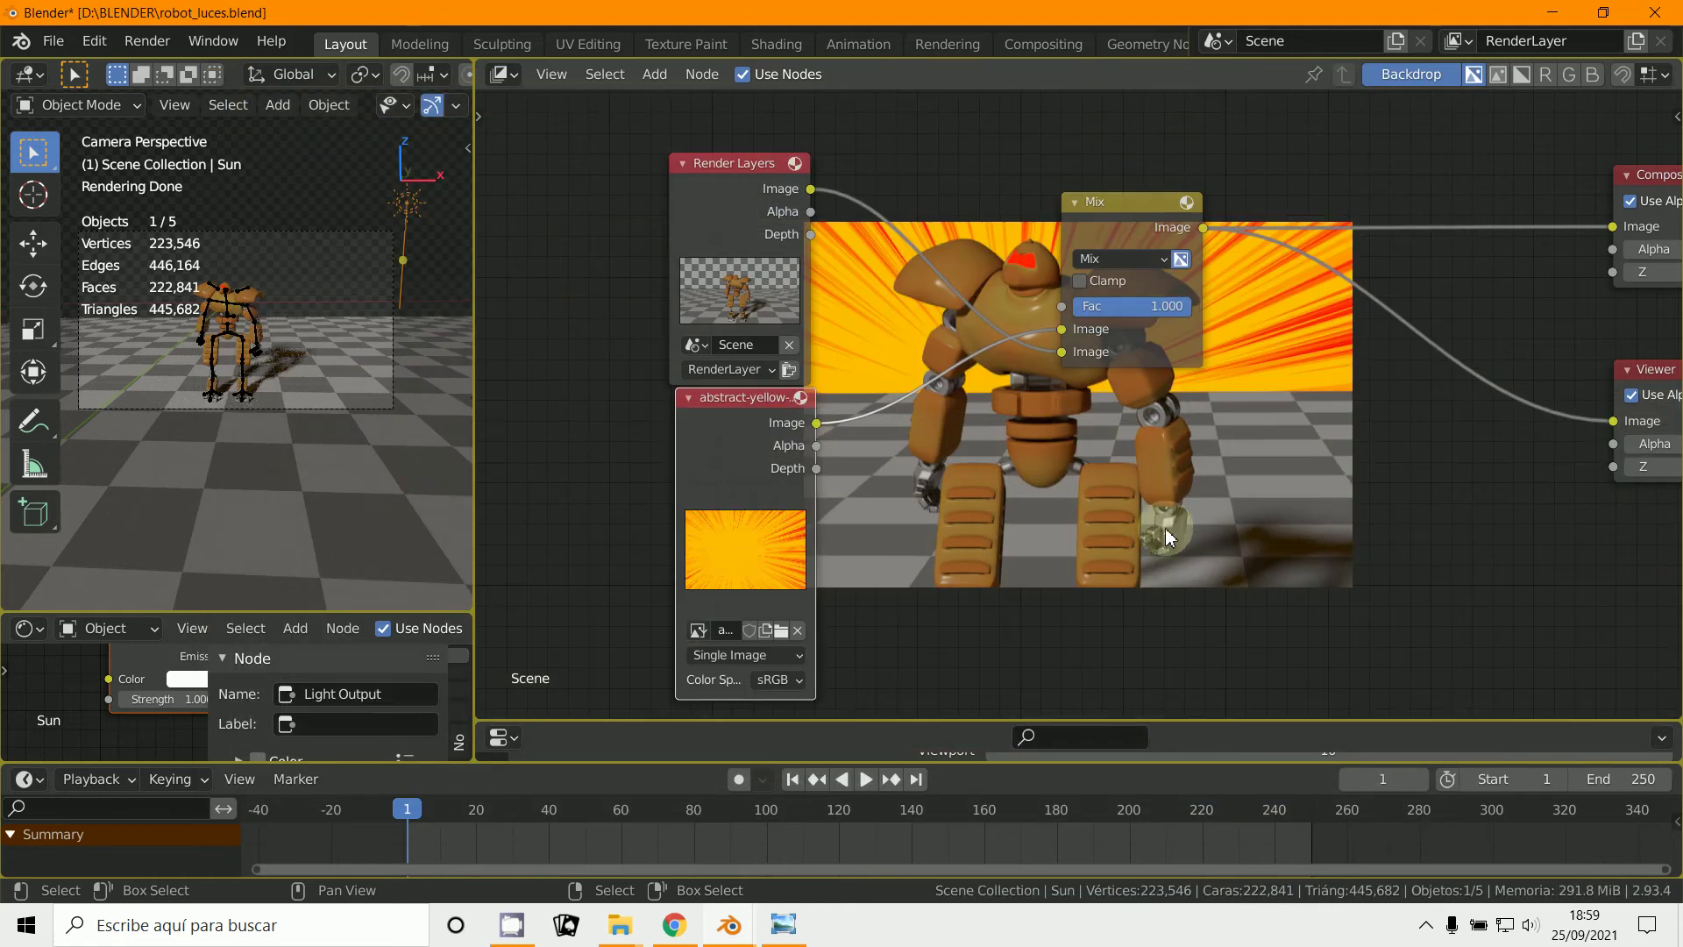
Step: Move the Image node clear of Render Layers and insert a Scale distort node between it and the Mix node
{"action": "scroll", "coordinate": [973, 465], "scroll_direction": "up", "scroll_amount": 2}
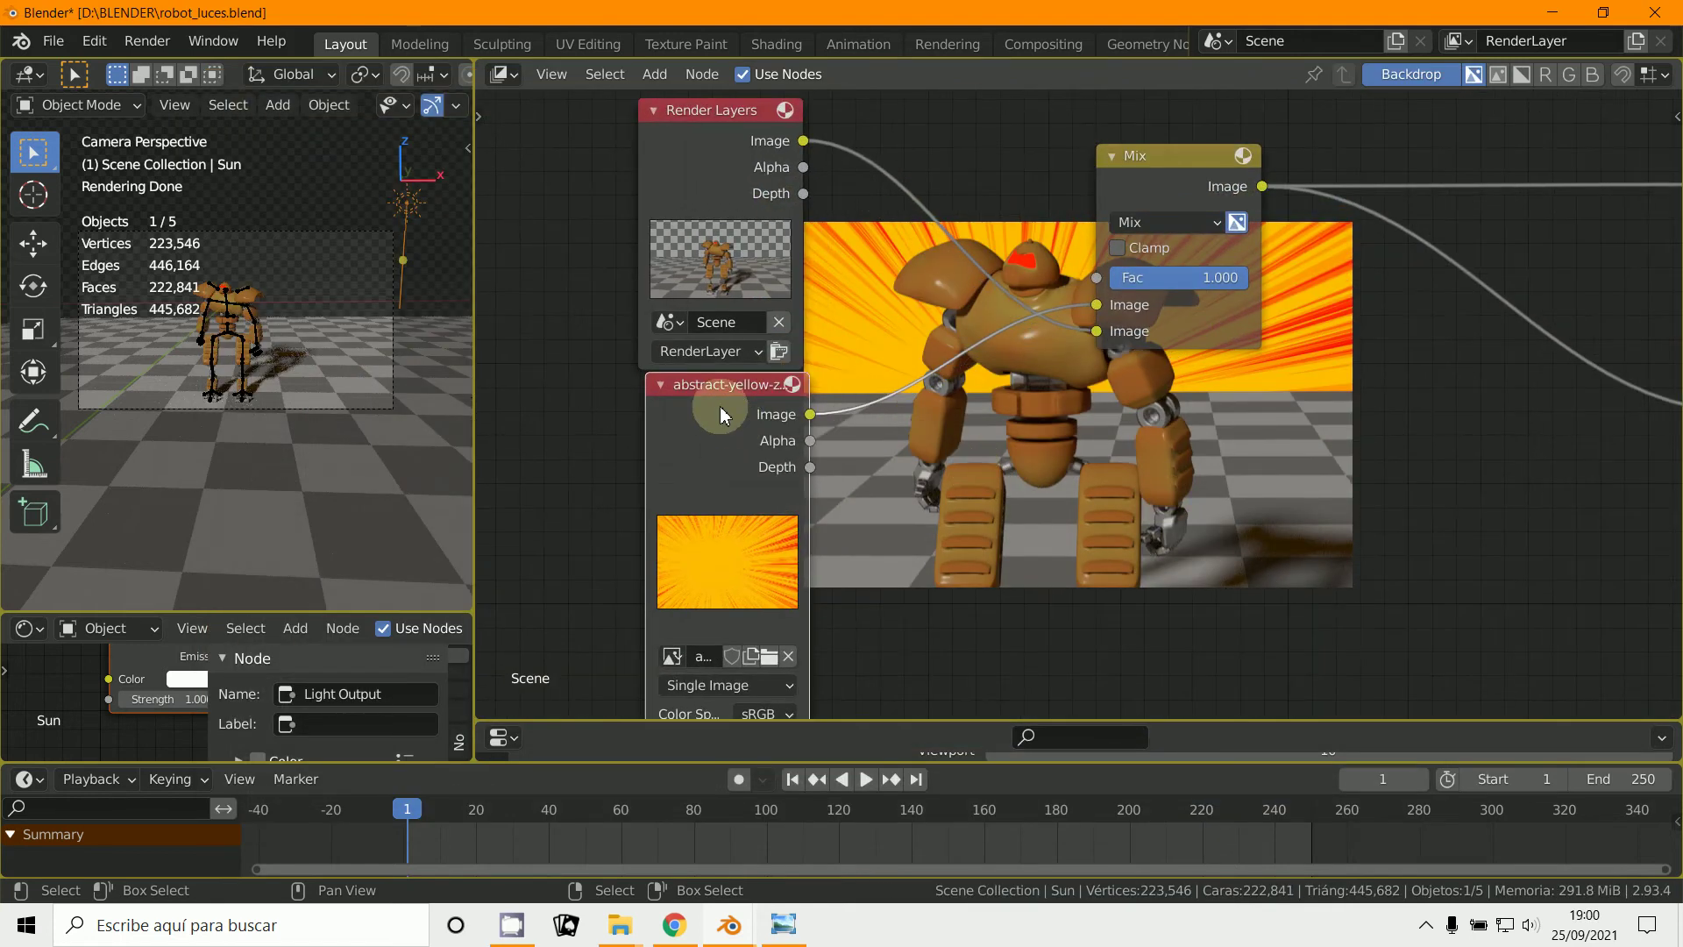
{"action": "left_click_drag", "start_coordinate": [736, 405], "coordinate": [697, 452]}
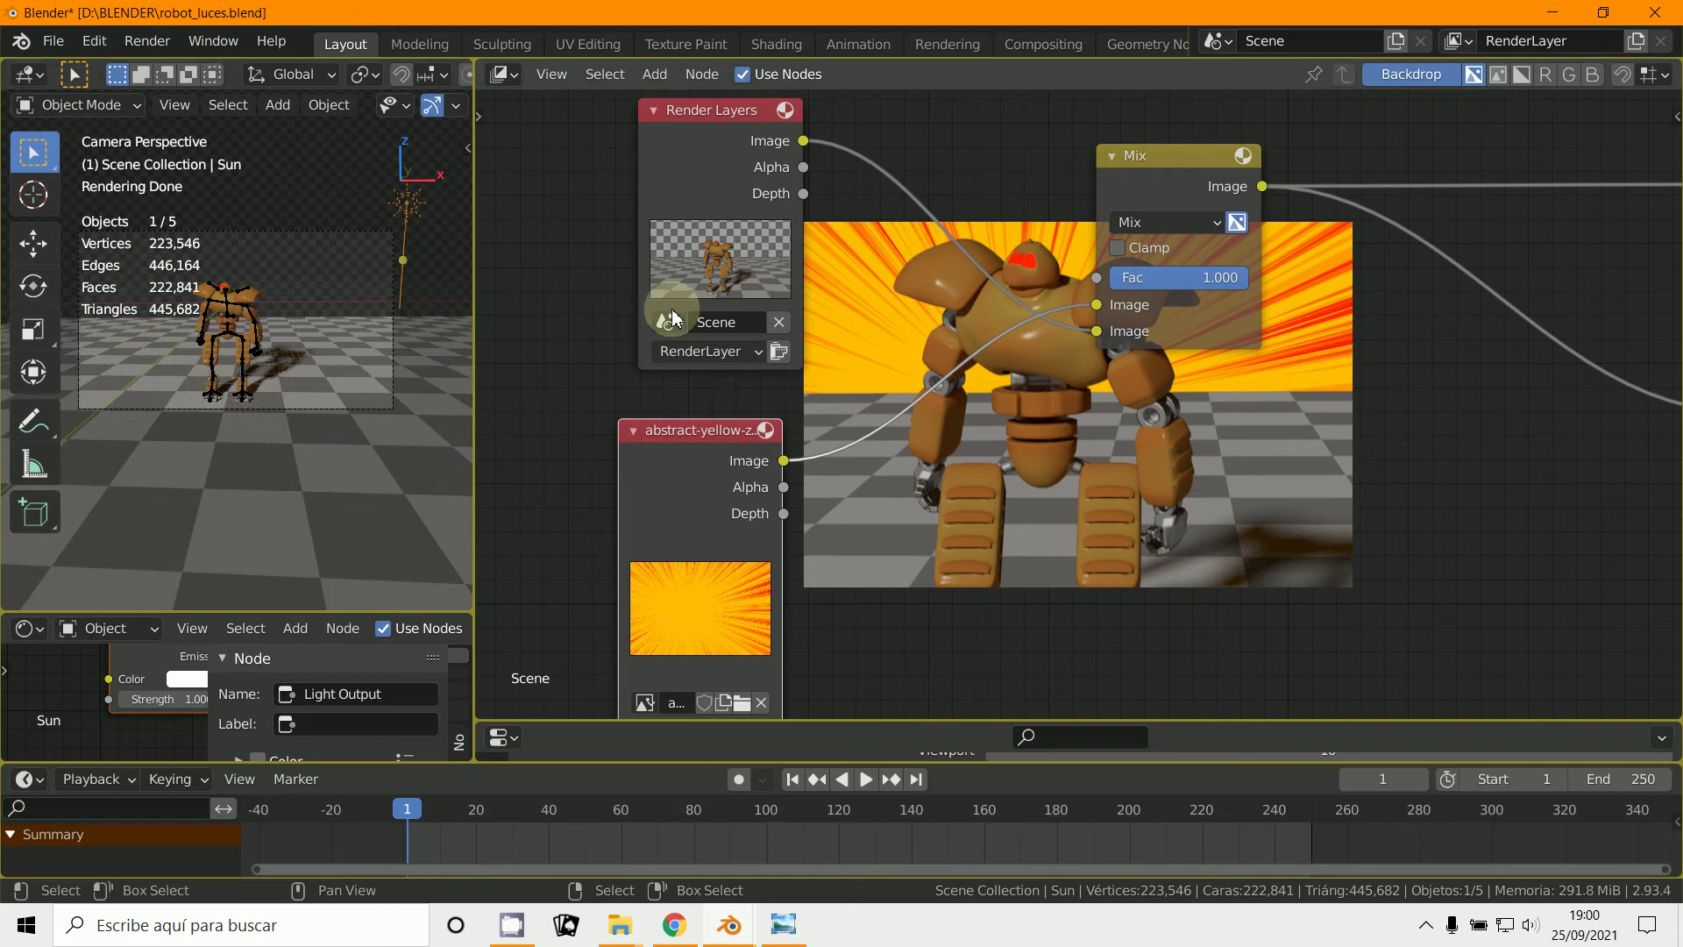
{"action": "left_click", "coordinate": [655, 74]}
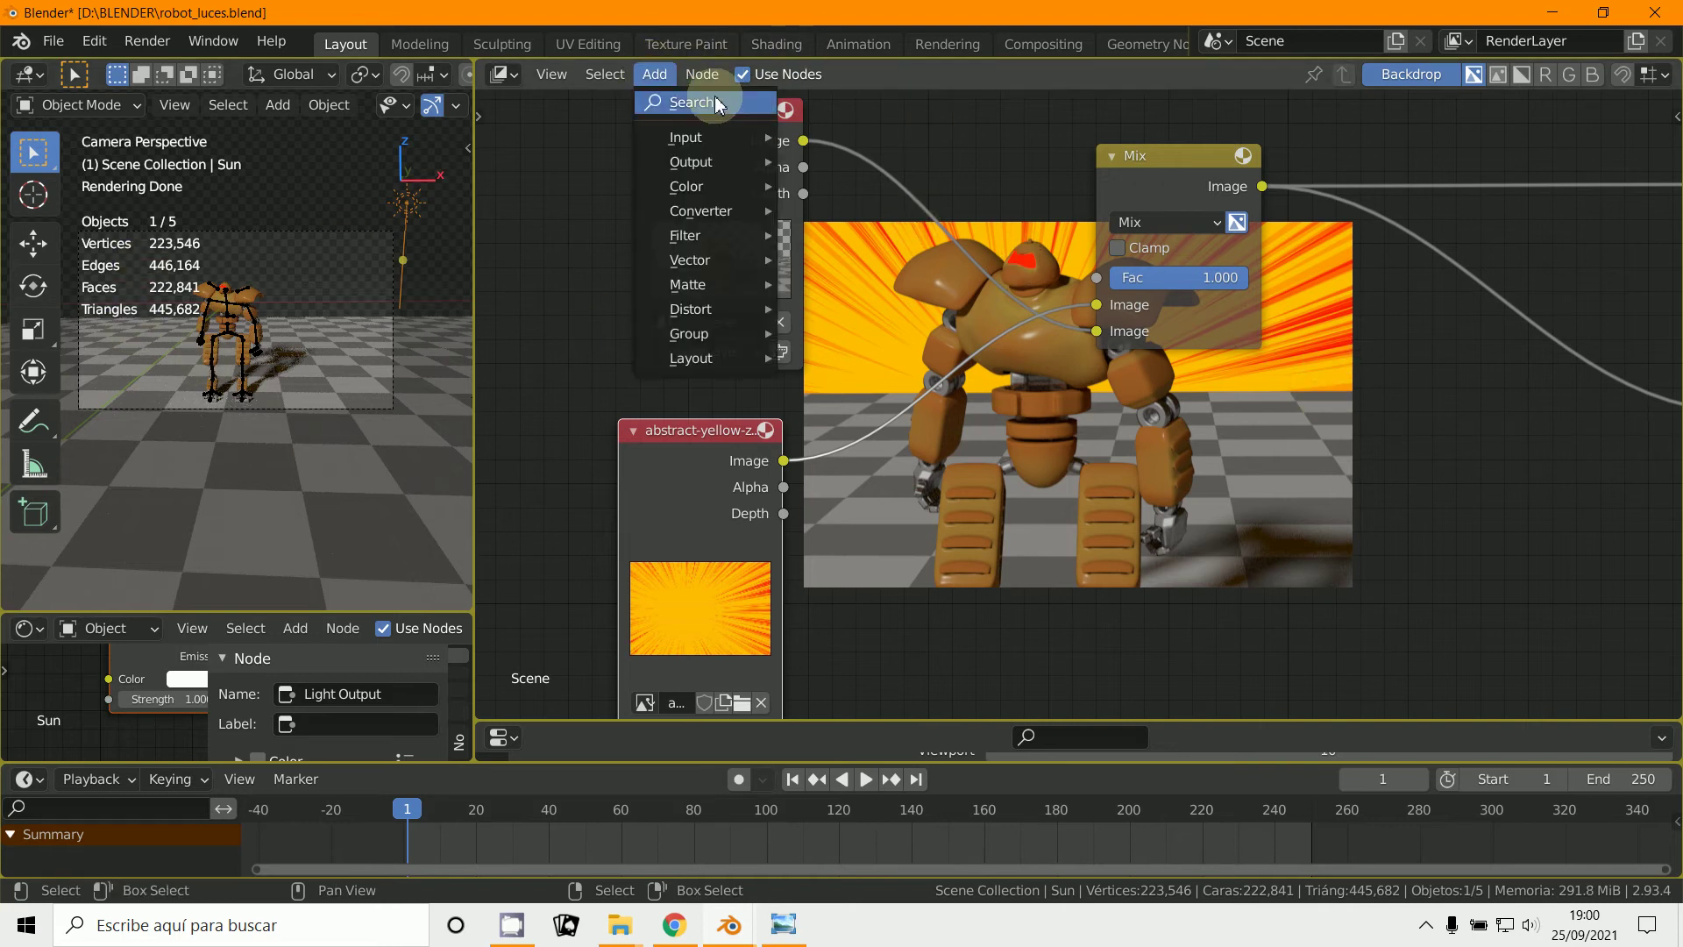
{"action": "left_click", "coordinate": [655, 77]}
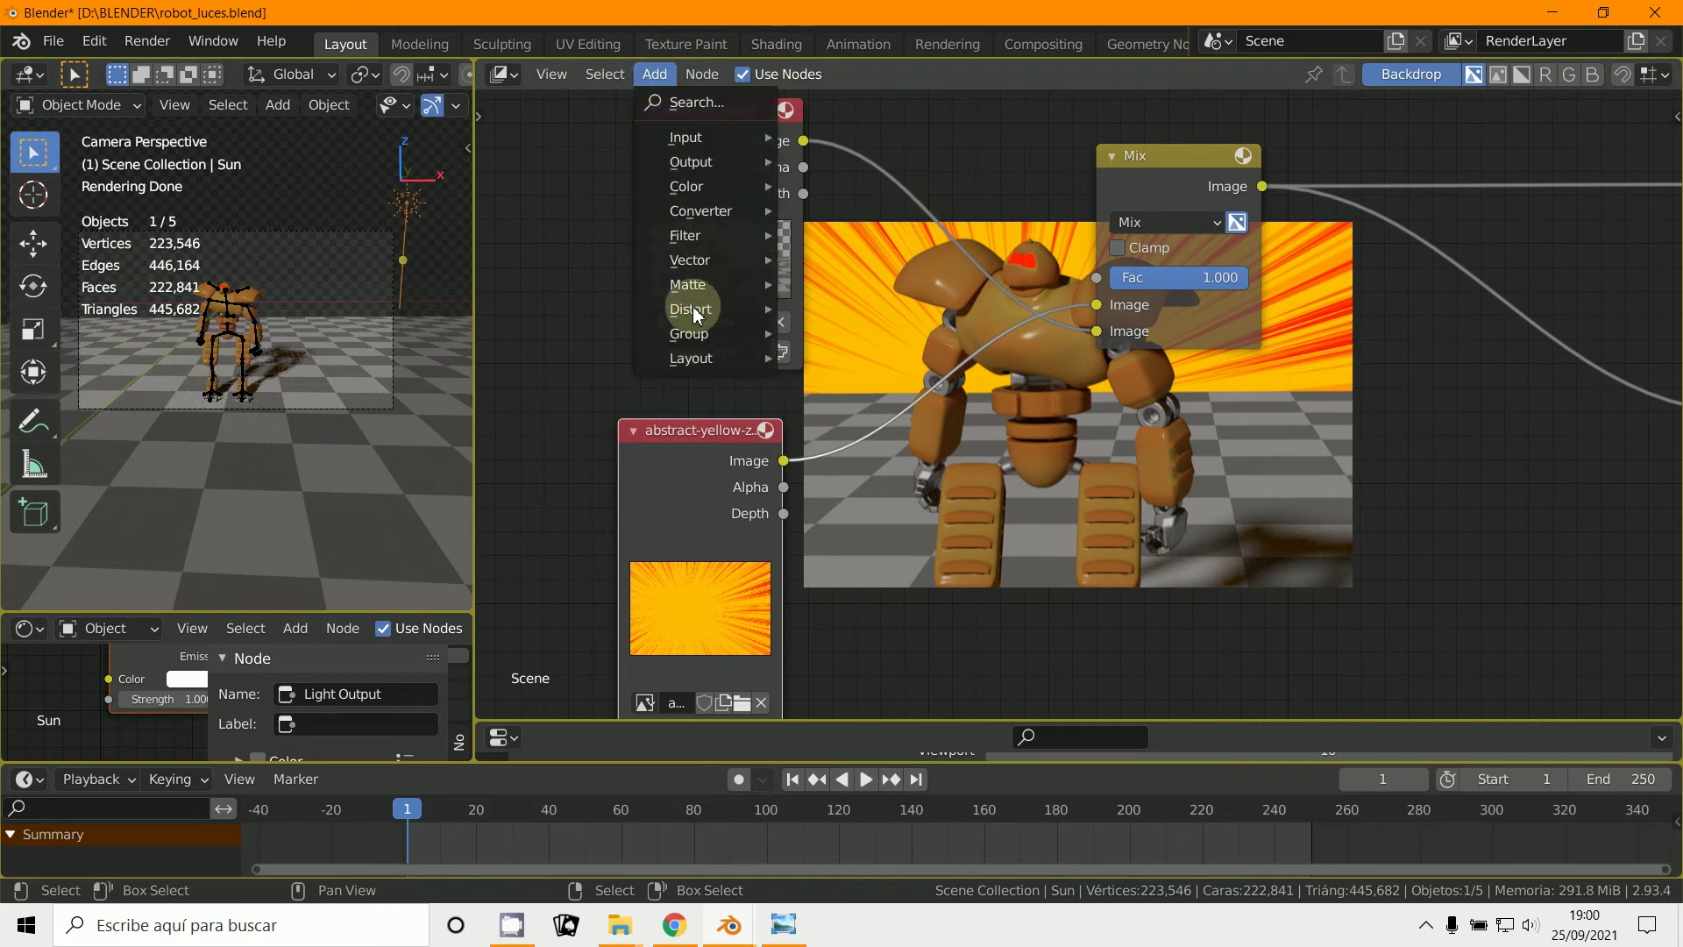
{"action": "mouse_move", "coordinate": [701, 310]}
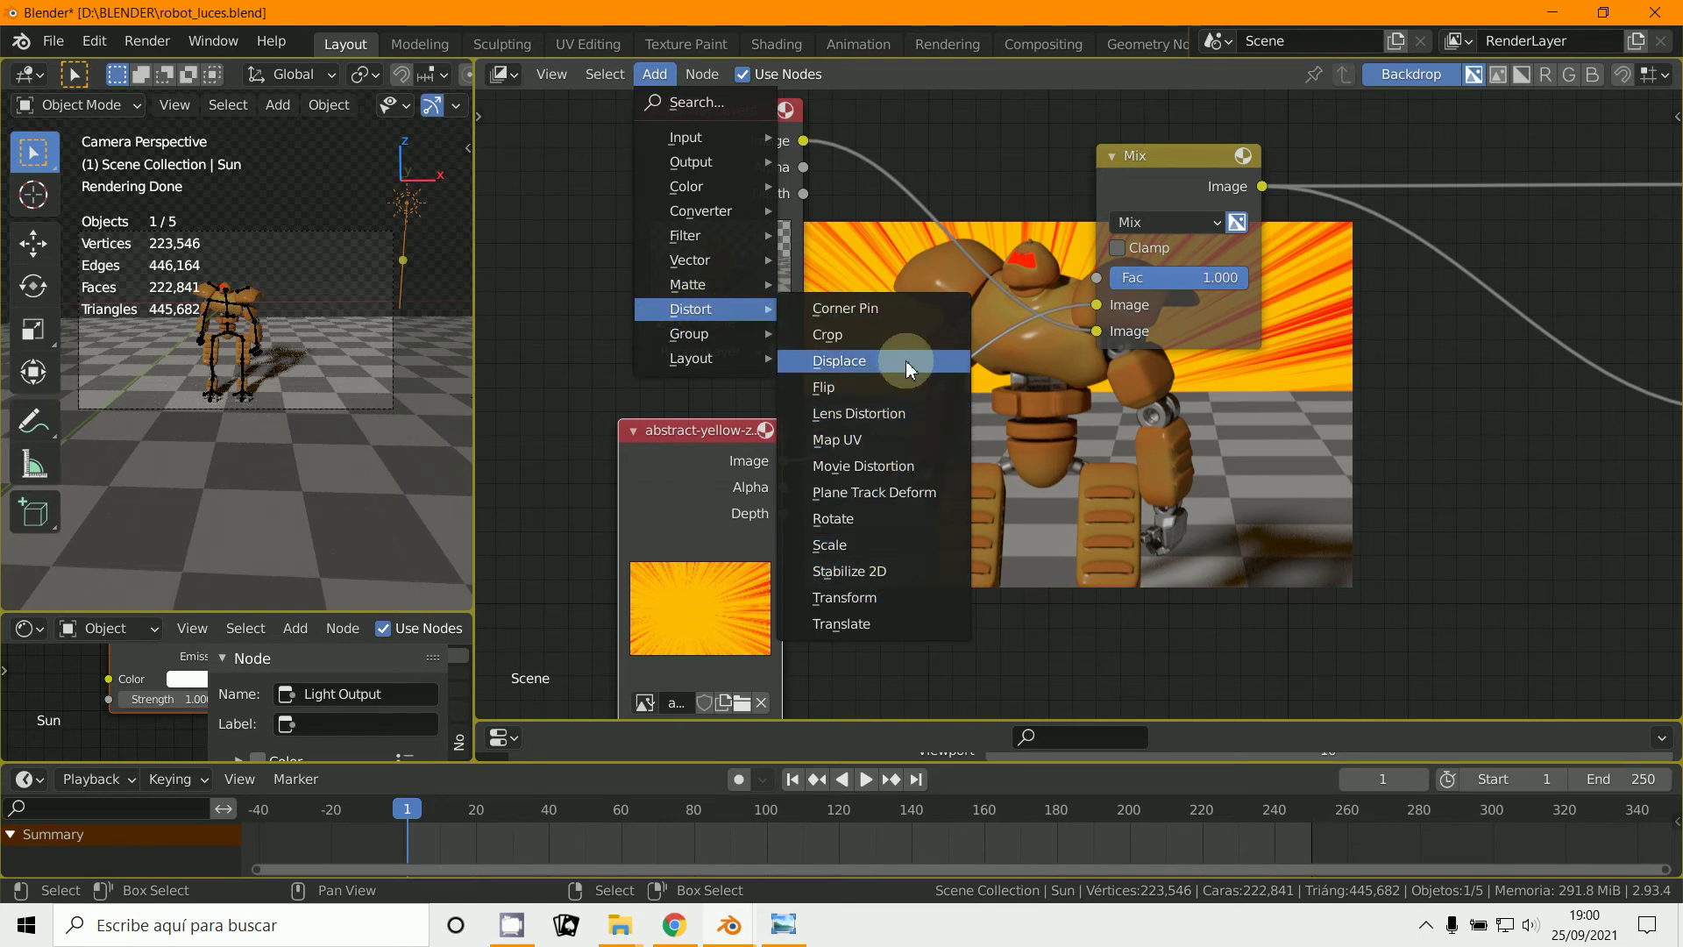
{"action": "left_click", "coordinate": [893, 545]}
{"action": "left_click", "coordinate": [923, 459]}
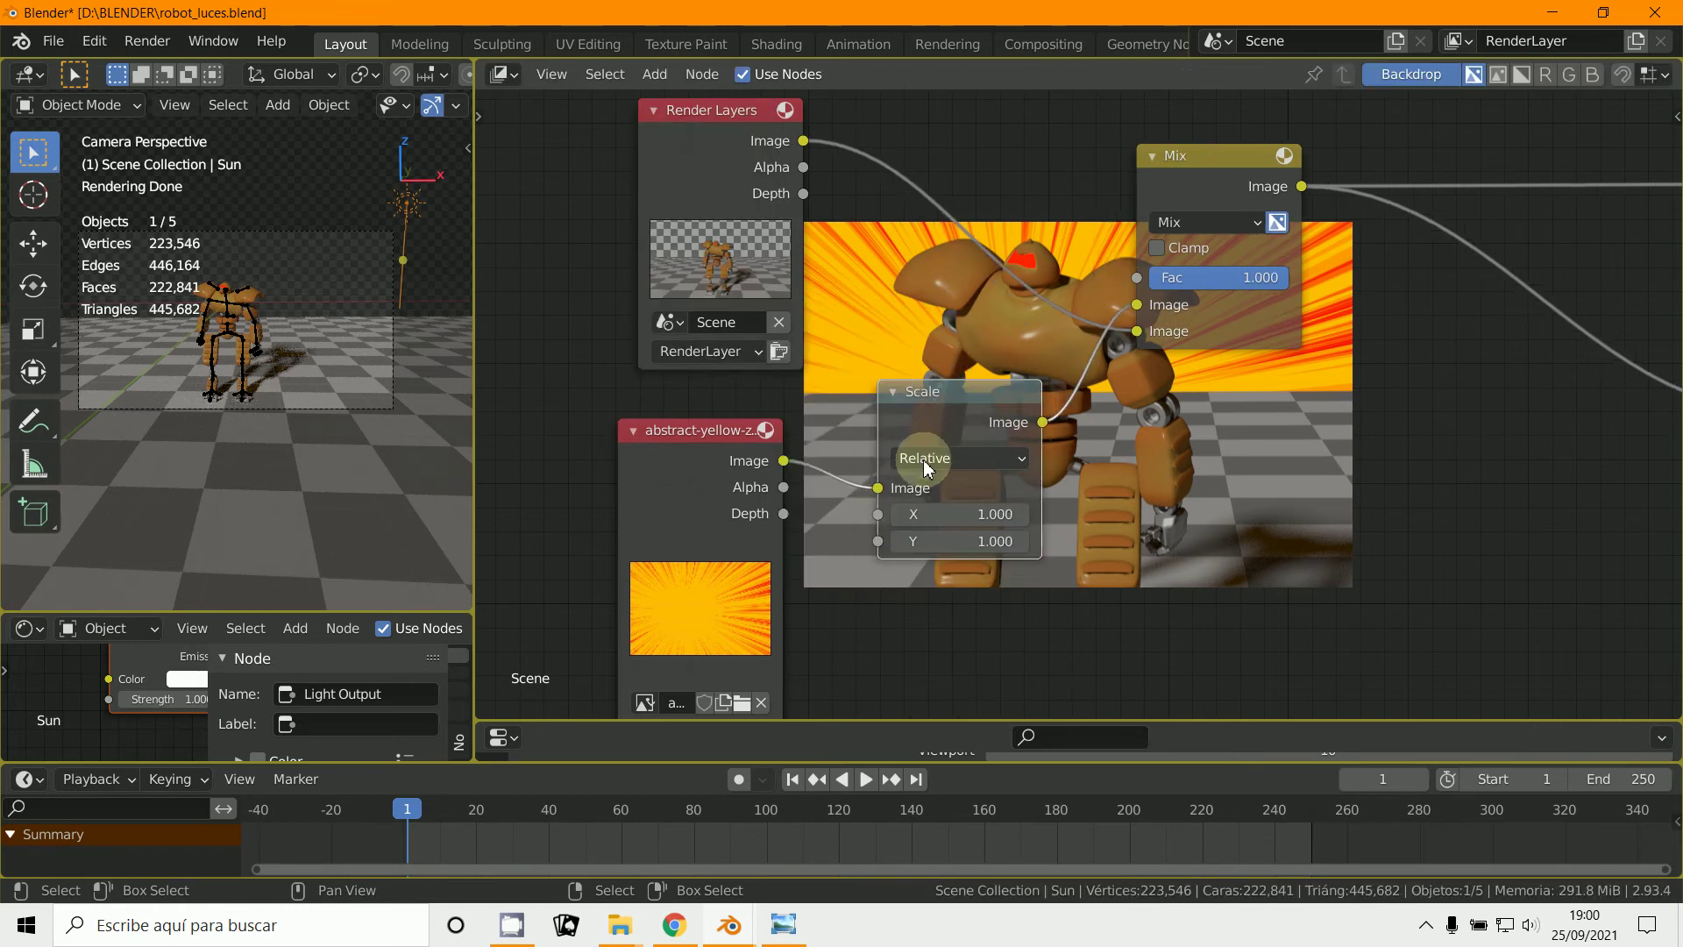
Step: Set the Scale node's space to Render Size so the background image fills the frame
{"action": "left_click", "coordinate": [923, 460]}
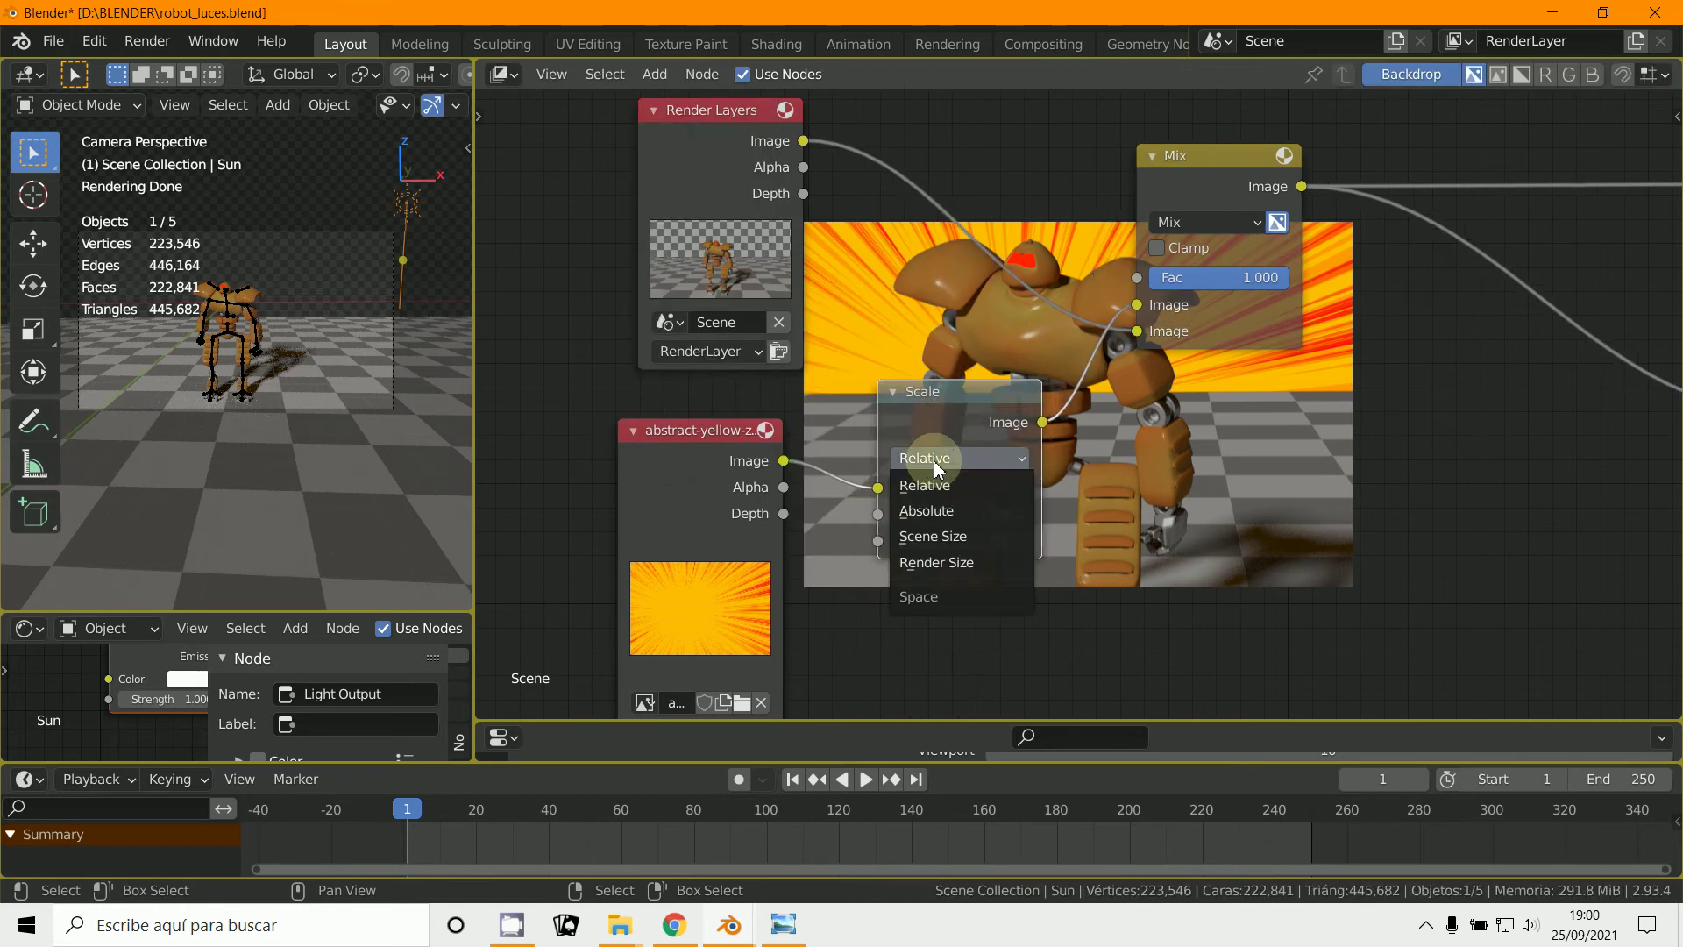
{"action": "left_click", "coordinate": [966, 565]}
{"action": "scroll", "coordinate": [966, 578], "scroll_direction": "down", "scroll_amount": 4}
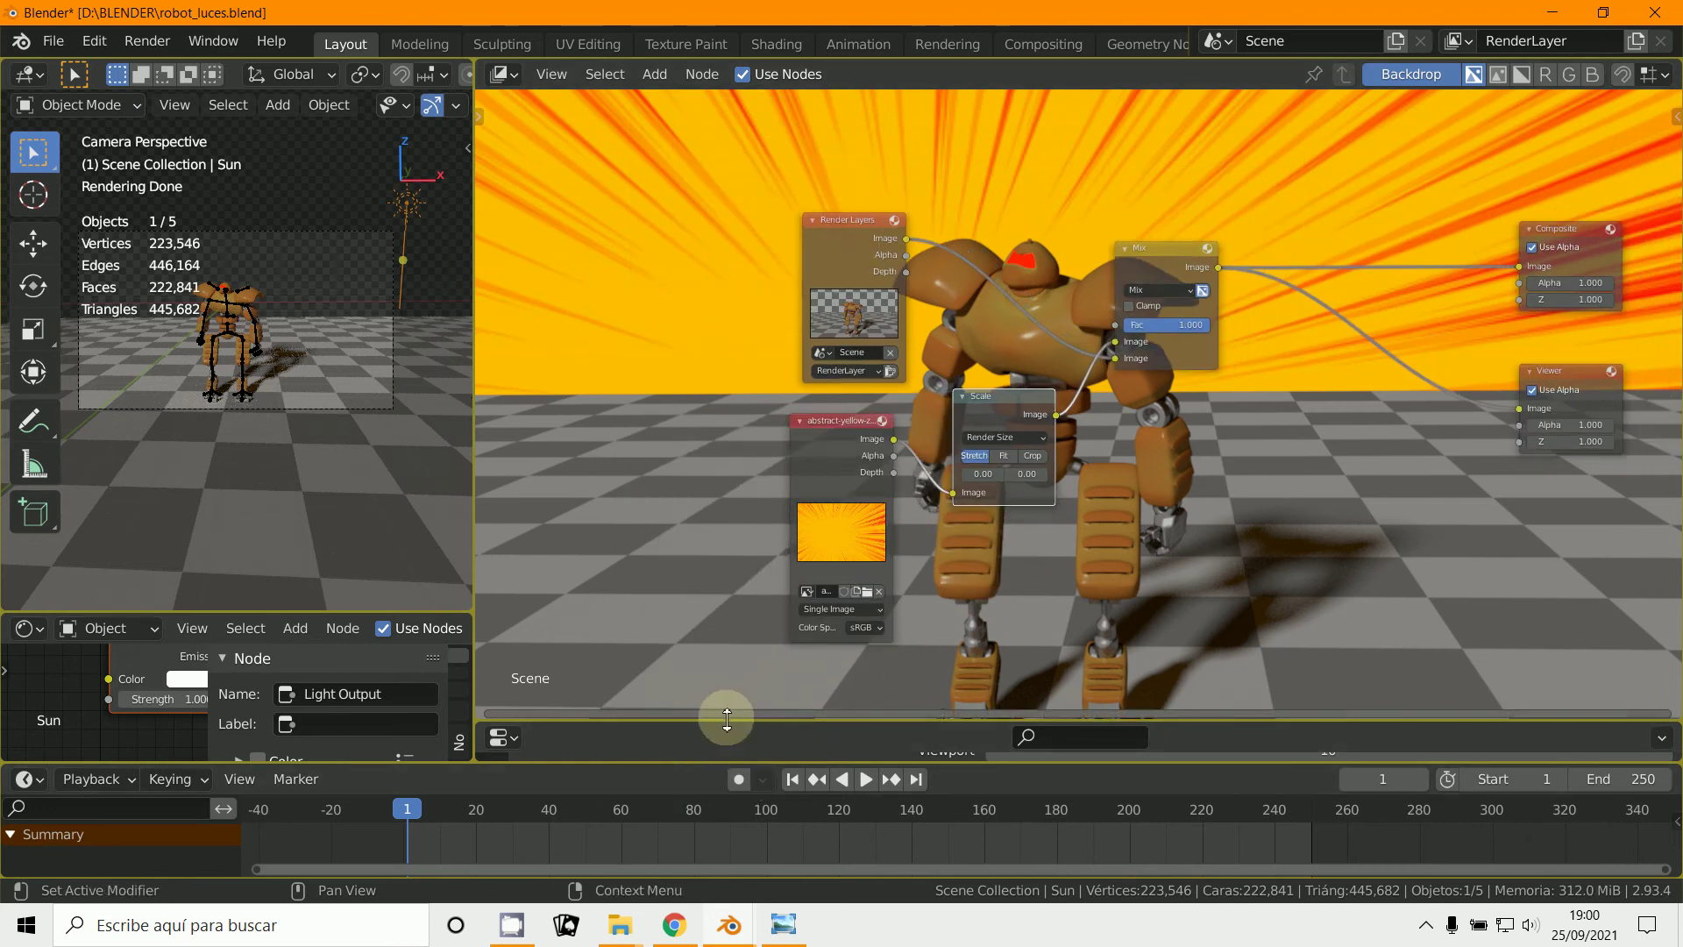
{"action": "middle_click_drag", "start_coordinate": [933, 507], "coordinate": [862, 506]}
{"action": "scroll", "coordinate": [1176, 588], "scroll_direction": "up", "scroll_amount": 5}
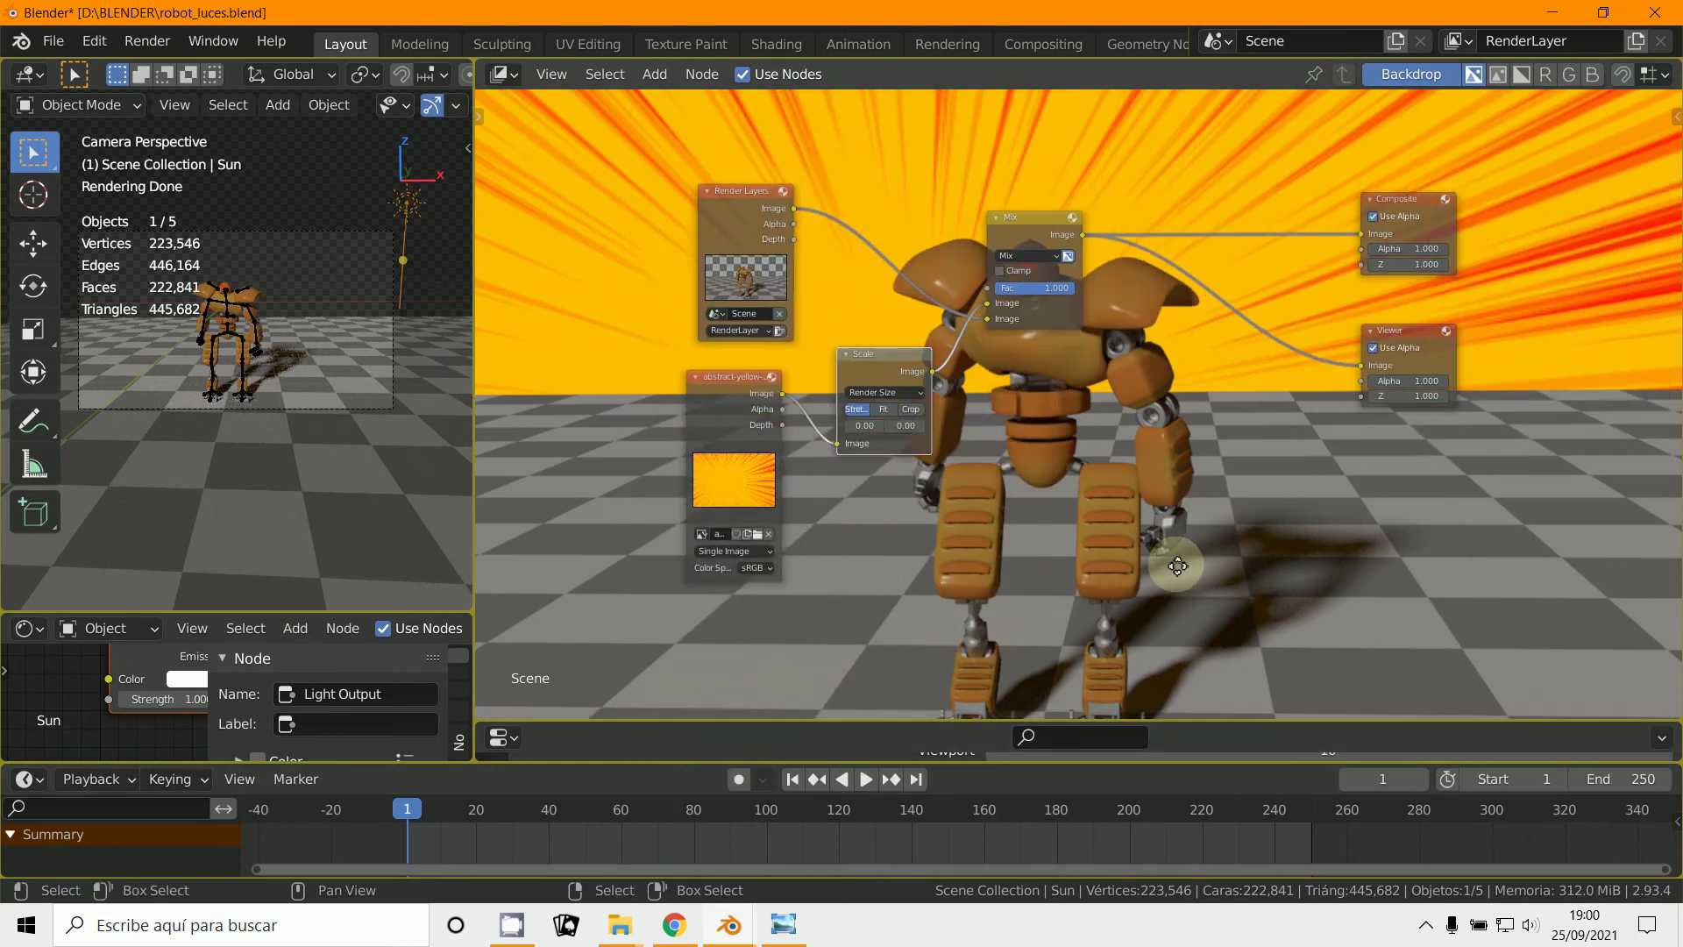
{"action": "scroll", "coordinate": [1210, 580], "scroll_direction": "down", "scroll_amount": 2}
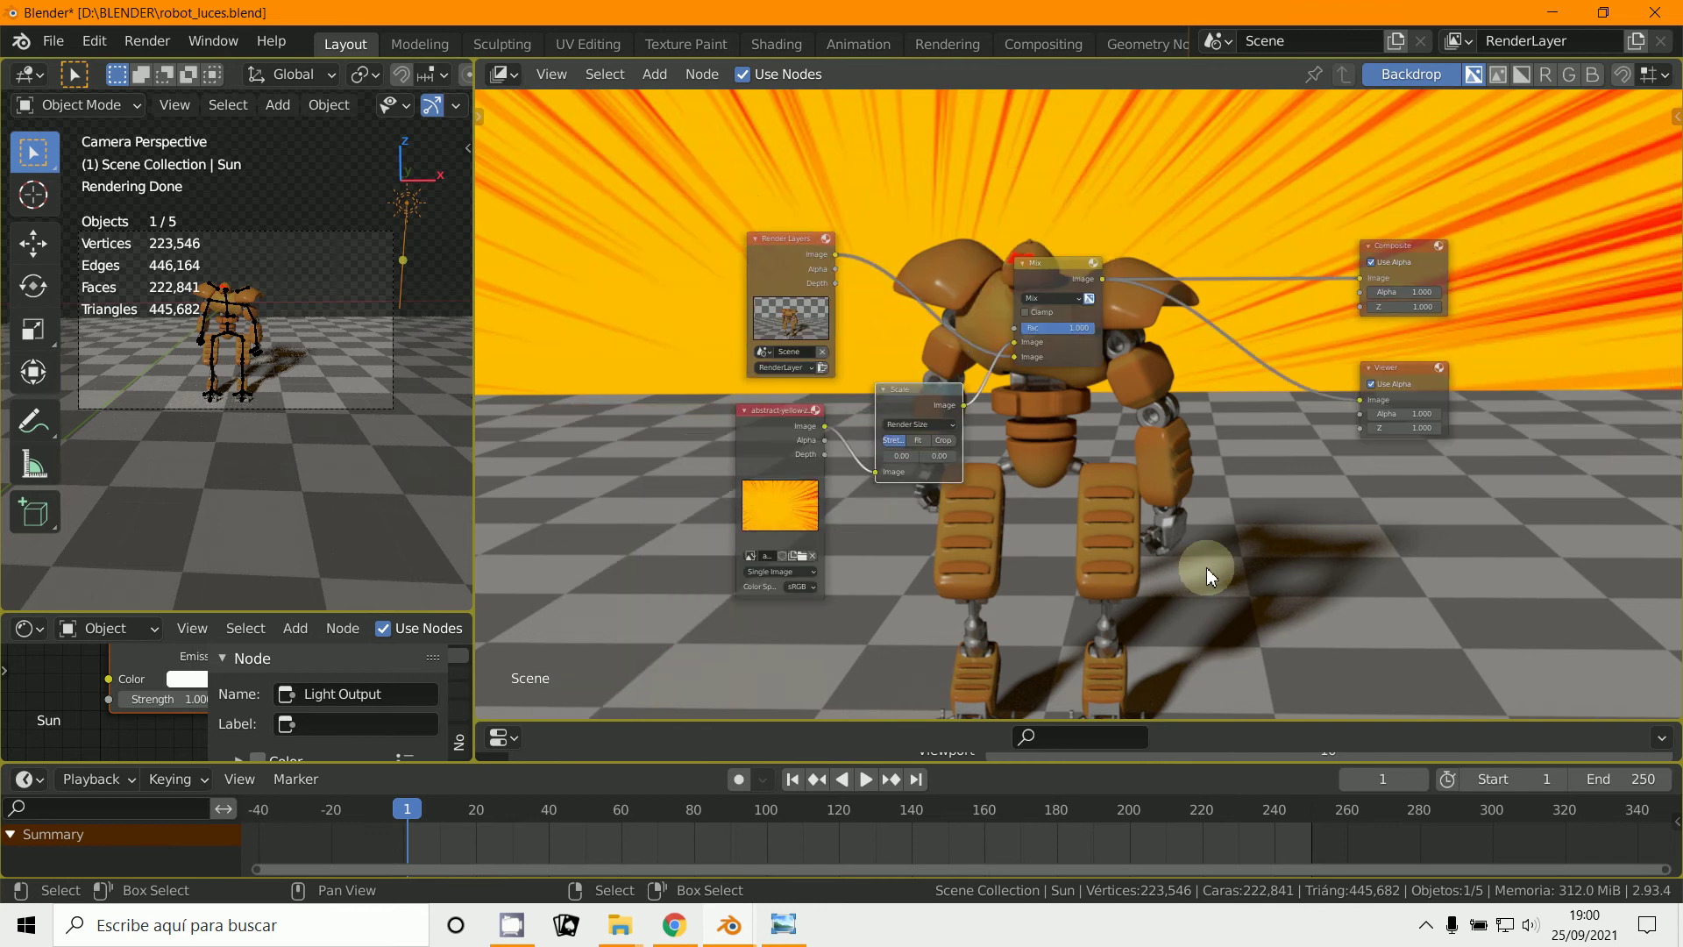
Step: Examine the composited Render Result in the maximized render window, then minimize that window
{"action": "left_click", "coordinate": [741, 929]}
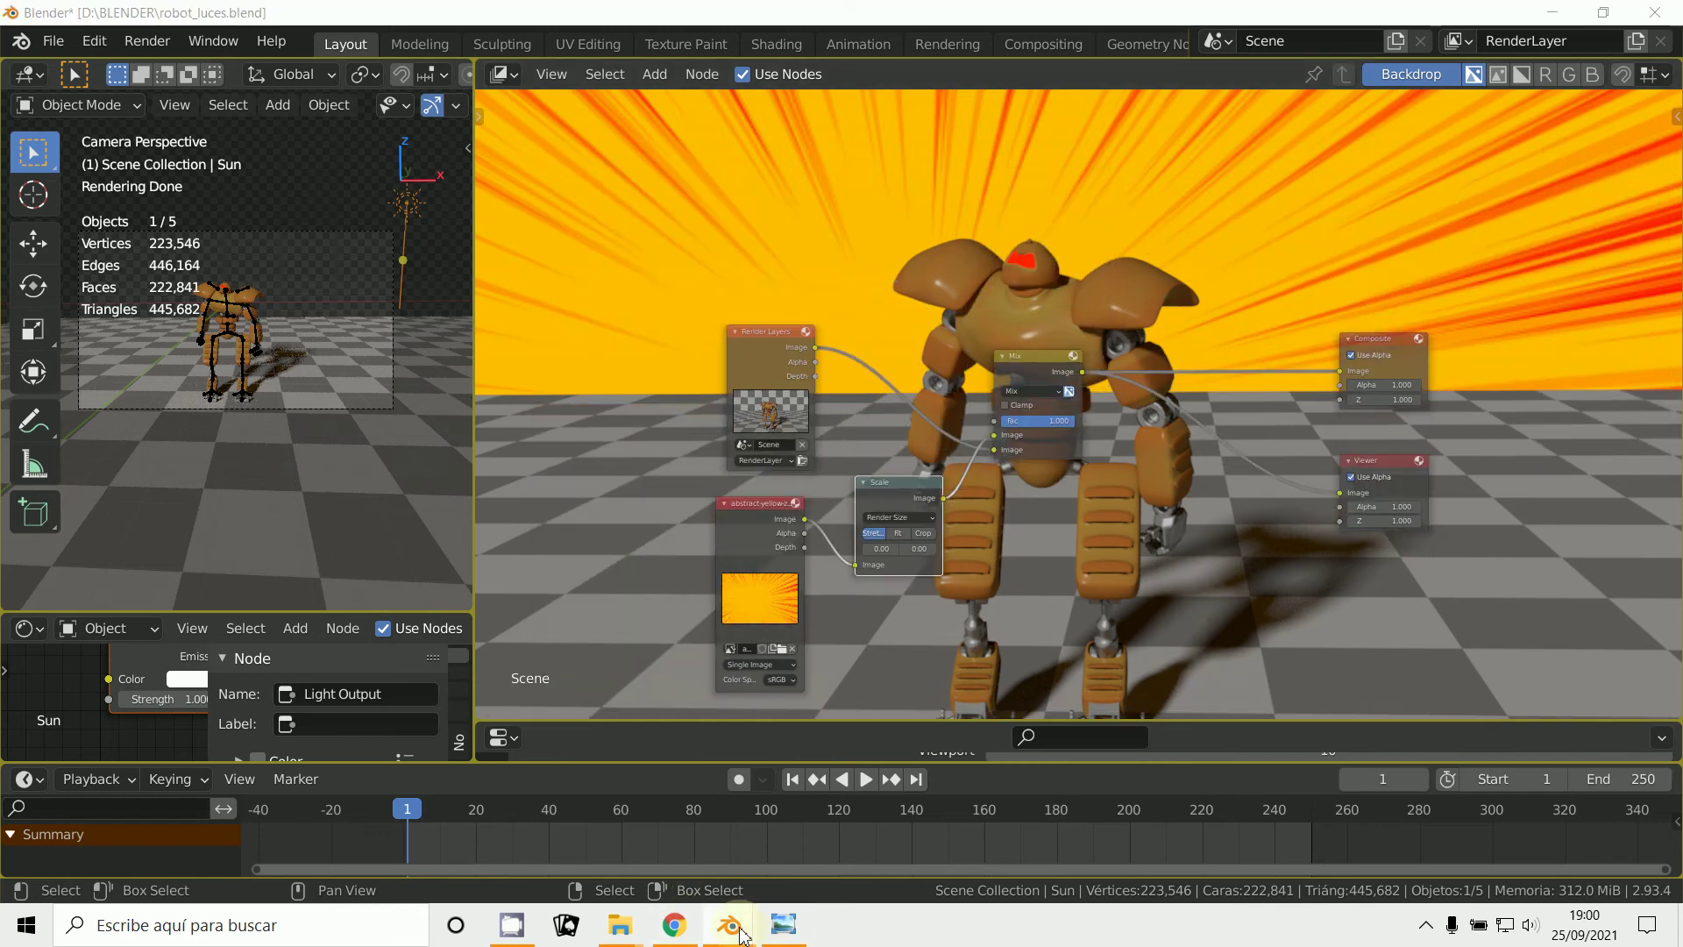
{"action": "left_click", "coordinate": [847, 833]}
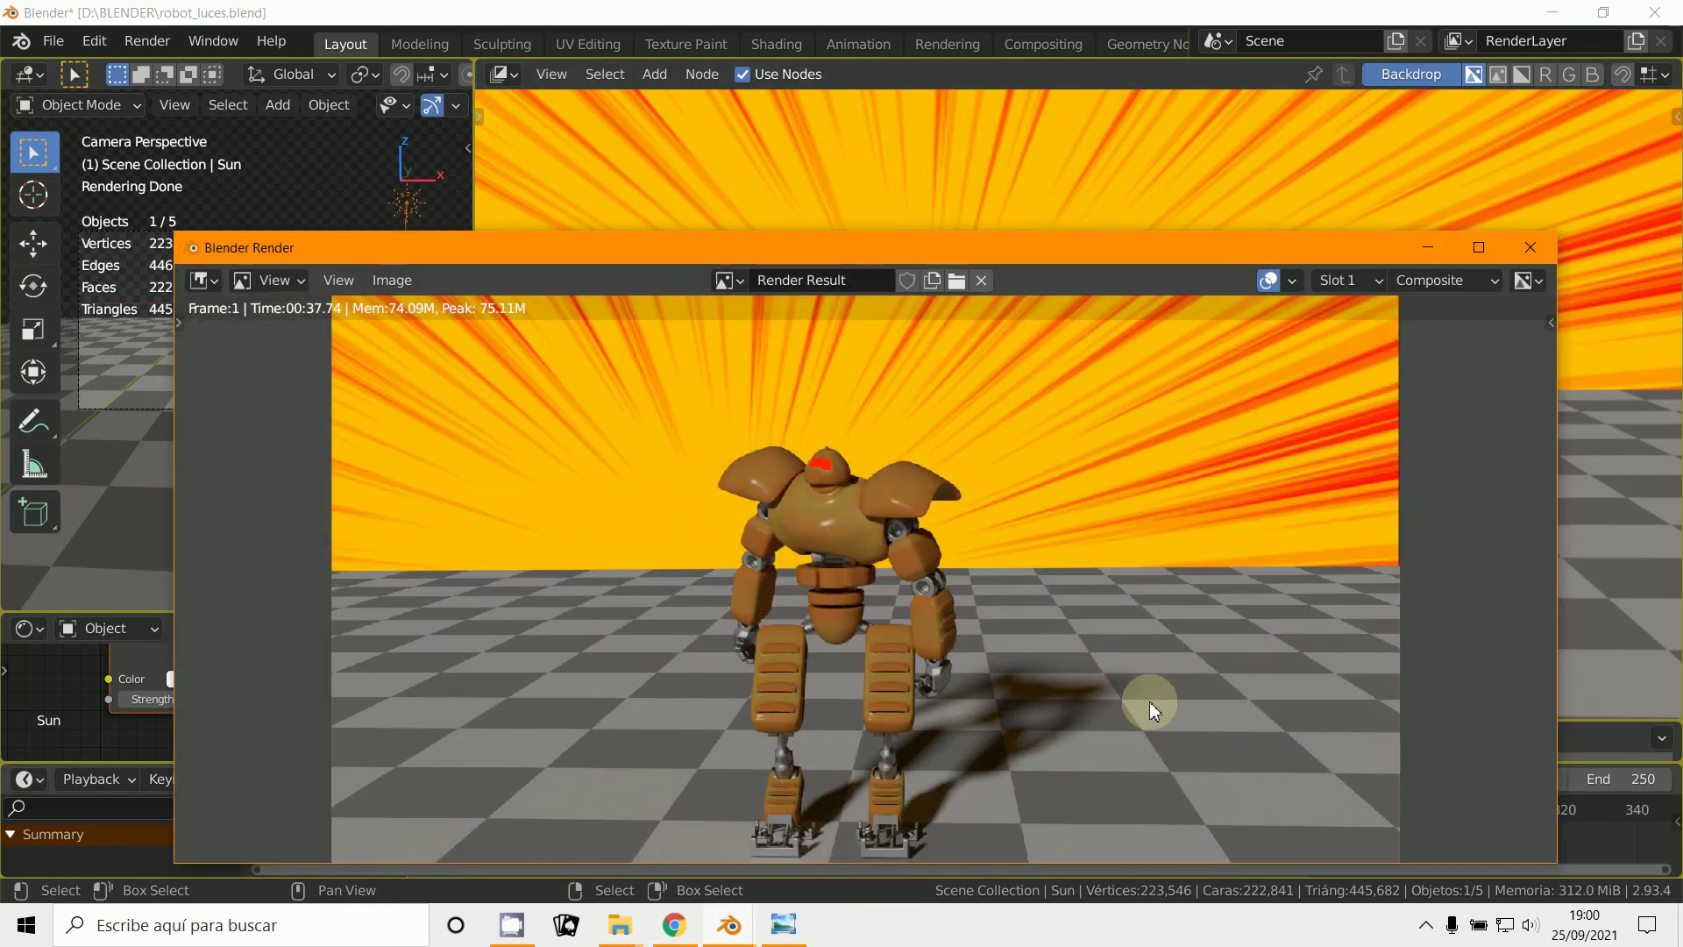
{"action": "left_click", "coordinate": [1479, 248]}
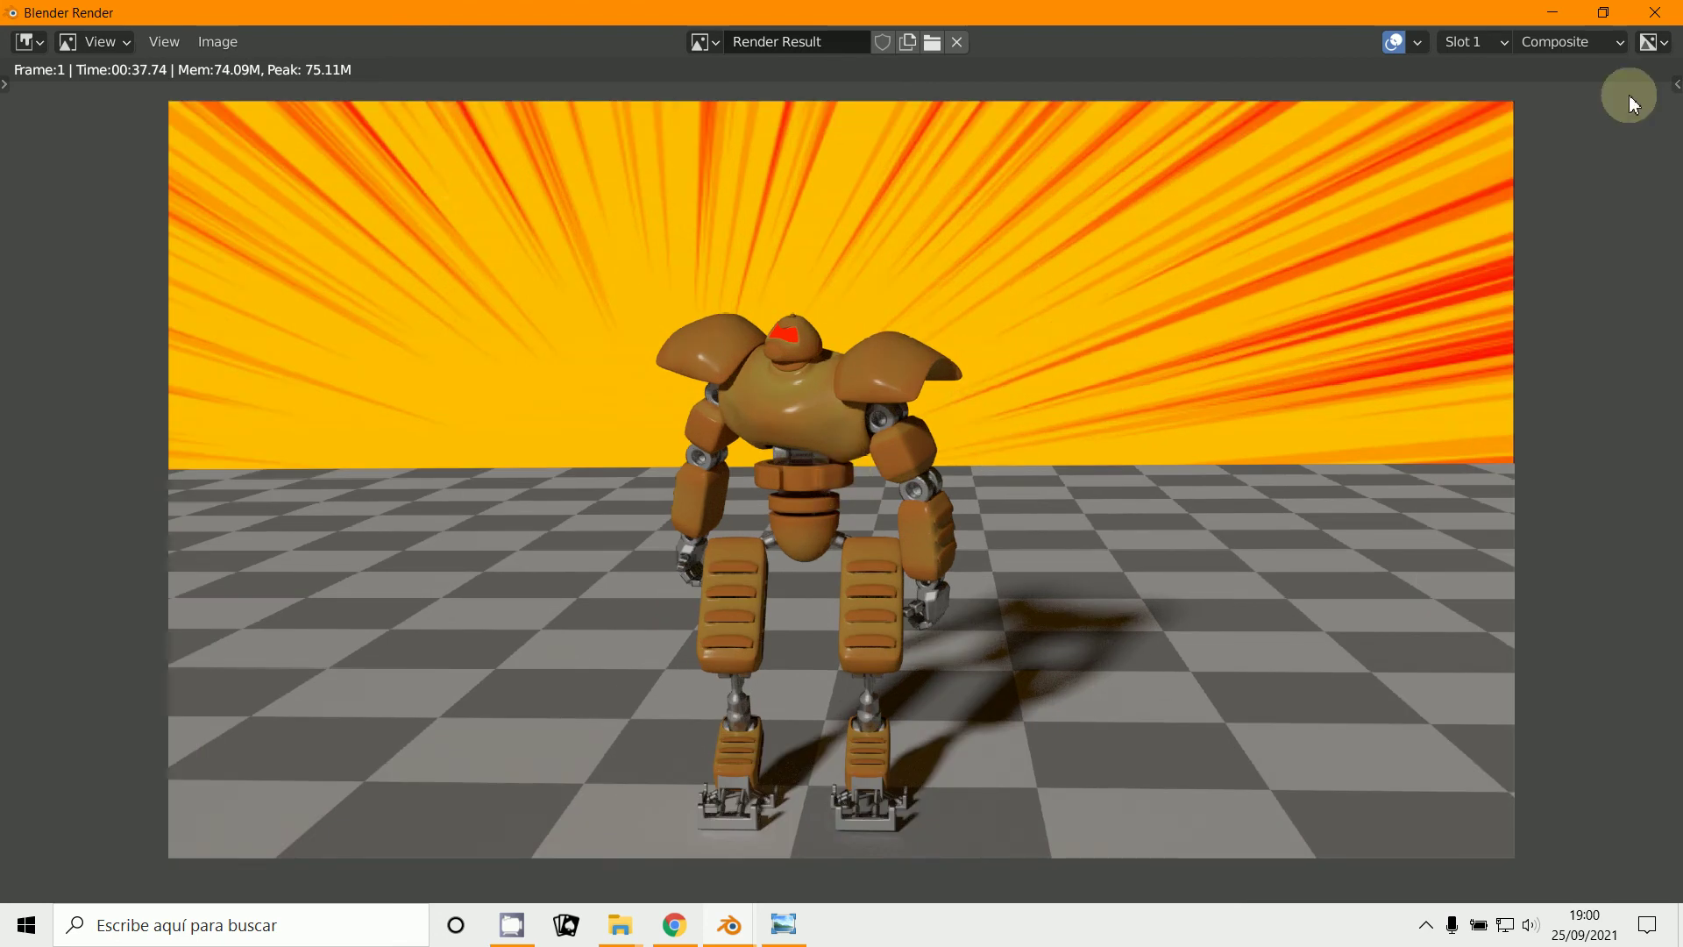
{"action": "left_click", "coordinate": [1551, 14]}
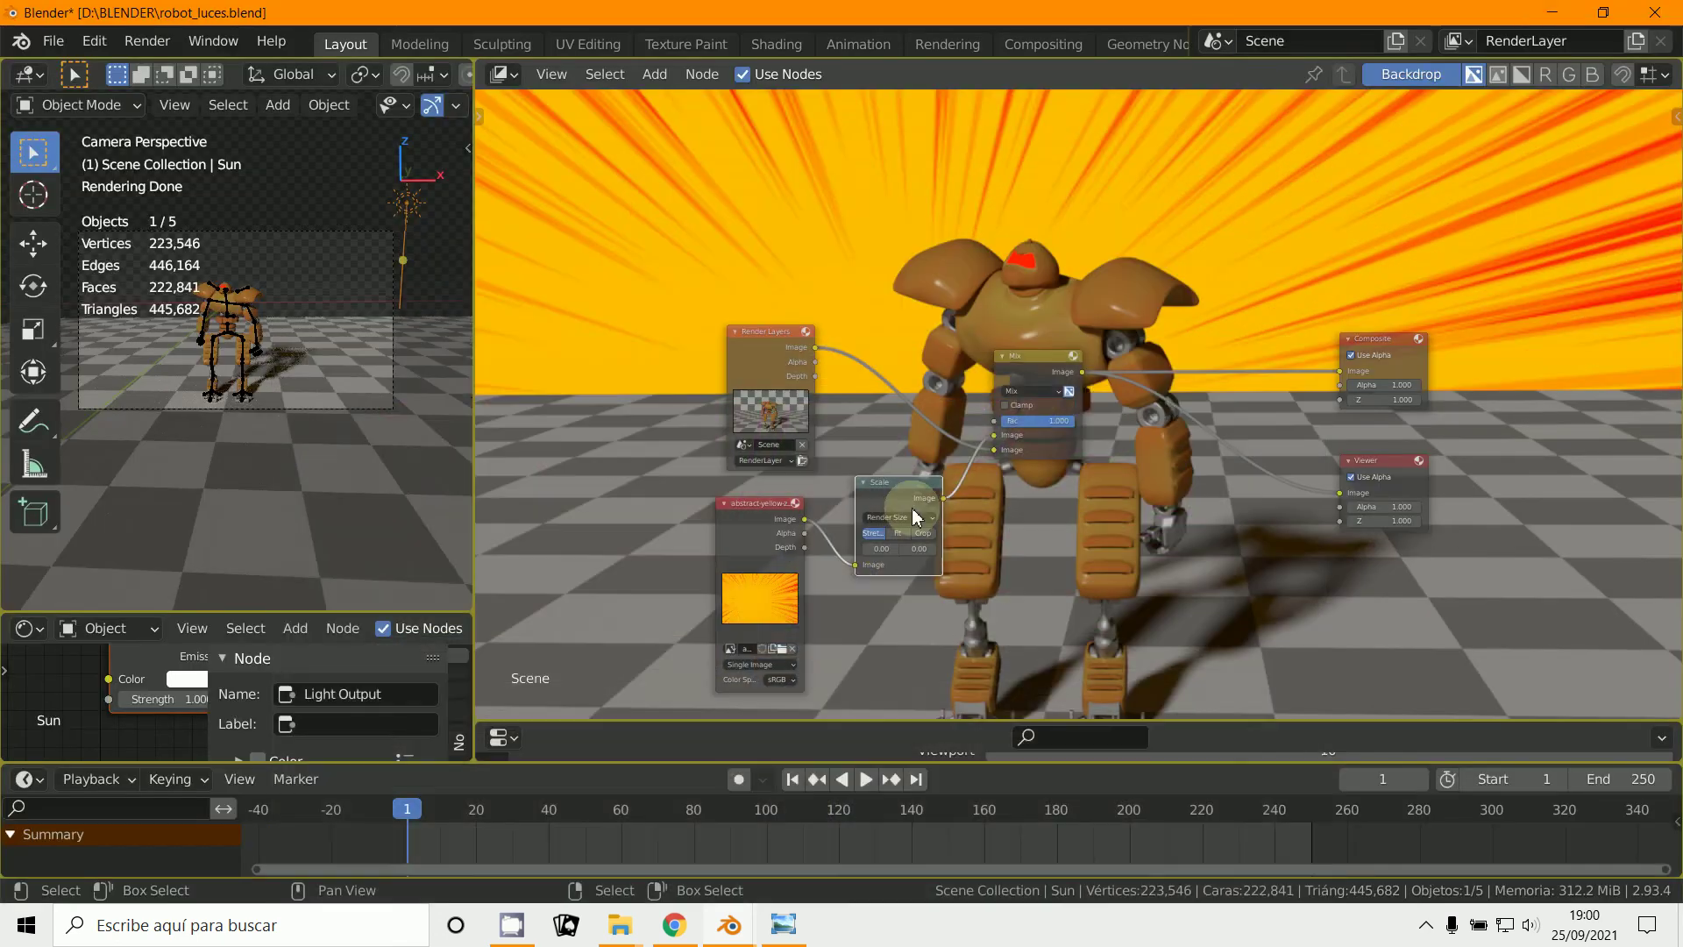
Step: Select the floor object suelo in the 3D viewport and enlarge the Shader Editor area beneath it
{"action": "left_click", "coordinate": [308, 514]}
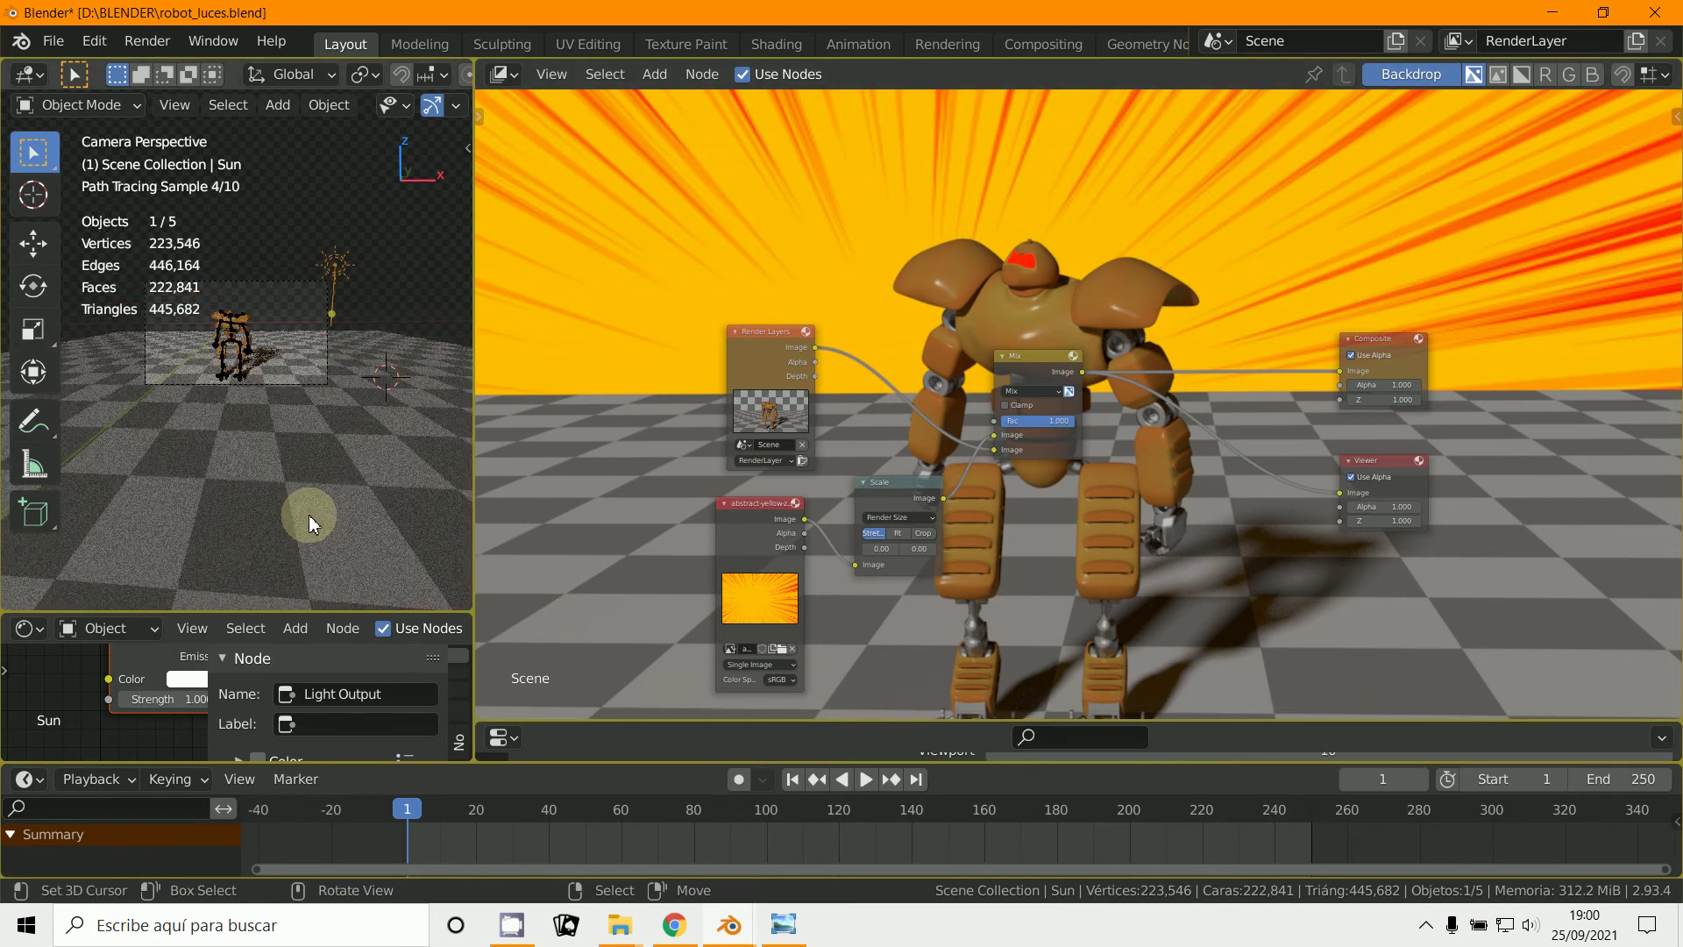
{"action": "middle_click_drag", "start_coordinate": [317, 514], "coordinate": [302, 605]}
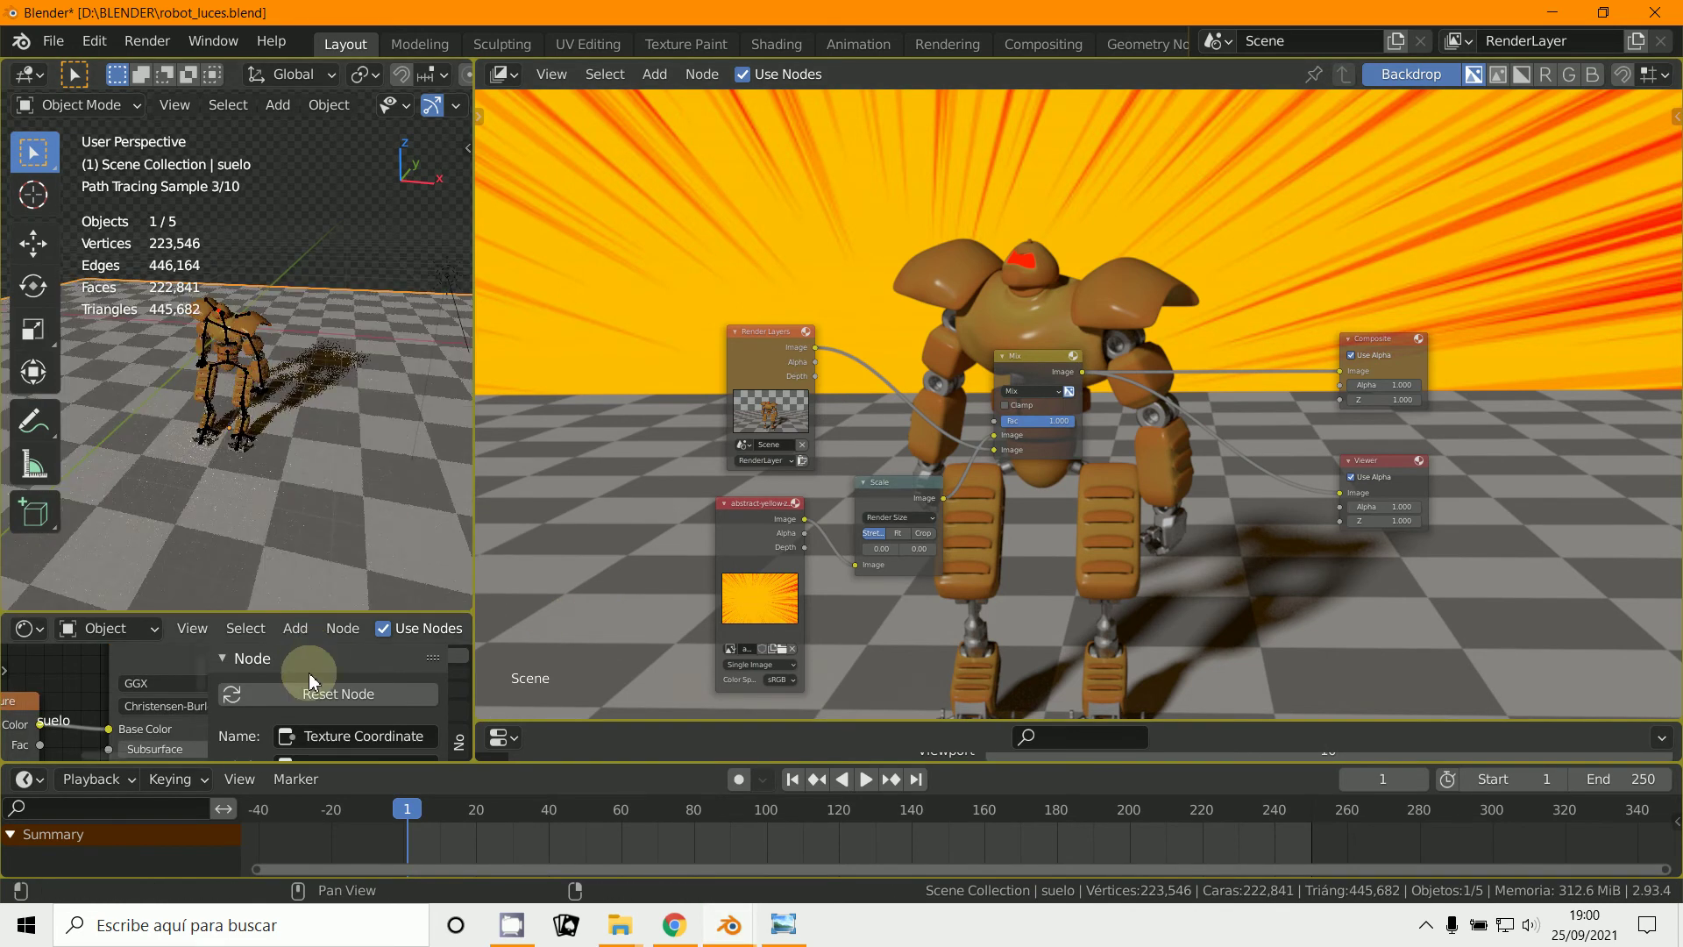
{"action": "left_click_drag", "start_coordinate": [307, 611], "coordinate": [329, 326]}
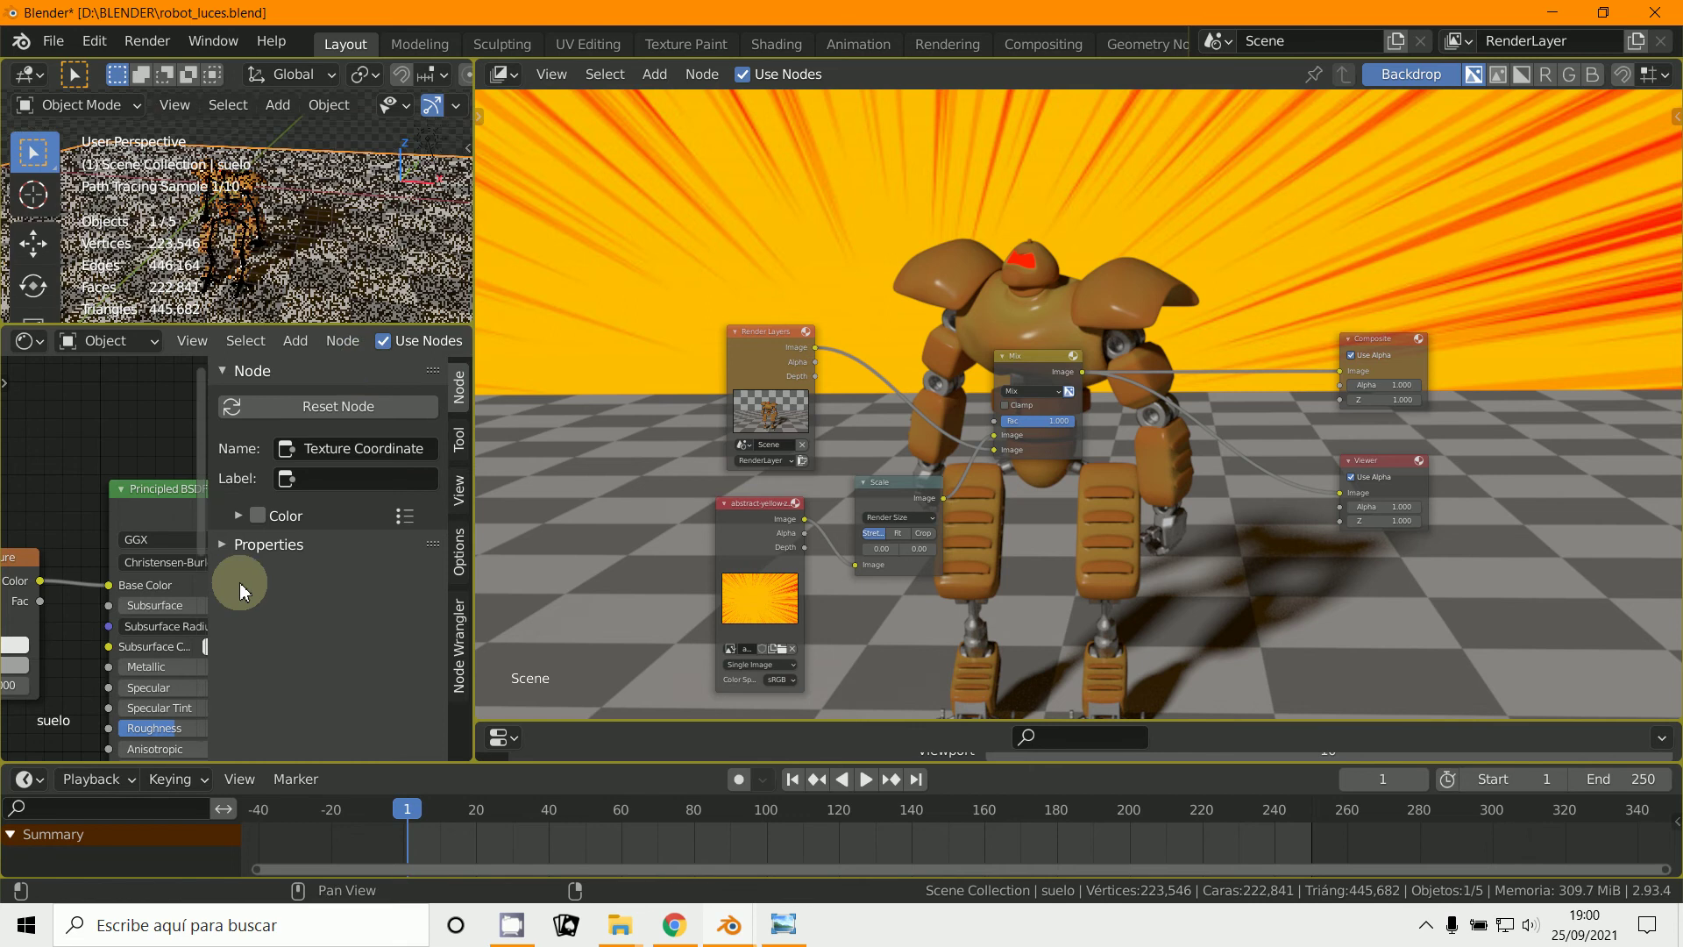
Step: Change Color2 of the floor's Checker Texture to a dark brown and render the scene again
{"action": "middle_click_drag", "start_coordinate": [176, 621], "coordinate": [254, 605]}
{"action": "left_click", "coordinate": [99, 642]}
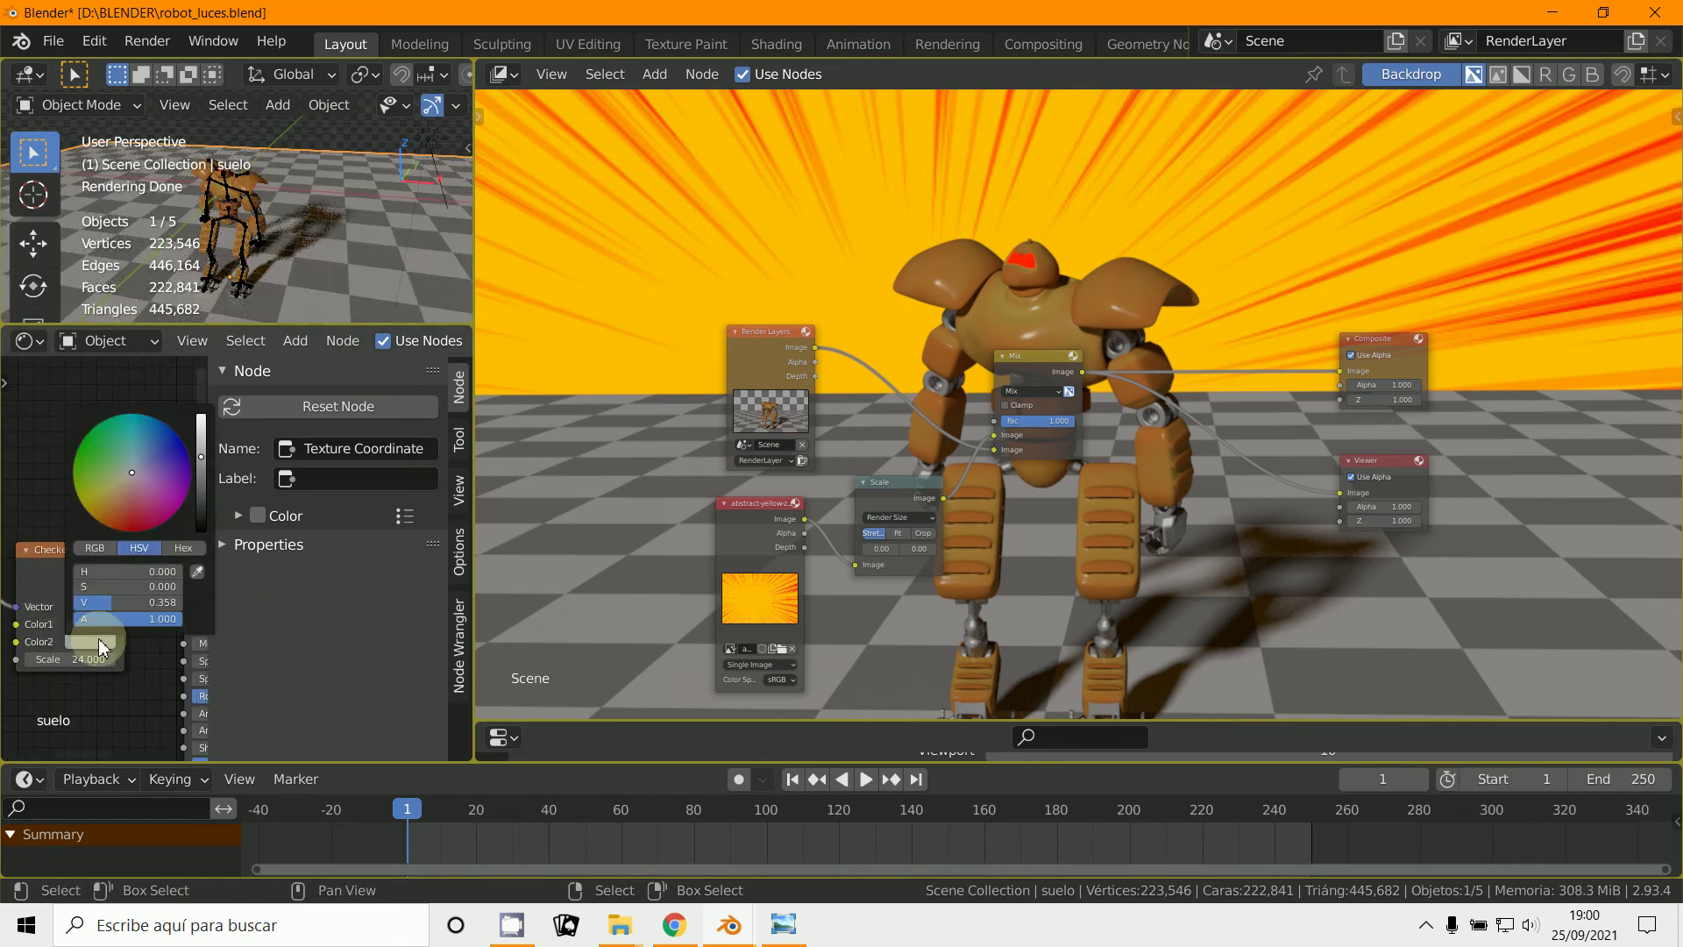
{"action": "left_click_drag", "start_coordinate": [144, 517], "coordinate": [118, 500]}
{"action": "left_click_drag", "start_coordinate": [201, 458], "coordinate": [200, 476]}
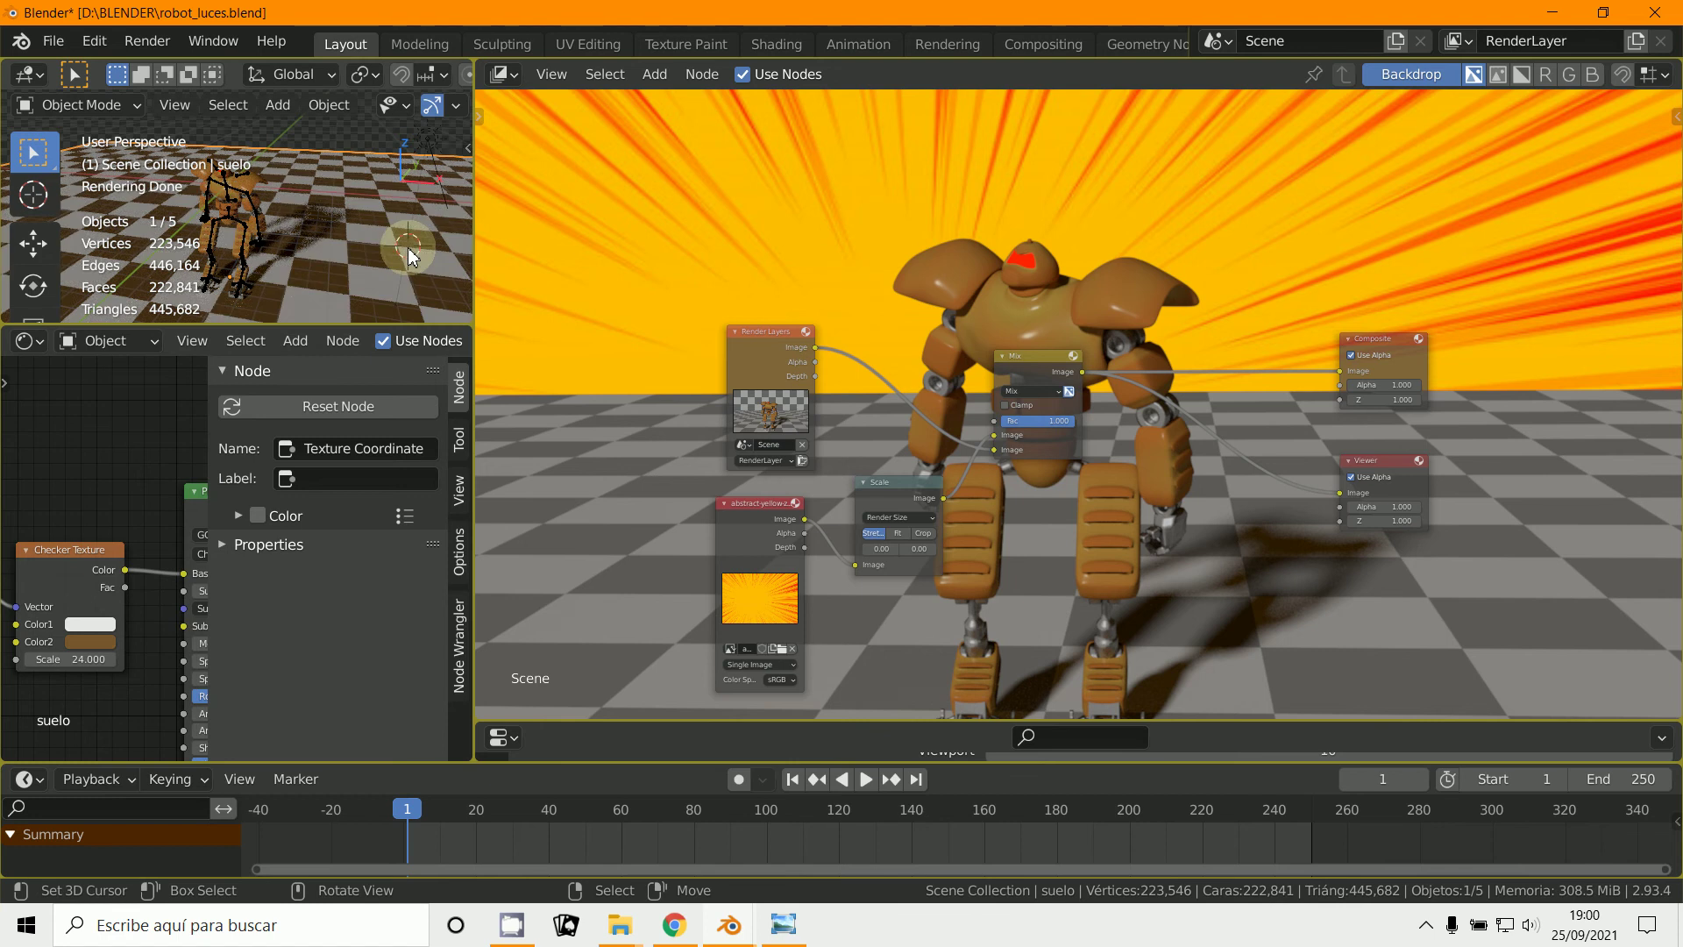
{"action": "key", "text": "F12"}
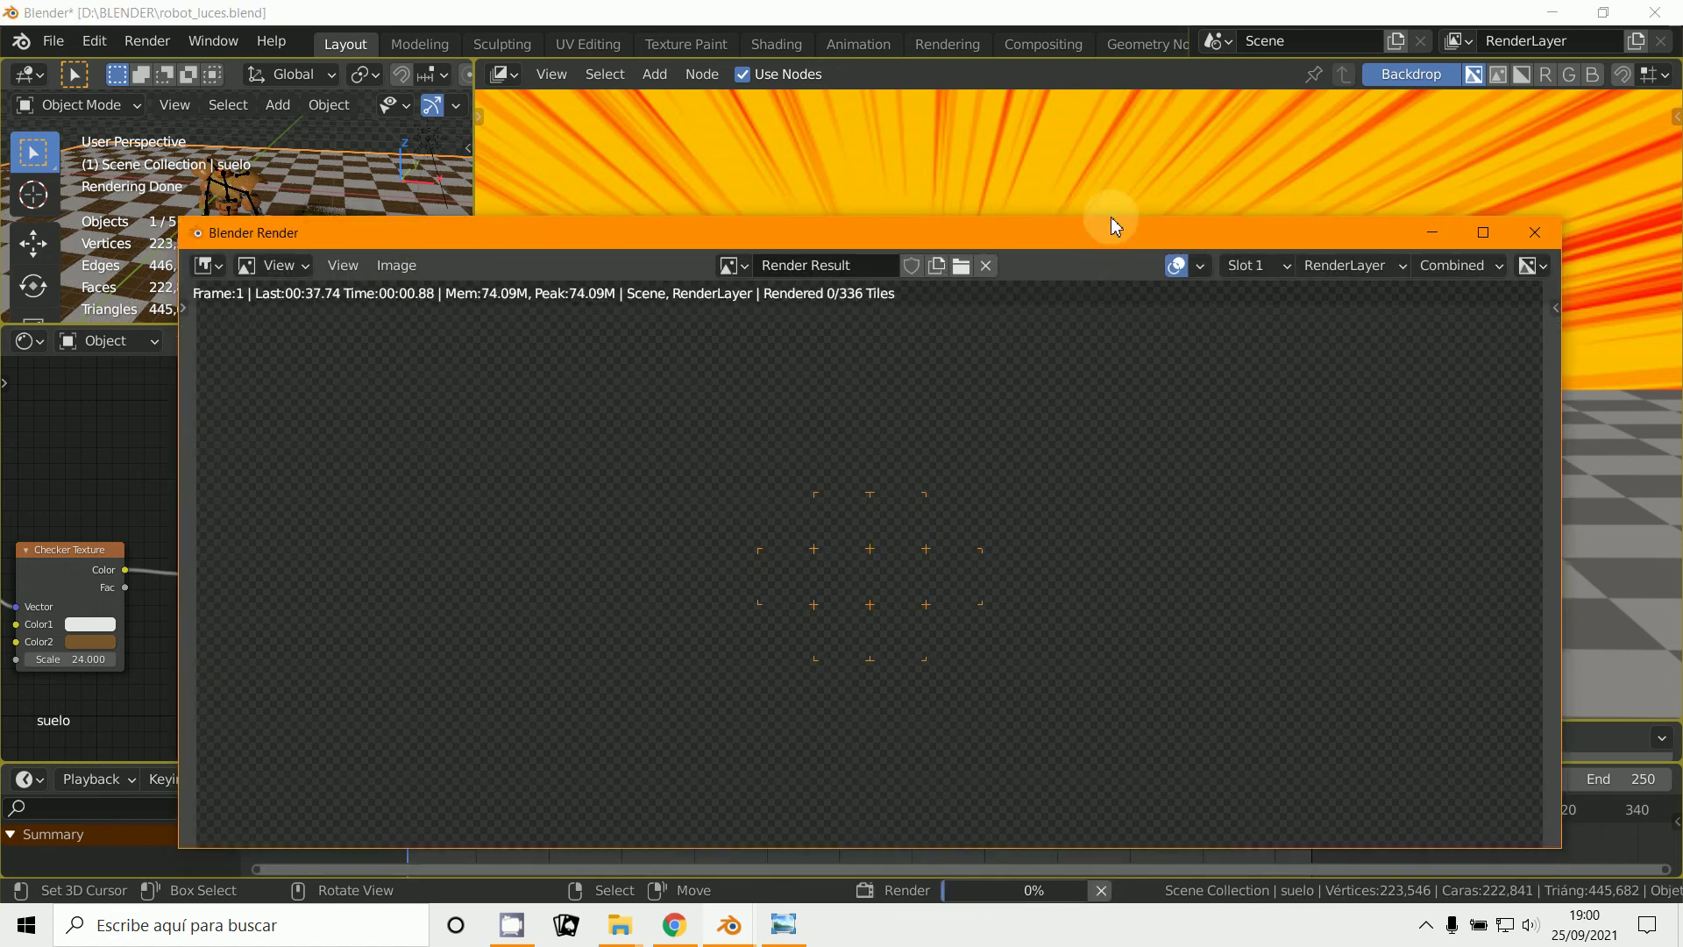
{"action": "left_click_drag", "start_coordinate": [1116, 232], "coordinate": [1123, 133]}
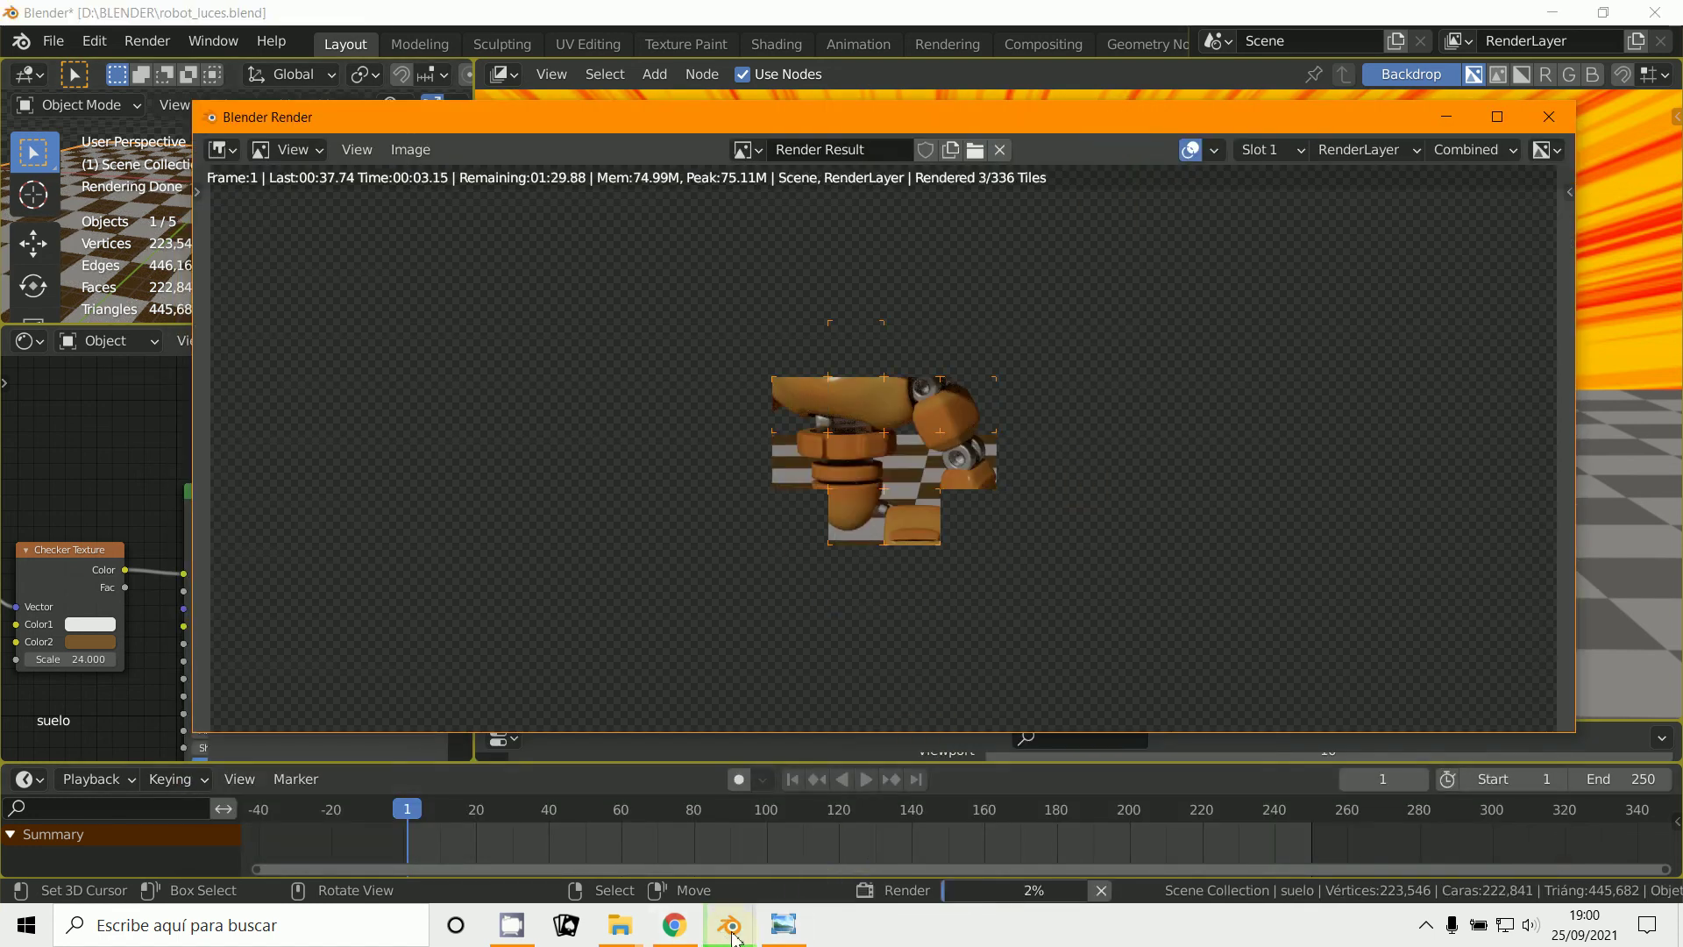
Step: Switch to Chrome and read the comment on the Blender Hoy post "OTRA DUDA XD..." about lighting the model
{"action": "left_click", "coordinate": [673, 927]}
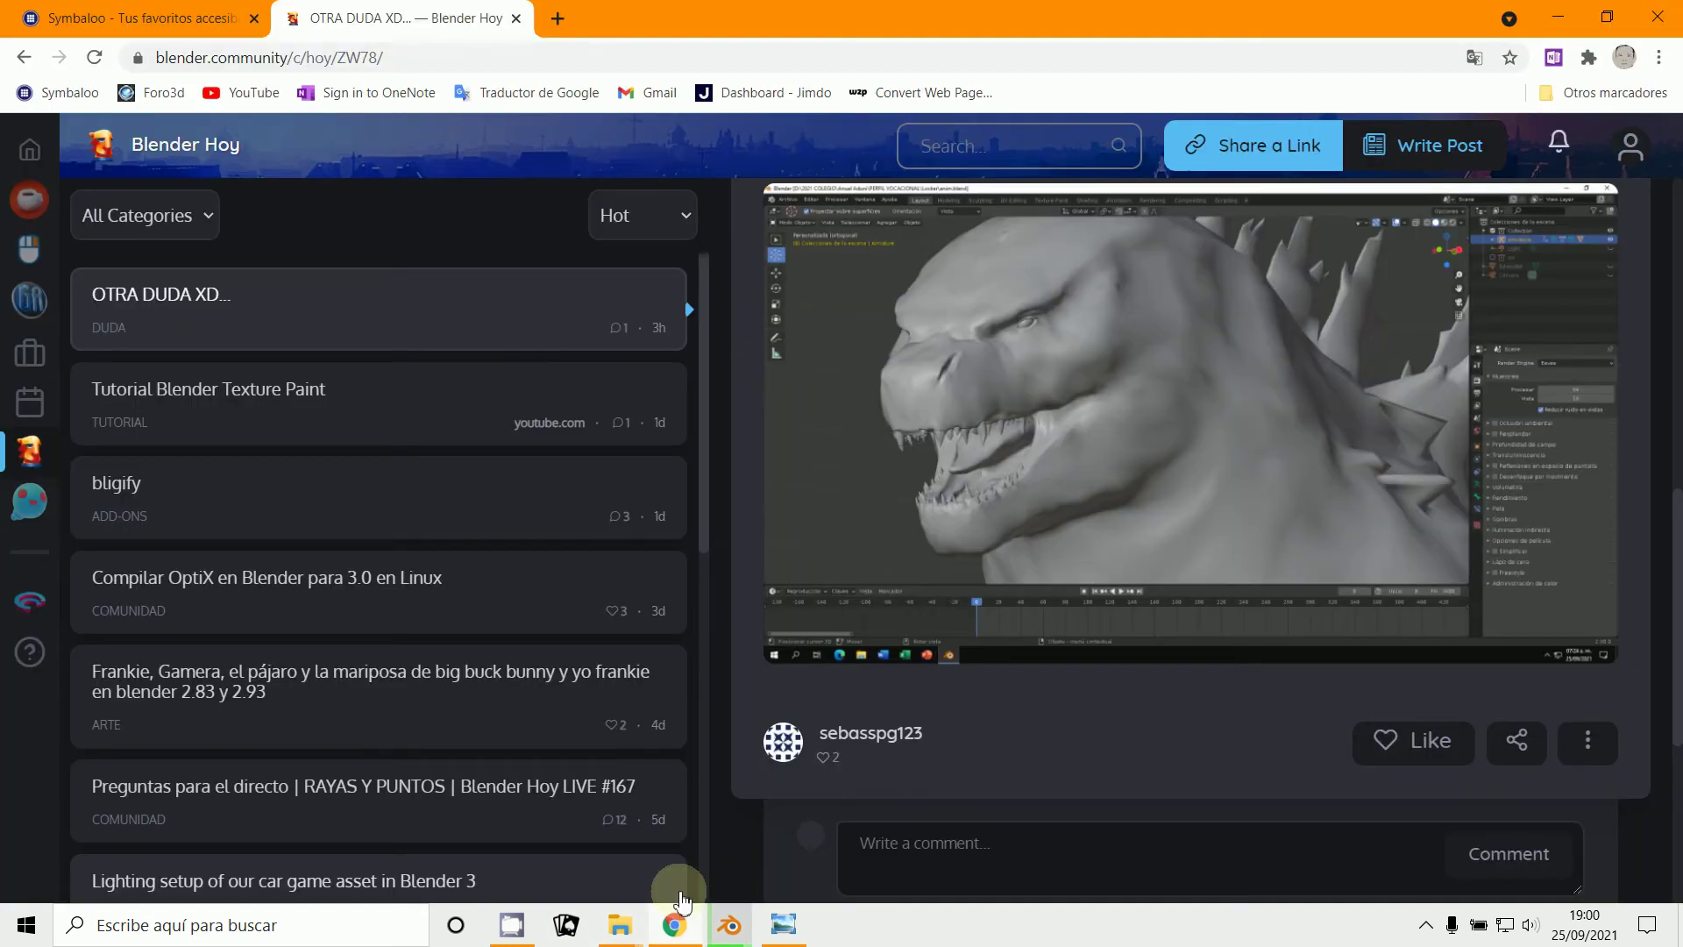
{"action": "scroll", "coordinate": [970, 575], "scroll_direction": "down", "scroll_amount": 5}
{"action": "scroll", "coordinate": [976, 589], "scroll_direction": "up", "scroll_amount": 1}
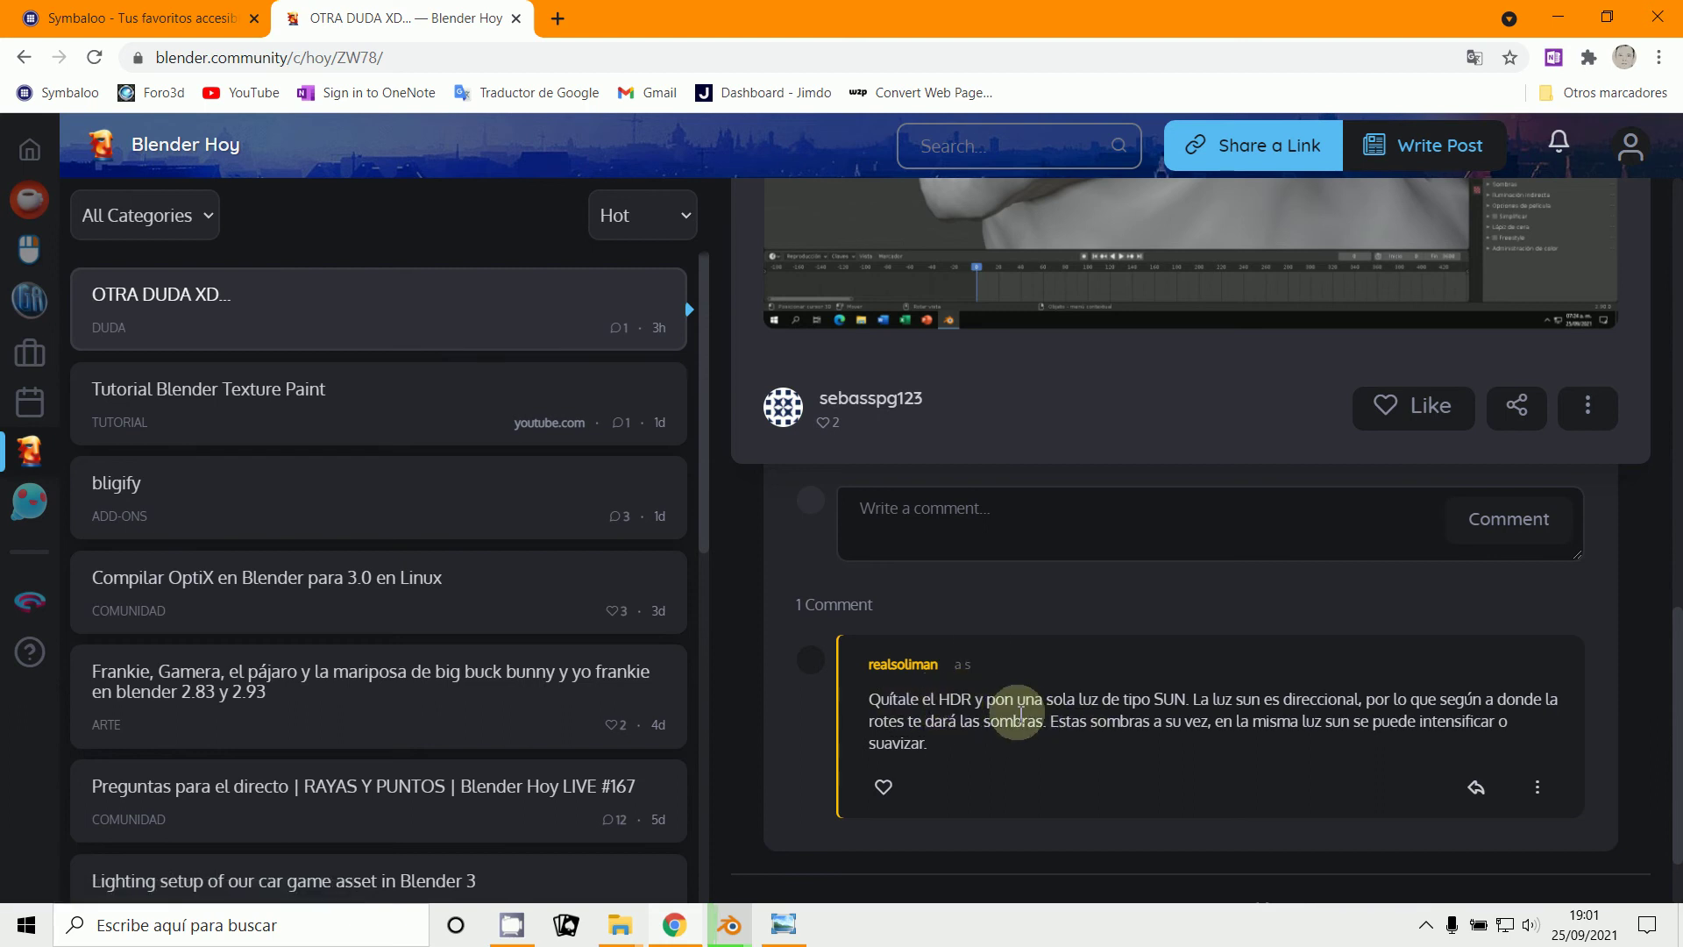
{"action": "scroll", "coordinate": [1089, 658], "scroll_direction": "up", "scroll_amount": 5}
{"action": "scroll", "coordinate": [1062, 569], "scroll_direction": "down", "scroll_amount": 6}
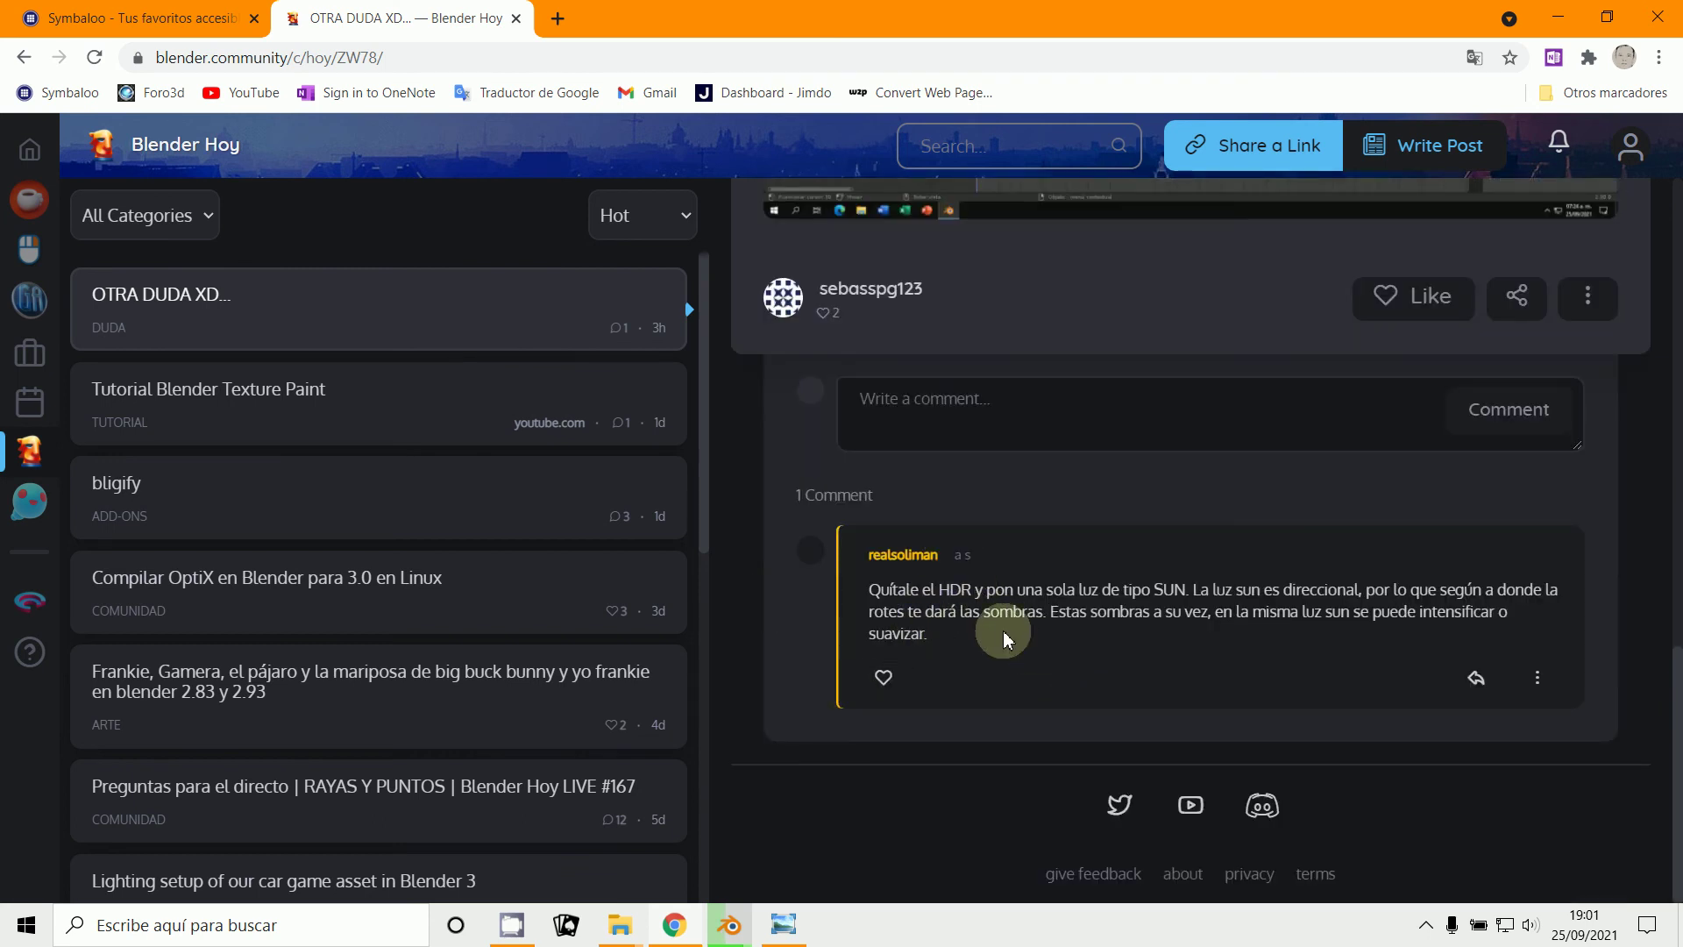
Step: Close the monster screenshot in Windows Photo Viewer and switch back to the Blender Render window
{"action": "left_click", "coordinate": [782, 929]}
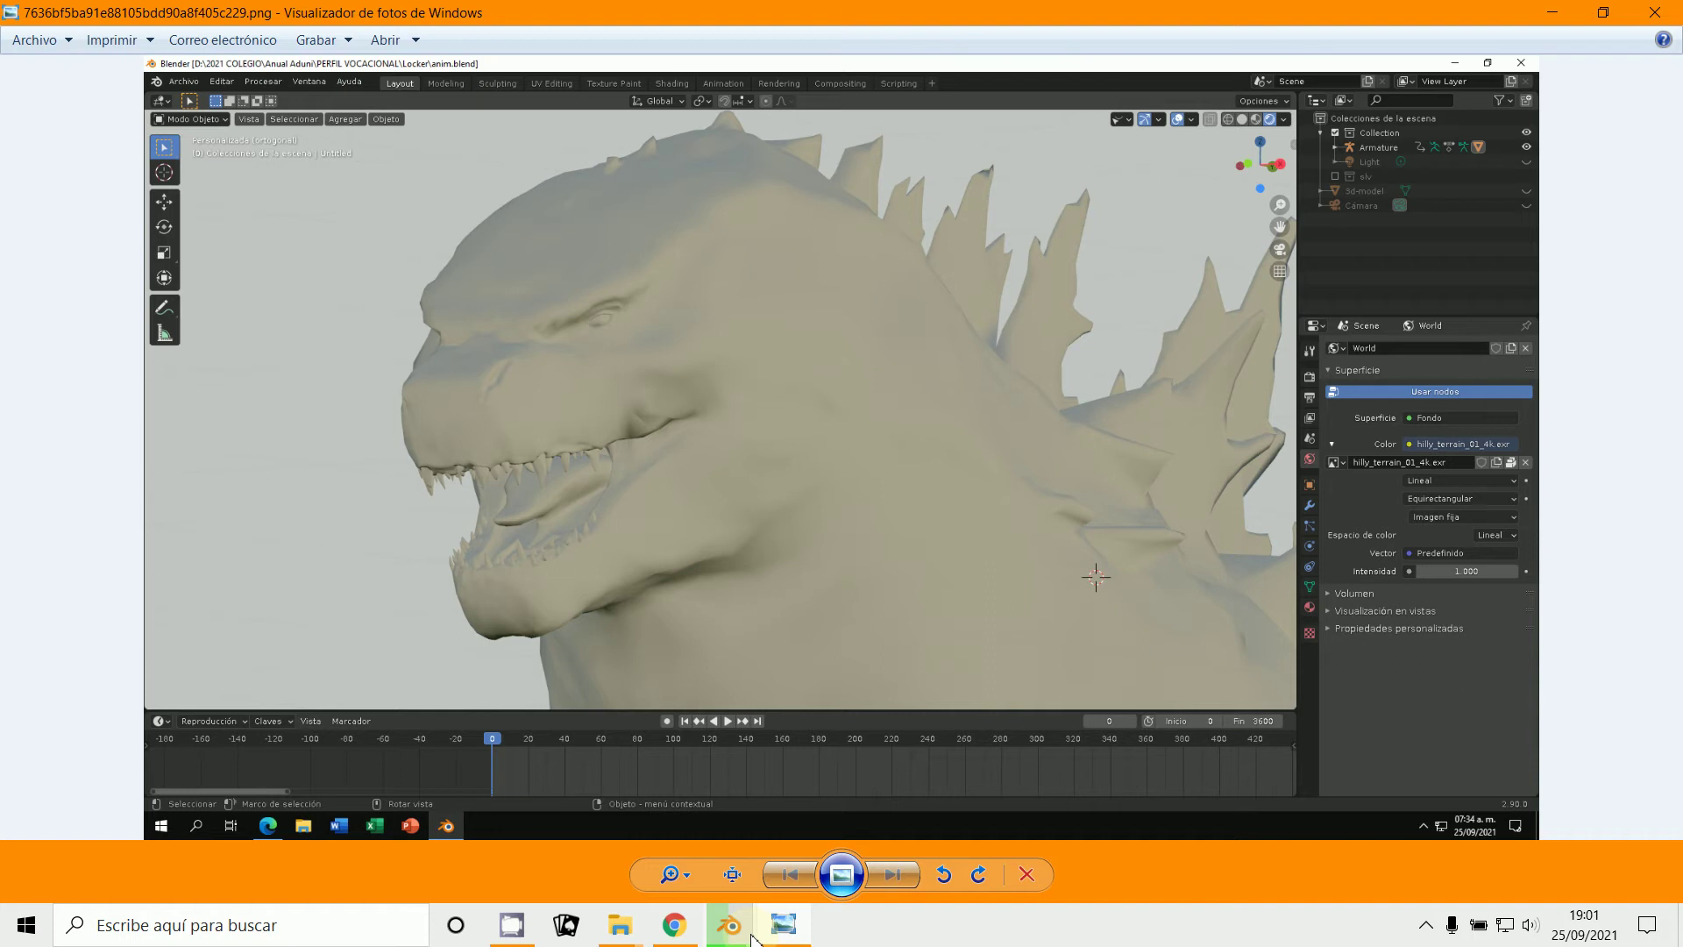
{"action": "mouse_move", "coordinate": [730, 925]}
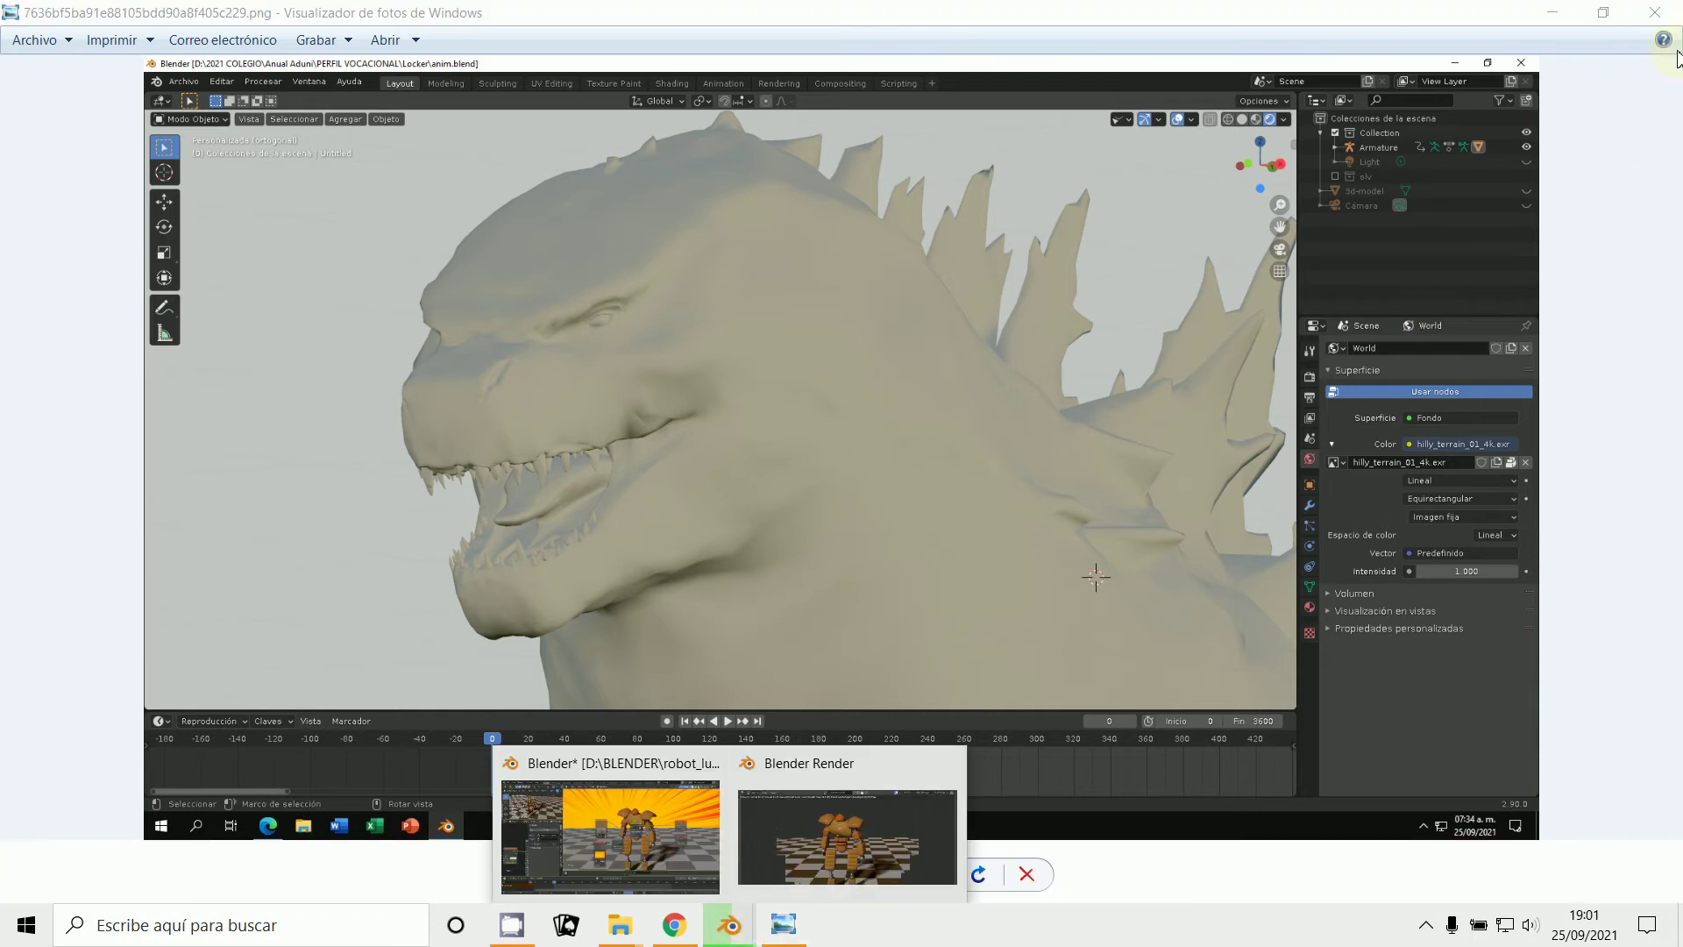
{"action": "left_click", "coordinate": [1654, 12]}
{"action": "mouse_move", "coordinate": [751, 923]}
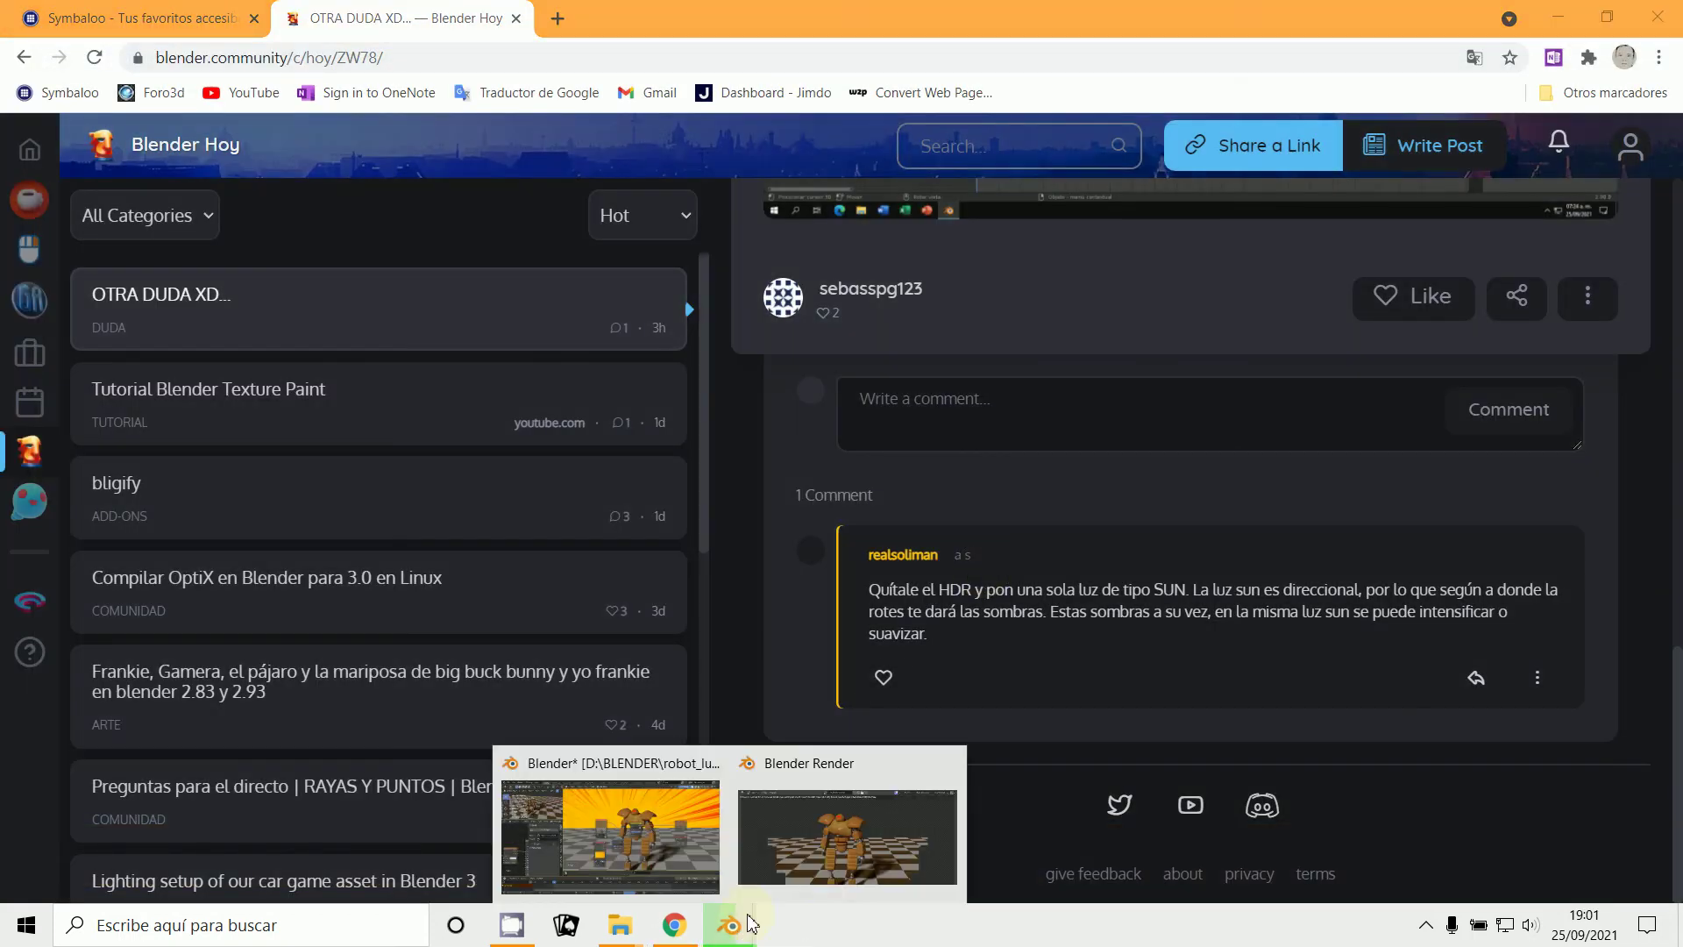
{"action": "left_click", "coordinate": [816, 870]}
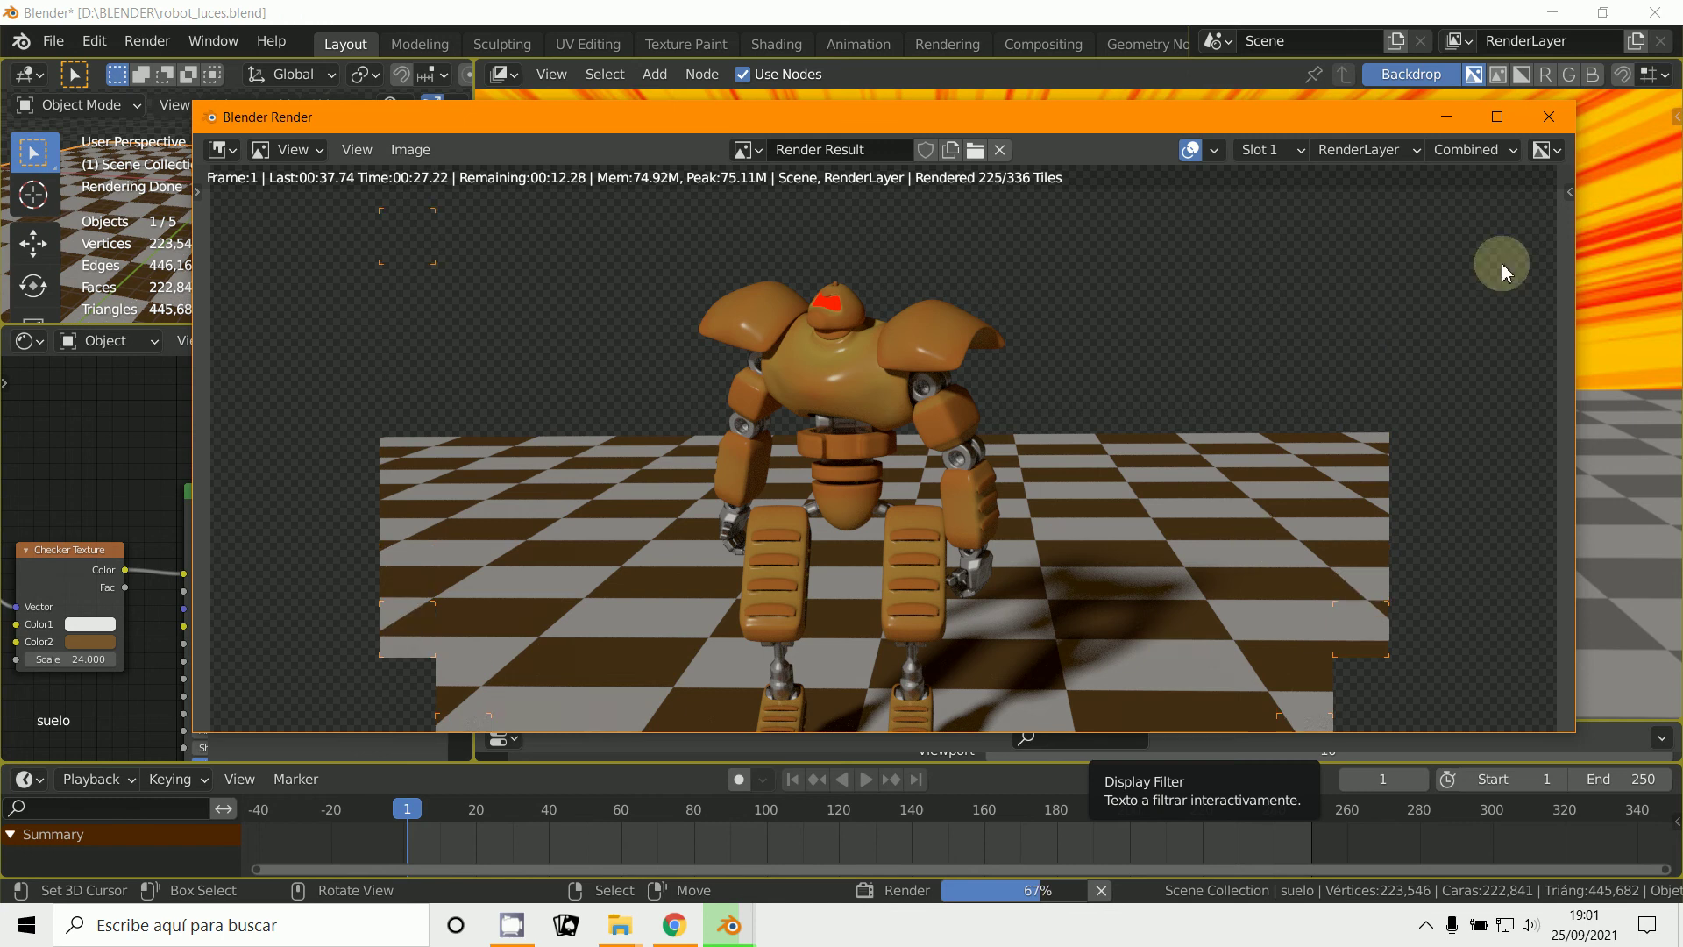
Step: Move the render window clear of the compositor backdrop to check the composite, then minimize the render window
{"action": "left_click_drag", "start_coordinate": [1394, 118], "coordinate": [1360, 608]}
{"action": "scroll", "coordinate": [1138, 402], "scroll_direction": "down", "scroll_amount": 2}
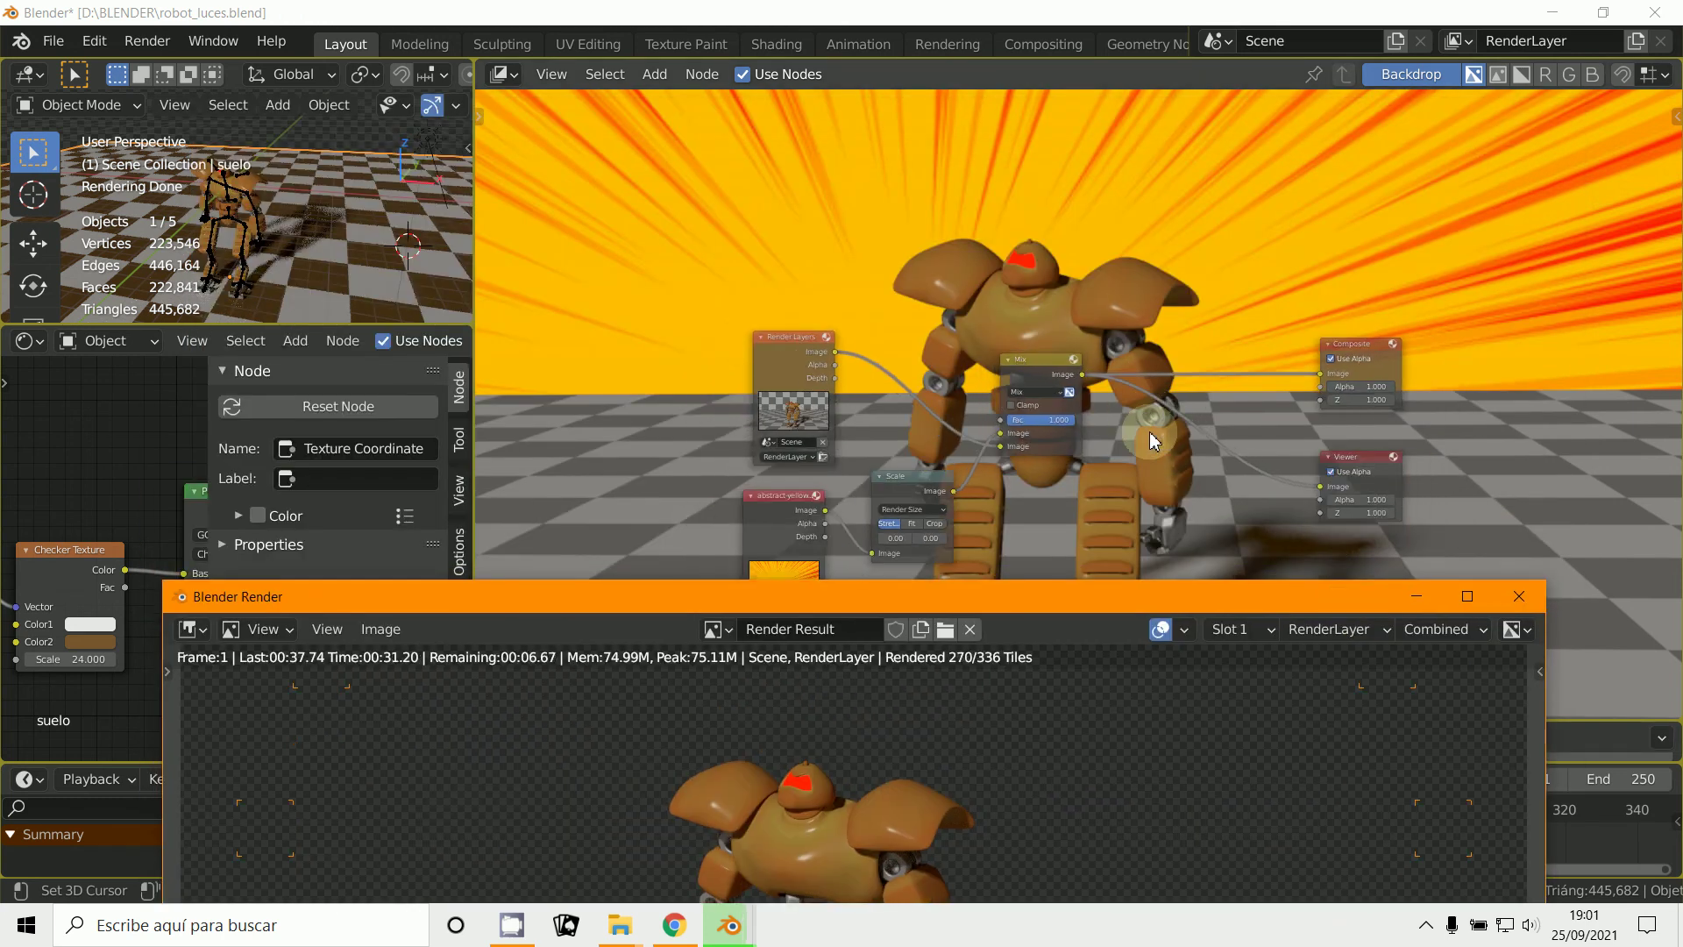
{"action": "left_click", "coordinate": [1225, 601]}
{"action": "left_click_drag", "start_coordinate": [1225, 601], "coordinate": [1188, 682]}
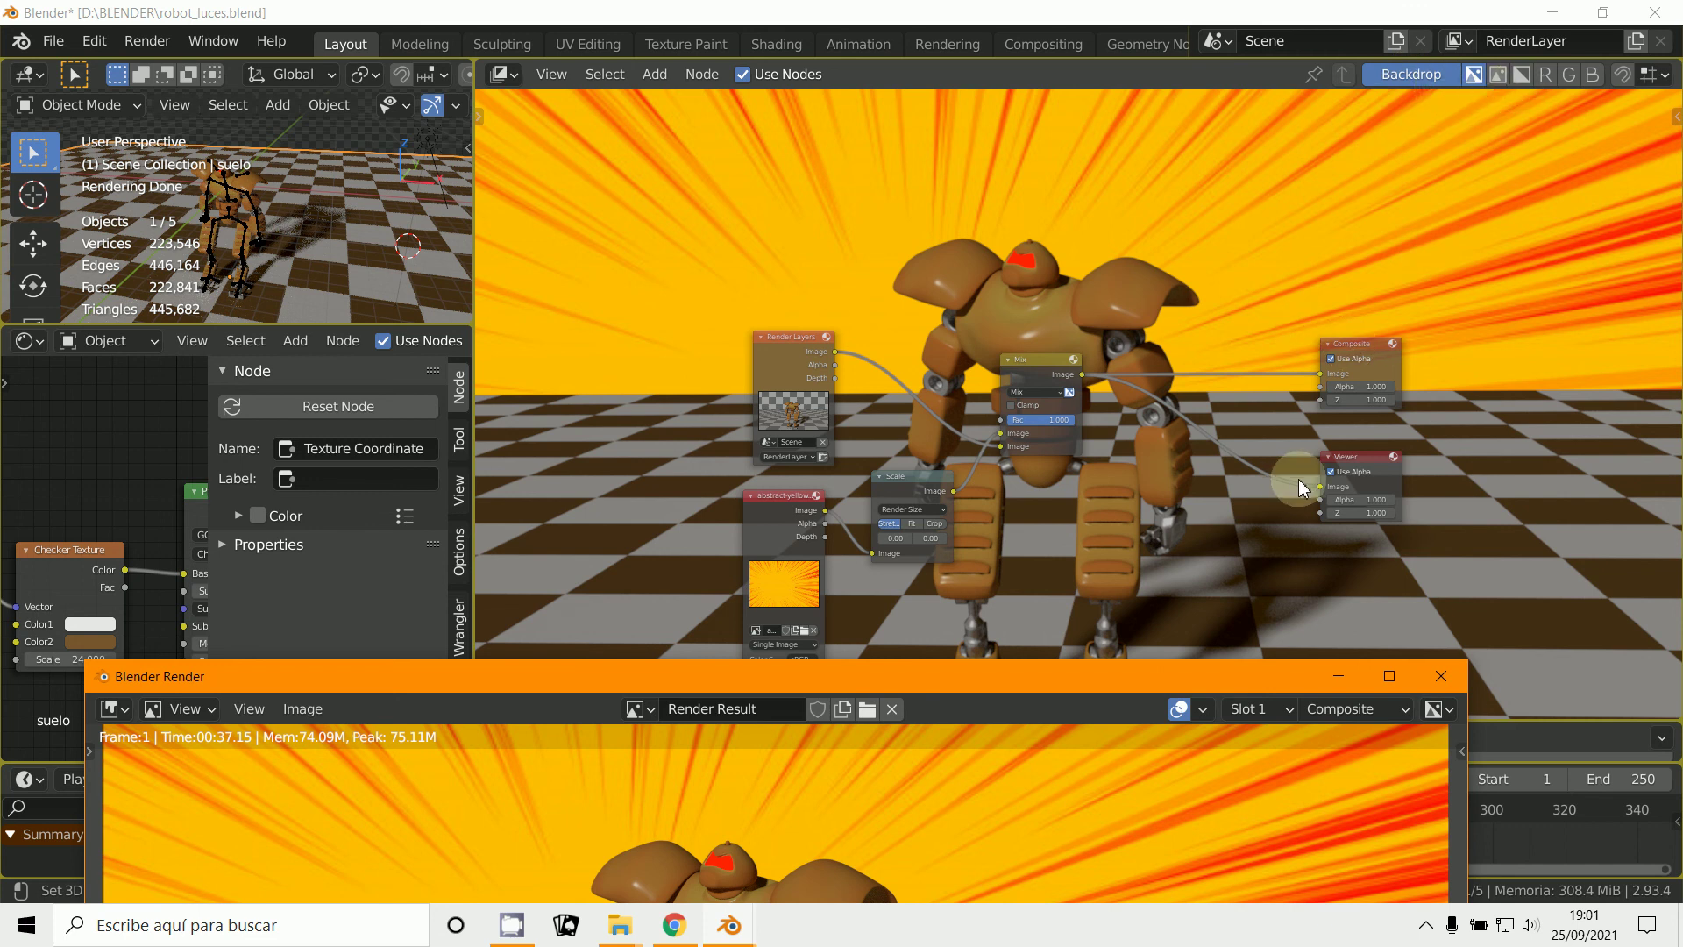
{"action": "left_click", "coordinate": [1337, 676]}
{"action": "scroll", "coordinate": [1338, 619], "scroll_direction": "up", "scroll_amount": 1}
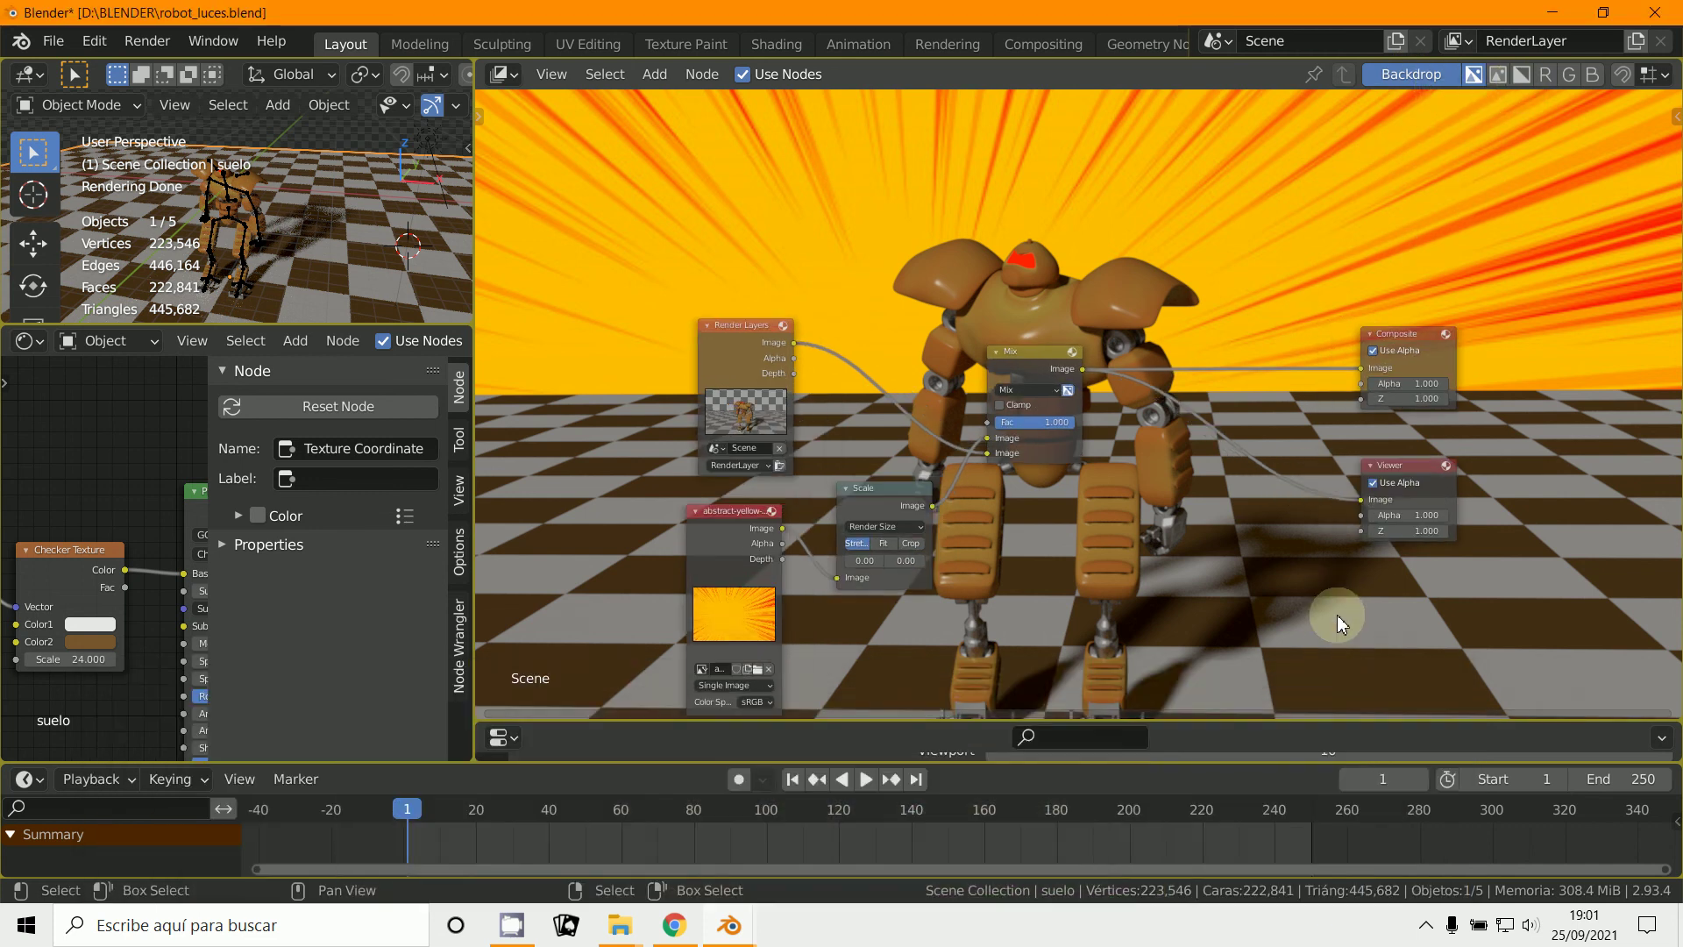
{"action": "scroll", "coordinate": [1337, 613], "scroll_direction": "down", "scroll_amount": 1}
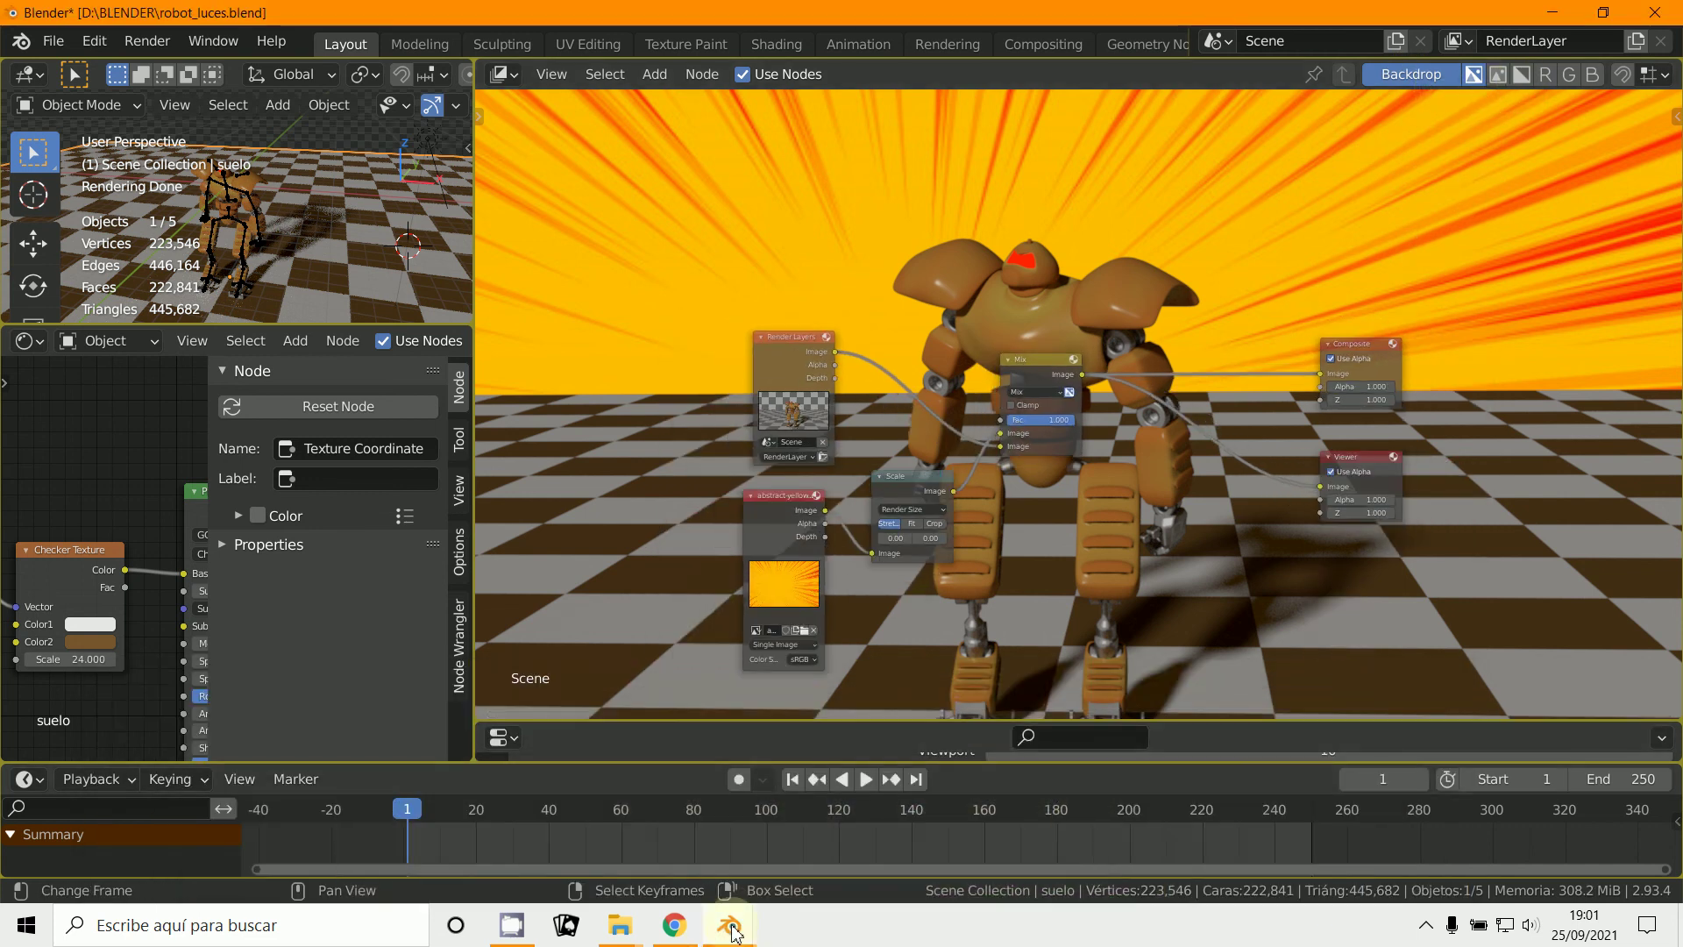
Step: Restore and maximize the render window and examine the robot, brown checkered floor and background up close
{"action": "mouse_move", "coordinate": [735, 931]}
{"action": "left_click", "coordinate": [864, 846]}
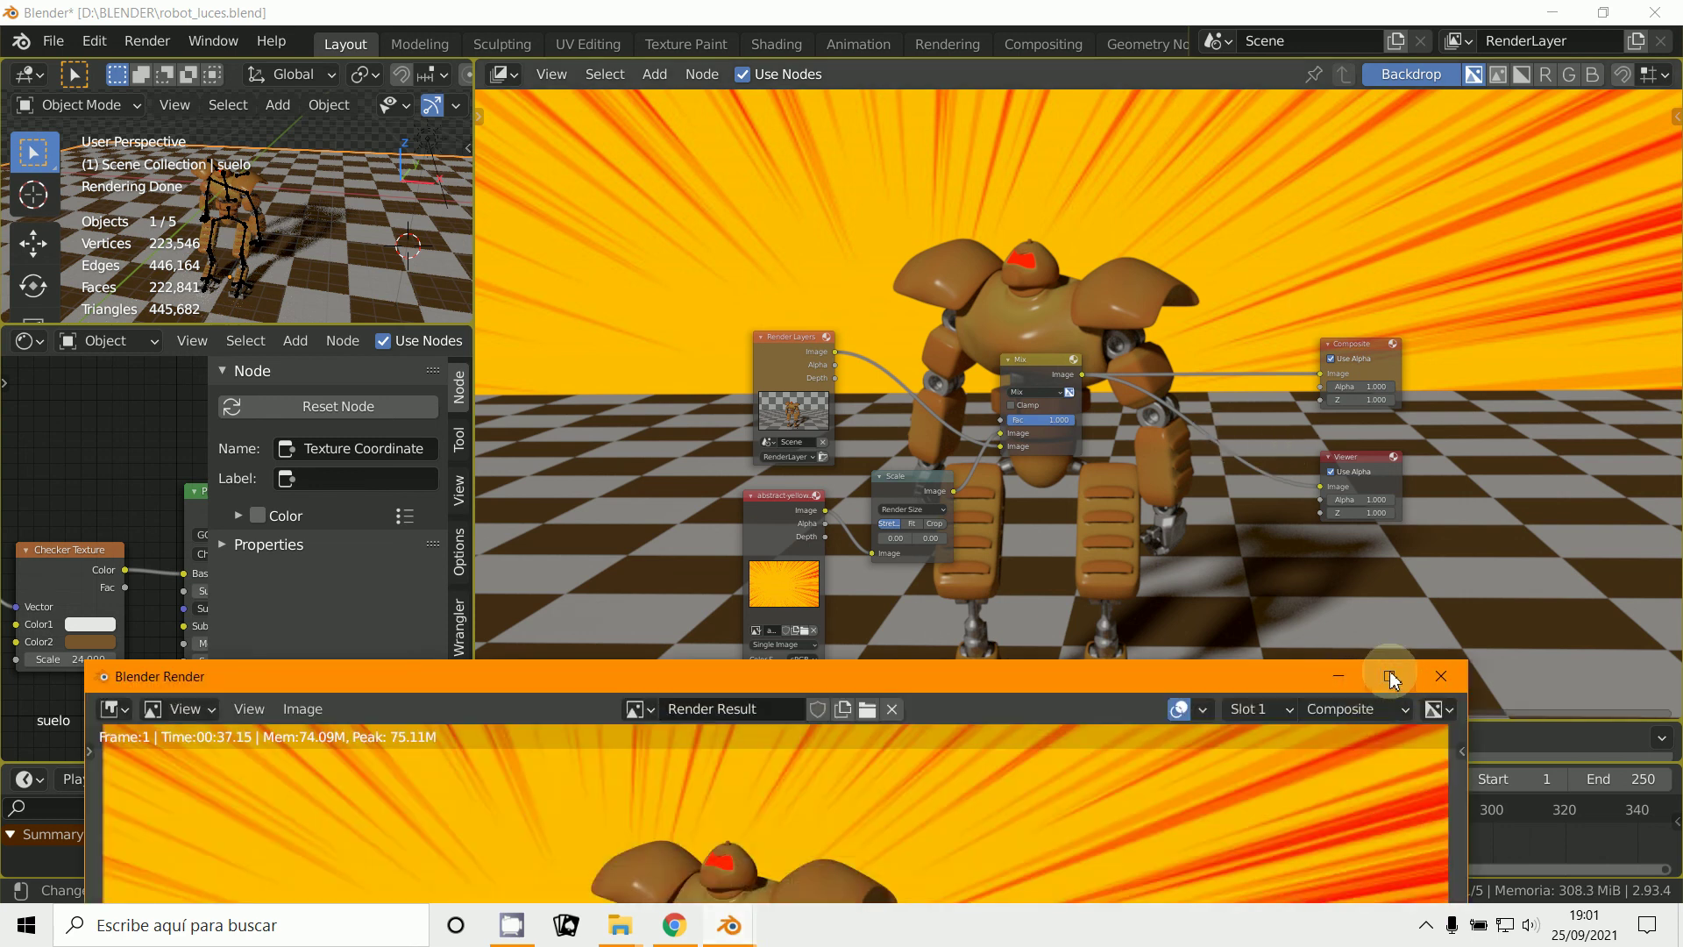
{"action": "left_click", "coordinate": [1390, 676]}
{"action": "scroll", "coordinate": [857, 612], "scroll_direction": "up", "scroll_amount": 4}
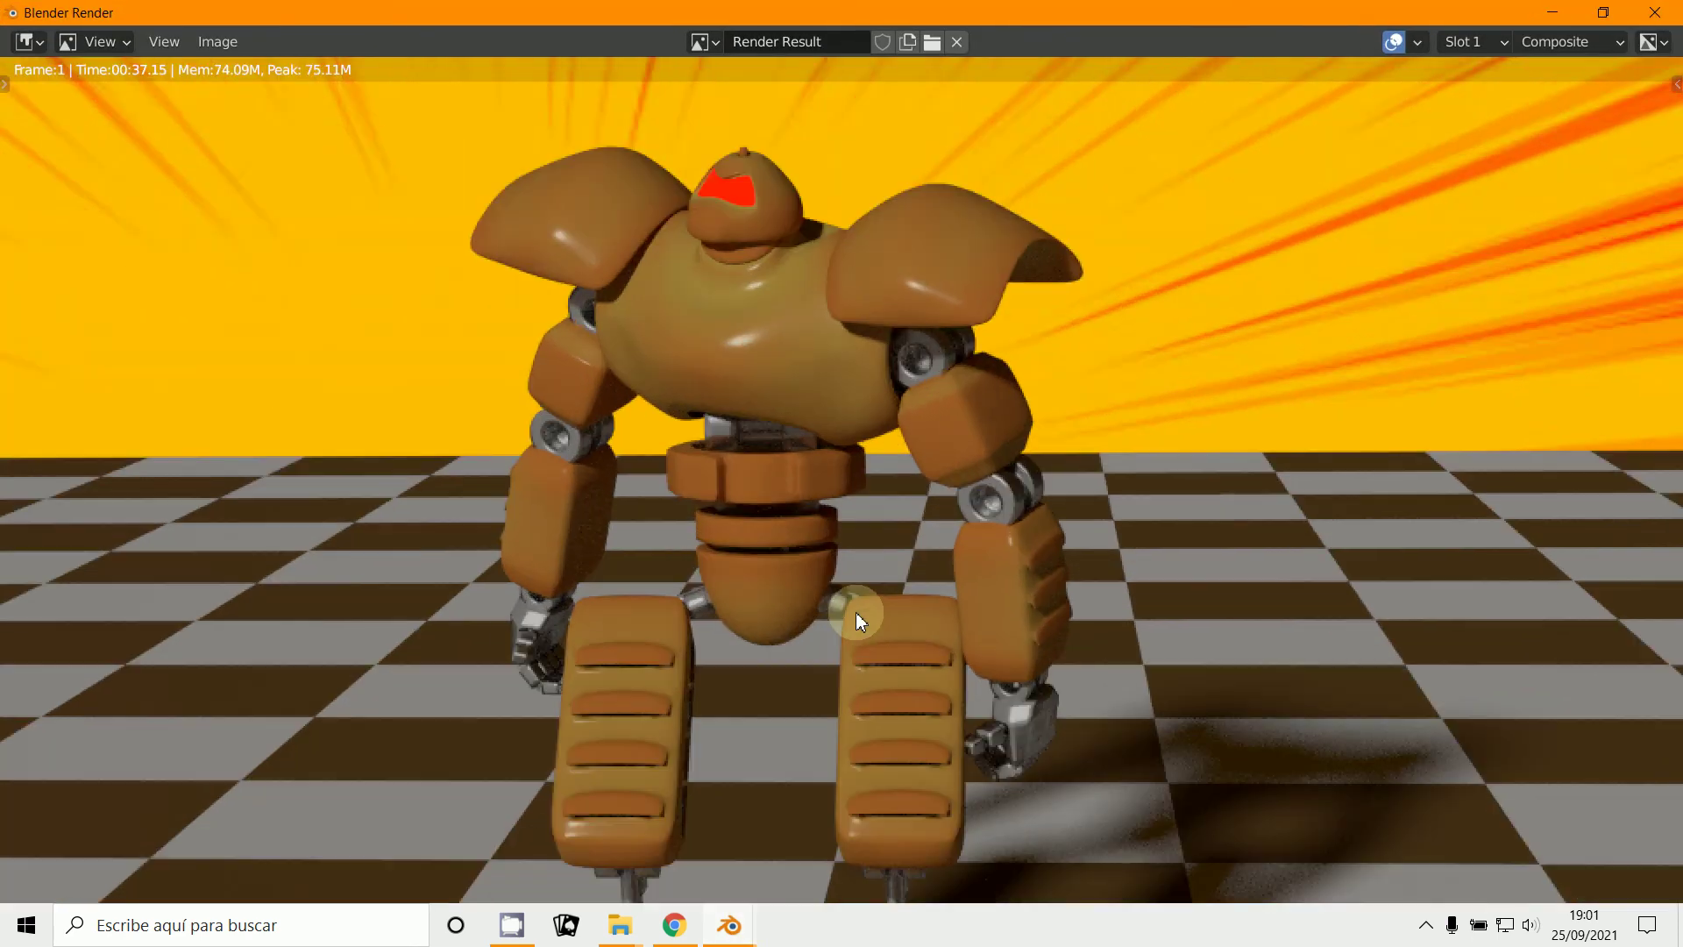
{"action": "scroll", "coordinate": [857, 611], "scroll_direction": "down", "scroll_amount": 1}
{"action": "scroll", "coordinate": [918, 549], "scroll_direction": "up", "scroll_amount": 1}
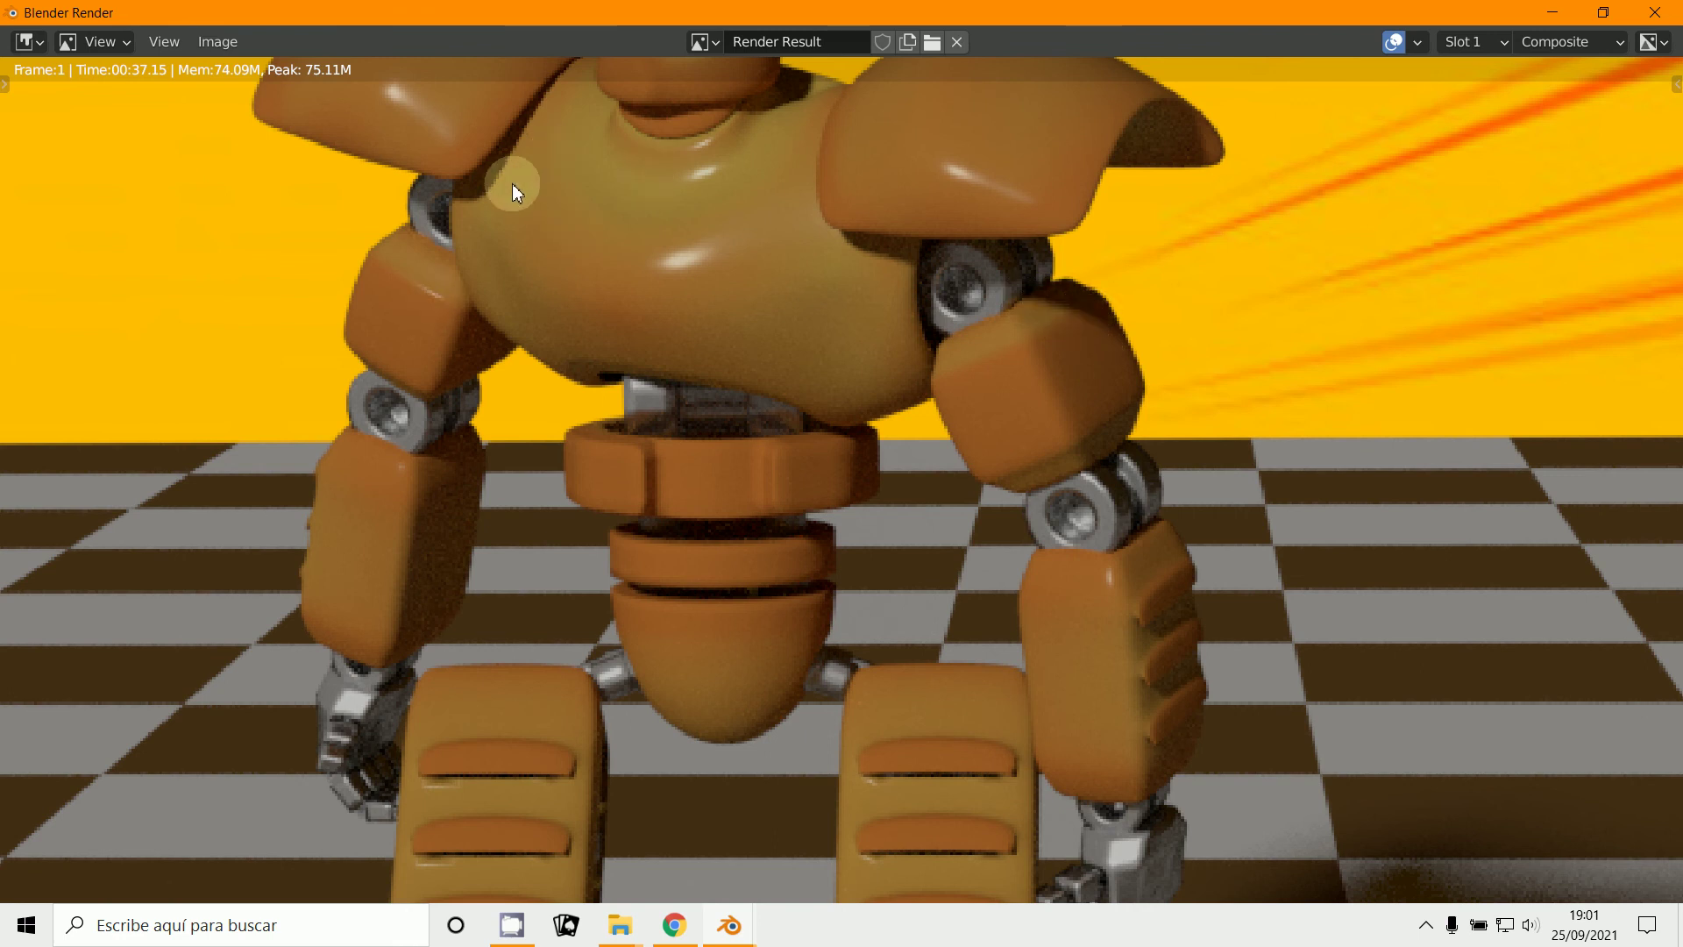
{"action": "scroll", "coordinate": [992, 485], "scroll_direction": "down", "scroll_amount": 2}
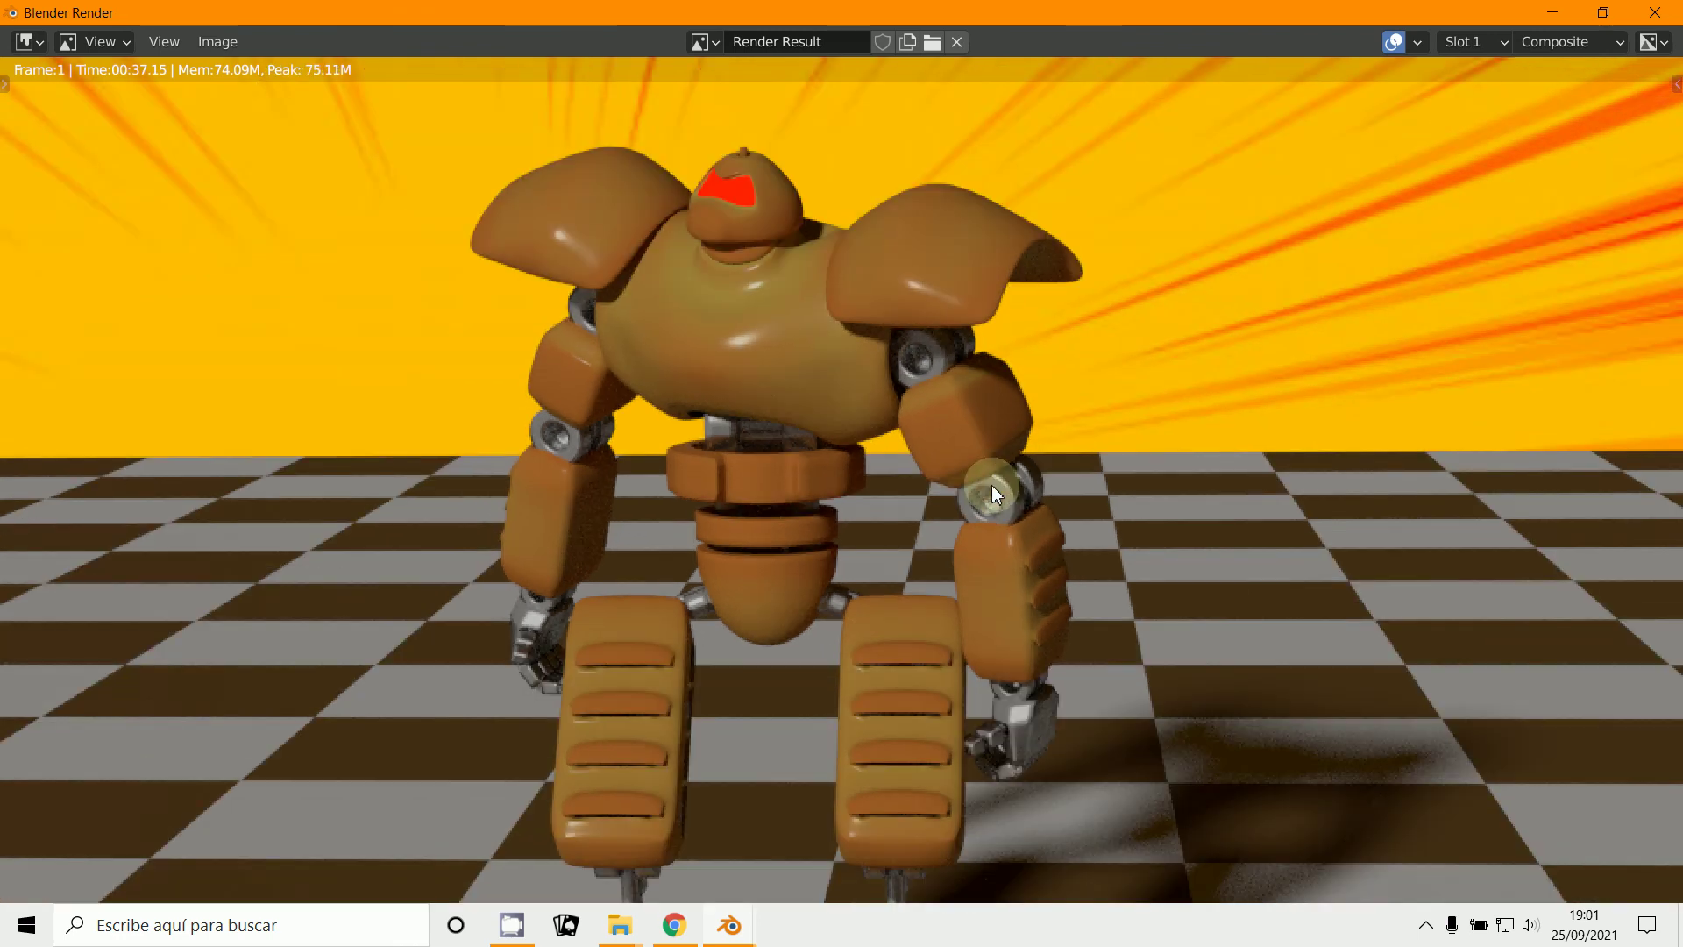
{"action": "left_click", "coordinate": [517, 931]}
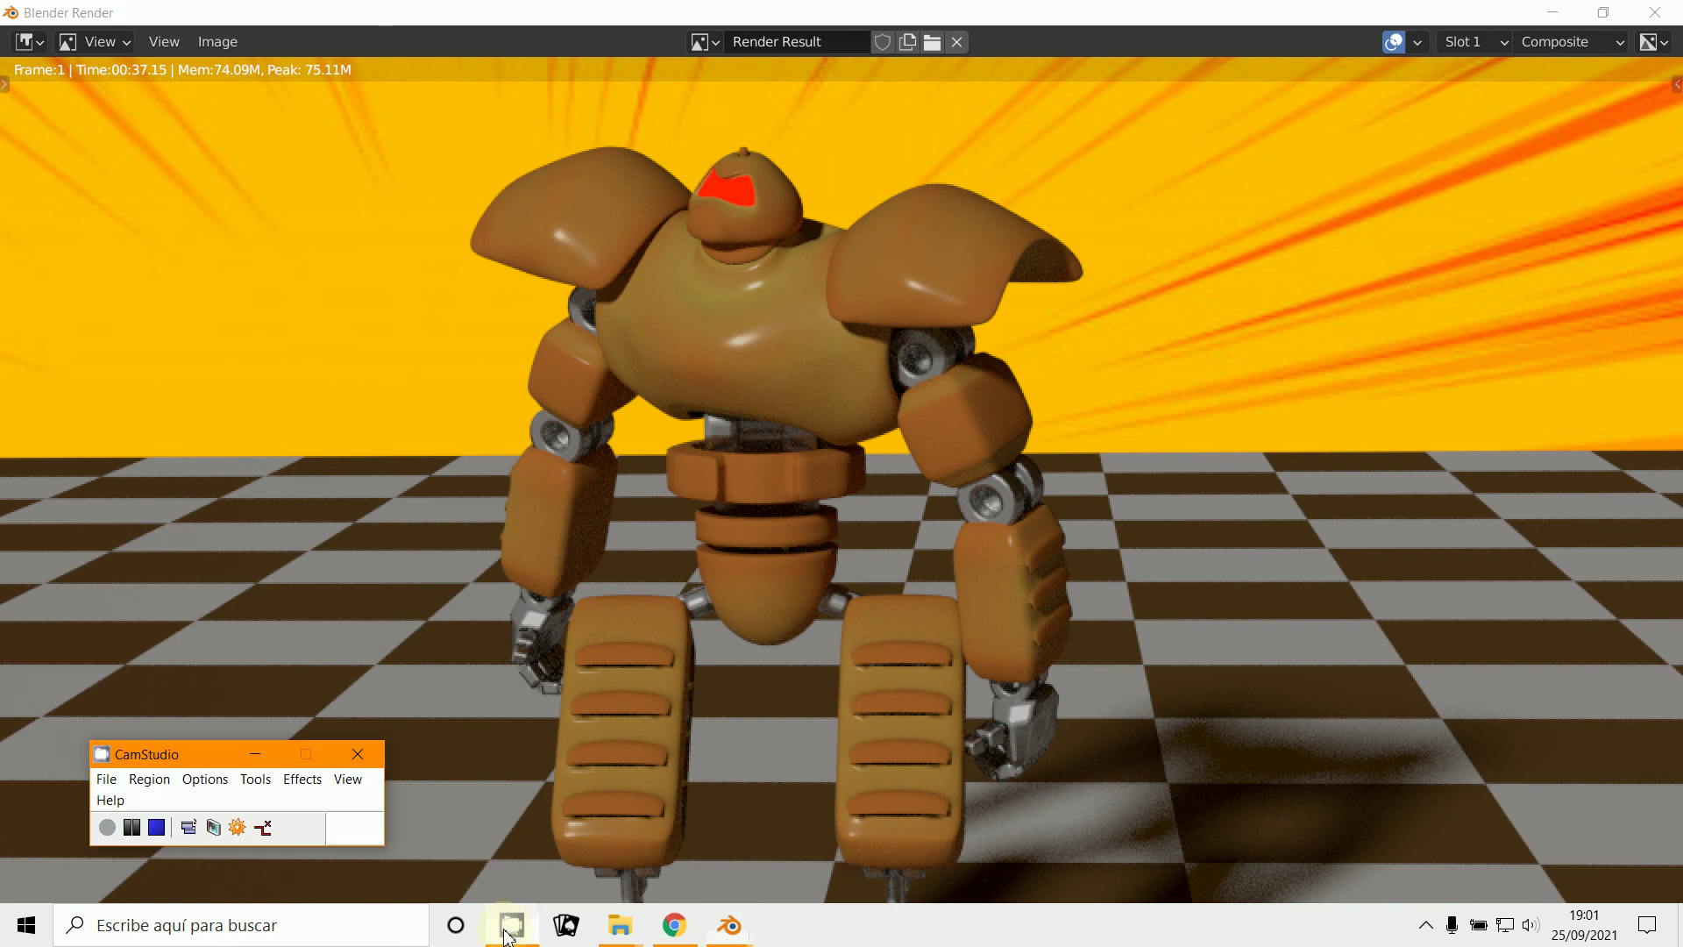